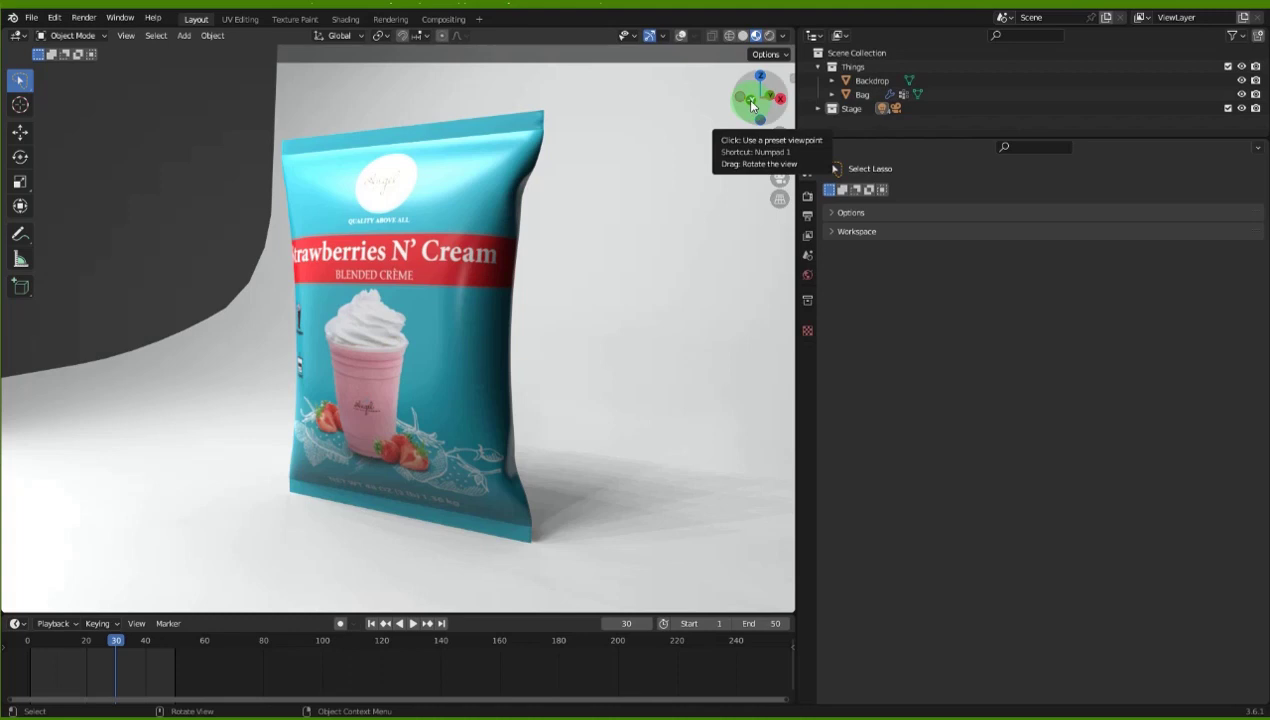
- Turn to a front view of the pouch bag, look through the scene camera and zoom into its shot
{"action": "left_click_drag", "start_coordinate": [754, 104], "coordinate": [810, 108]}
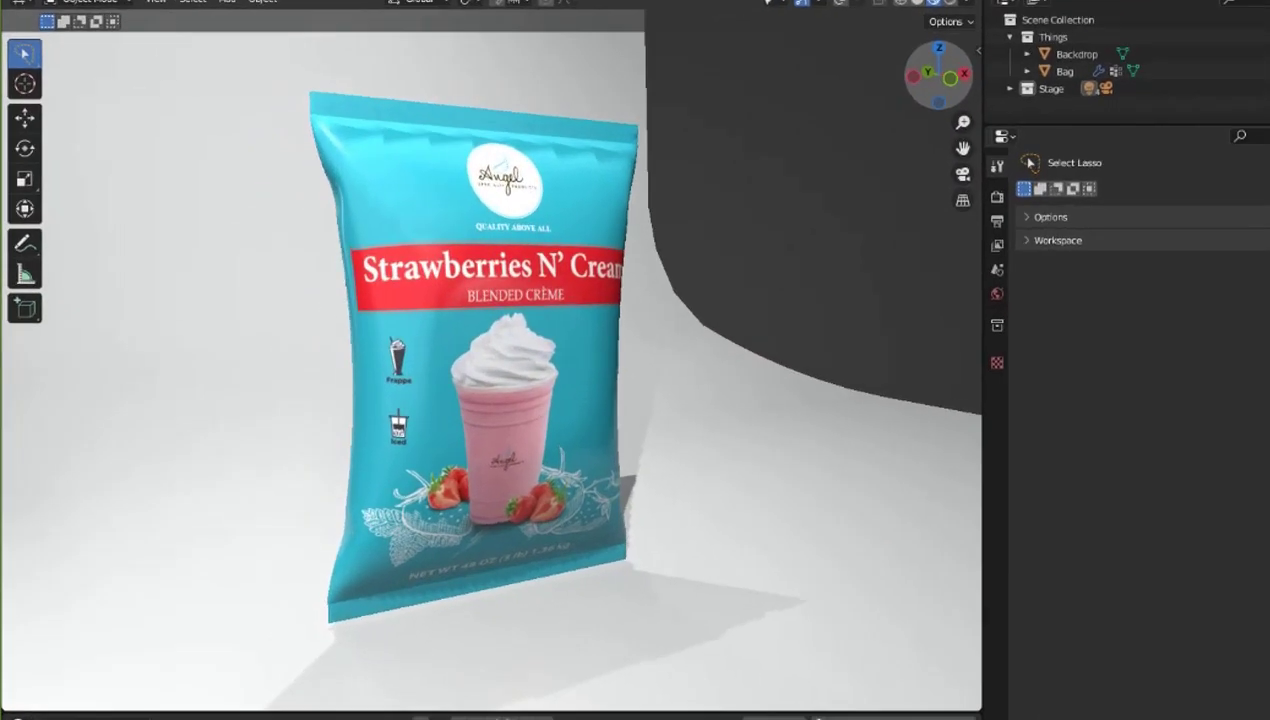
{"action": "left_click", "coordinate": [936, 99]}
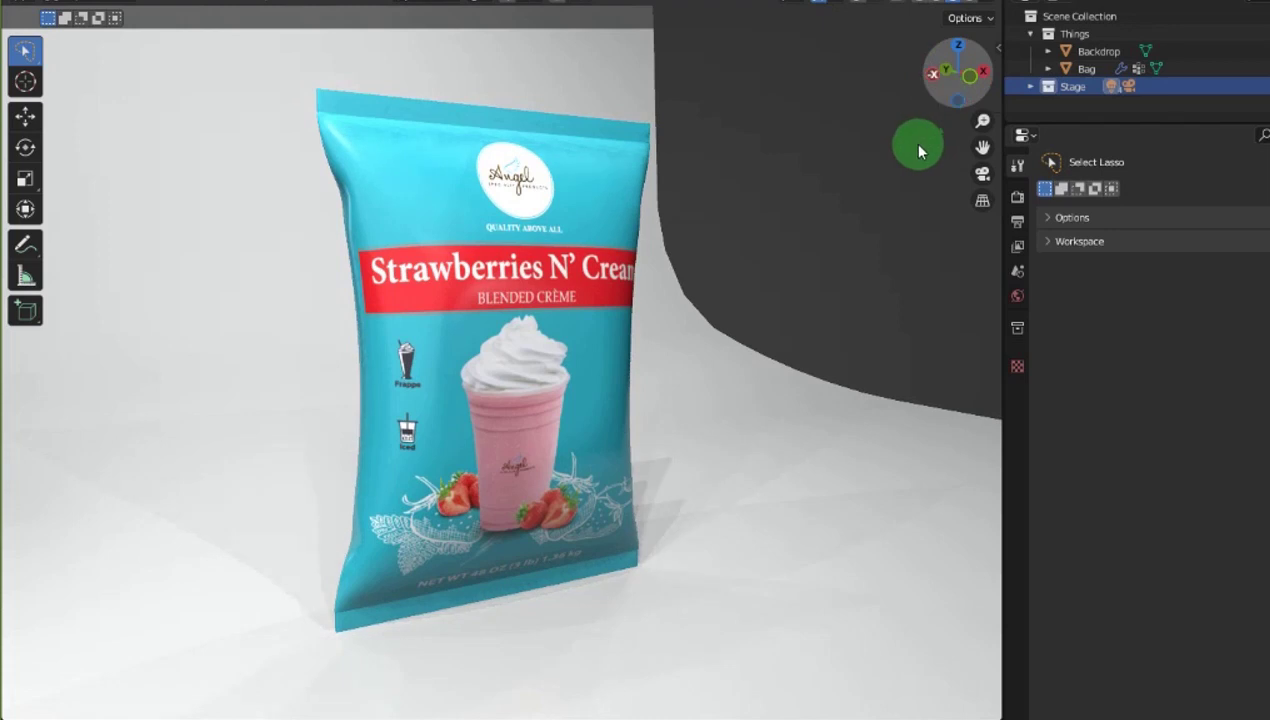
{"action": "left_click", "coordinate": [981, 175]}
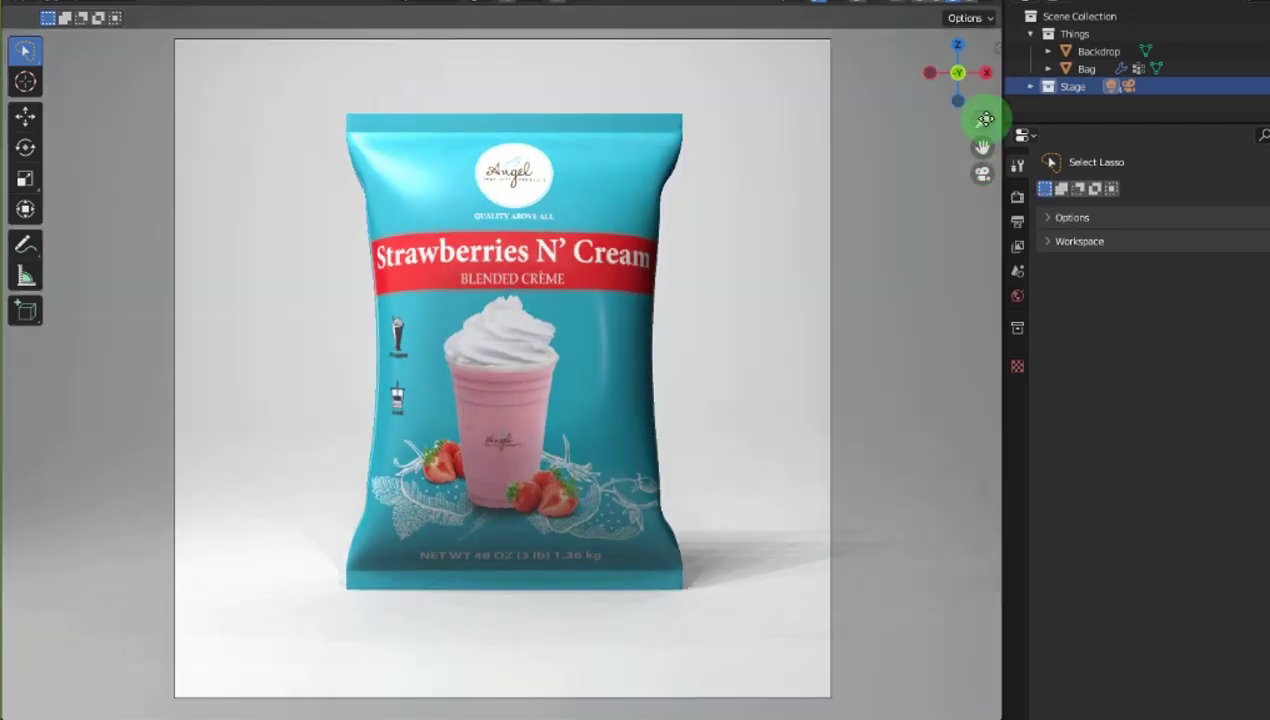
{"action": "mouse_move", "coordinate": [984, 119]}
{"action": "left_mouse_down"}
{"action": "mouse_move", "coordinate": [984, 84]}
{"action": "mouse_move", "coordinate": [983, 120]}
{"action": "left_mouse_up"}
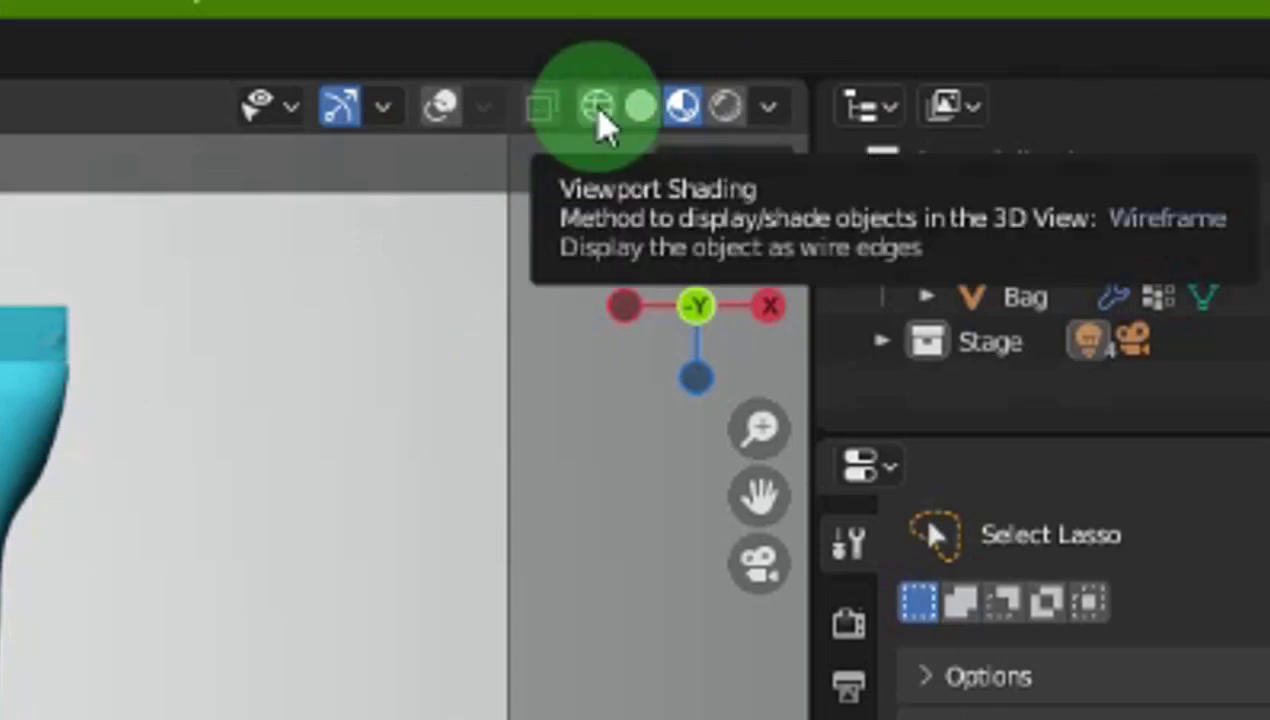
- Select the Bag mesh in Wireframe shading, then return to Material Preview
{"action": "left_click", "coordinate": [597, 106]}
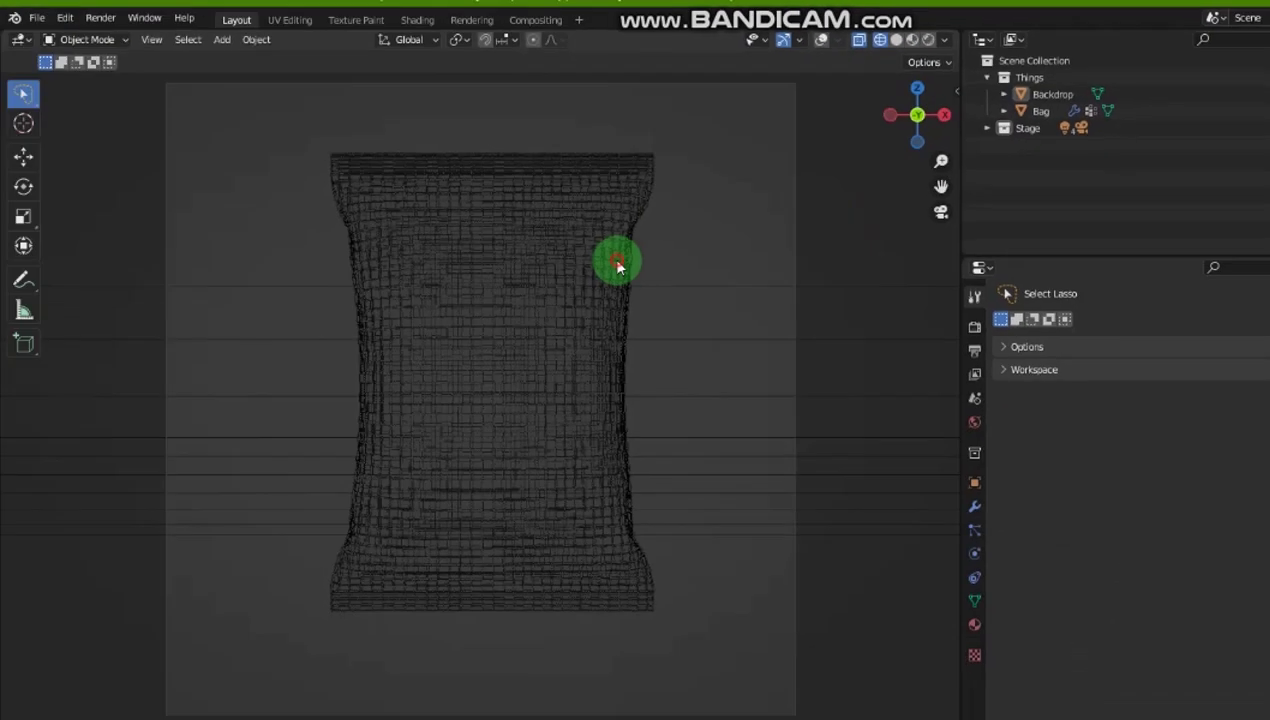
{"action": "left_click", "coordinate": [617, 265]}
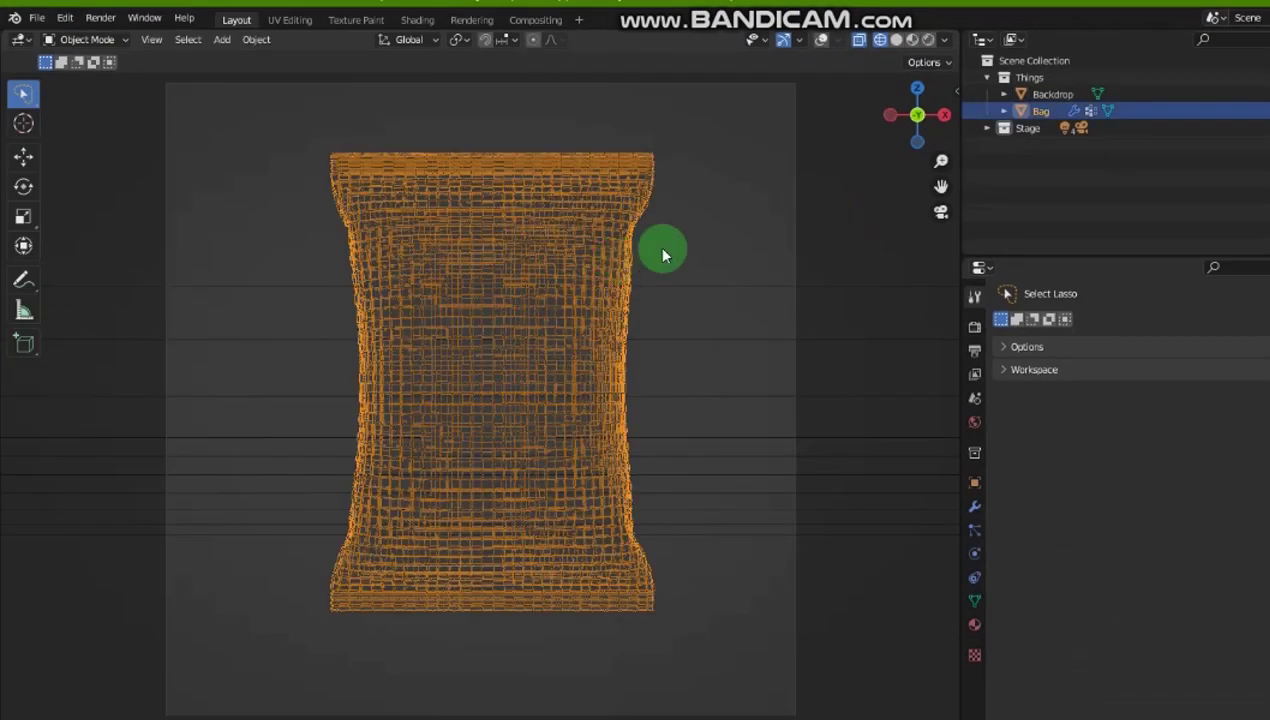
{"action": "left_click", "coordinate": [912, 41]}
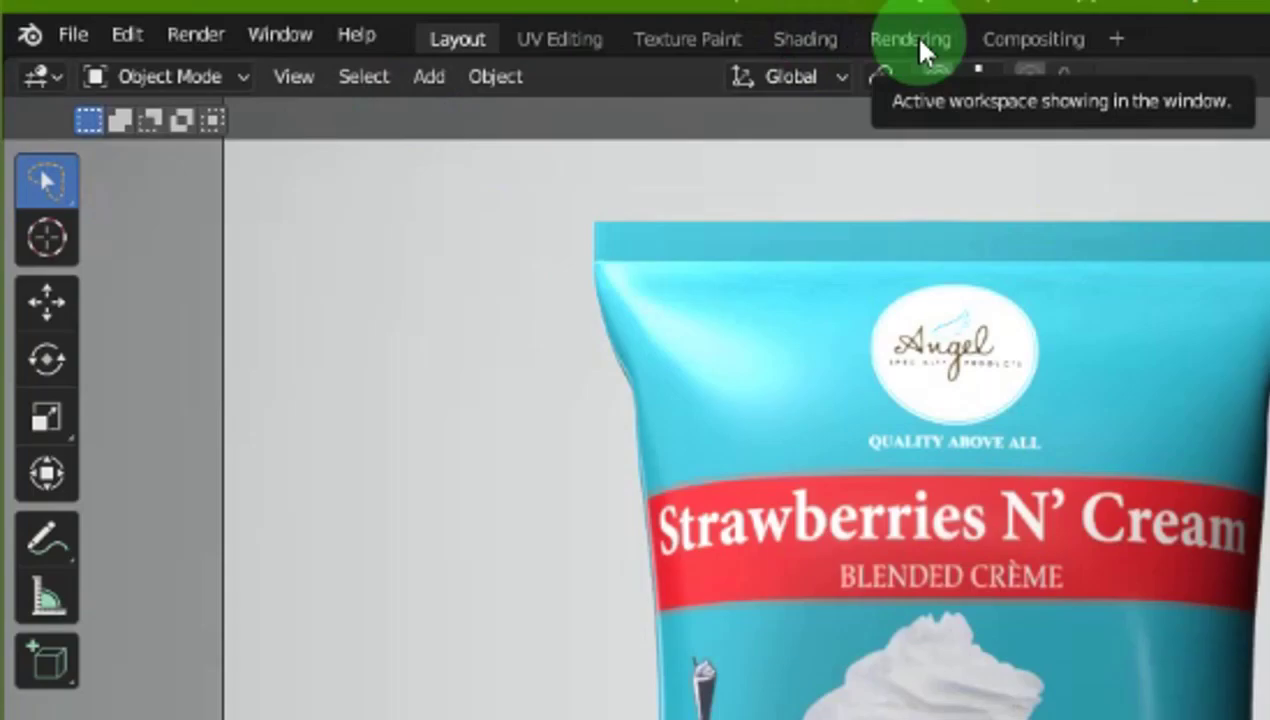
- In the Rendering workspace, unpack the Bag's base-colour texture to the current directory and browse its textures folder
{"action": "left_click", "coordinate": [397, 19]}
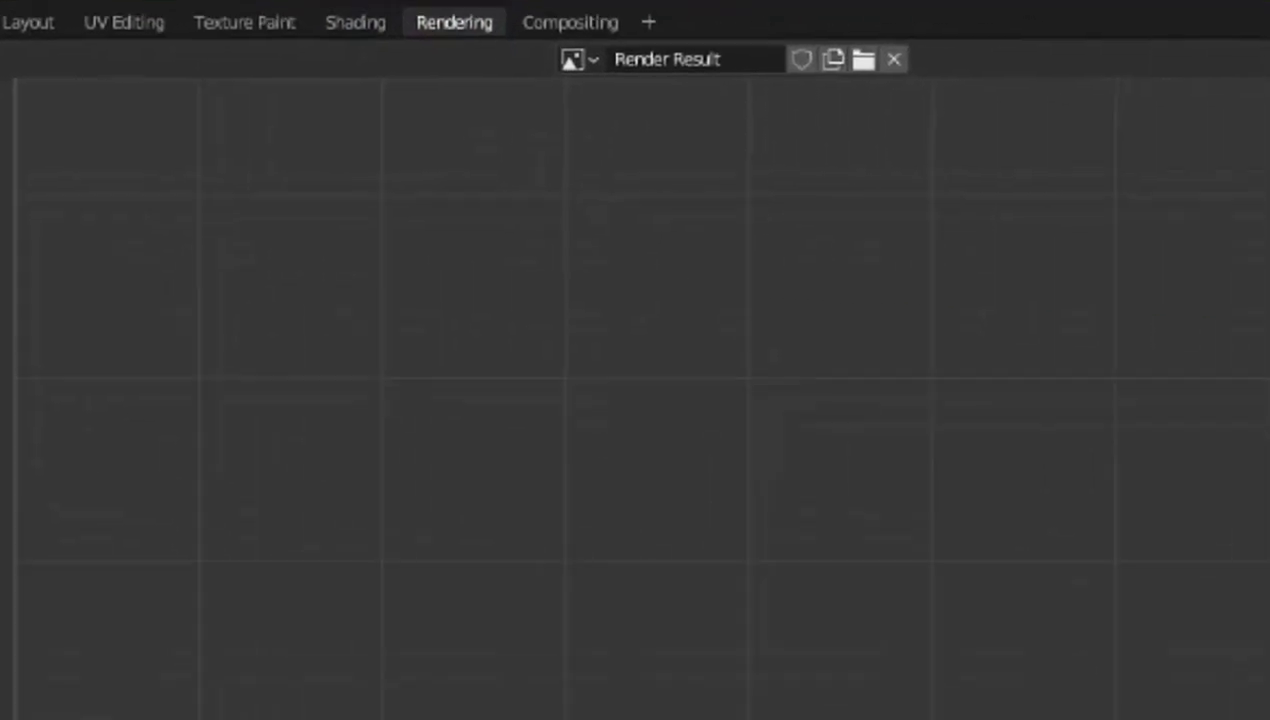
{"action": "left_click", "coordinate": [1130, 318]}
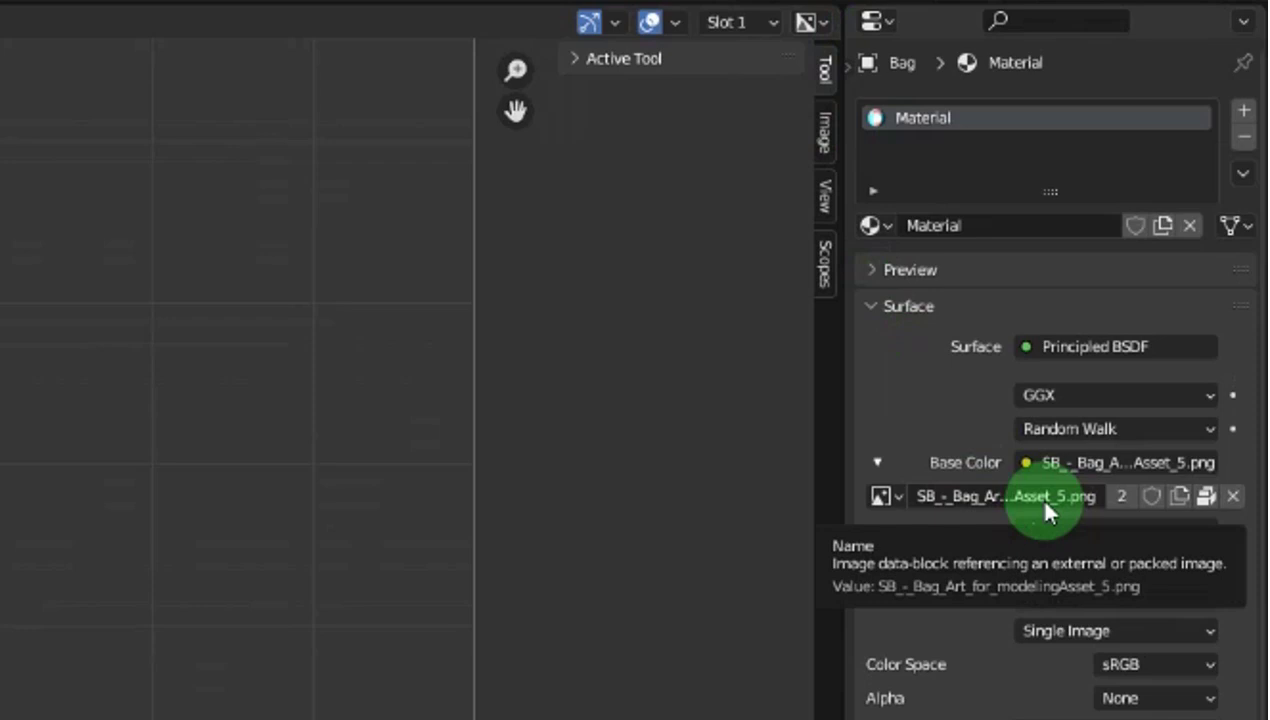
{"action": "left_click", "coordinate": [1206, 497]}
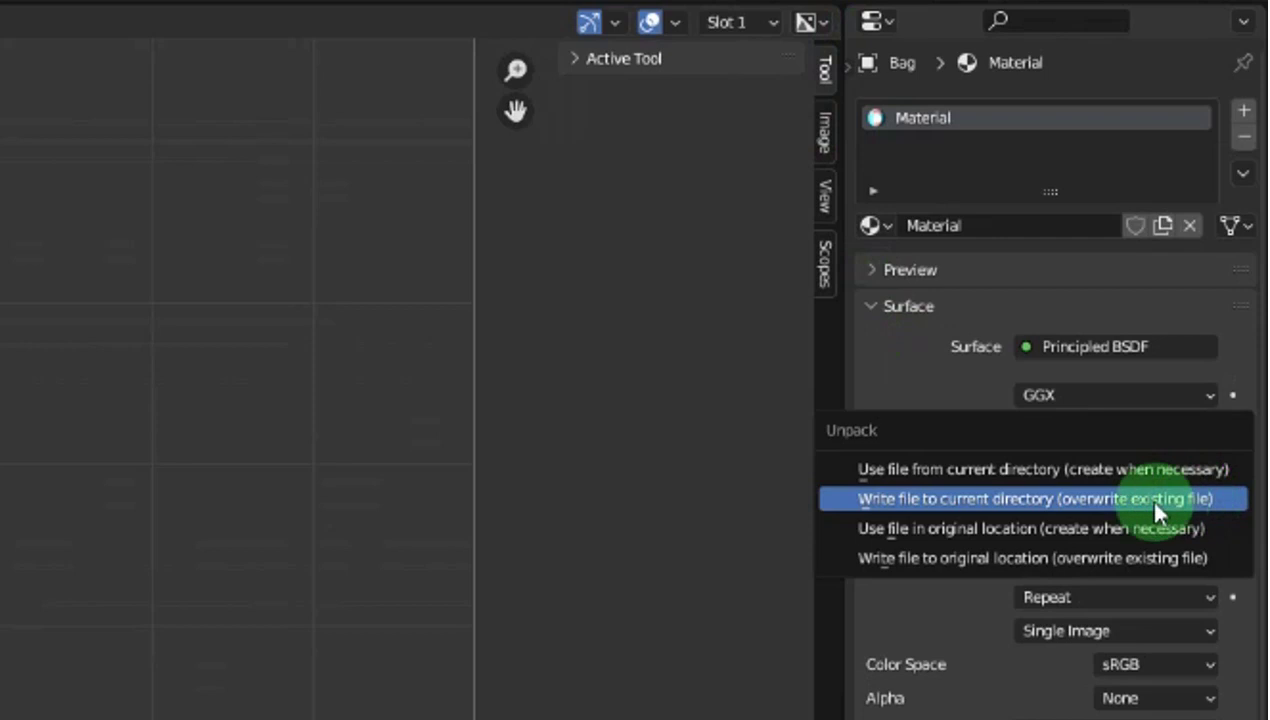
{"action": "left_click", "coordinate": [1088, 477]}
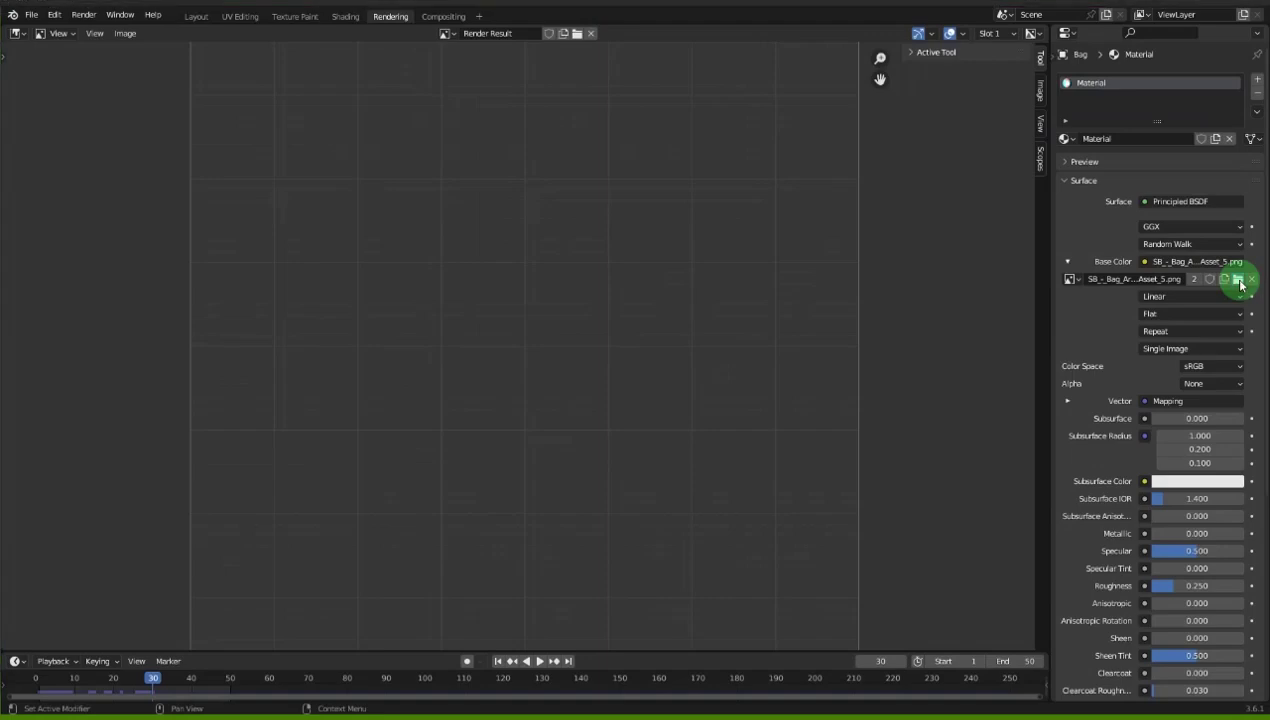
{"action": "left_click", "coordinate": [1206, 497]}
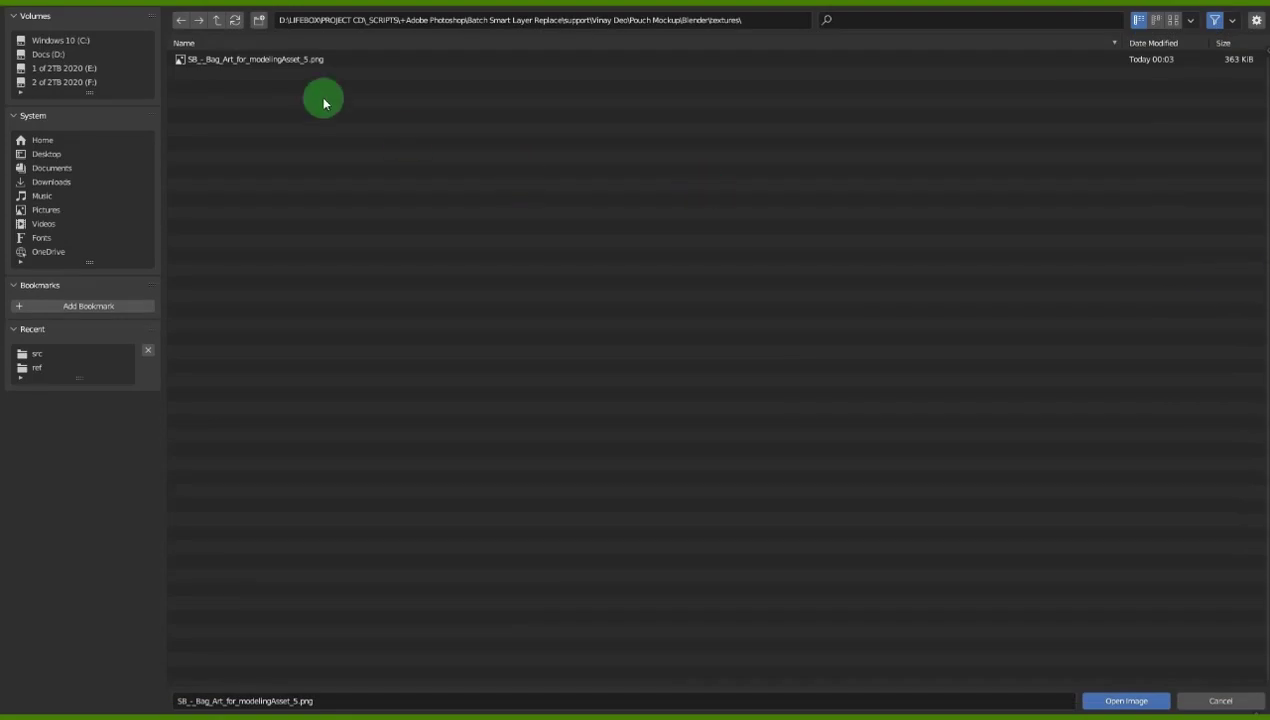
{"action": "right_click", "coordinate": [282, 62]}
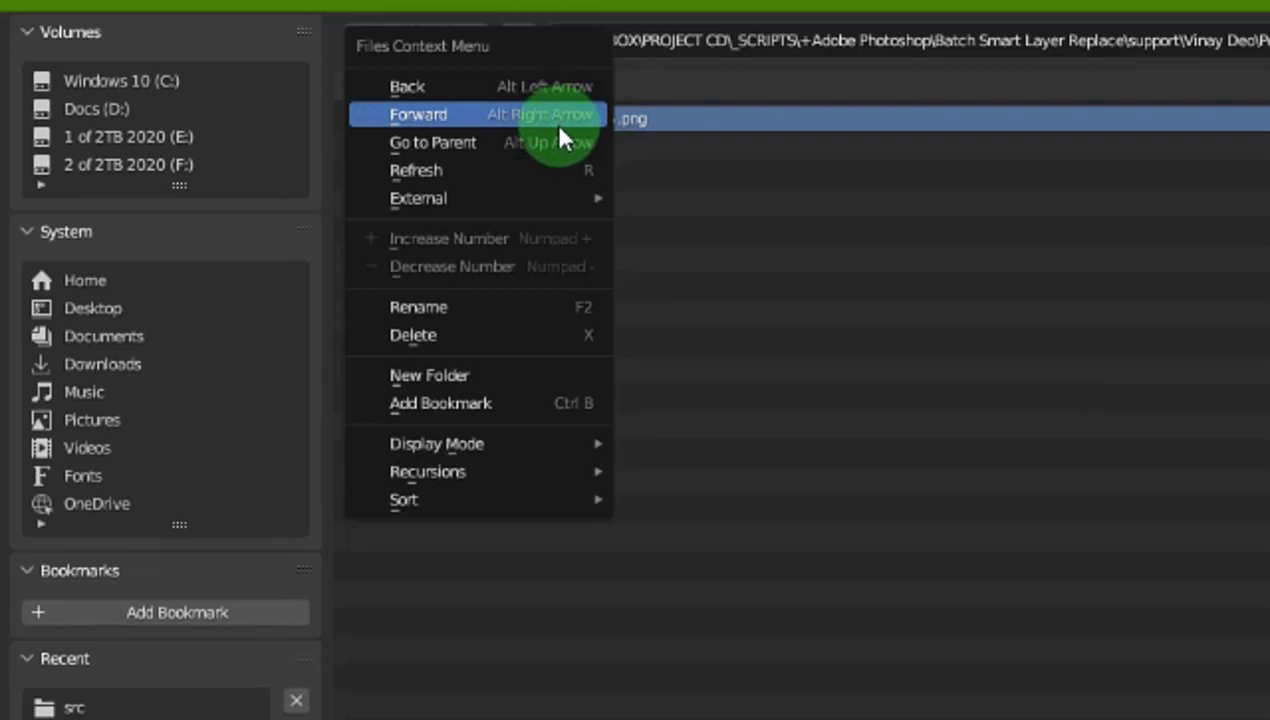
{"action": "mouse_move", "coordinate": [560, 202]}
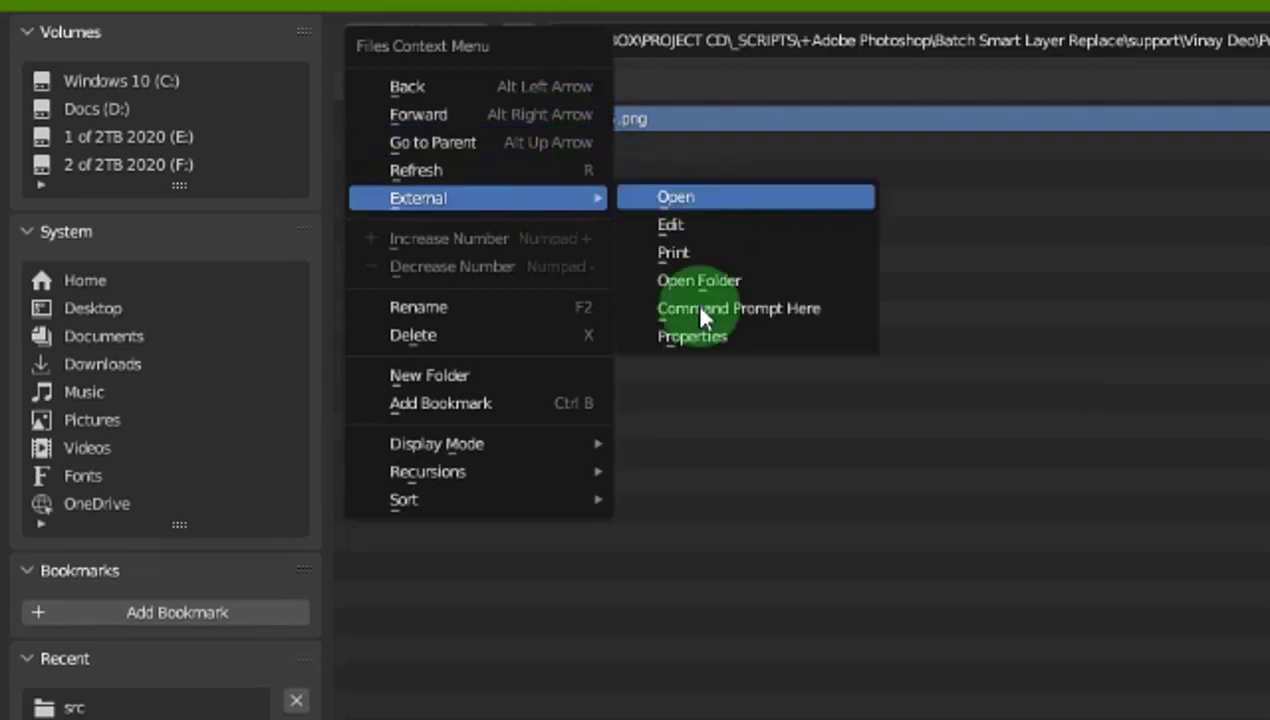
{"action": "left_click", "coordinate": [686, 331]}
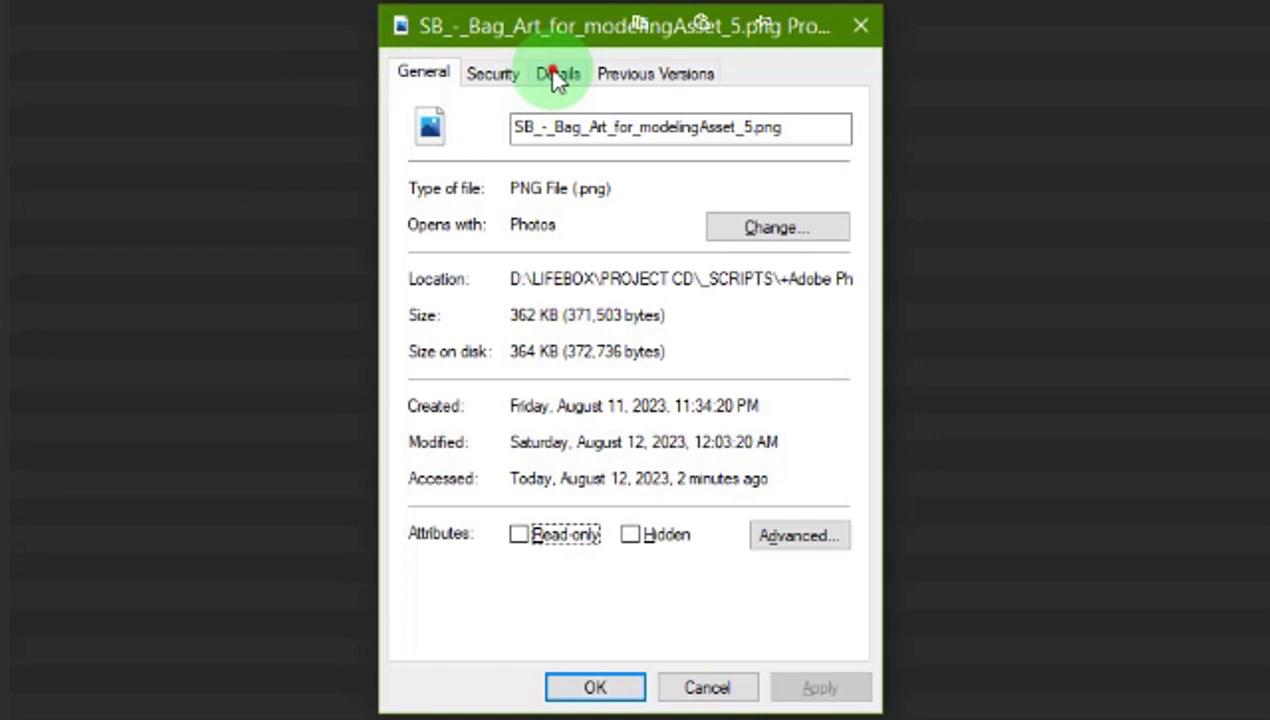
{"action": "left_click", "coordinate": [557, 77]}
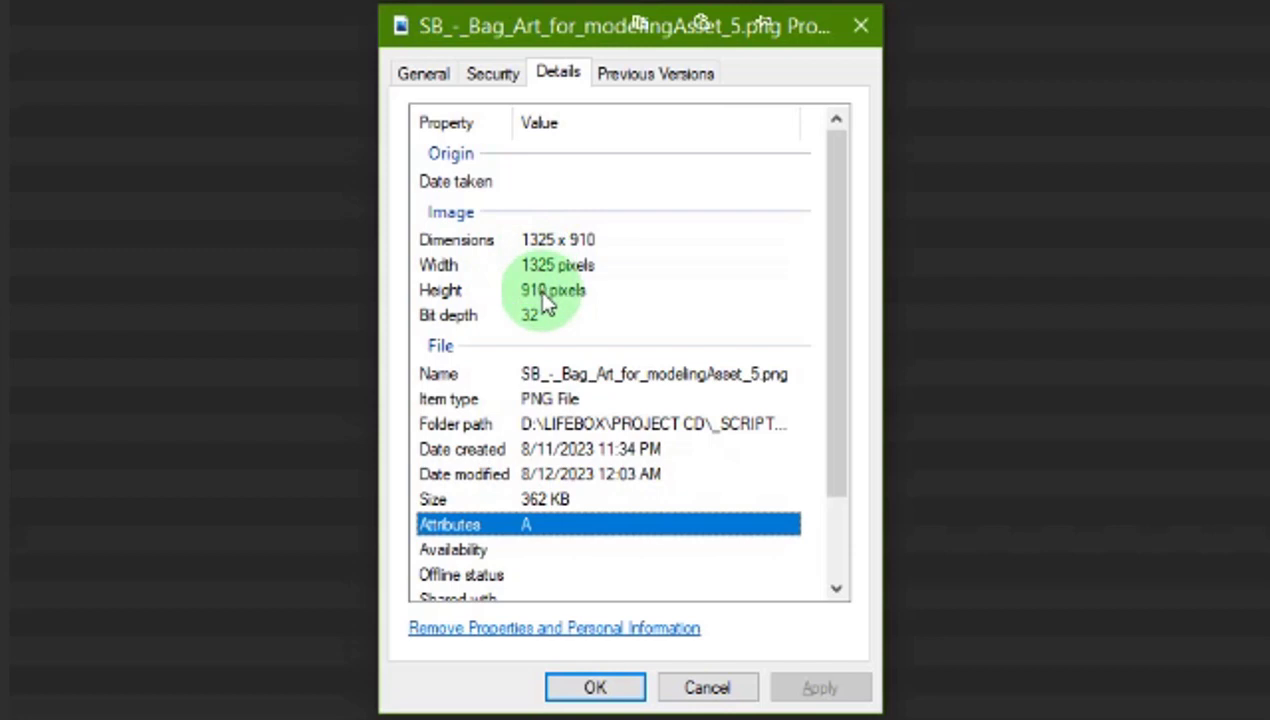
{"action": "left_click", "coordinate": [862, 28]}
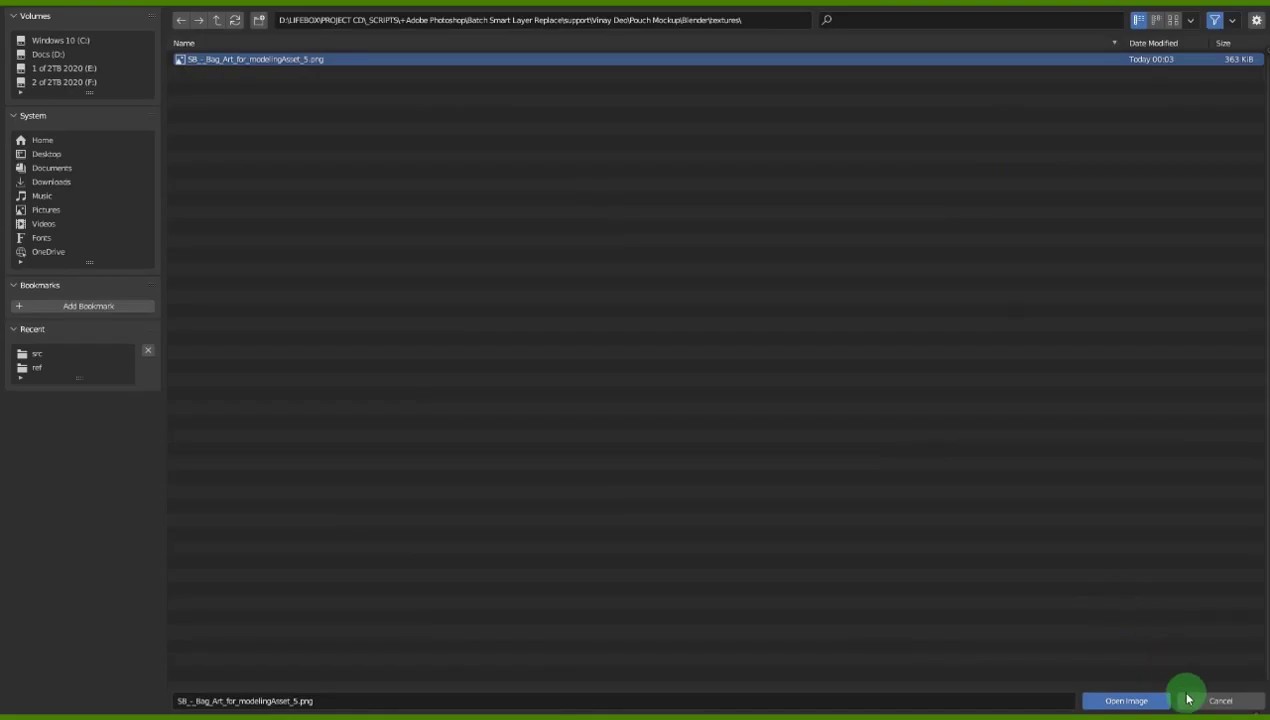
- Replace the Base Color texture with a new blank 1325 × 910 image named Bag Film
{"action": "left_click", "coordinate": [1189, 699]}
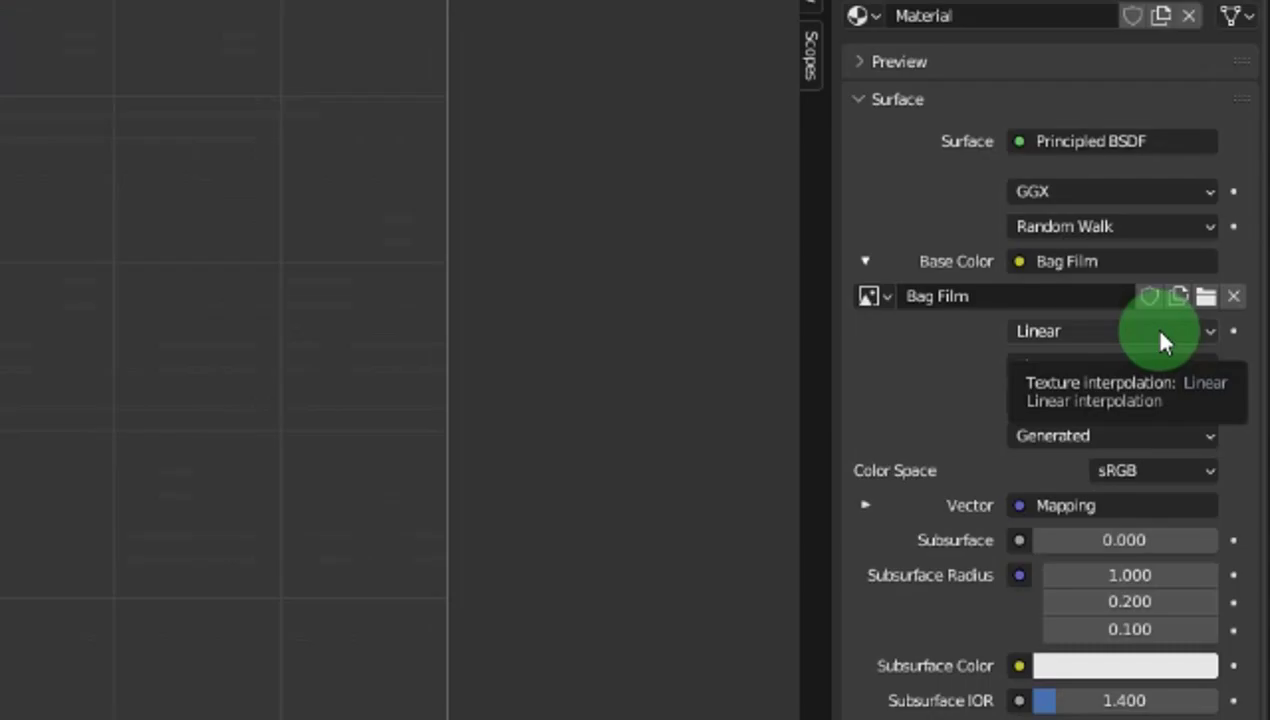
{"action": "left_click", "coordinate": [1178, 297]}
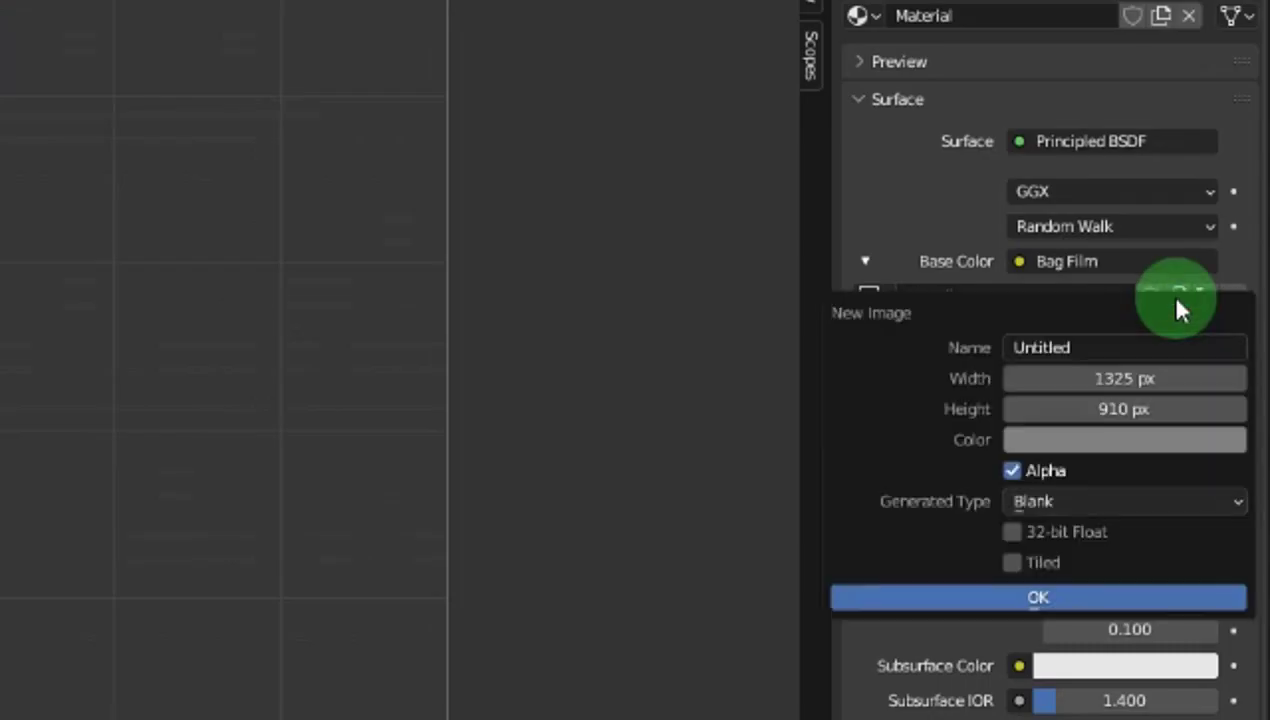
{"action": "left_click", "coordinate": [1062, 347]}
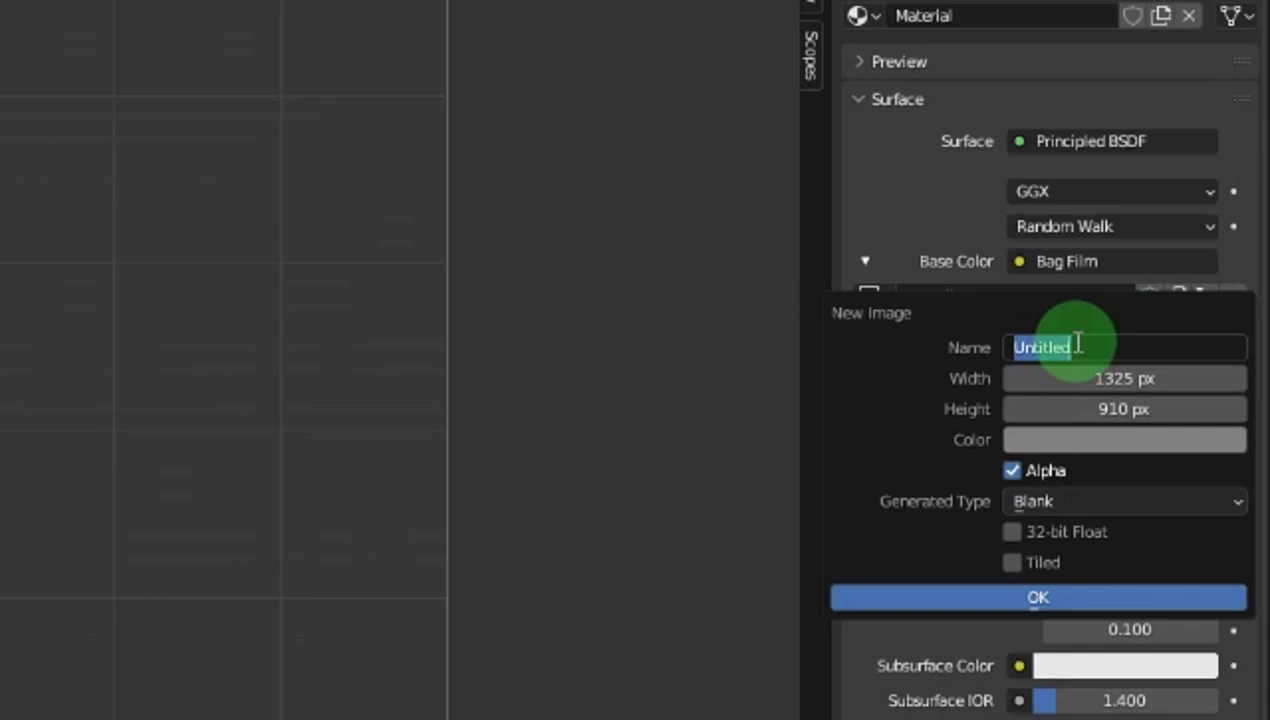
{"action": "type", "text": "Bag Fi"}
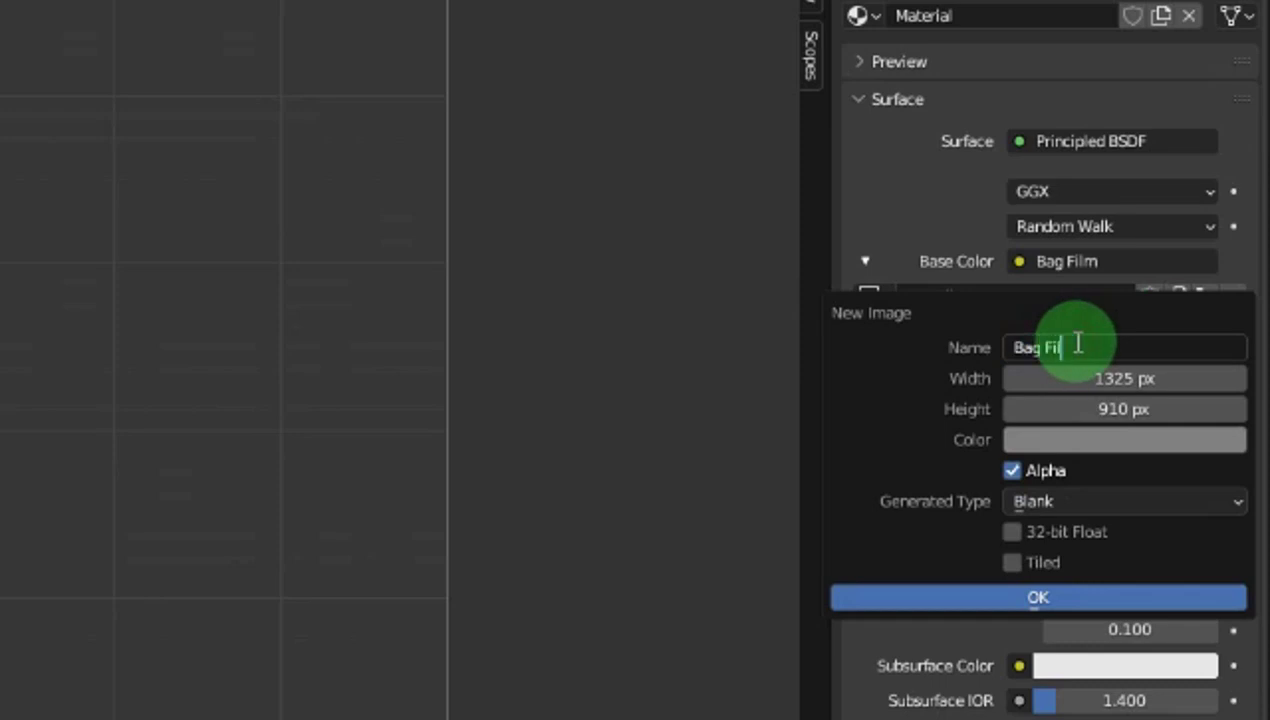
{"action": "type", "text": "lm"}
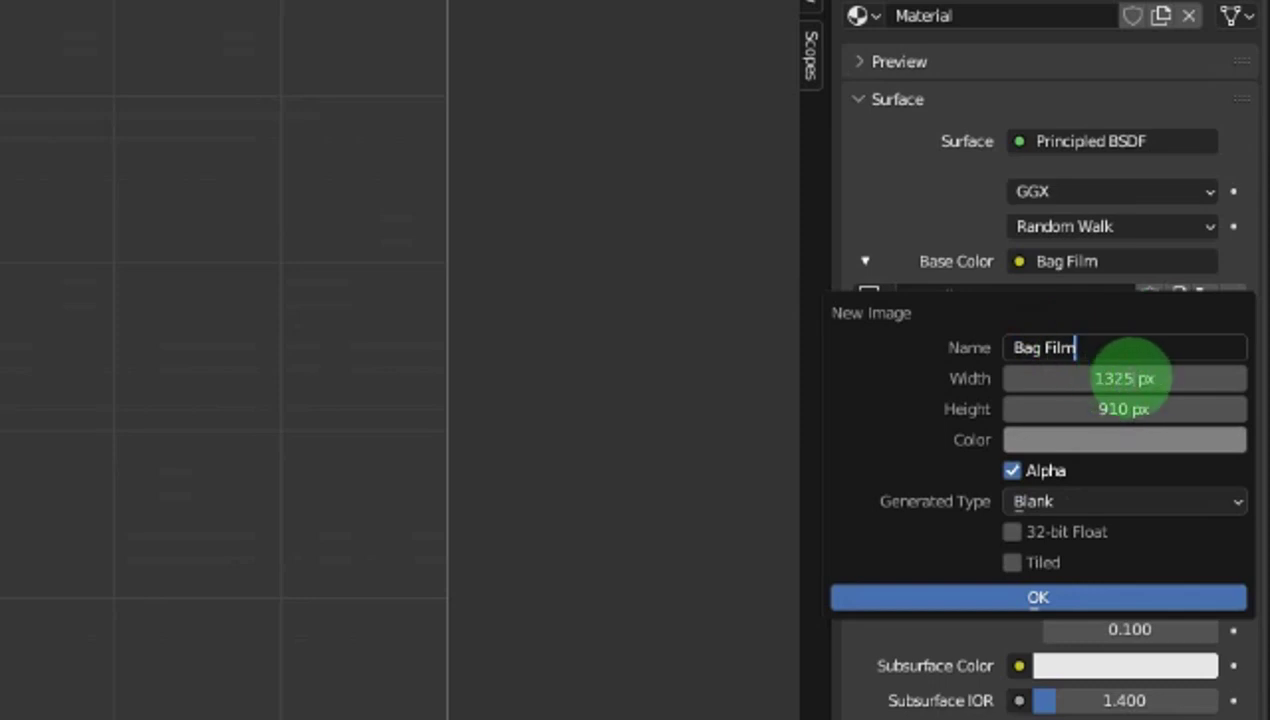
{"action": "left_click", "coordinate": [1131, 441]}
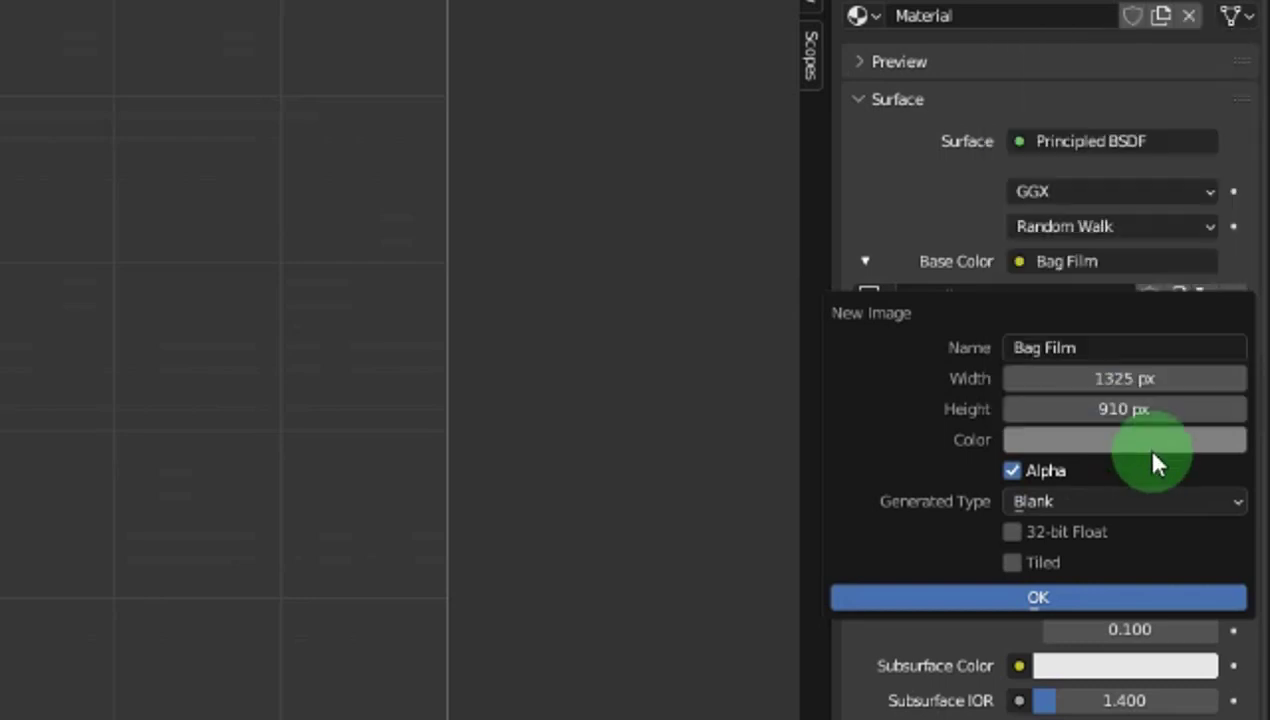
{"action": "left_click", "coordinate": [1050, 597]}
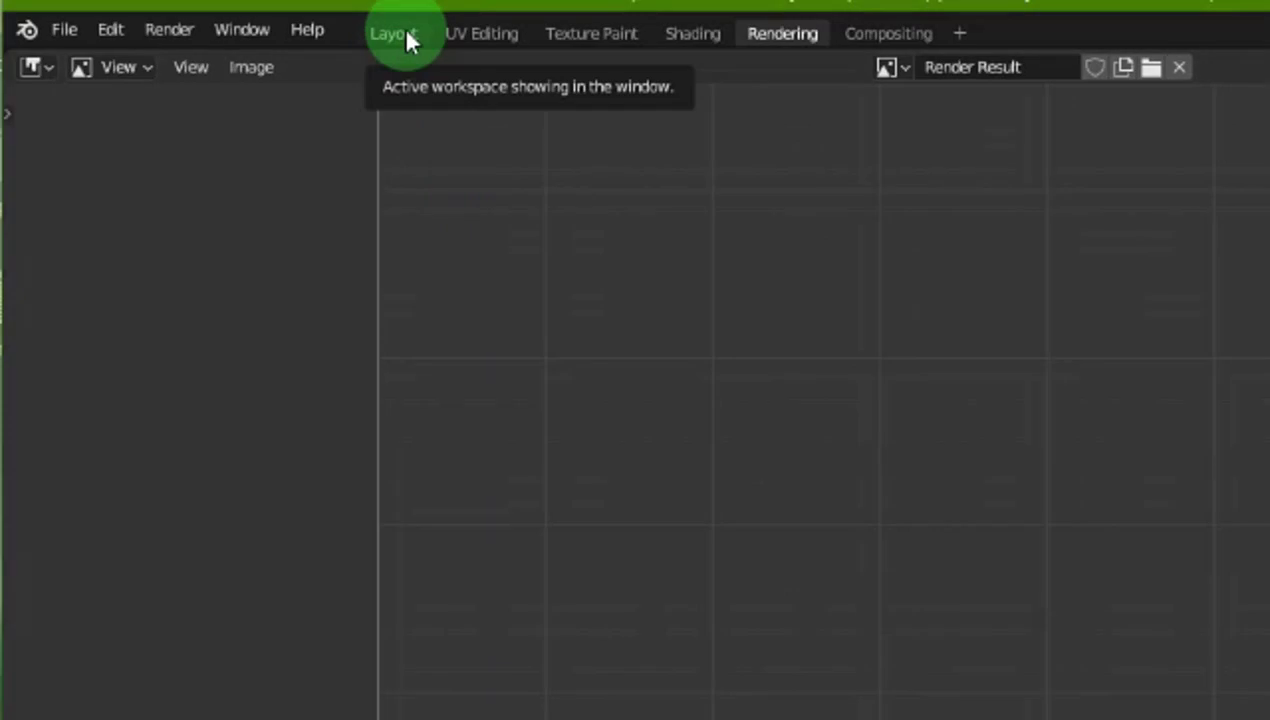
- In the Layout workspace, select the Backdrop and turn off its render visibility in the Outliner
{"action": "left_click", "coordinate": [402, 33]}
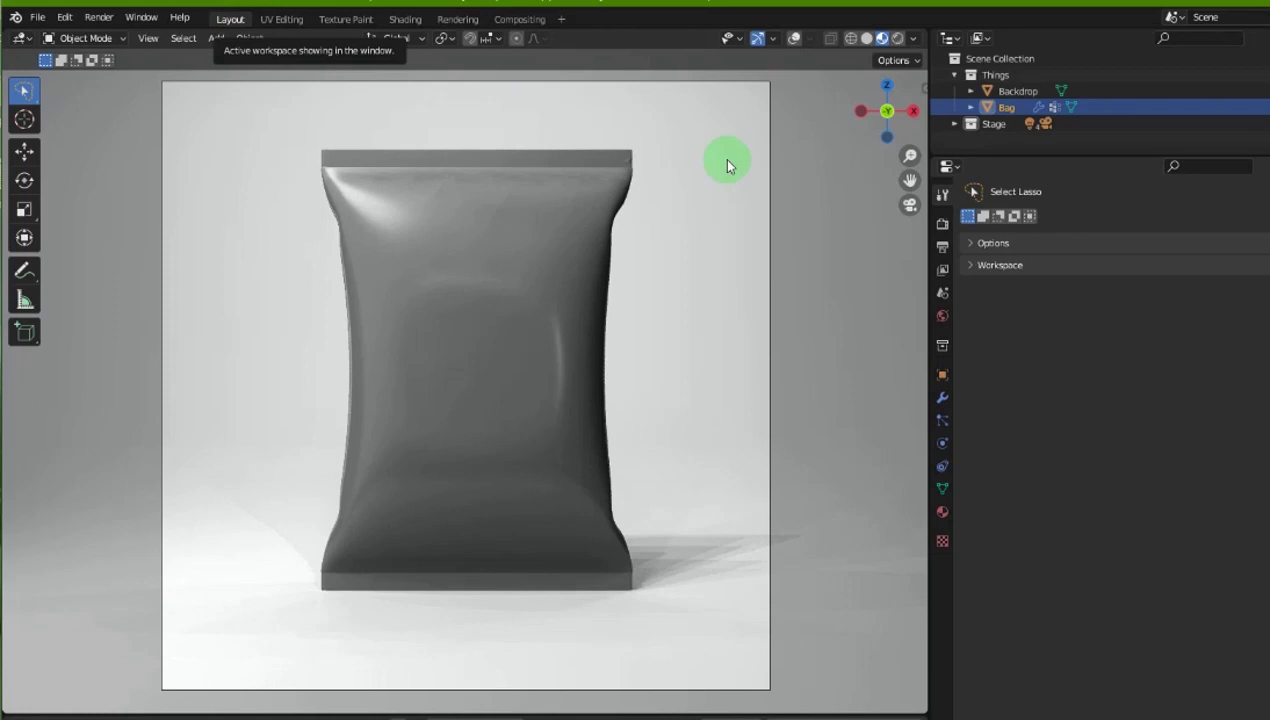
{"action": "left_click", "coordinate": [849, 40]}
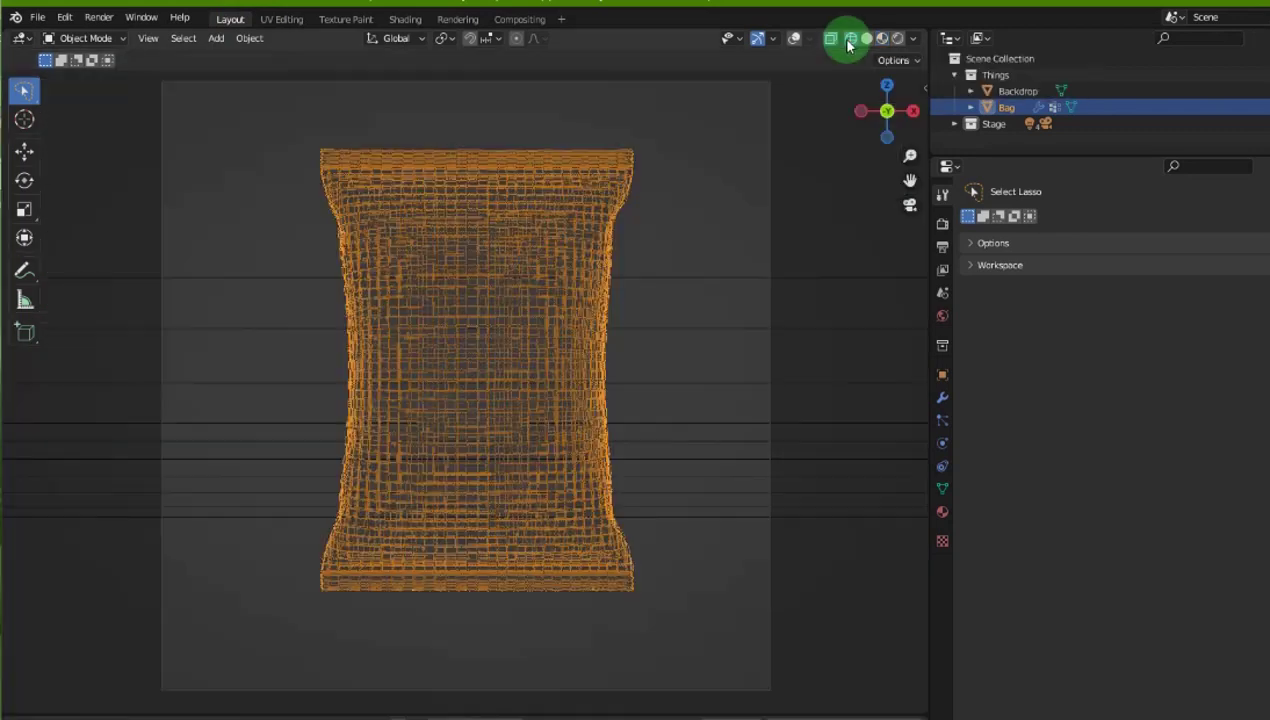
{"action": "left_click", "coordinate": [837, 282]}
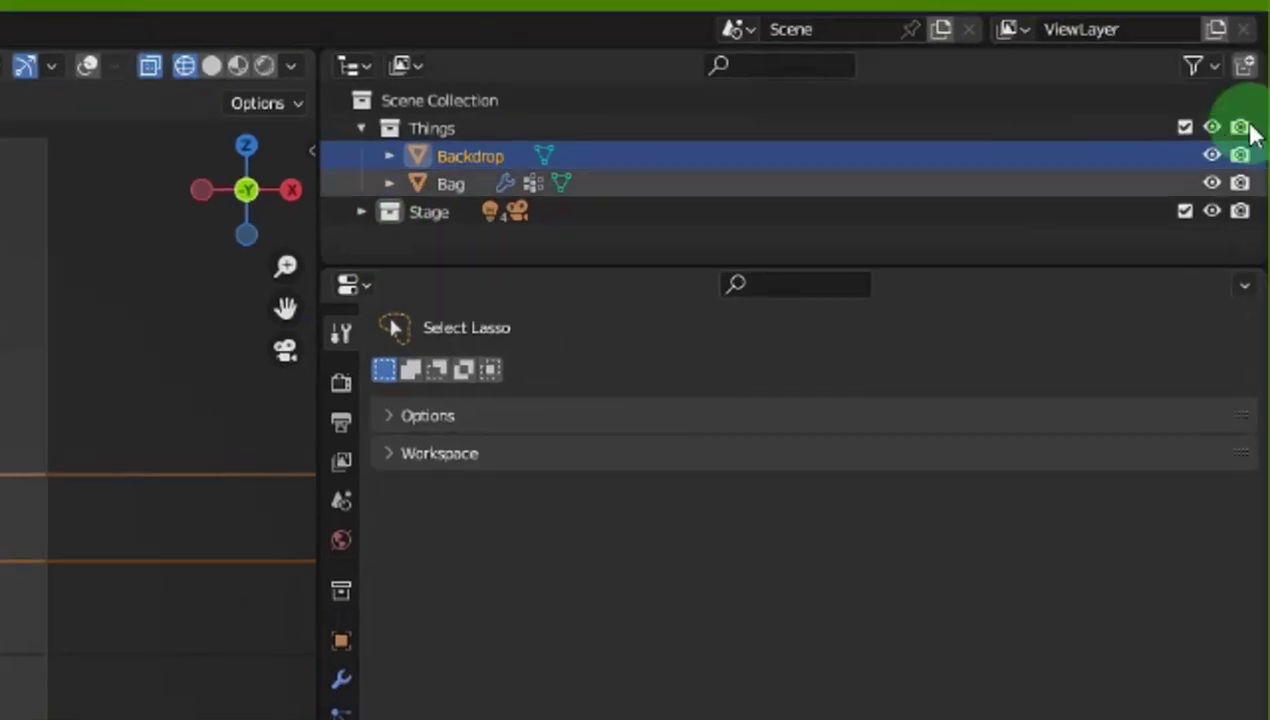
{"action": "left_click", "coordinate": [1240, 155]}
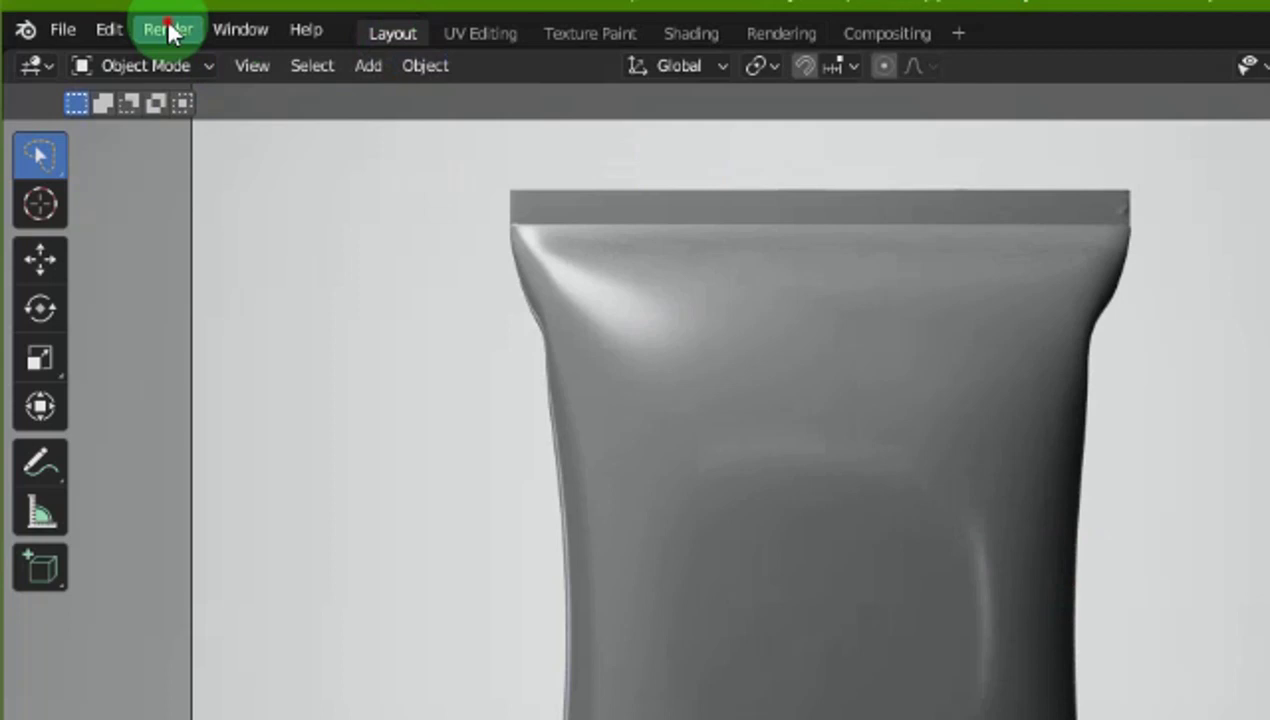
- Render the scene and view the ViewLayer pass instead of Composite
{"action": "left_click", "coordinate": [168, 28]}
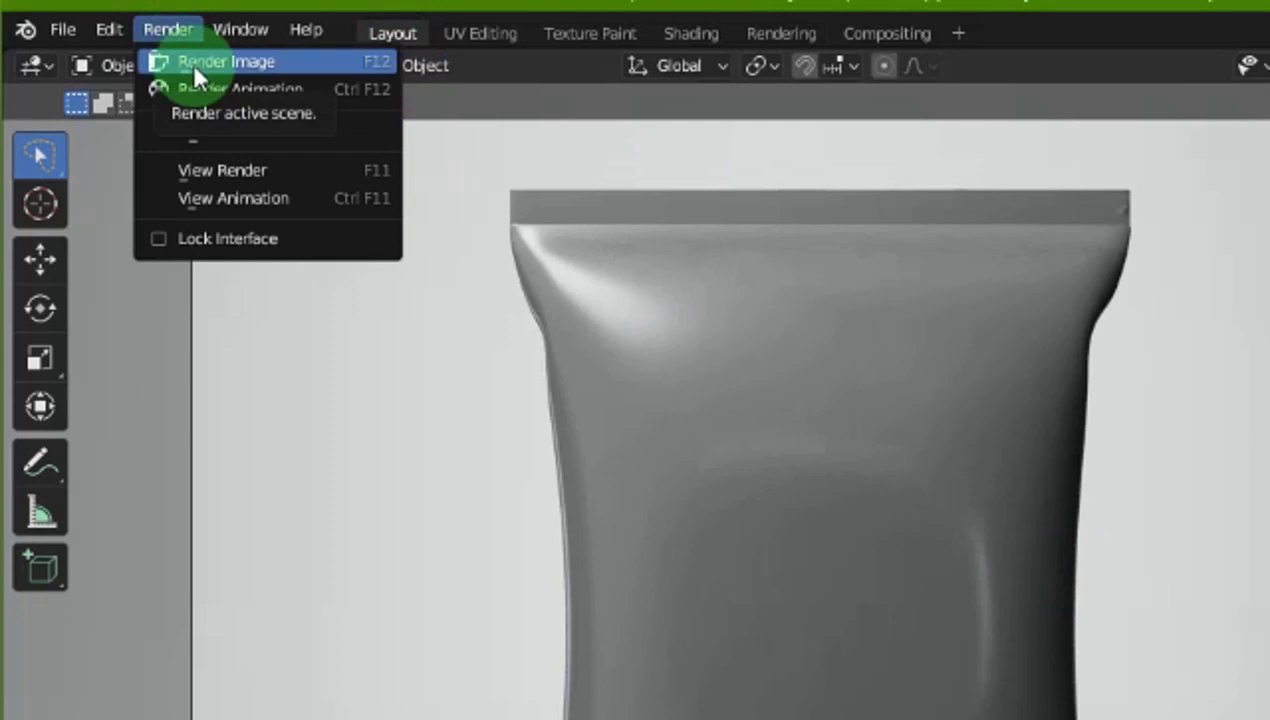
{"action": "left_click", "coordinate": [191, 64]}
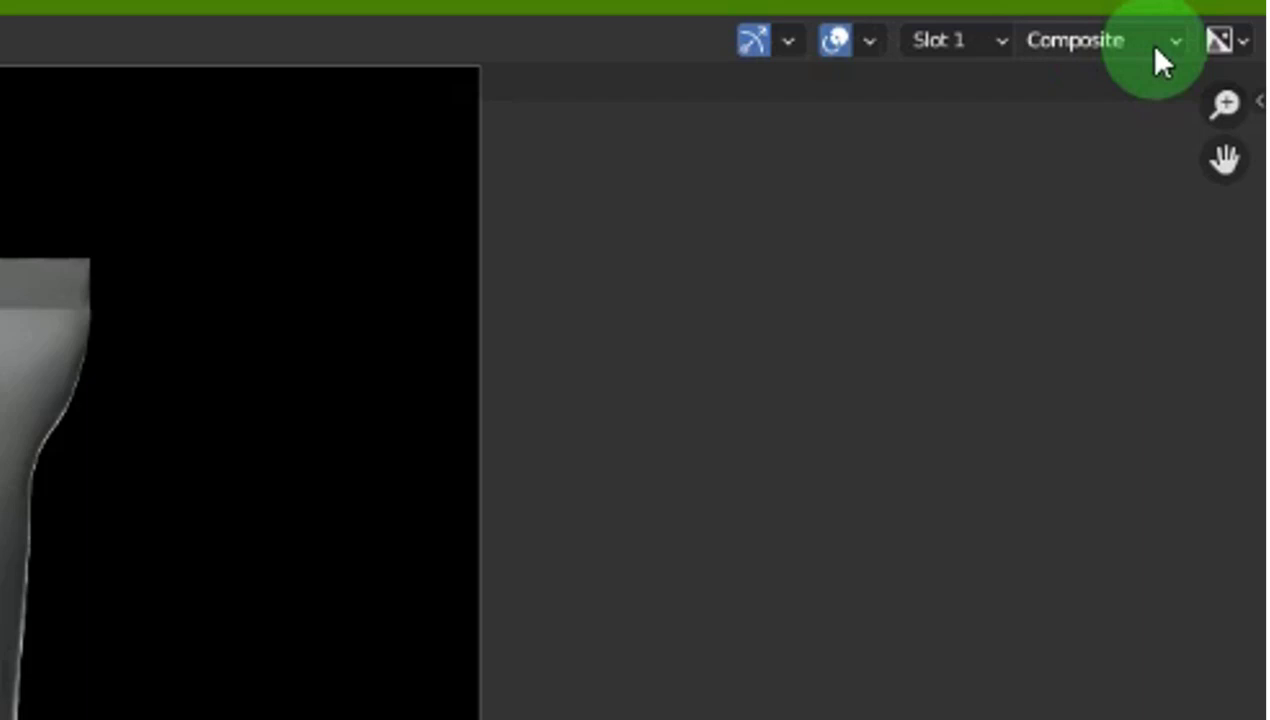
{"action": "left_click", "coordinate": [1231, 17]}
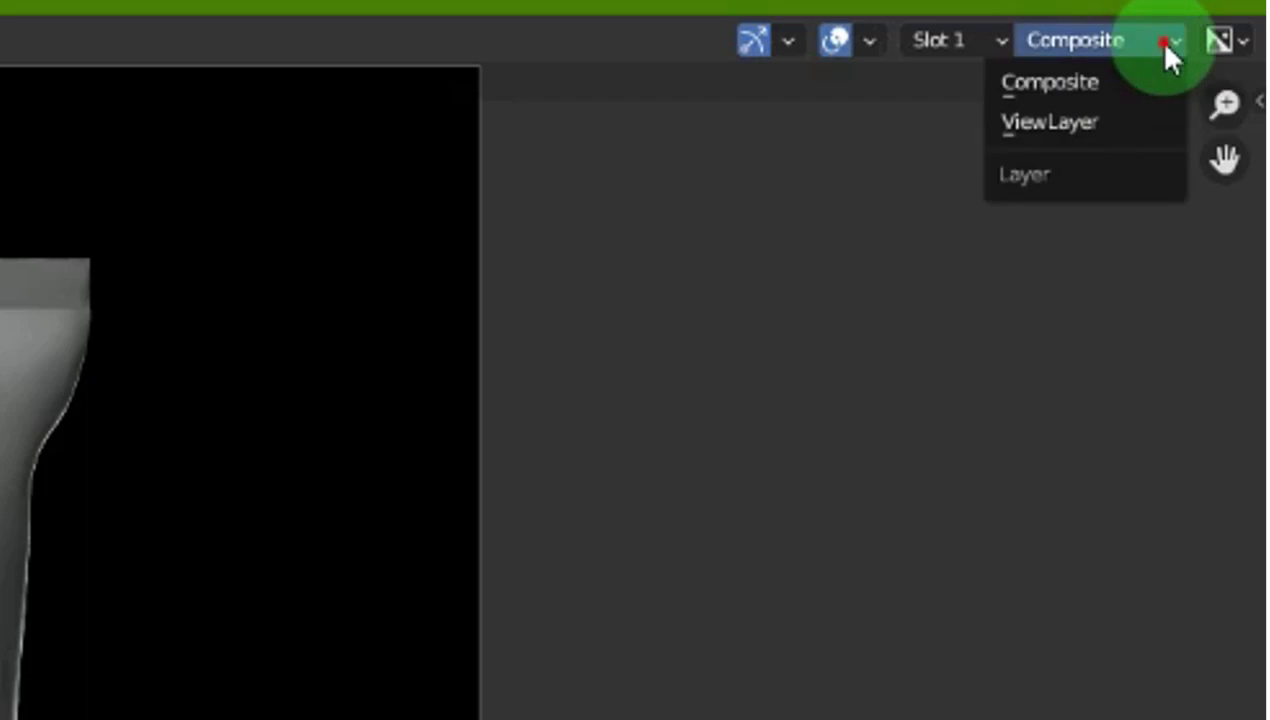
{"action": "left_click", "coordinate": [1095, 120]}
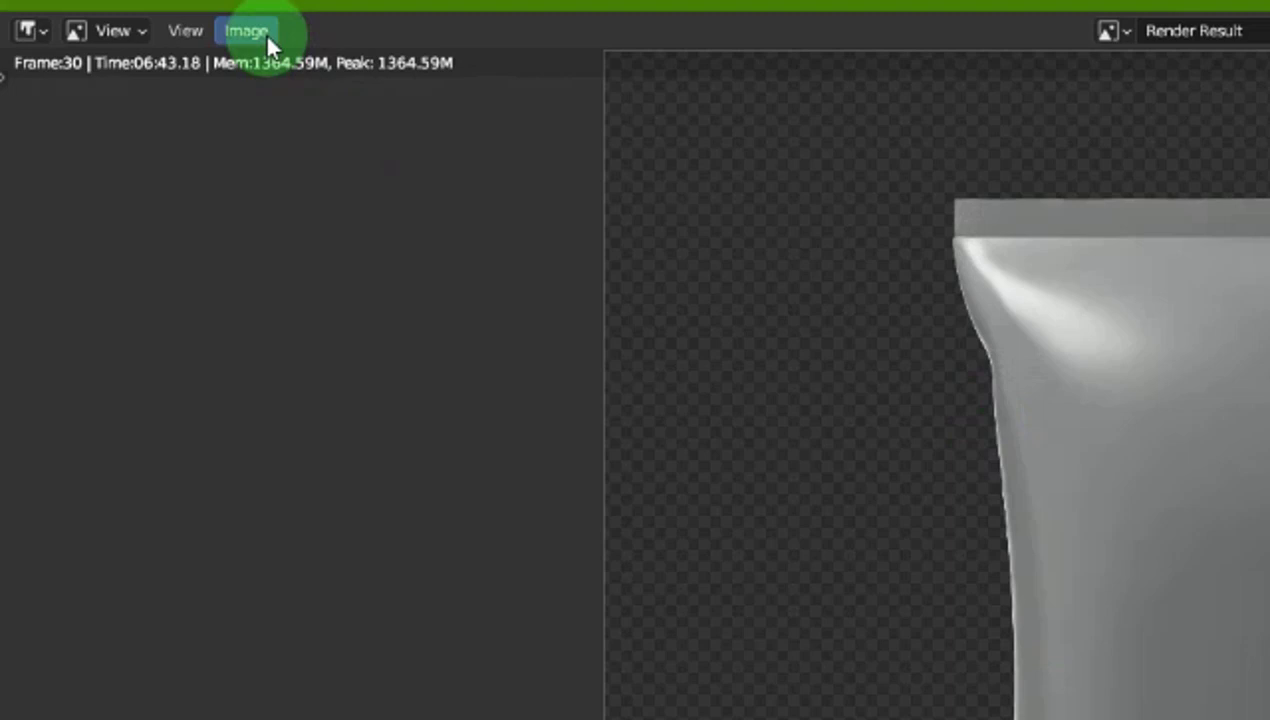
- Save the render as Bag Blank.png in 16-bit RGBA PNG format
{"action": "left_click", "coordinate": [131, 18]}
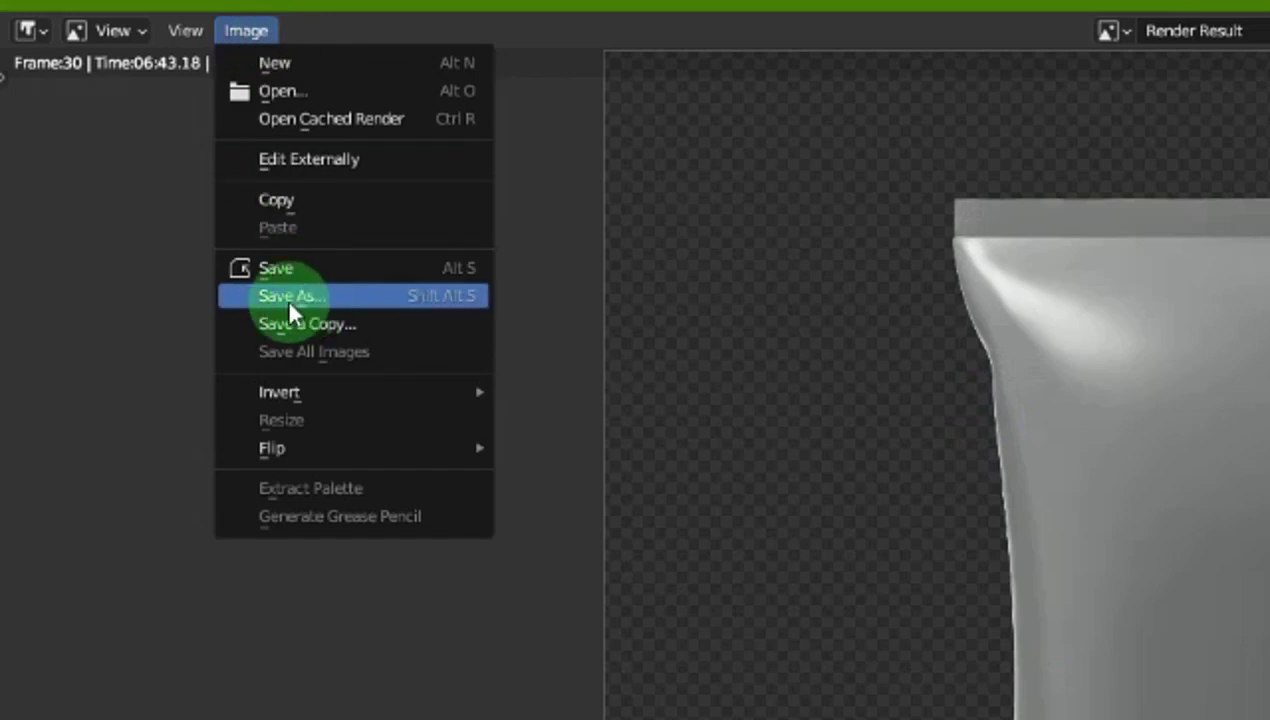
{"action": "left_click", "coordinate": [307, 298]}
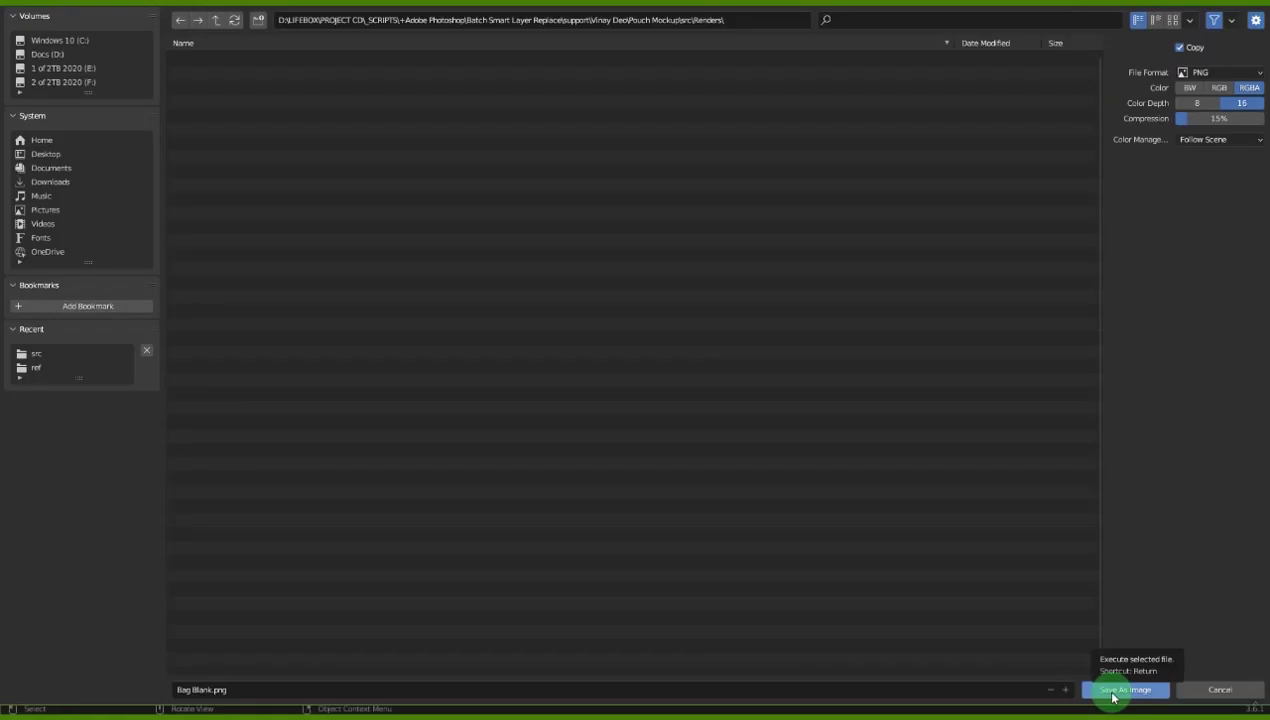
{"action": "left_click", "coordinate": [1114, 689]}
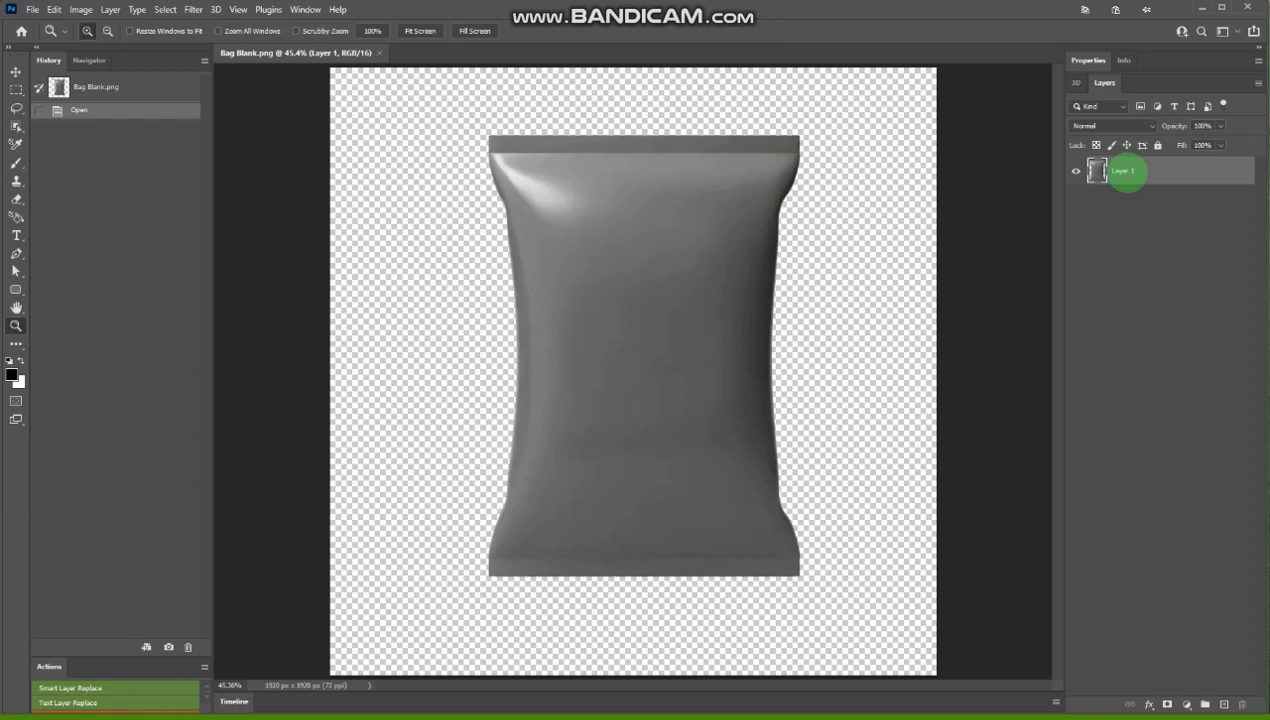
- Rename the render layer to Bag and save the document as Powder Product Puch Bag Mockup.psd
{"action": "type", "text": "Bag"}
{"action": "key", "text": "Return"}
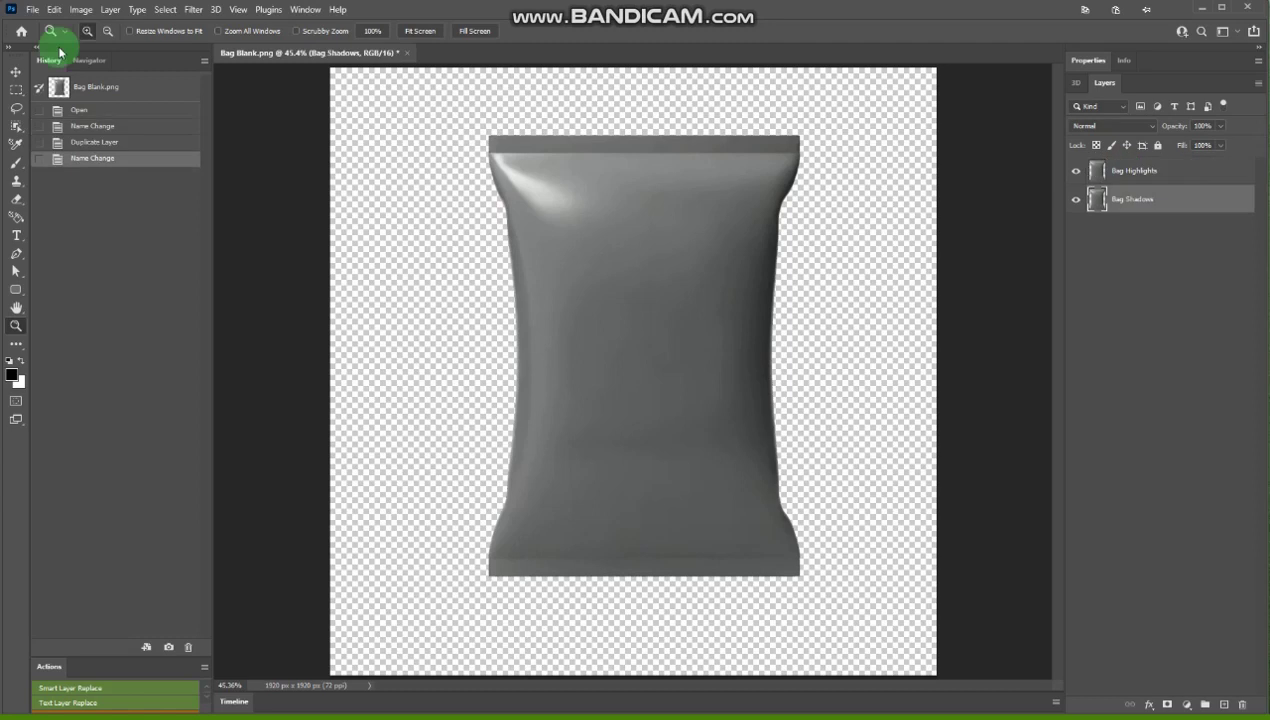
{"action": "left_click", "coordinate": [33, 10]}
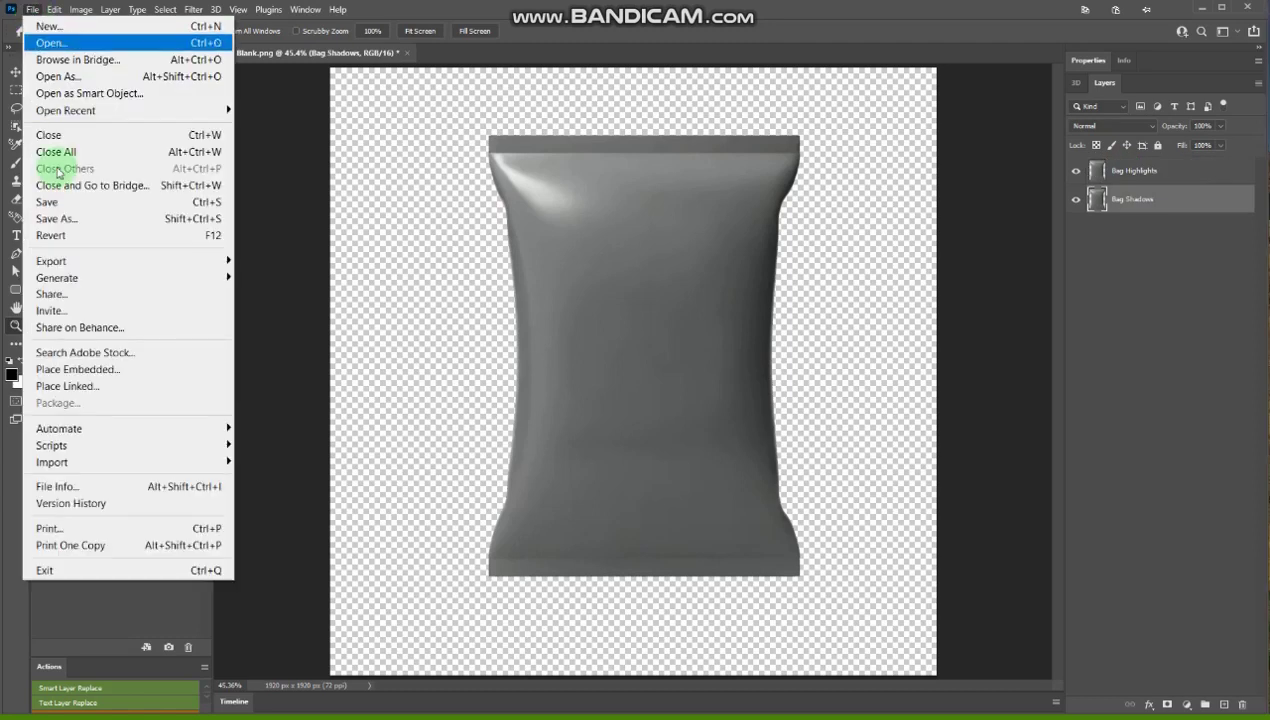
{"action": "left_click", "coordinate": [58, 218]}
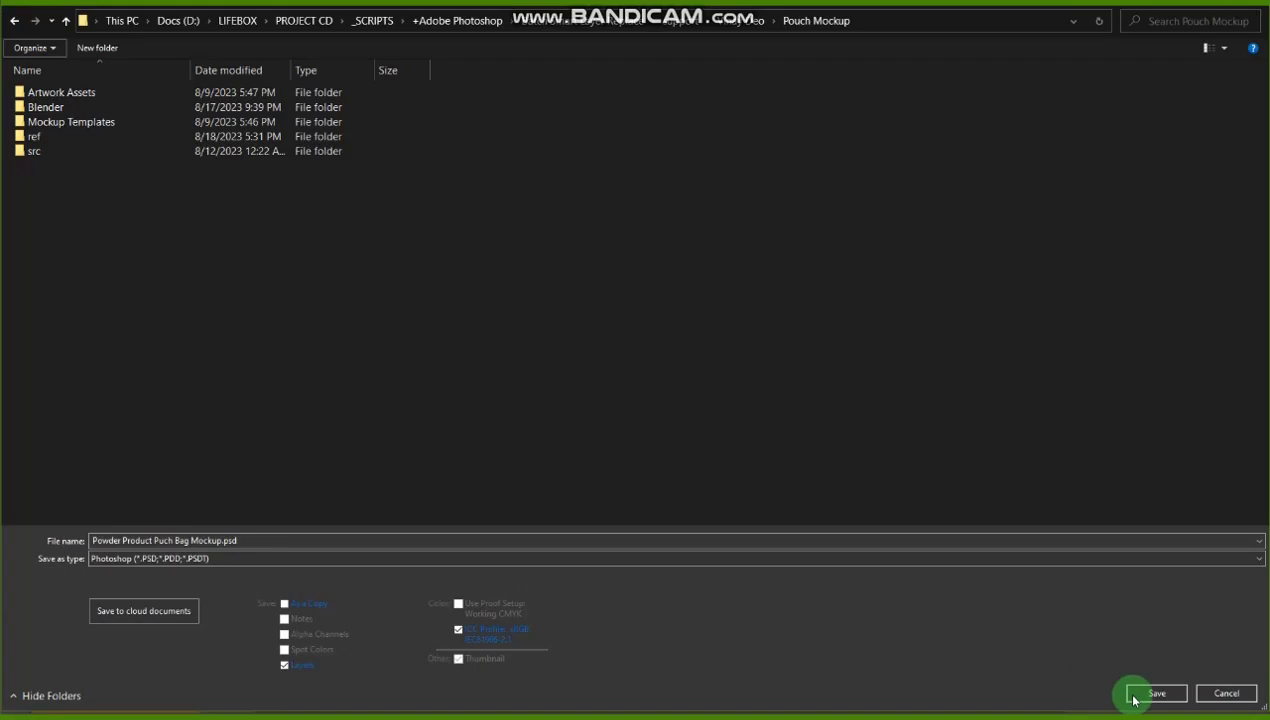
{"action": "left_click", "coordinate": [1155, 693]}
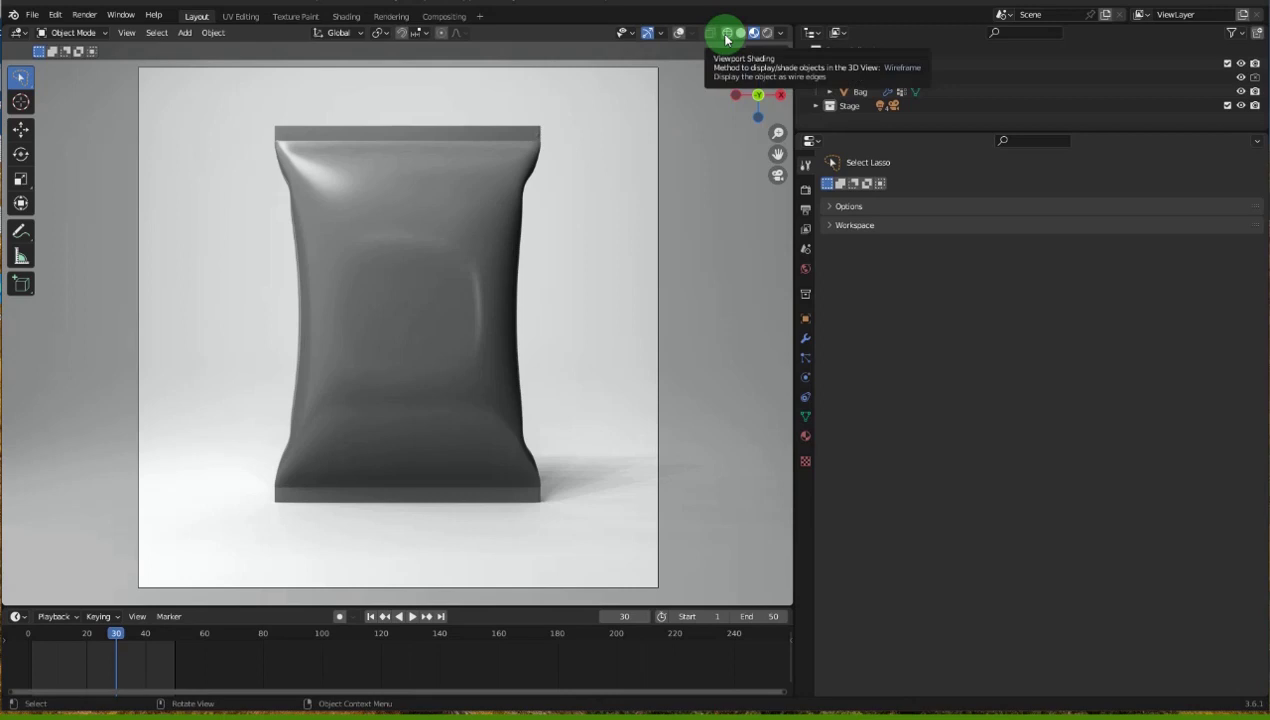
- Export only the selected Bag, with materials, as Bag.obj to the Pouch Mockup folder
{"action": "left_click", "coordinate": [726, 34]}
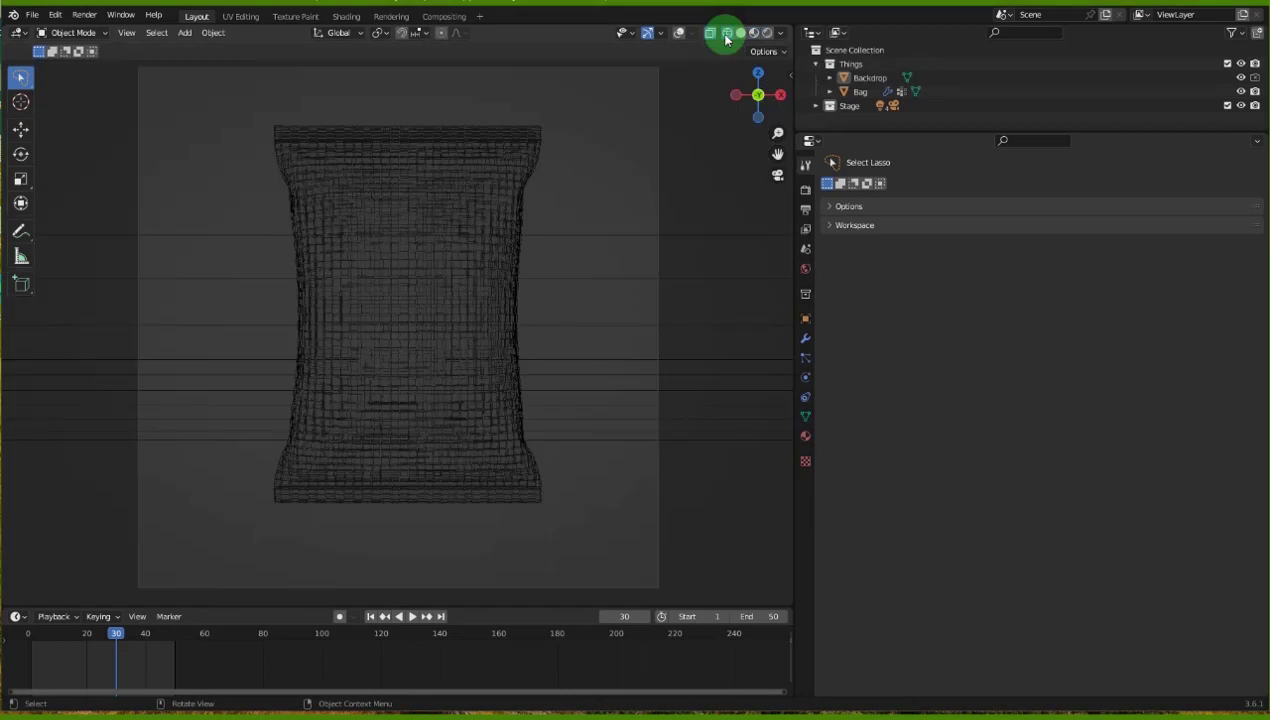
{"action": "left_click", "coordinate": [479, 167]}
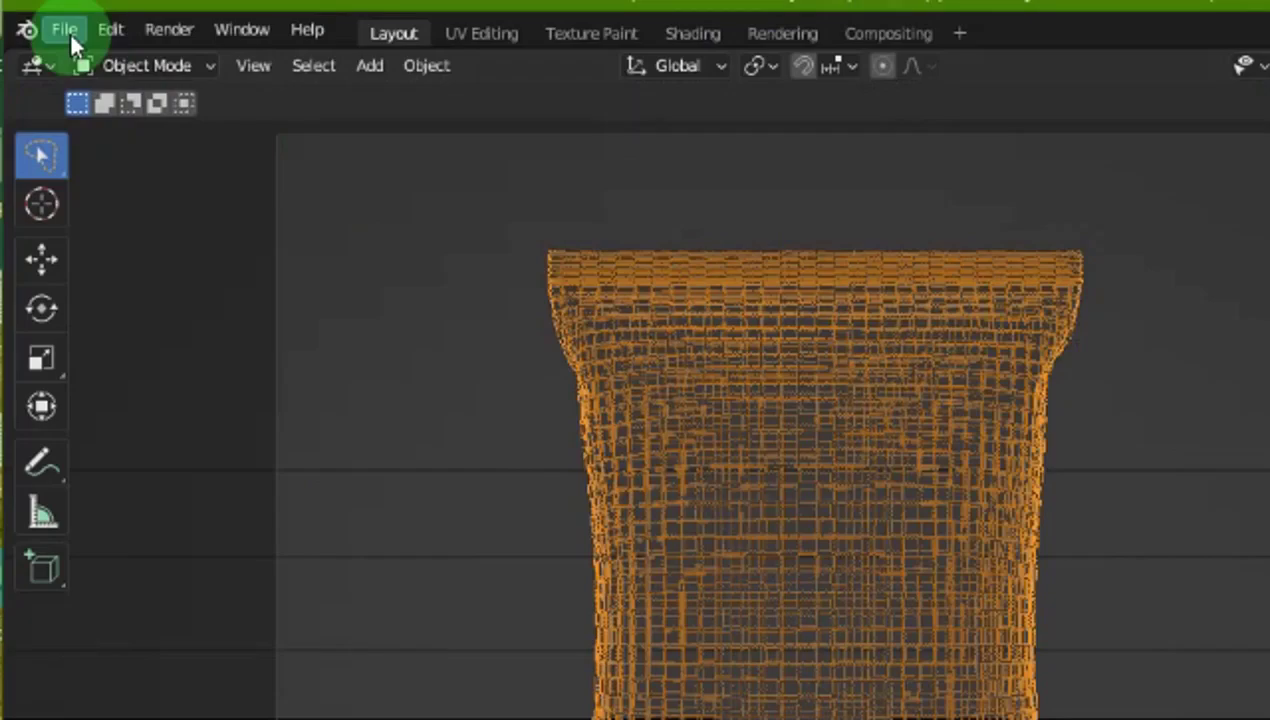
{"action": "left_click", "coordinate": [34, 16]}
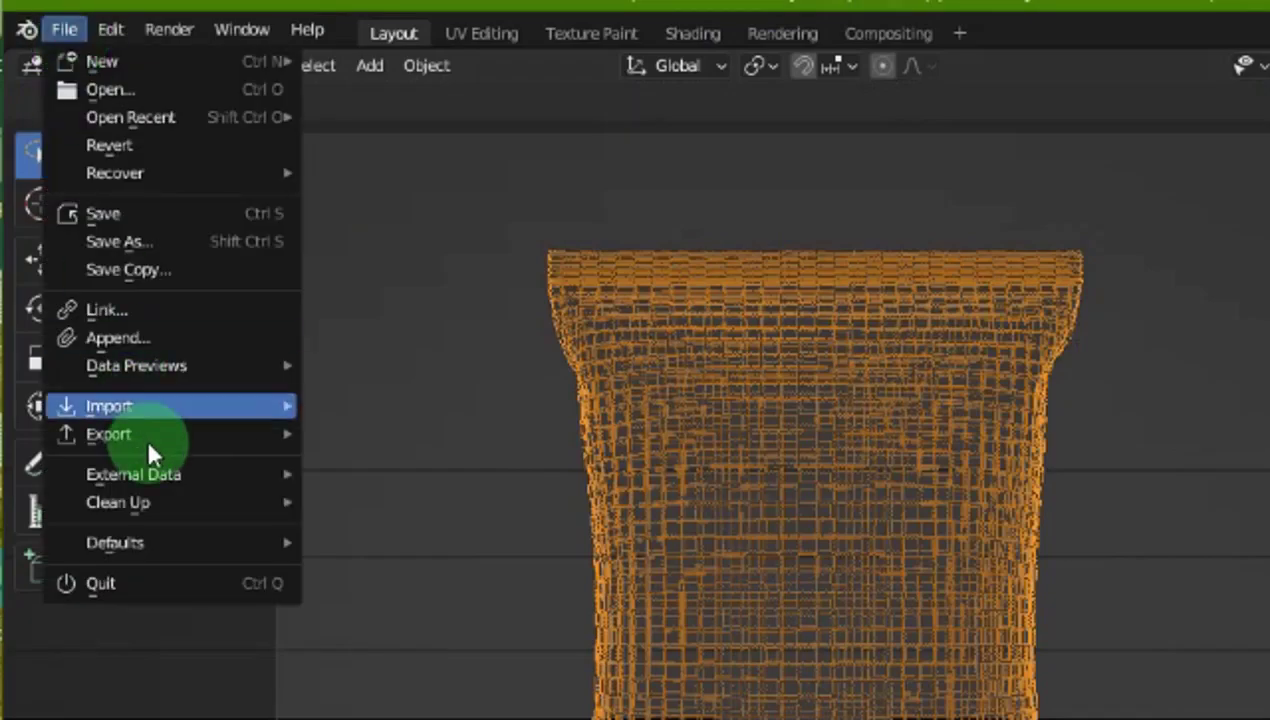
{"action": "mouse_move", "coordinate": [146, 437]}
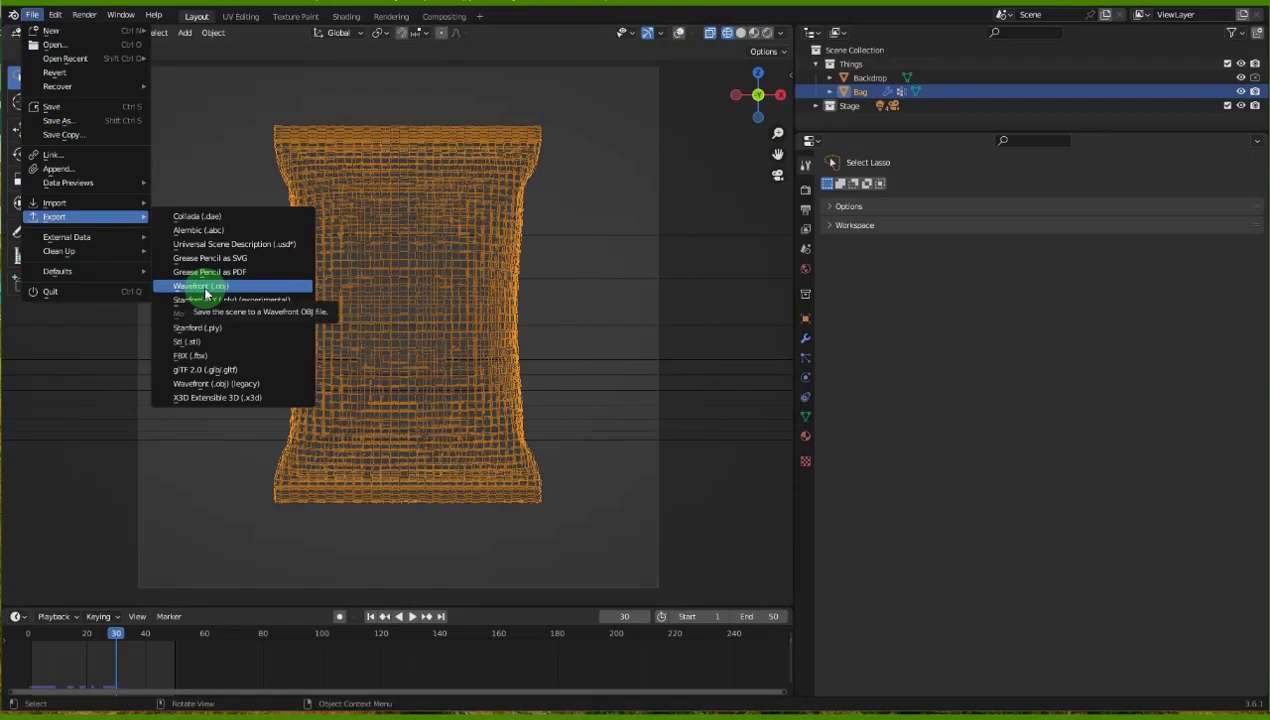
{"action": "left_click", "coordinate": [205, 287]}
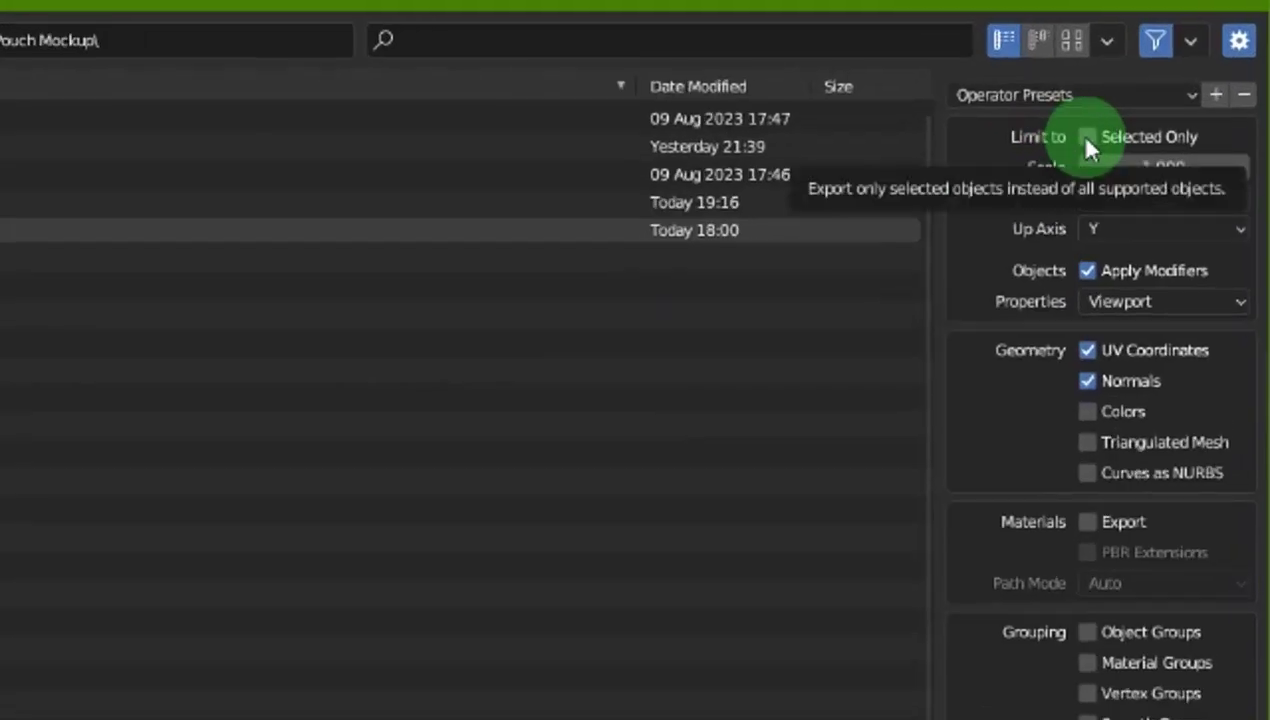
{"action": "left_click", "coordinate": [1087, 138]}
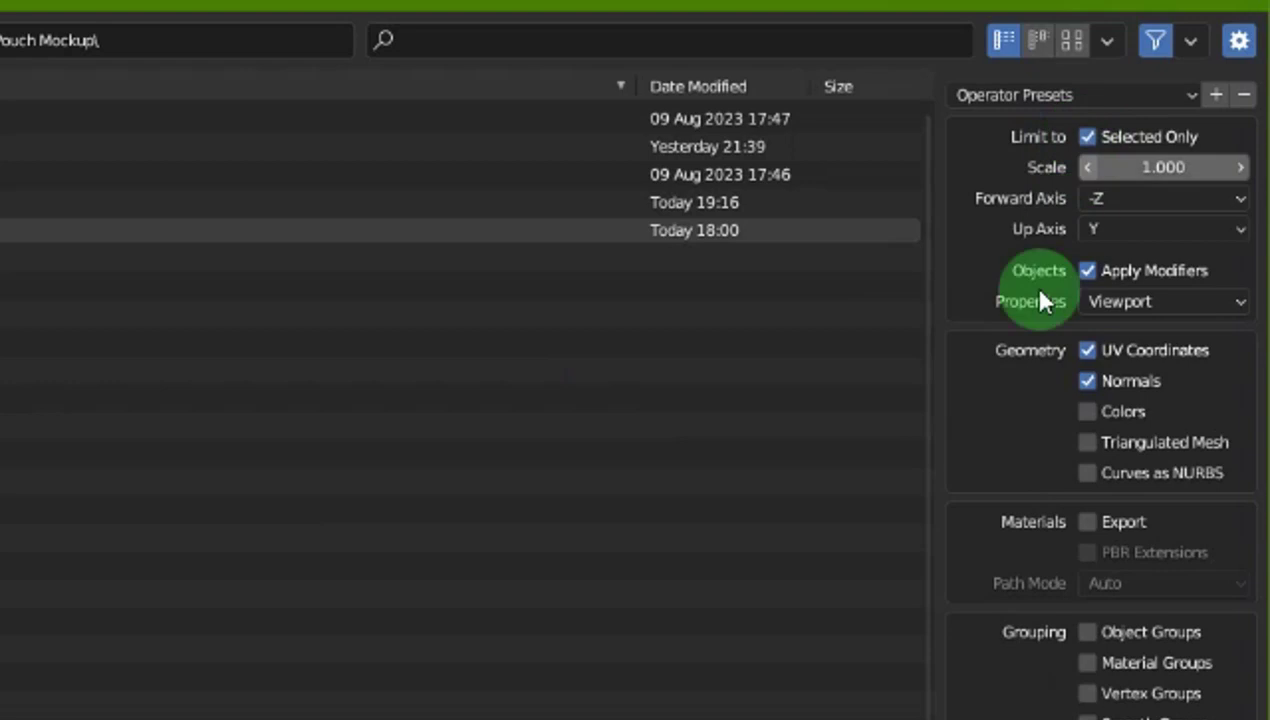
{"action": "left_click", "coordinate": [1089, 524]}
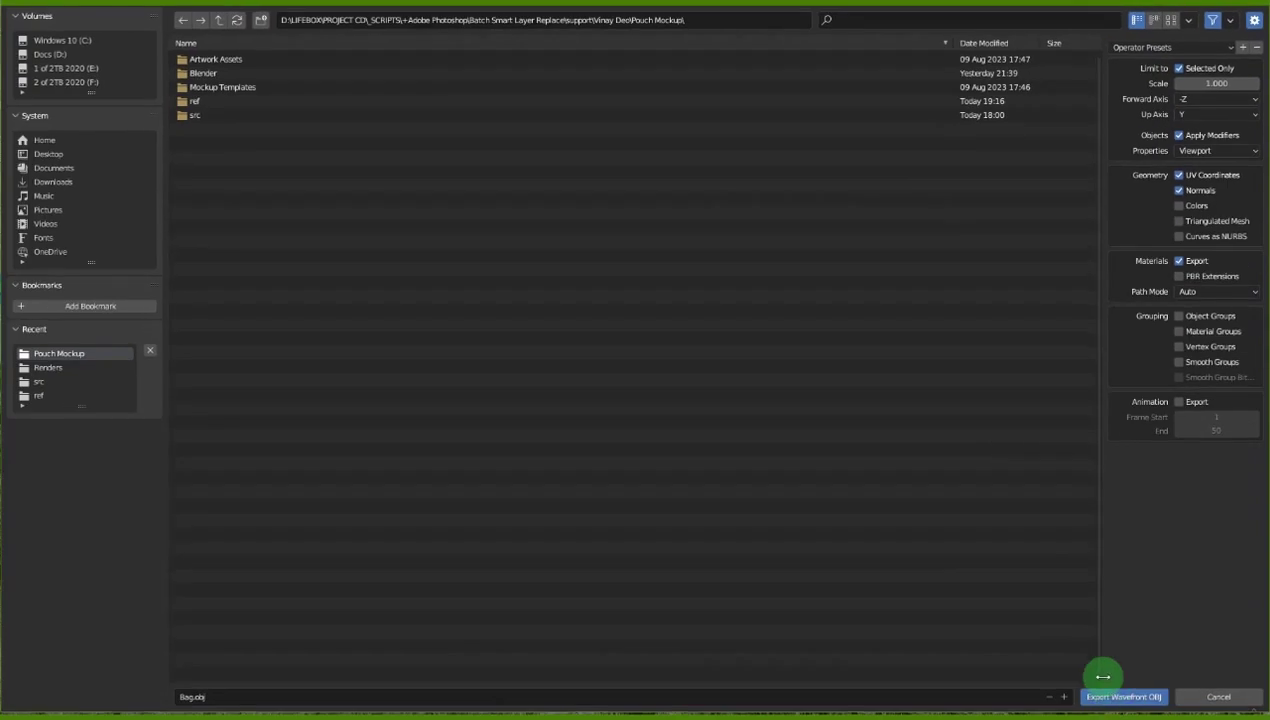
{"action": "left_click", "coordinate": [1113, 697]}
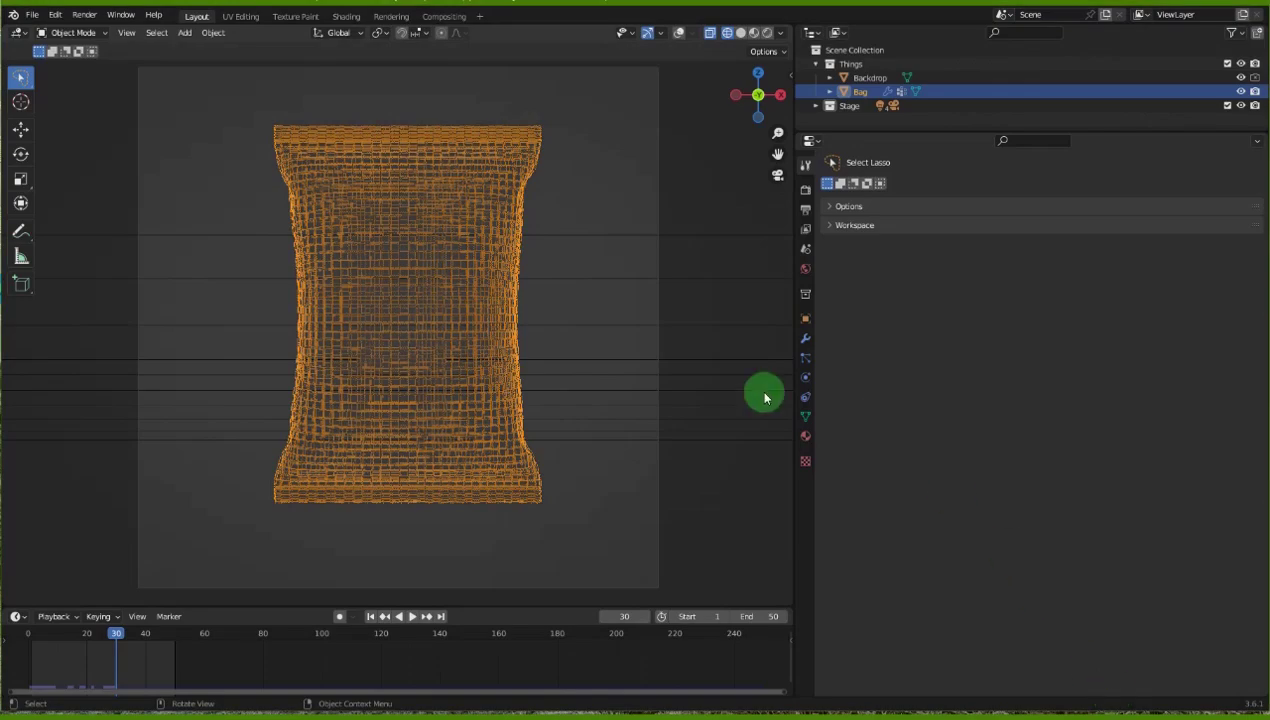
{"action": "key", "text": "alt+Tab"}
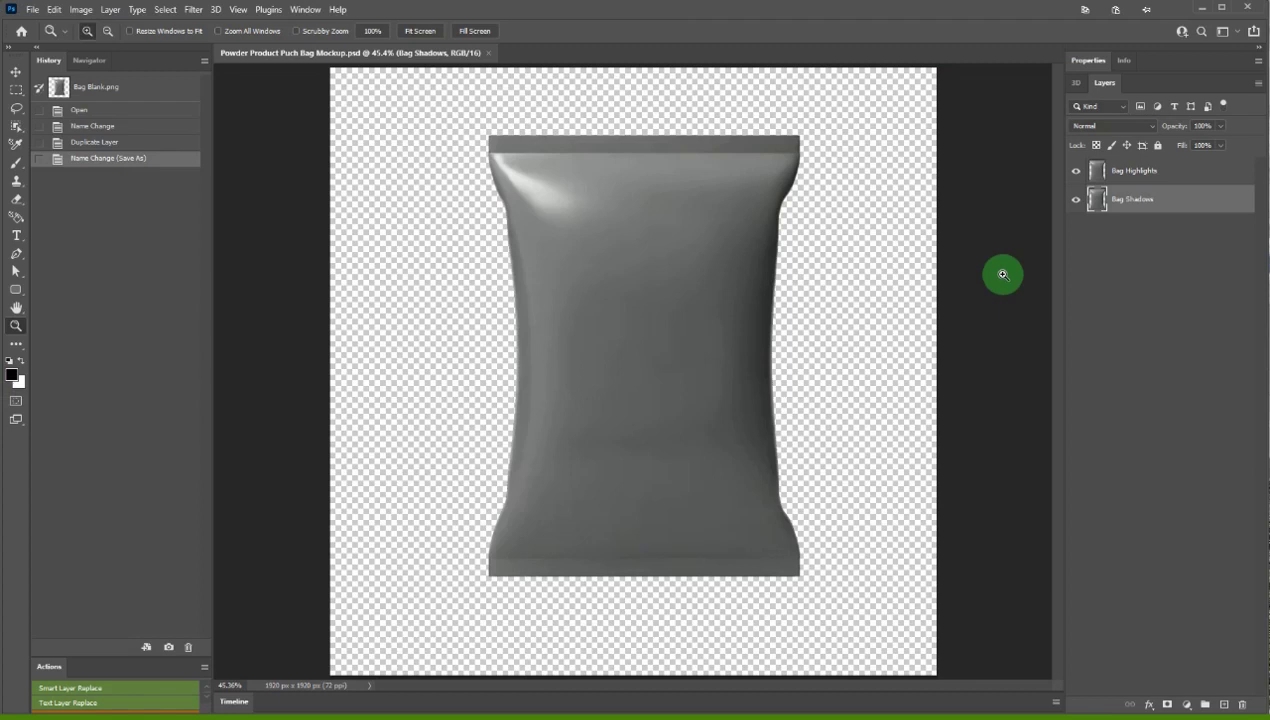
- With no layer selected, create a new 3D layer from Bag.obj in the mockup document
{"action": "left_click", "coordinate": [1131, 274]}
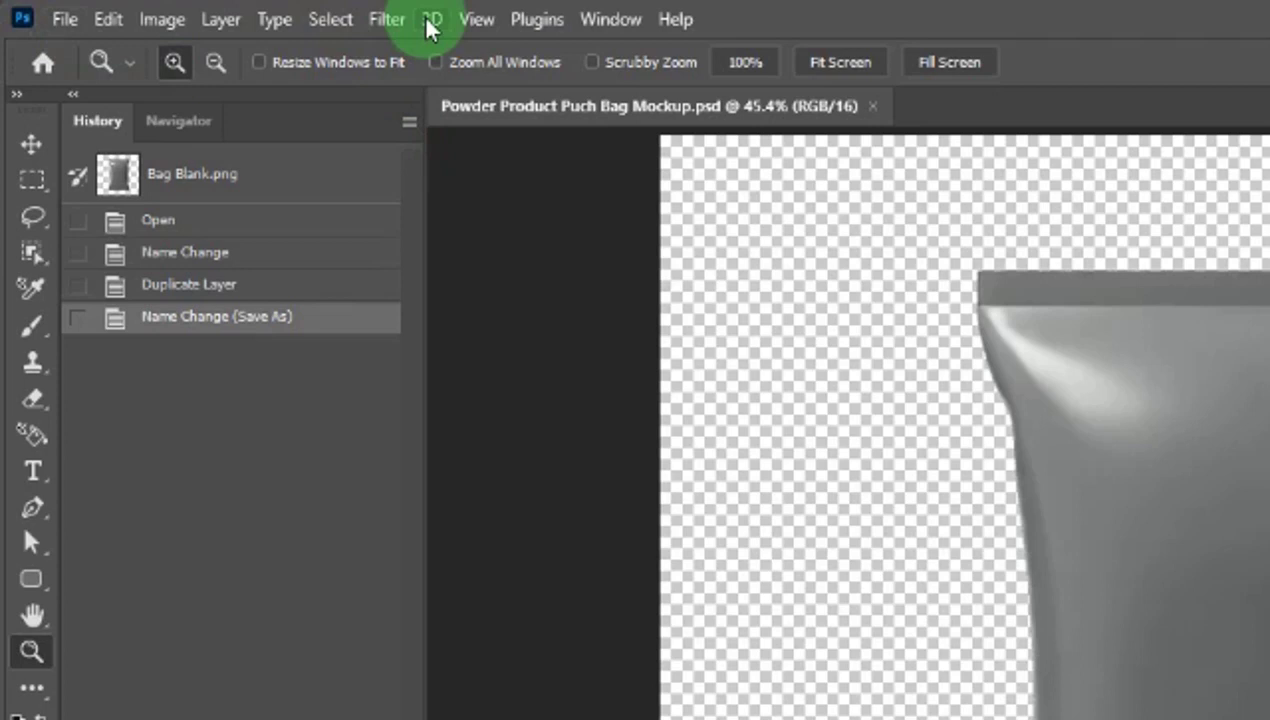
{"action": "left_click", "coordinate": [430, 20]}
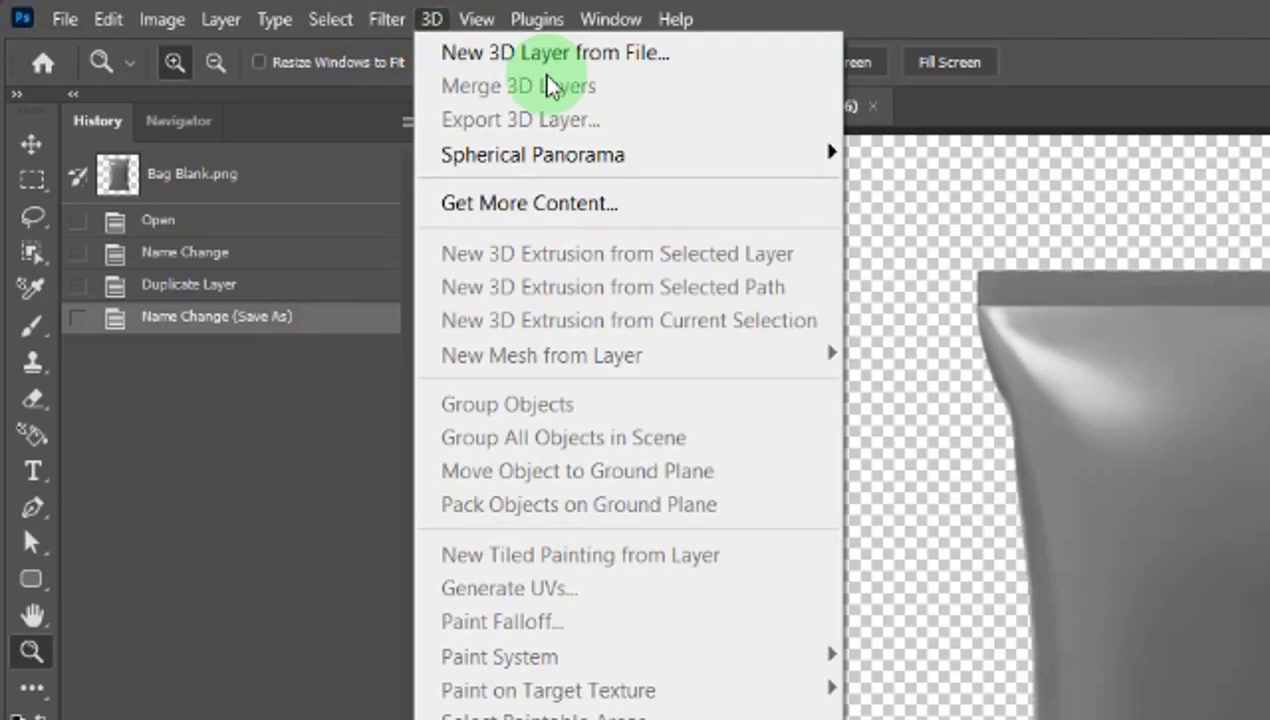
{"action": "left_click", "coordinate": [580, 54]}
{"action": "left_click", "coordinate": [107, 304]}
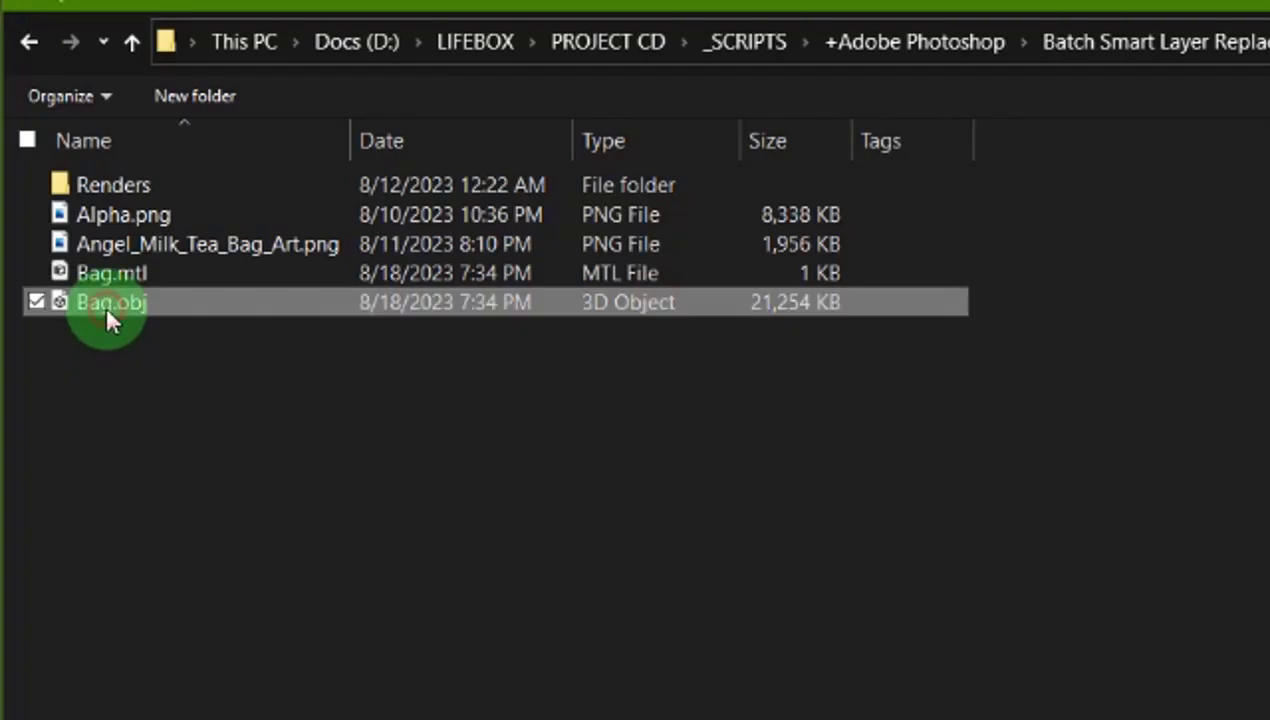
{"action": "left_click", "coordinate": [1150, 693]}
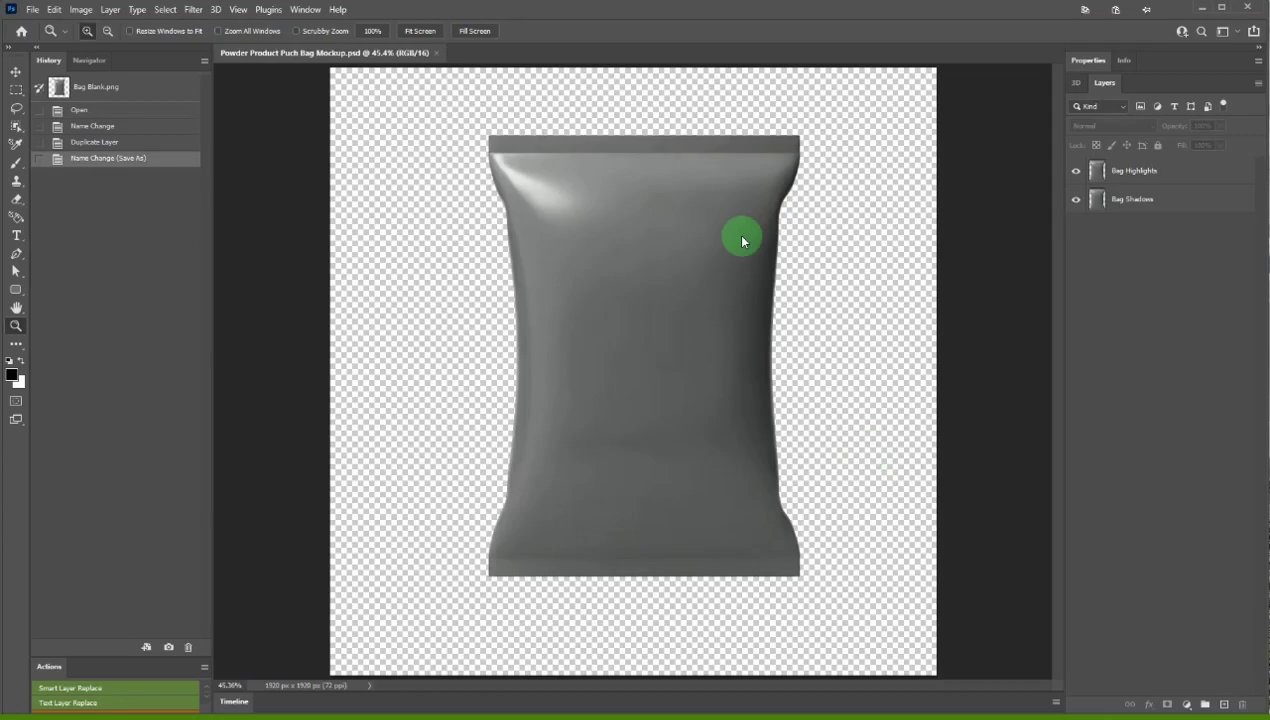
{"action": "left_click", "coordinate": [796, 134]}
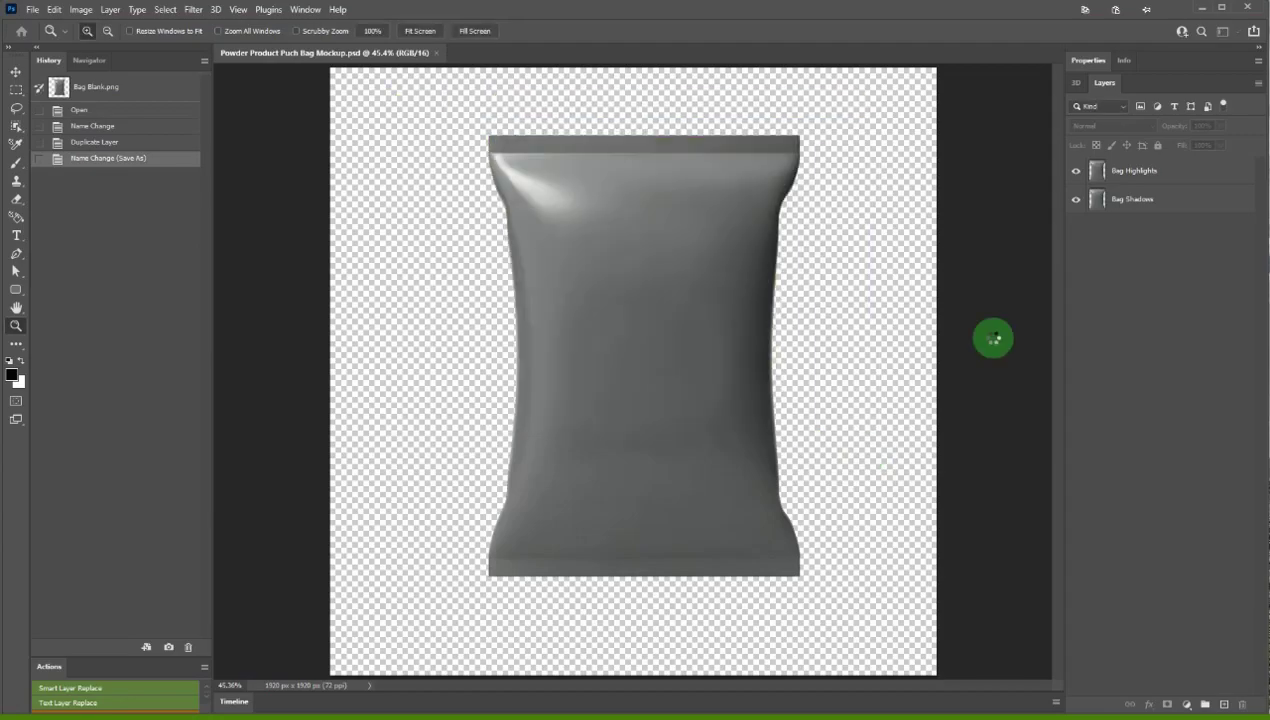
- Set the Bag 3D layer to 77% opacity, then move and rescale it over the render
{"action": "left_click_drag", "start_coordinate": [1196, 155], "coordinate": [1208, 146]}
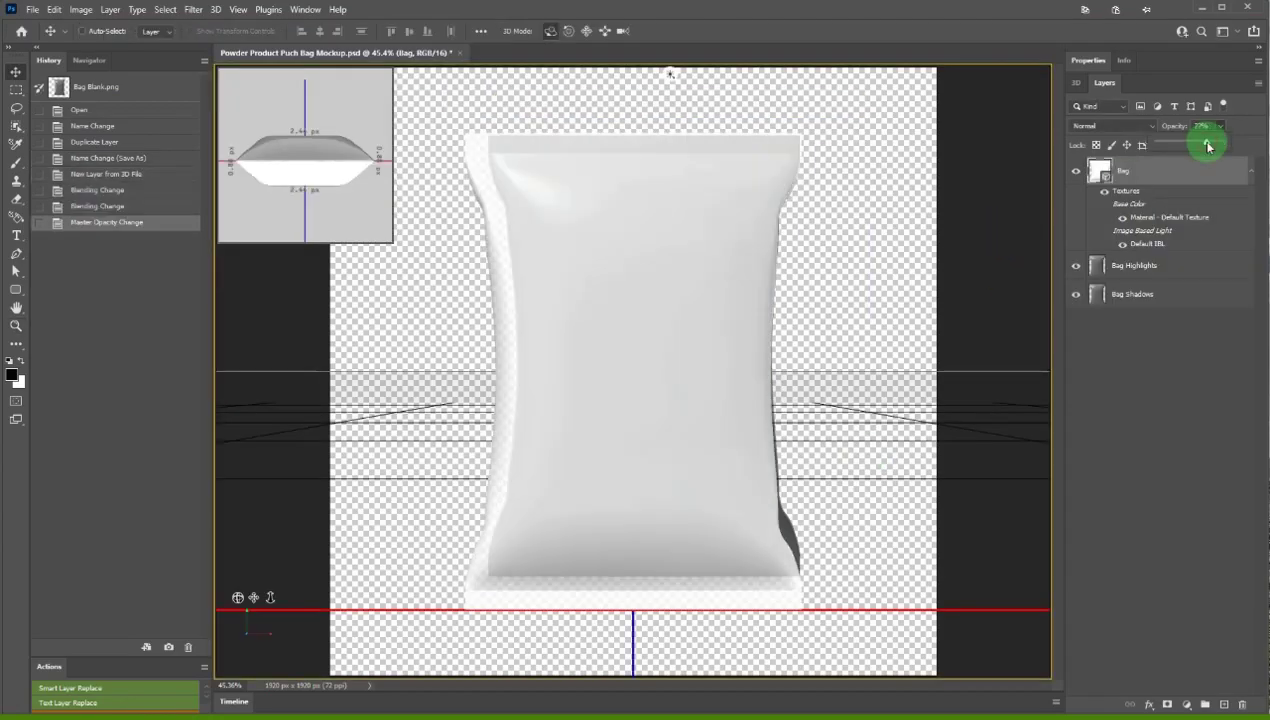
{"action": "left_click", "coordinate": [963, 296]}
{"action": "left_click", "coordinate": [640, 320]}
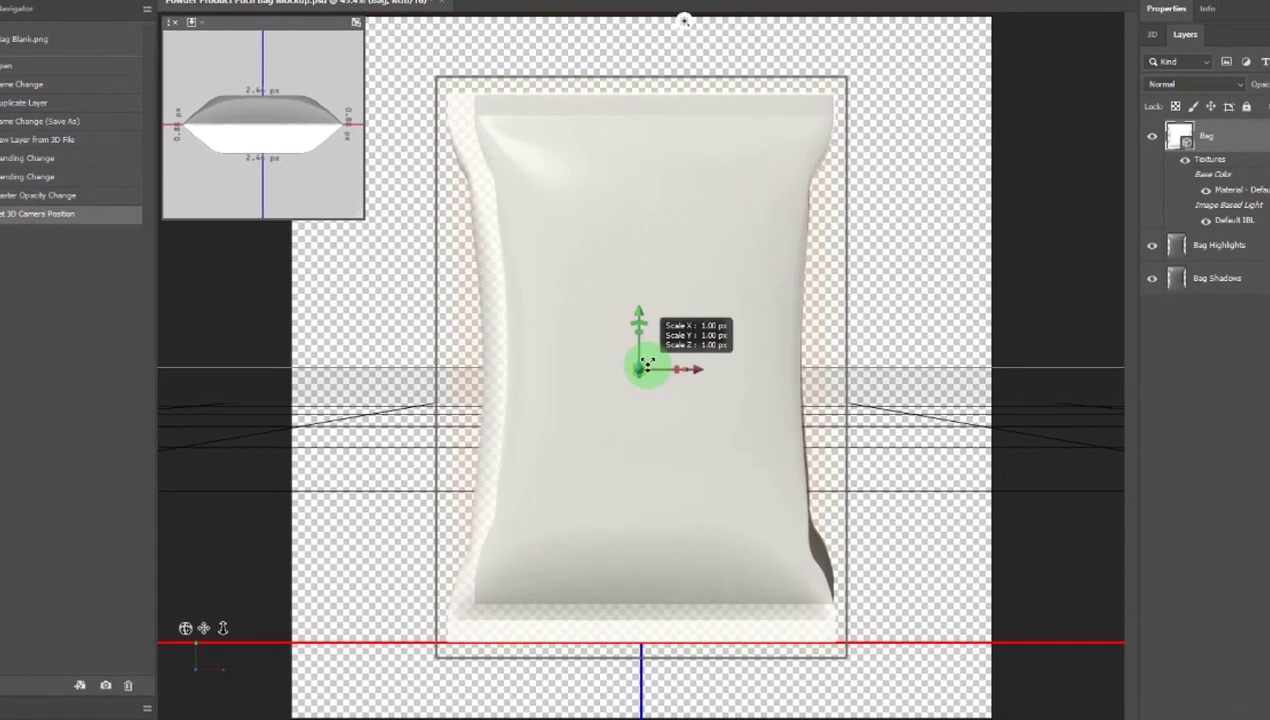
{"action": "mouse_move", "coordinate": [647, 366]}
{"action": "left_mouse_down"}
{"action": "mouse_move", "coordinate": [659, 386]}
{"action": "mouse_move", "coordinate": [660, 366]}
{"action": "left_mouse_up"}
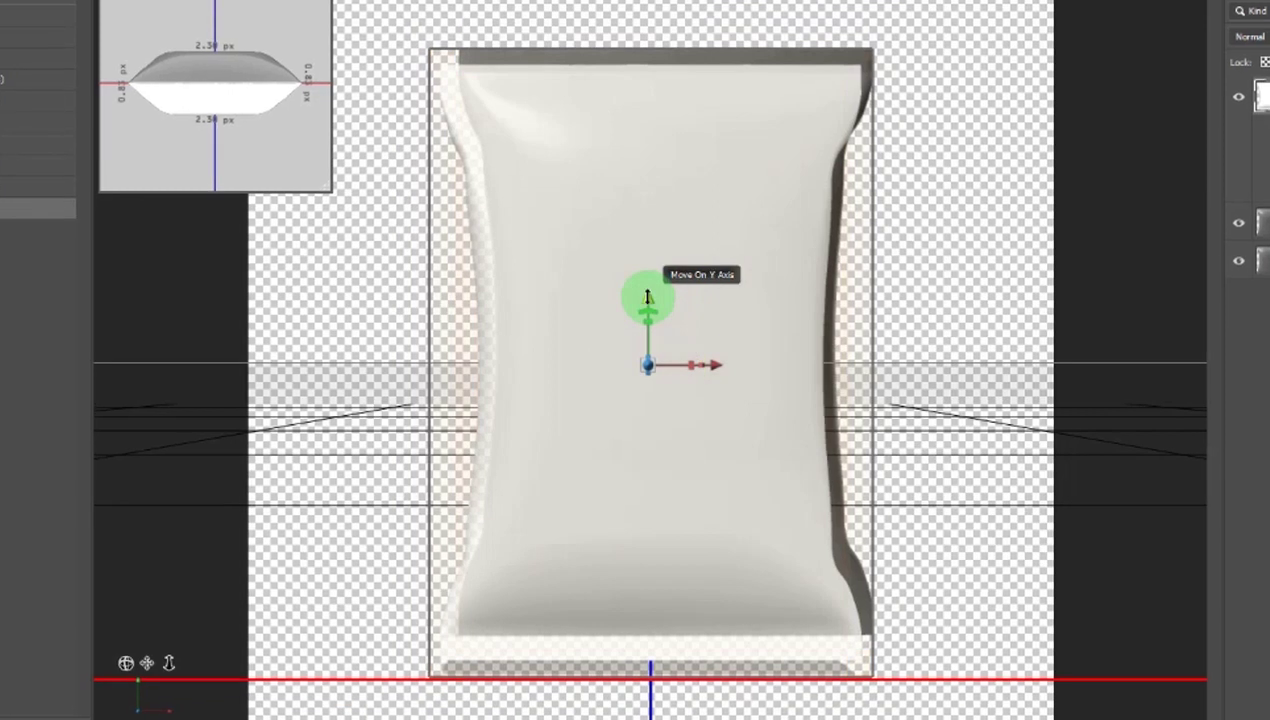
{"action": "left_click_drag", "start_coordinate": [649, 295], "coordinate": [650, 281]}
{"action": "left_click_drag", "start_coordinate": [717, 350], "coordinate": [733, 350]}
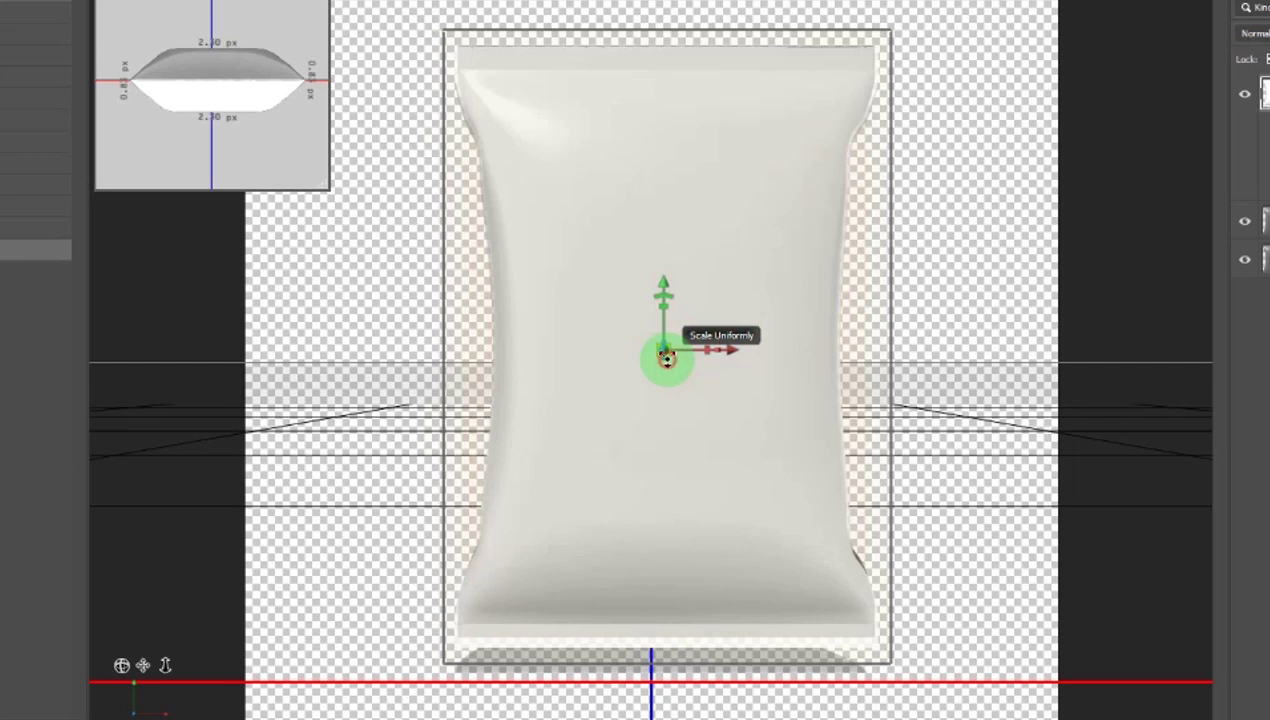
{"action": "left_click_drag", "start_coordinate": [667, 357], "coordinate": [663, 274]}
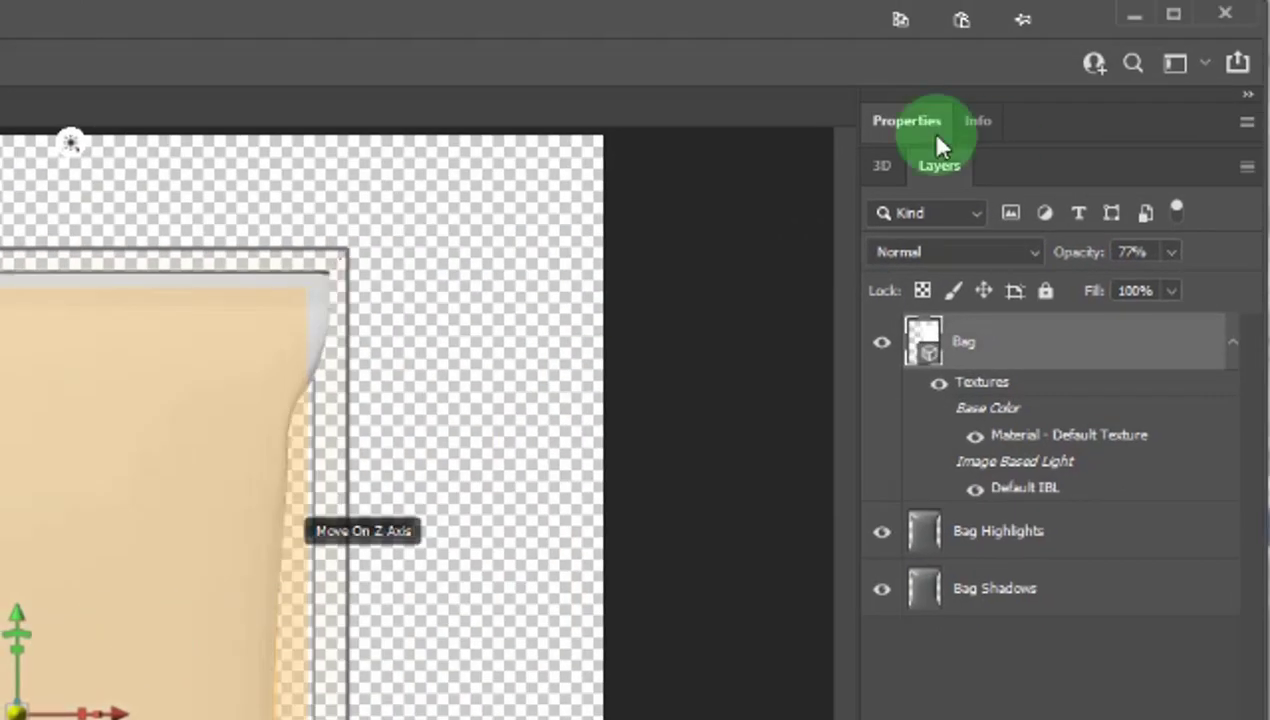
- Adjust the bag mesh coordinates to X position 0.08 and scale 2.26 × 3.19
{"action": "left_click", "coordinate": [928, 134]}
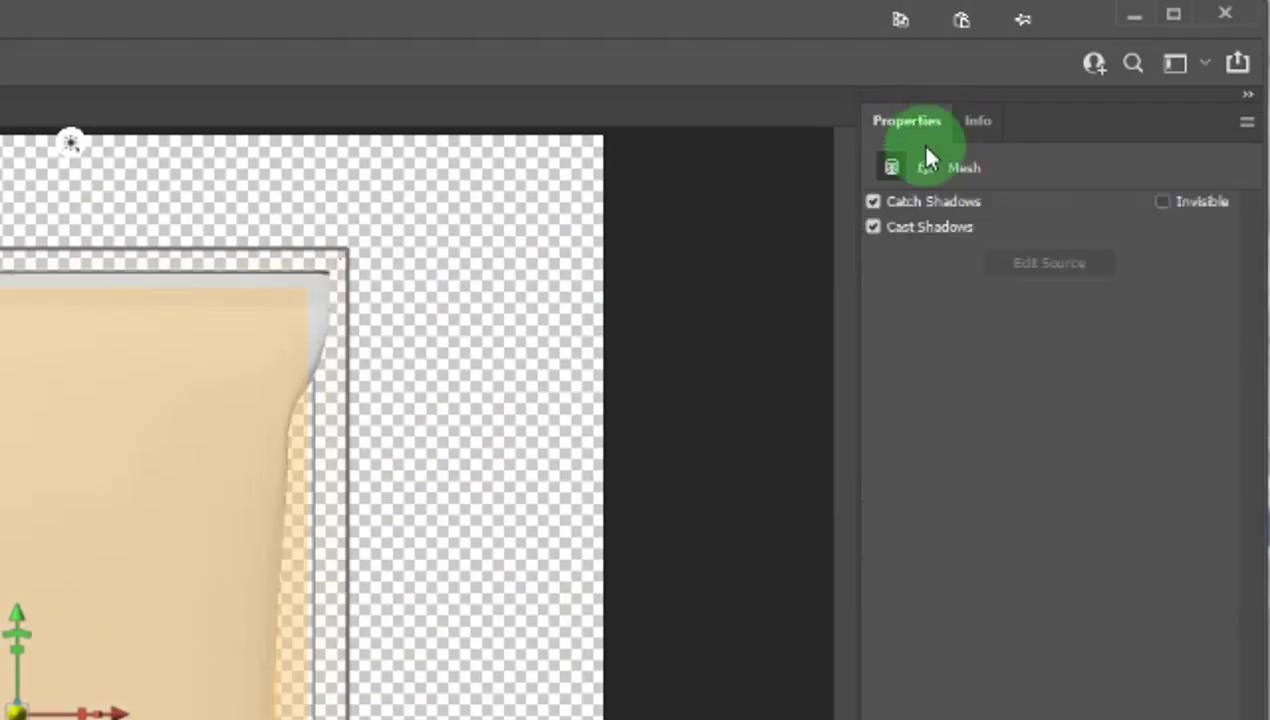
{"action": "left_click", "coordinate": [925, 167]}
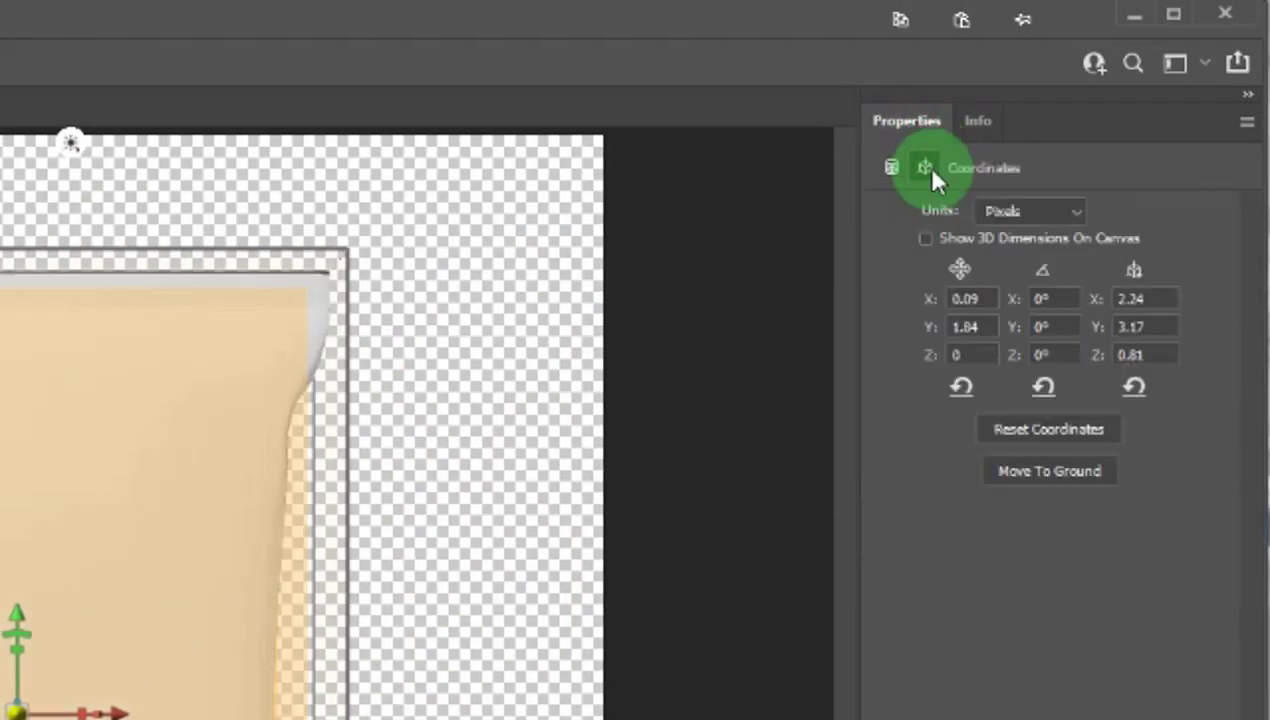
{"action": "left_click", "coordinate": [1157, 300]}
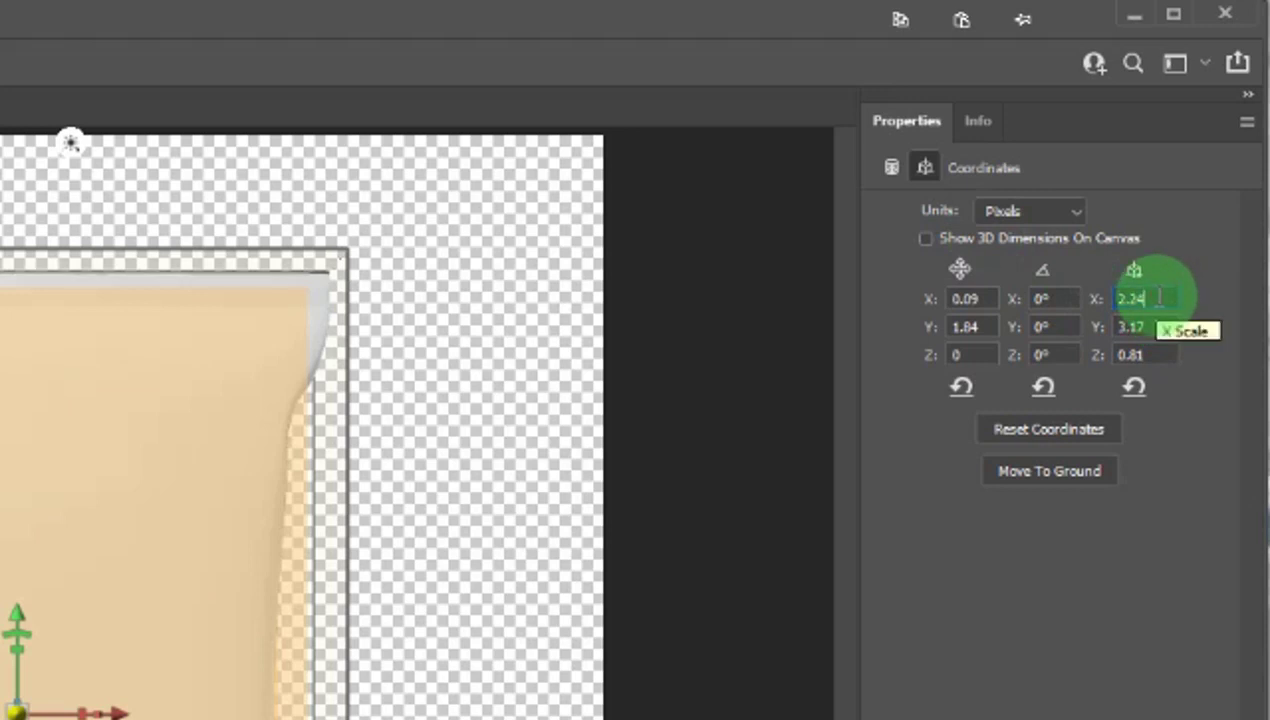
{"action": "key", "text": "Up"}
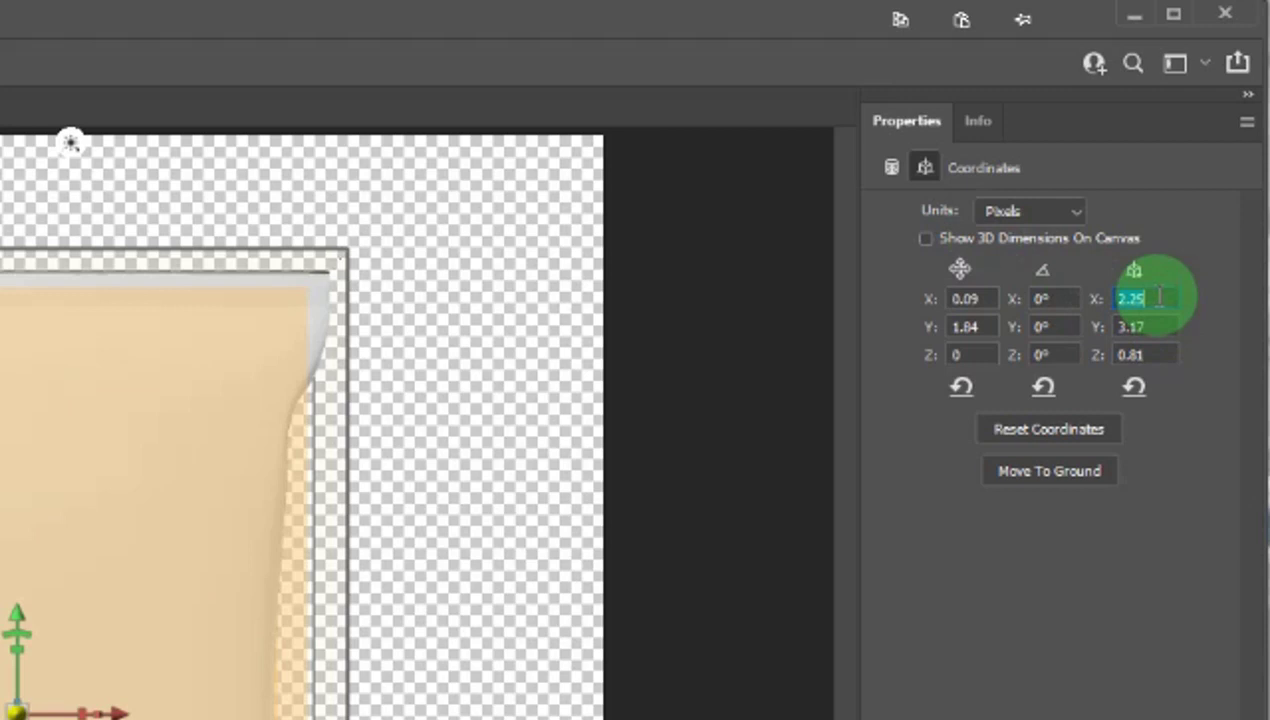
{"action": "key", "text": "Down"}
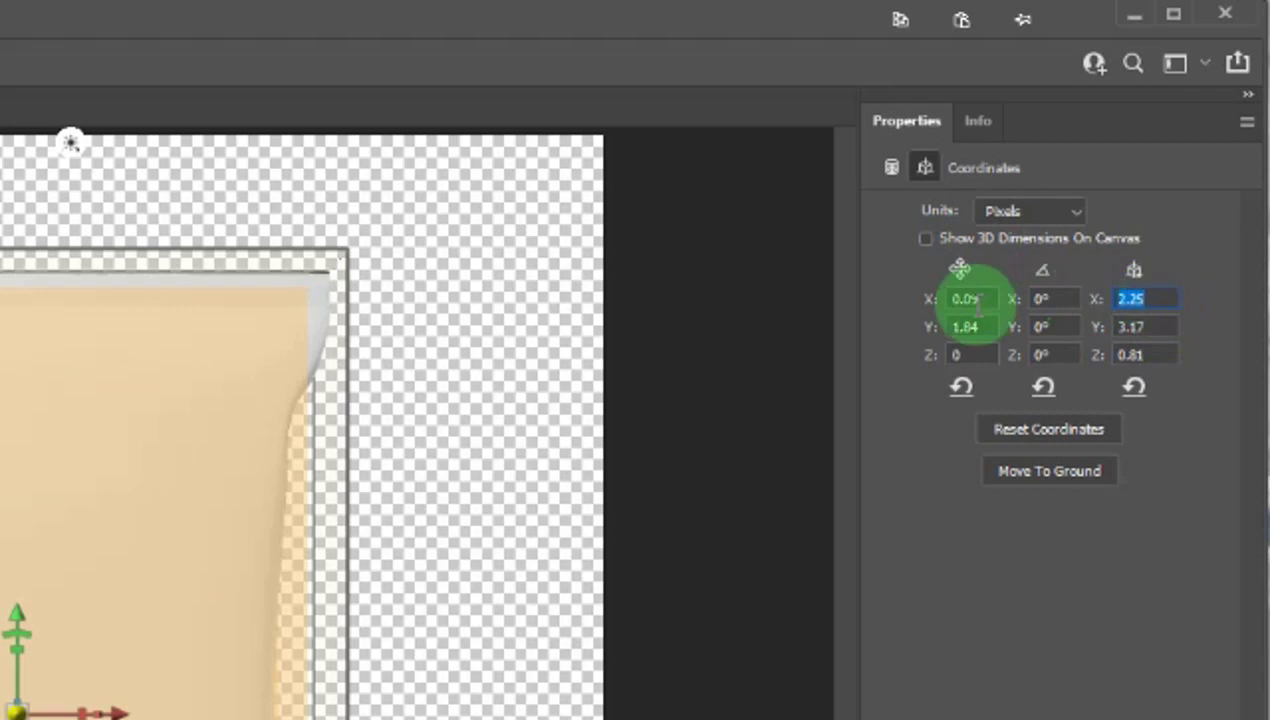
{"action": "left_click", "coordinate": [1159, 295]}
{"action": "key", "text": "Down"}
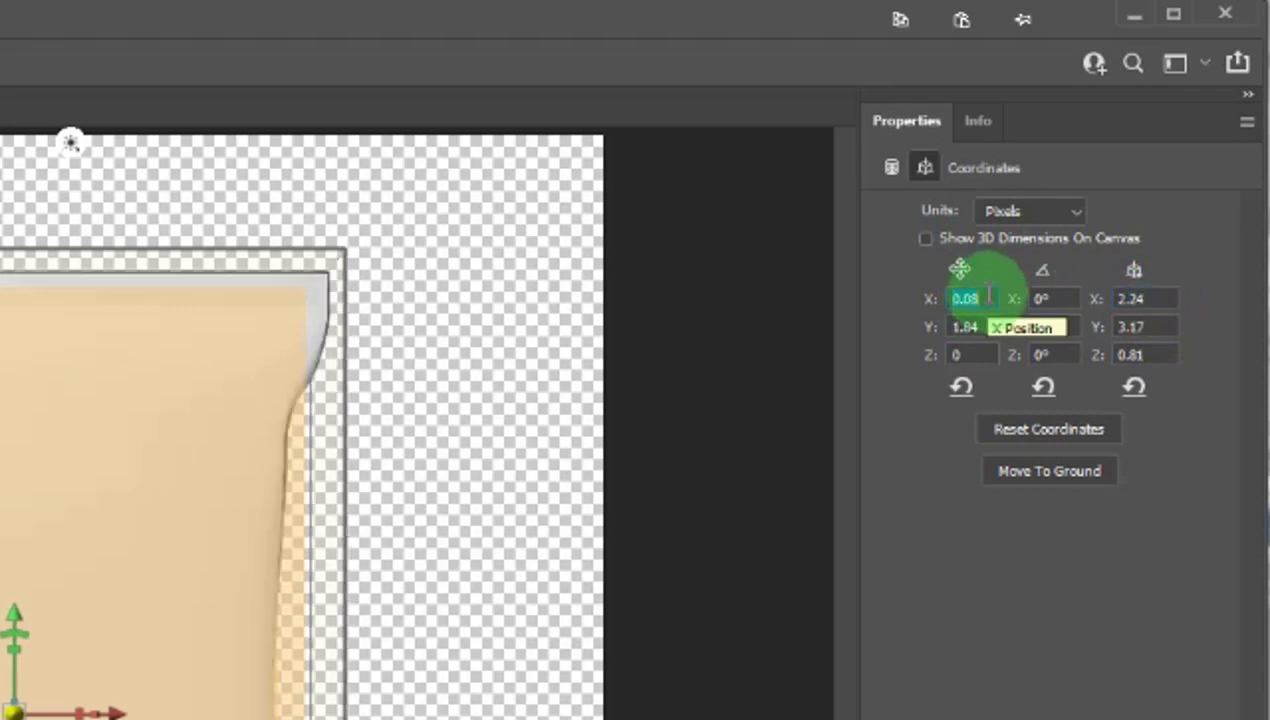
{"action": "left_click", "coordinate": [1157, 297]}
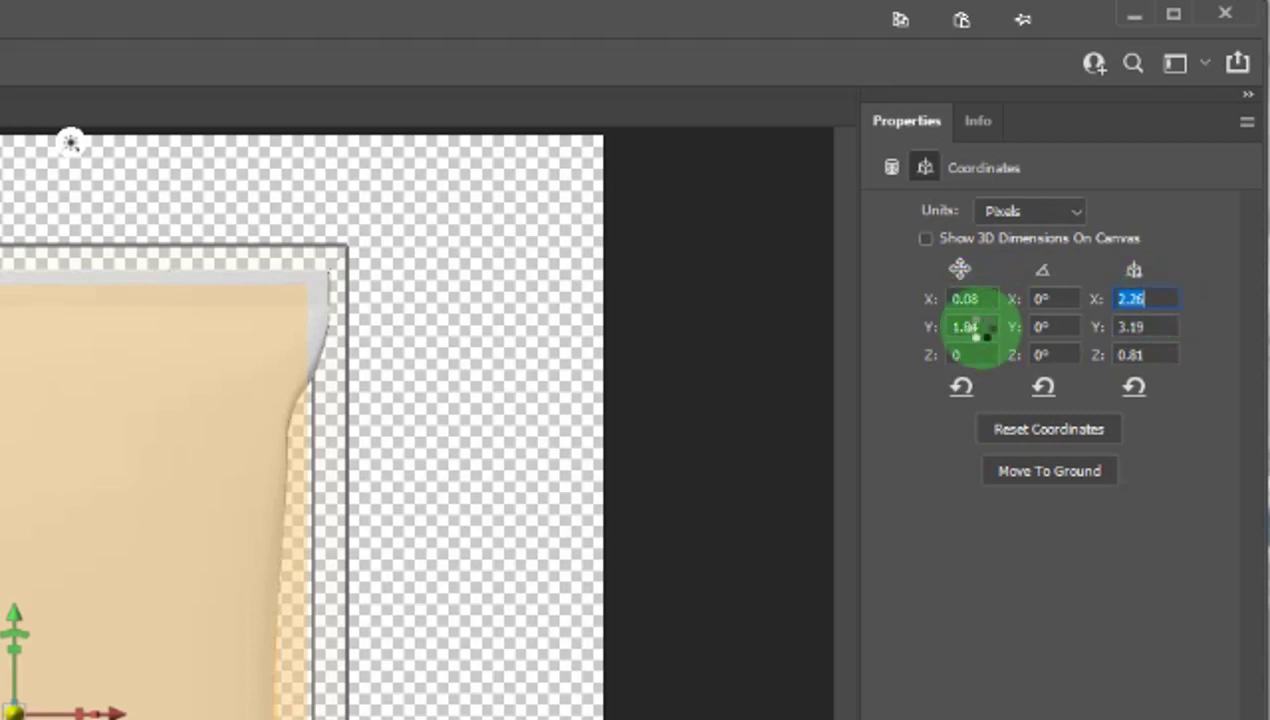
{"action": "left_click", "coordinate": [975, 327]}
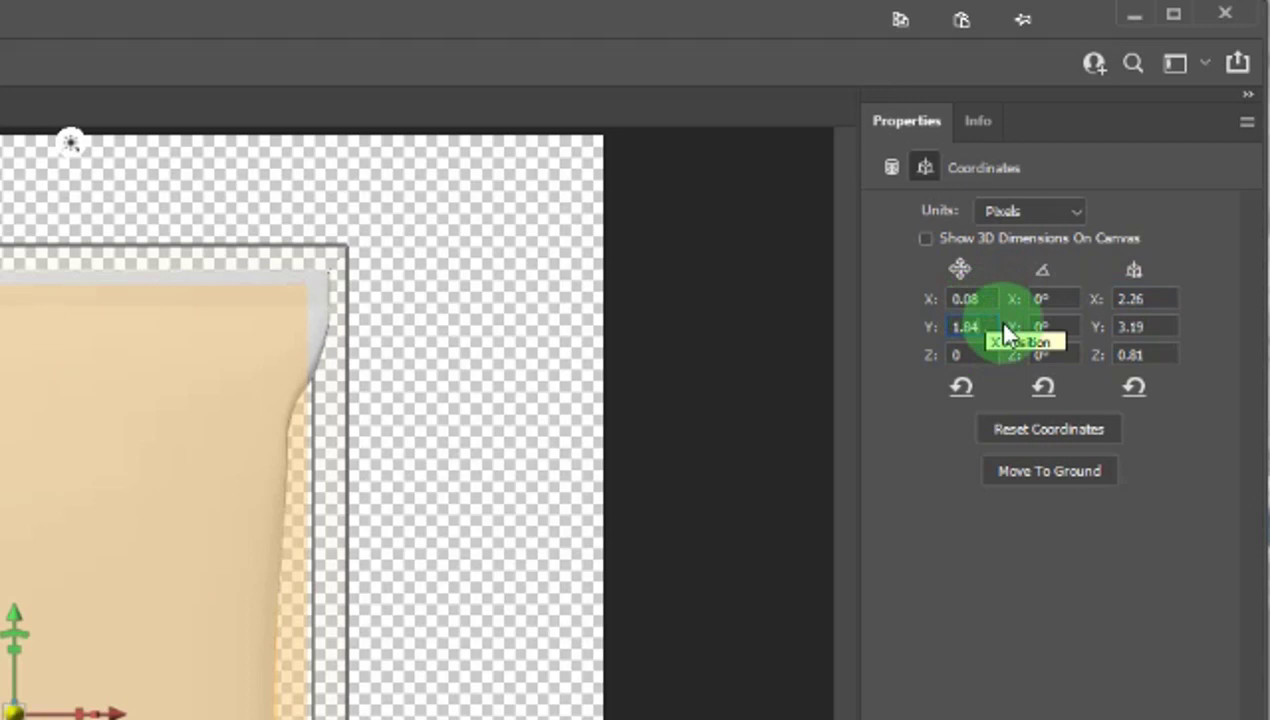
{"action": "left_click", "coordinate": [771, 434]}
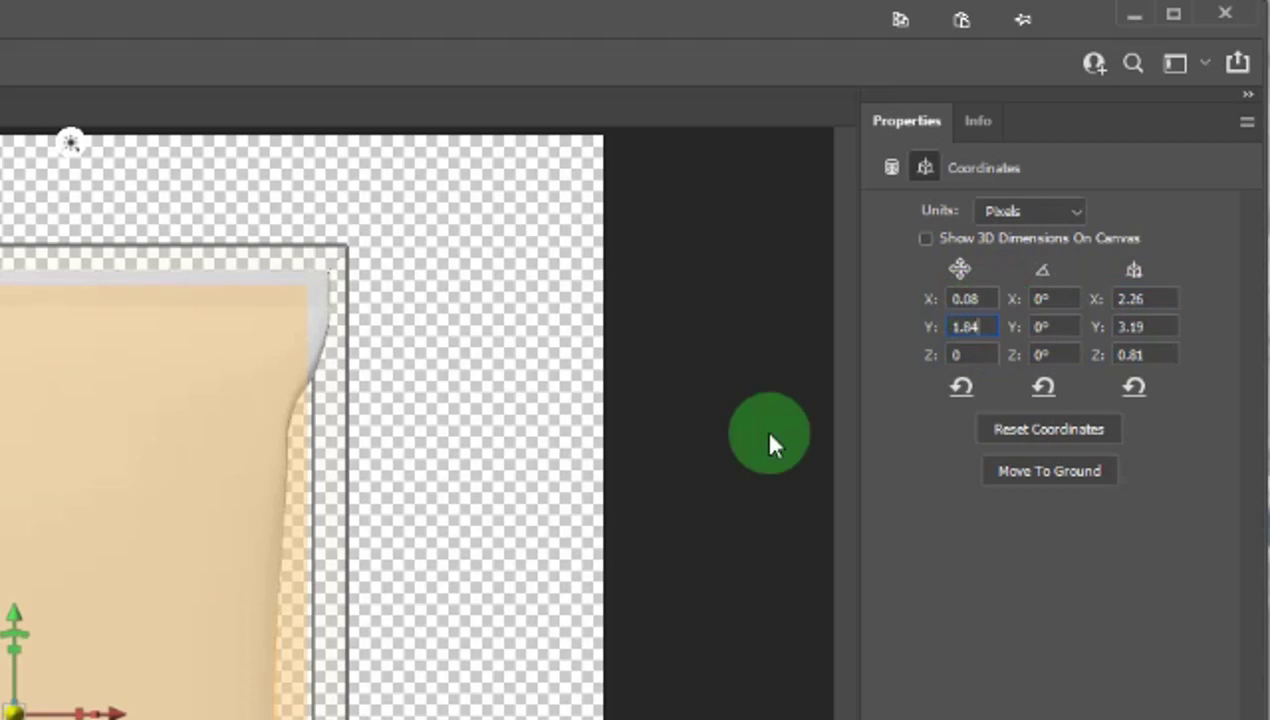
{"action": "left_click", "coordinate": [675, 511]}
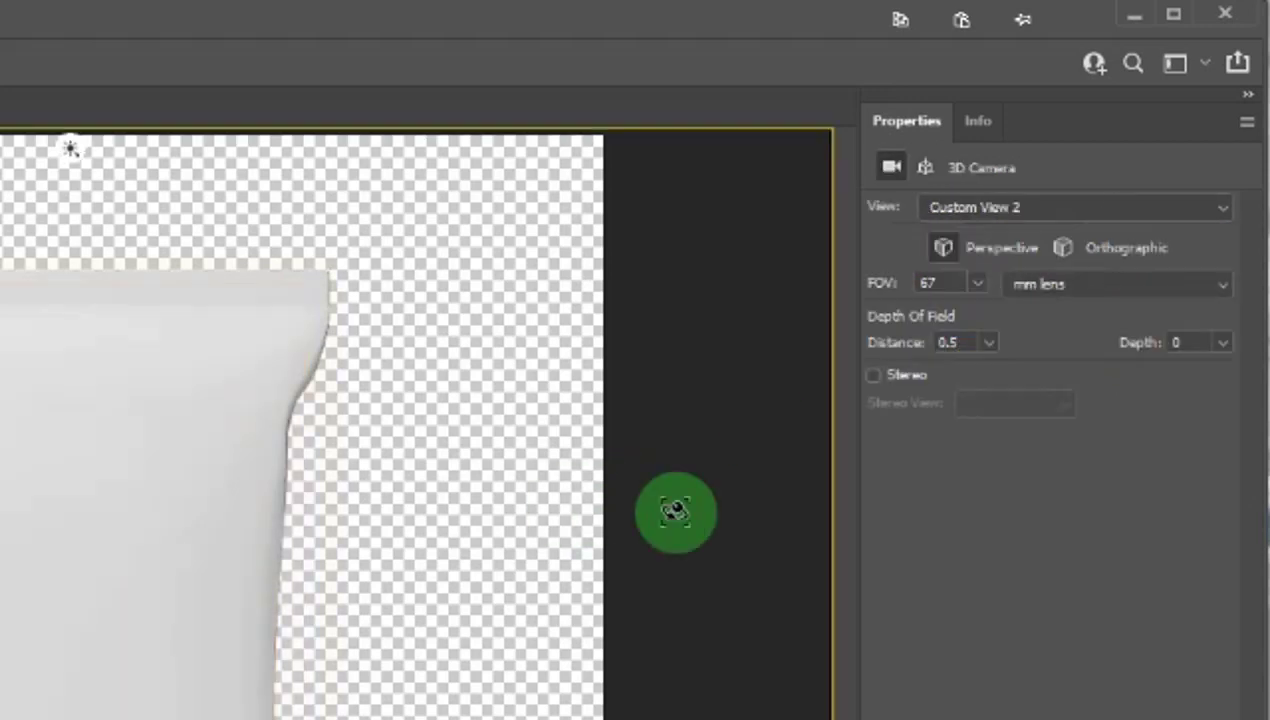
- Save the mockup document from the File menu
{"action": "double_click", "coordinate": [912, 124]}
{"action": "left_click", "coordinate": [1230, 337]}
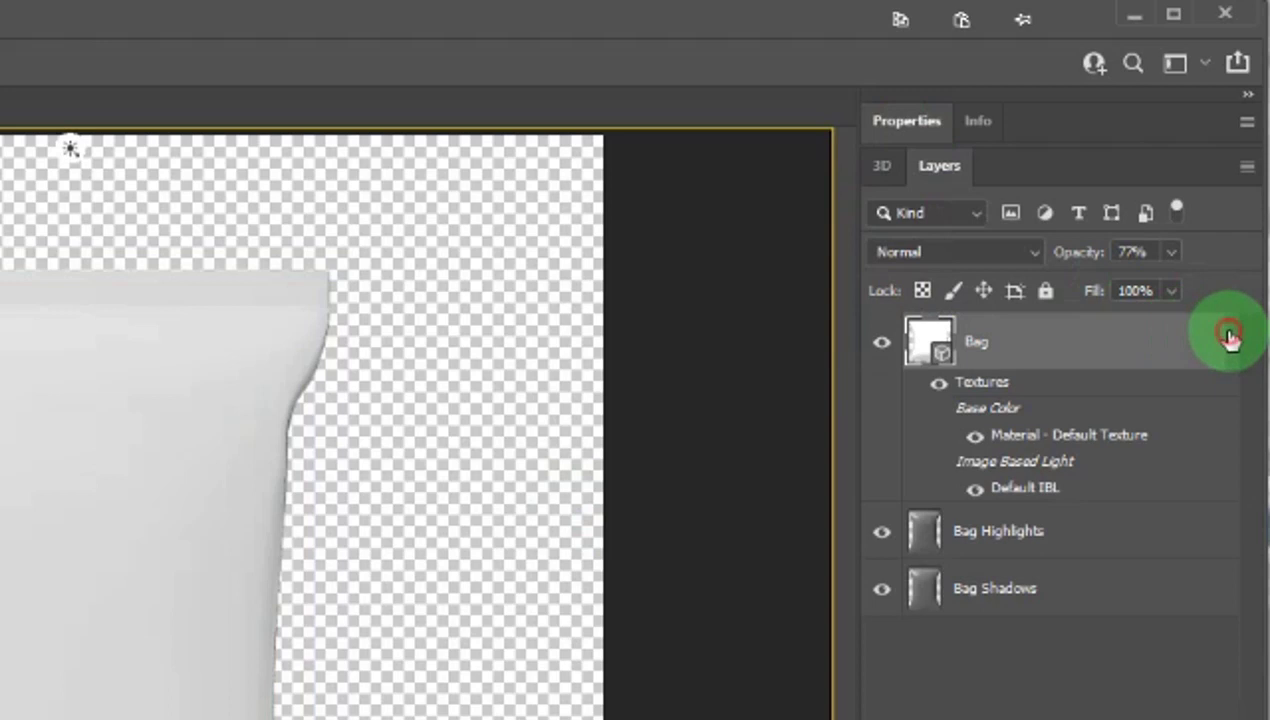
{"action": "left_click", "coordinate": [1230, 337]}
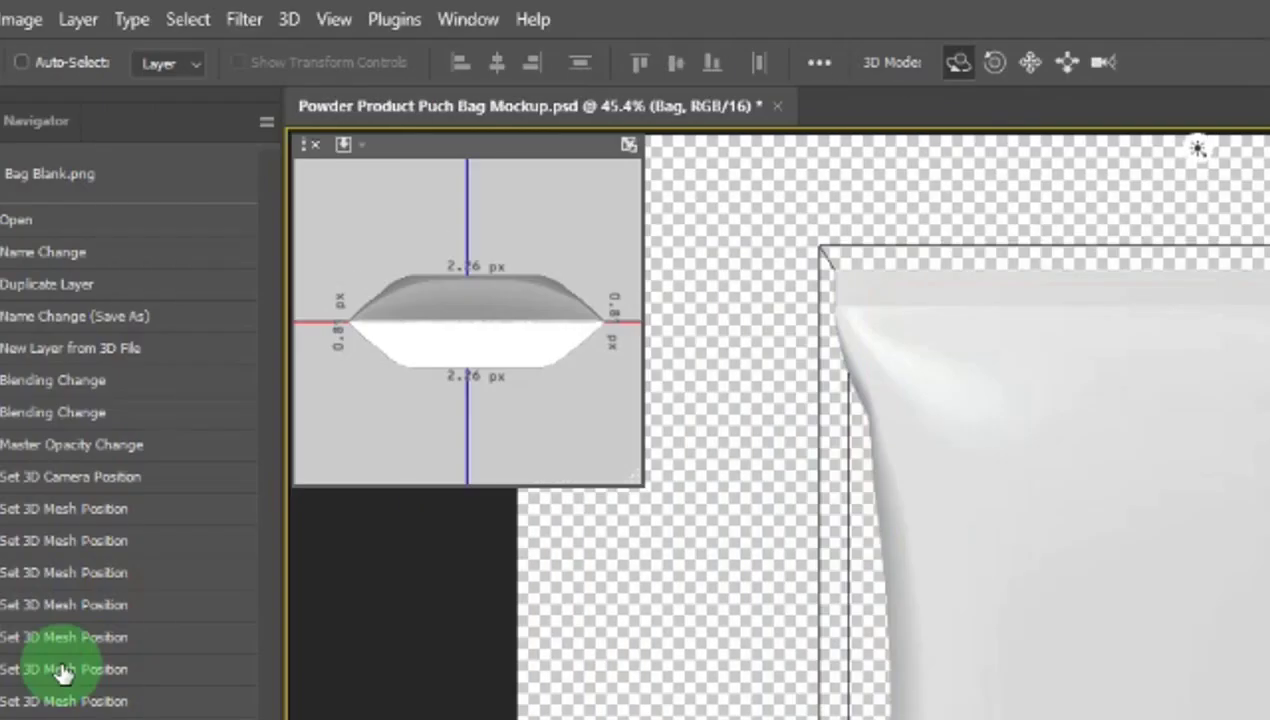
{"action": "left_click", "coordinate": [31, 651]}
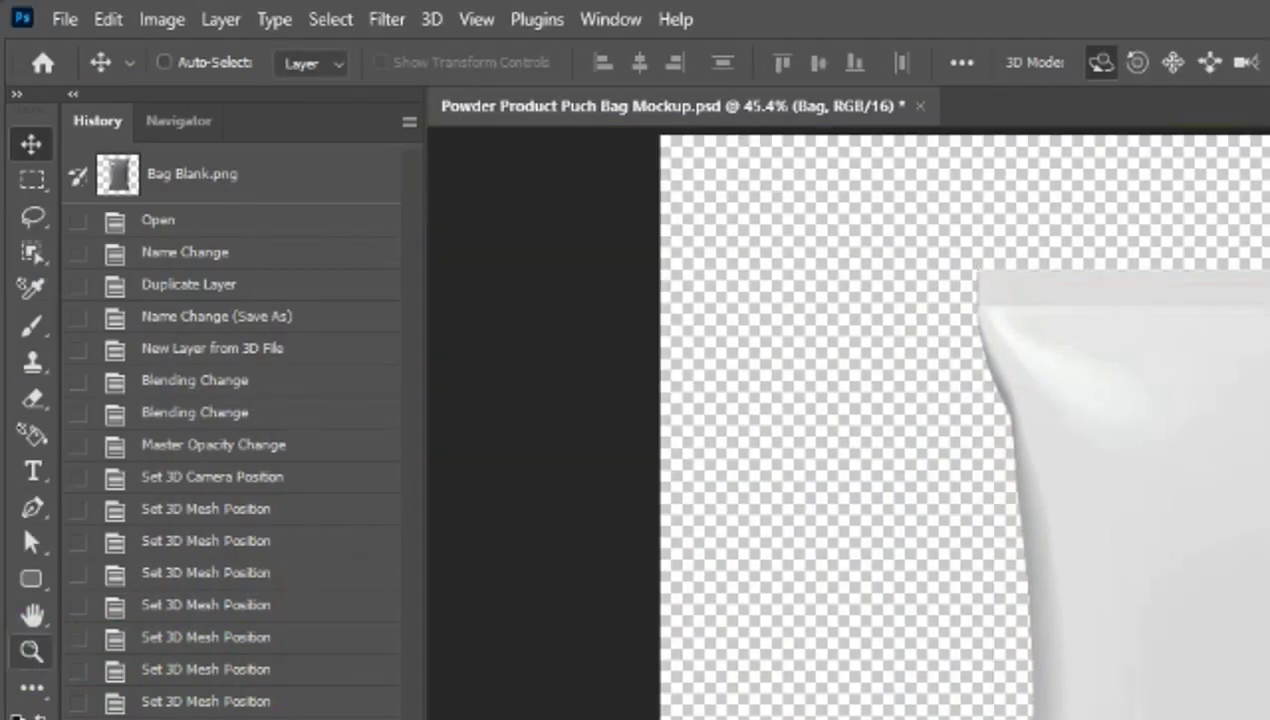
{"action": "left_click", "coordinate": [63, 20]}
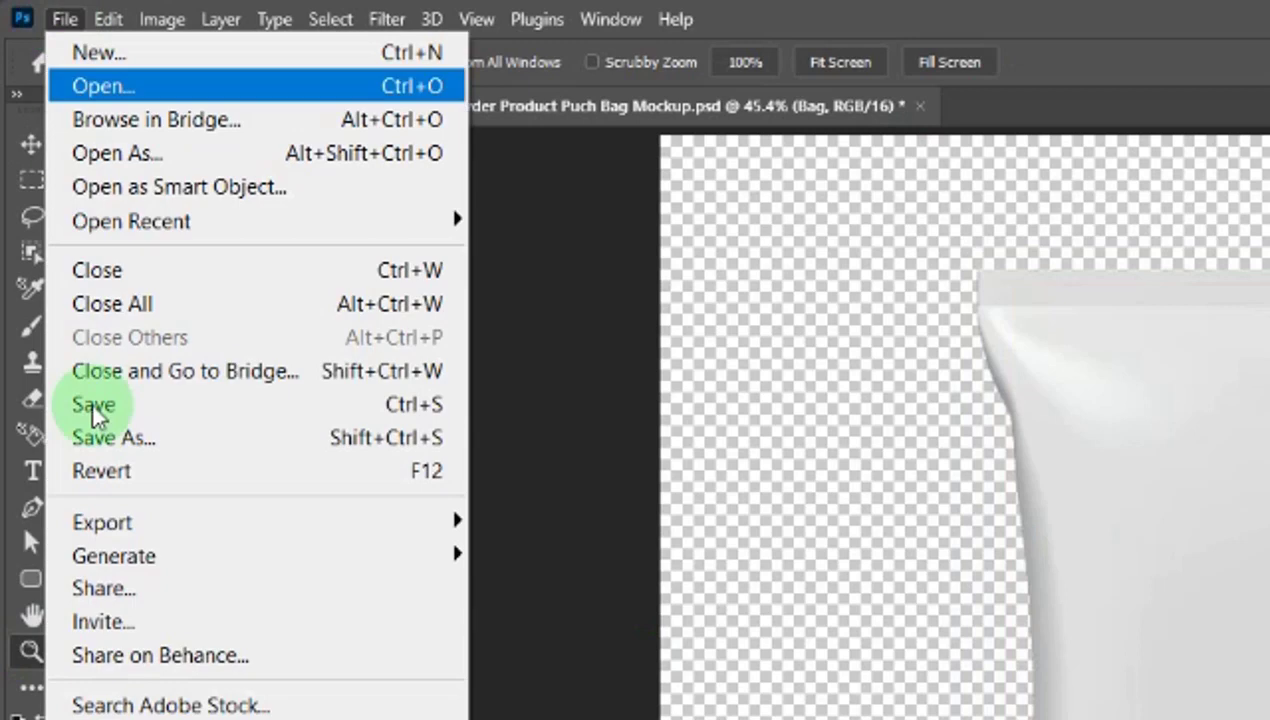
{"action": "left_click", "coordinate": [99, 406]}
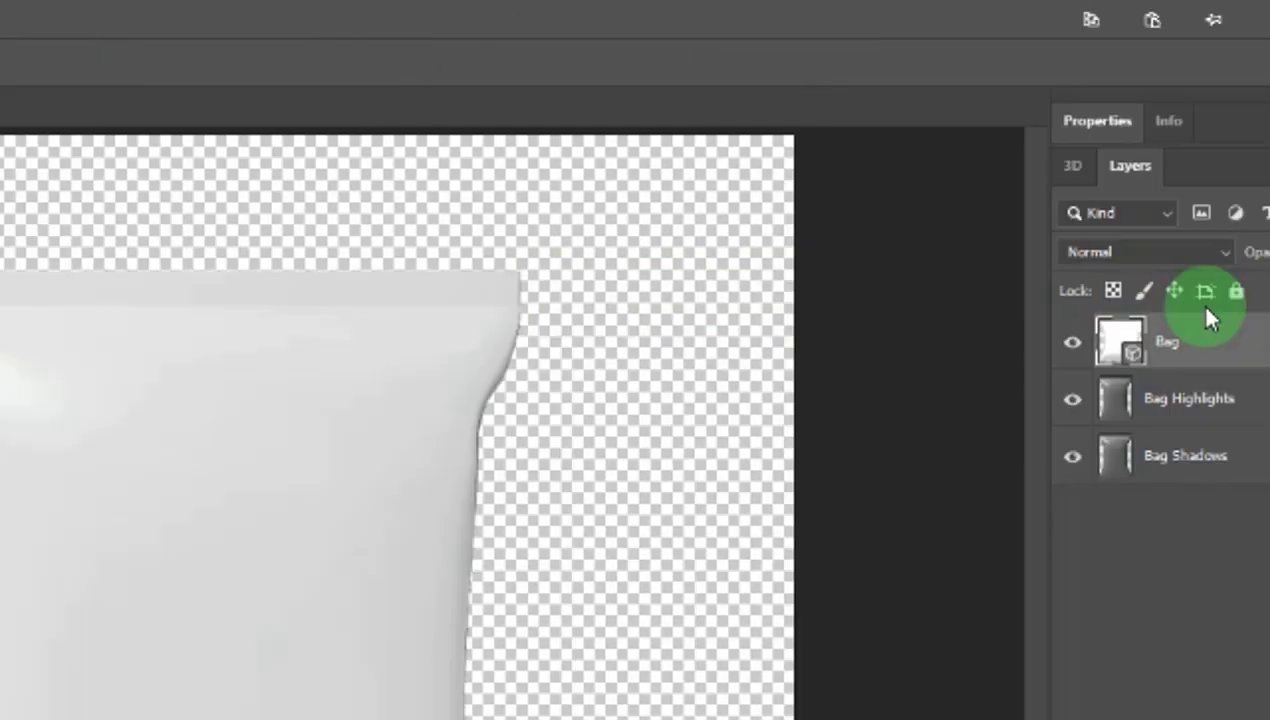
- Raise the Bag layer's opacity back to 100%
{"action": "left_click", "coordinate": [1176, 258]}
{"action": "left_click_drag", "start_coordinate": [1176, 262], "coordinate": [1226, 272]}
{"action": "left_click", "coordinate": [995, 563]}
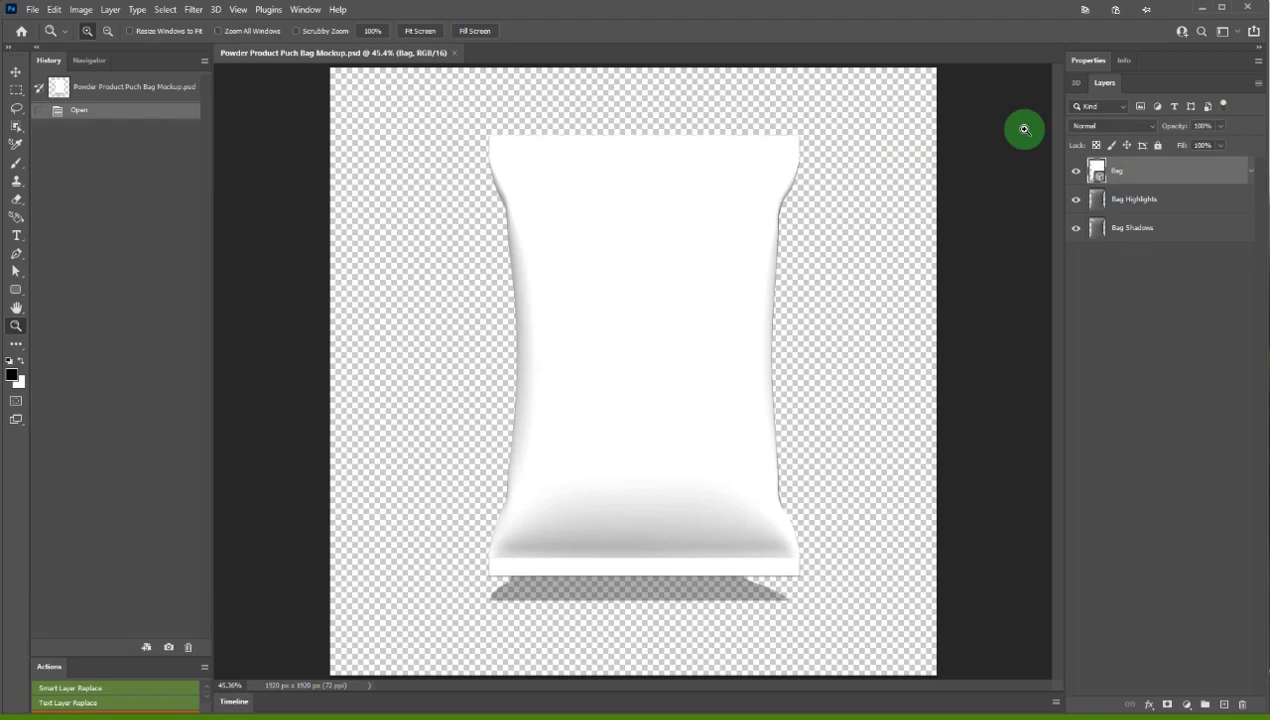
- Turn off Infinite Light 1 in the 3D scene, then expand the Bag layer's textures
{"action": "left_click", "coordinate": [1075, 87]}
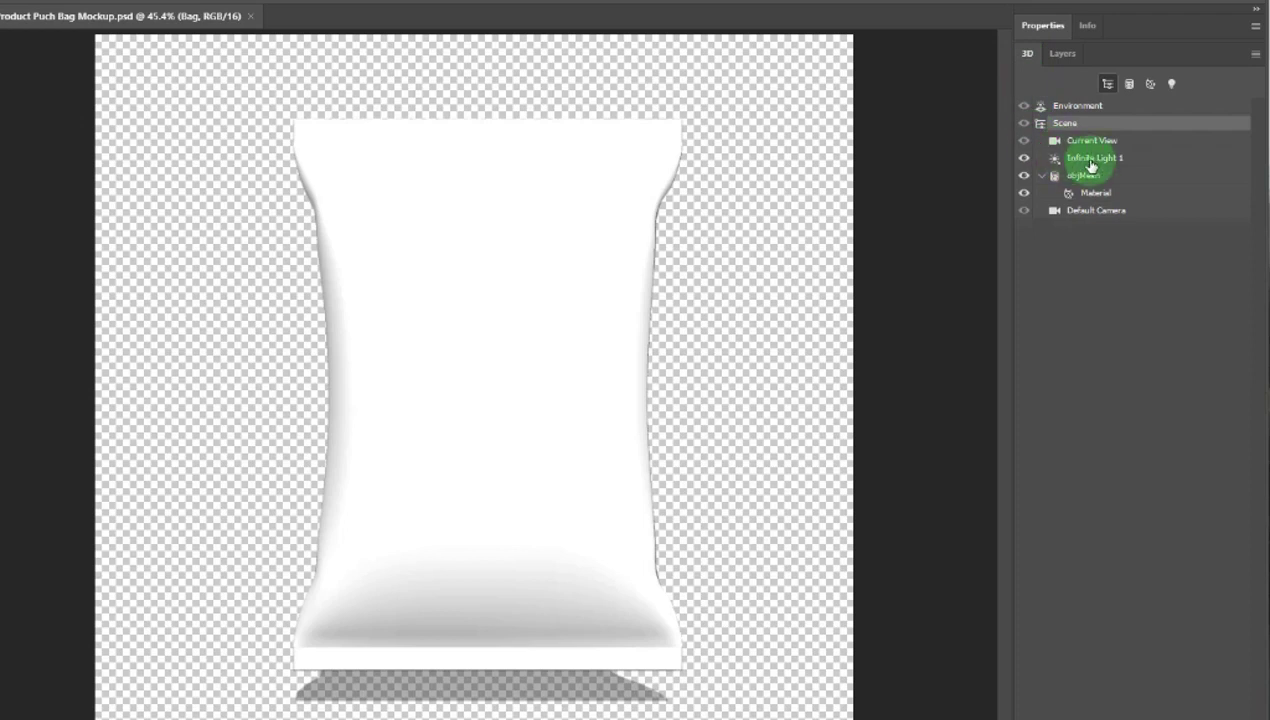
{"action": "left_click", "coordinate": [1024, 159]}
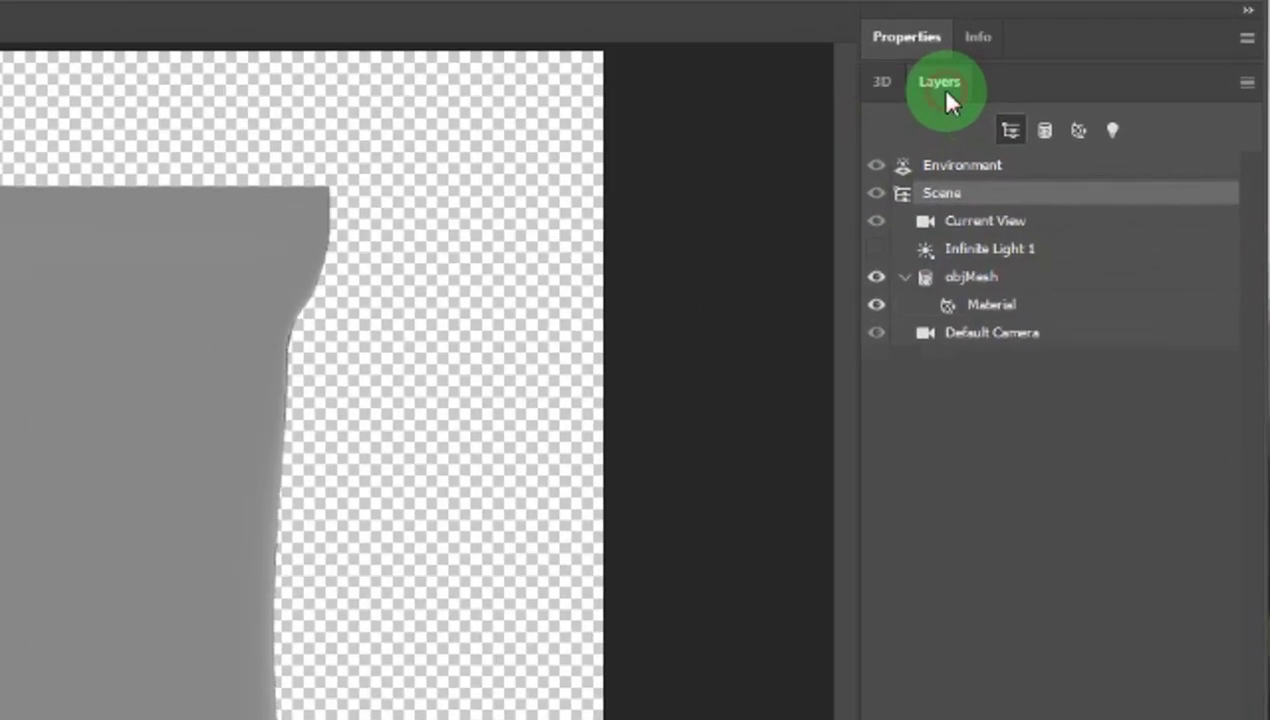
{"action": "left_click", "coordinate": [940, 84]}
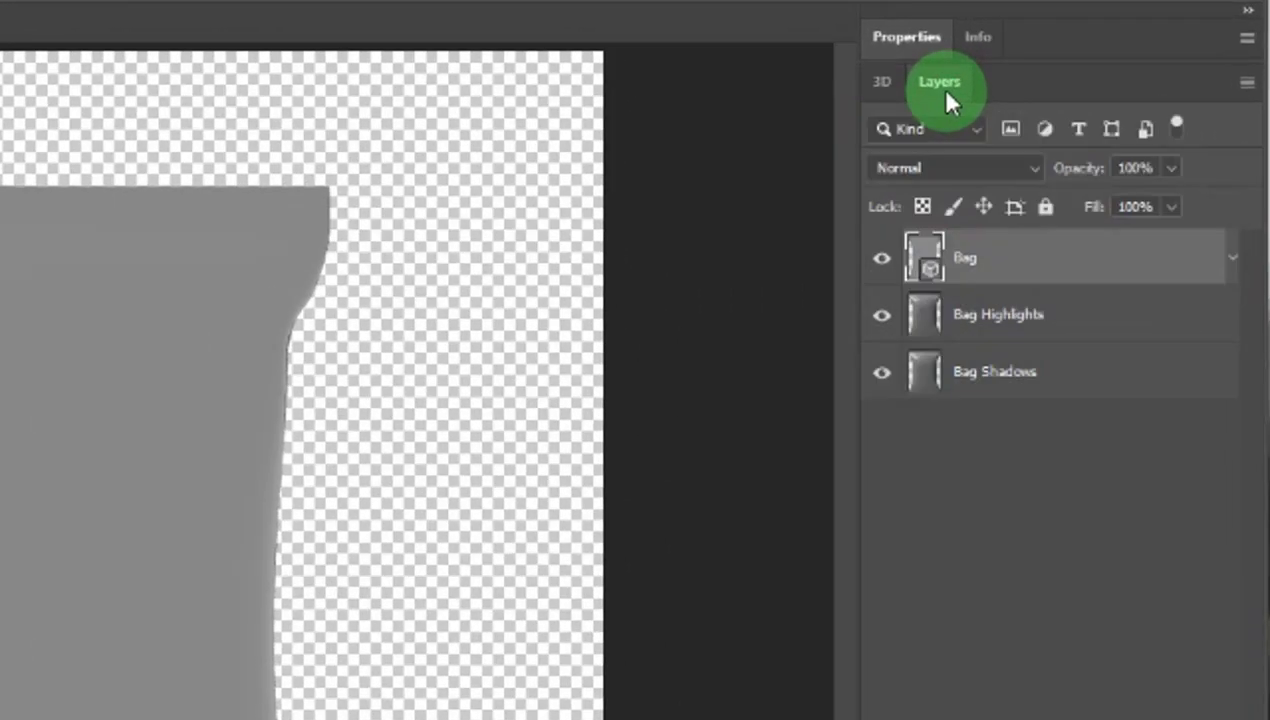
{"action": "left_click", "coordinate": [1233, 262]}
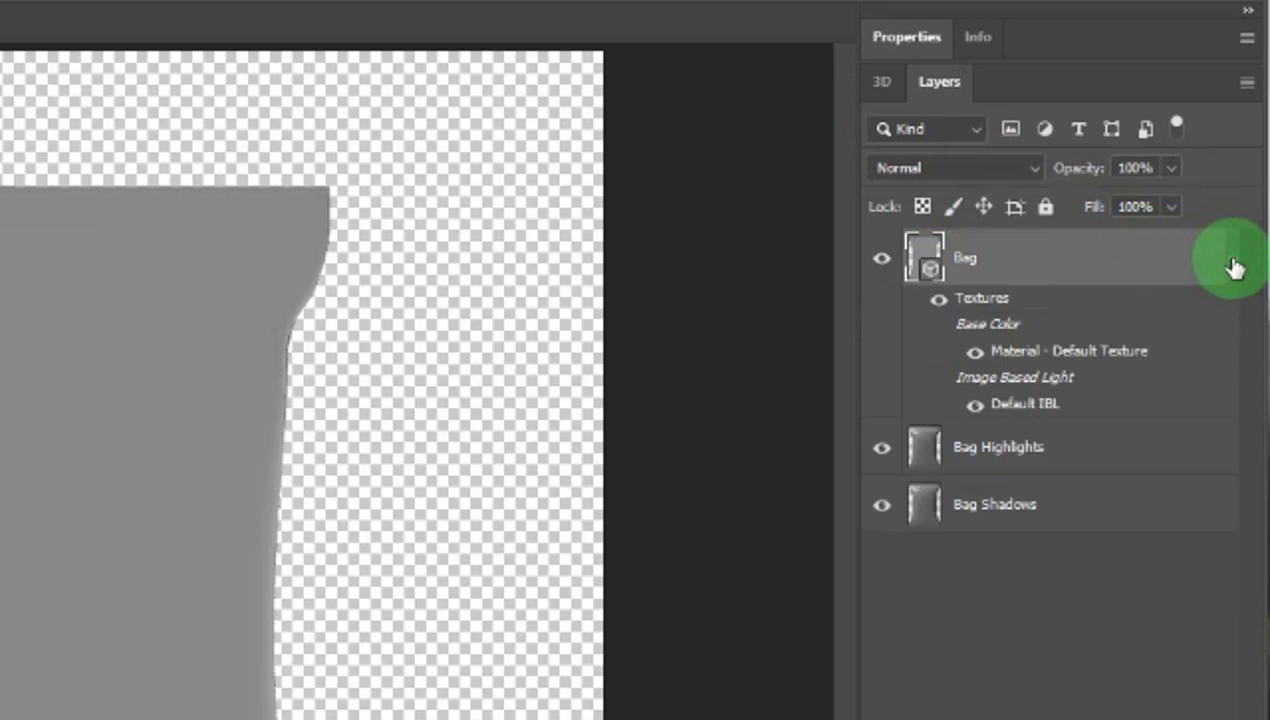
- Open Material - Default Texture, fit it on screen, and confirm its 1024 × 1024 px image size
{"action": "double_click", "coordinate": [1096, 354]}
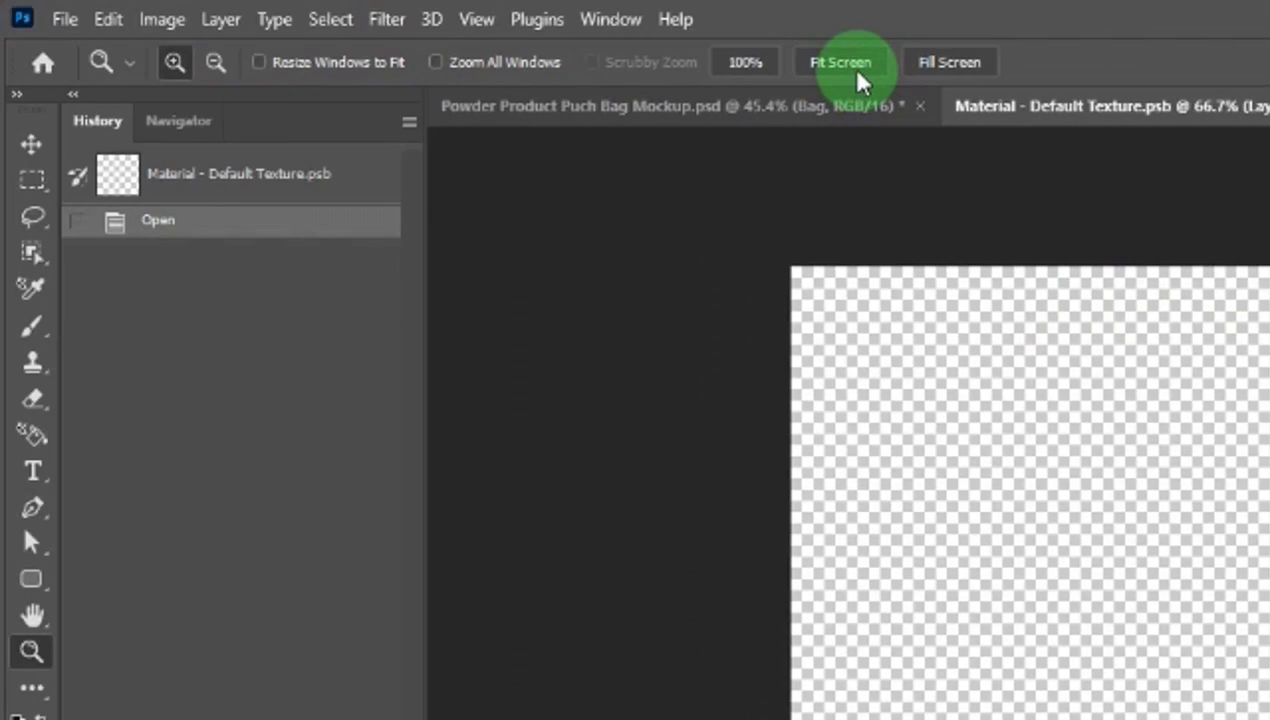
{"action": "left_click", "coordinate": [771, 75]}
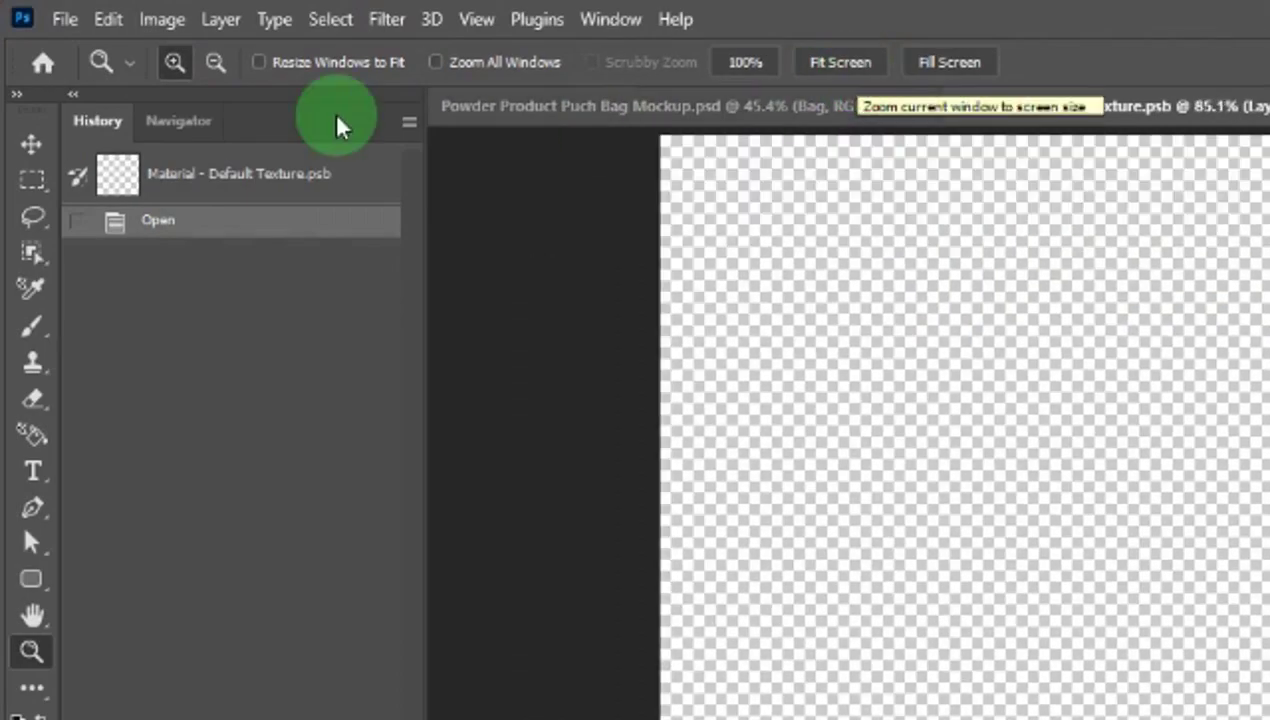
{"action": "left_click", "coordinate": [174, 28]}
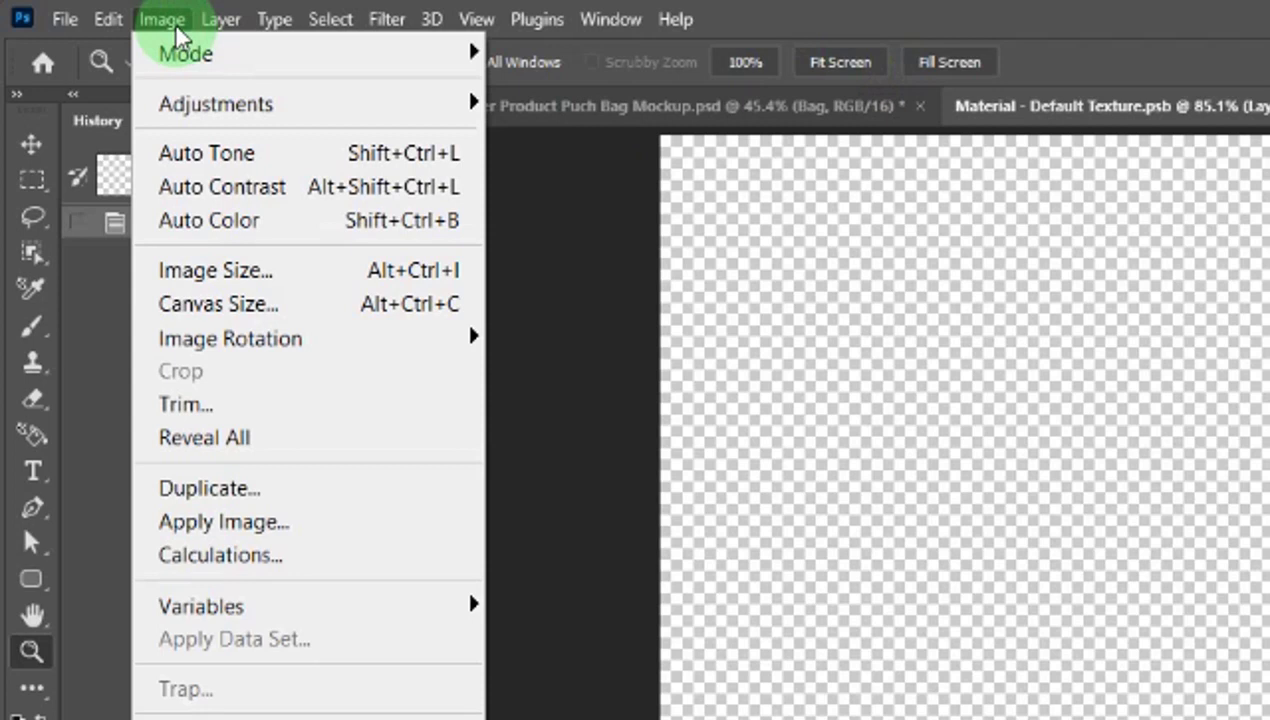
{"action": "left_click", "coordinate": [245, 272]}
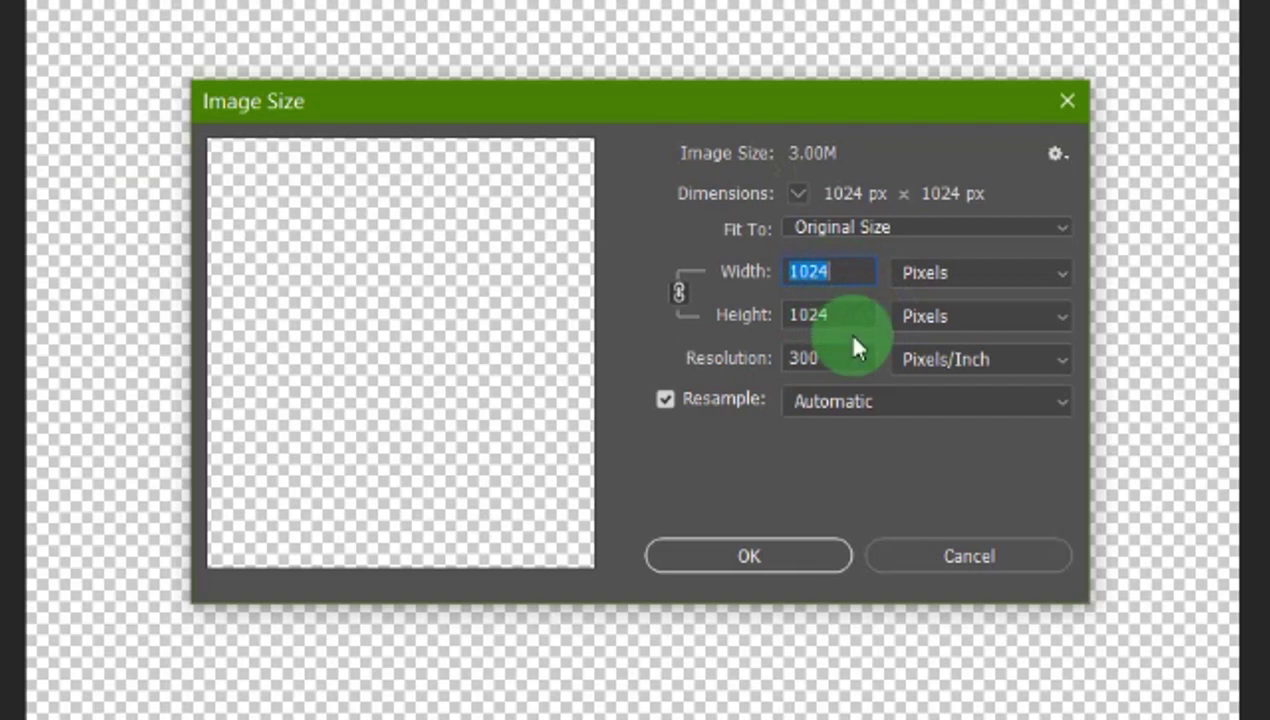
{"action": "left_click", "coordinate": [897, 560]}
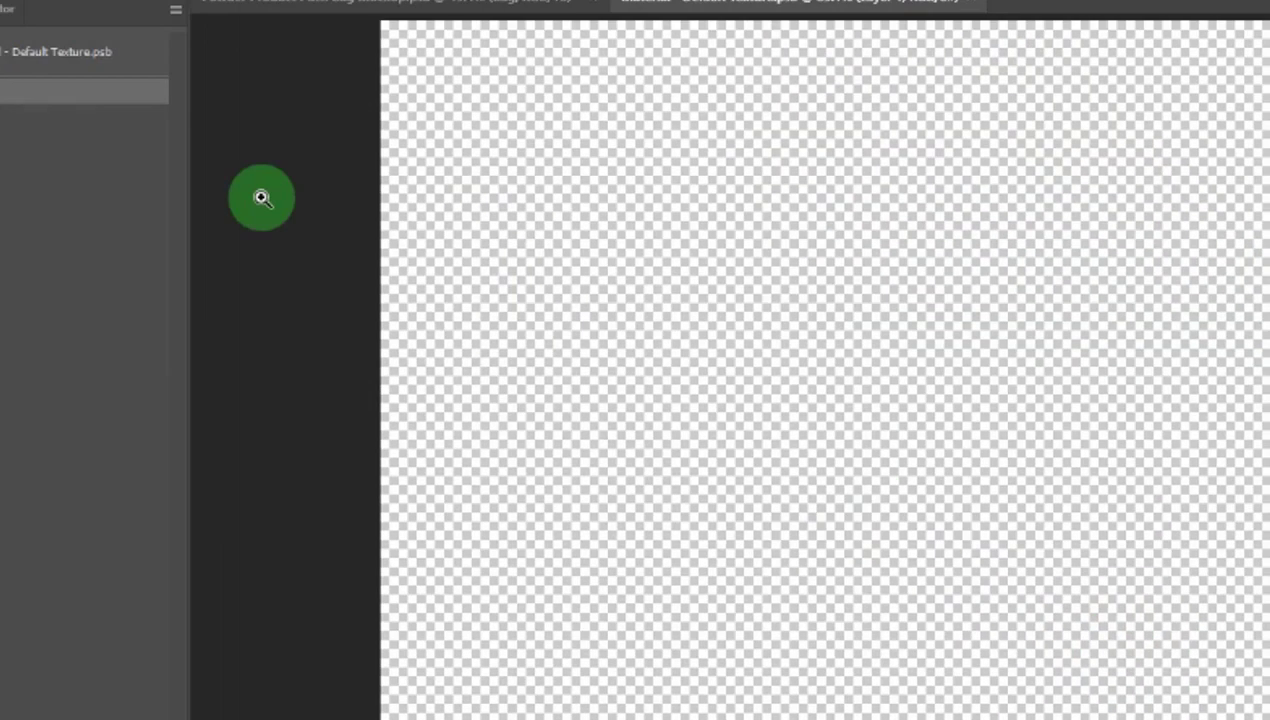
- Start Place Embedded and select the bag art PNG
{"action": "left_click", "coordinate": [49, 14]}
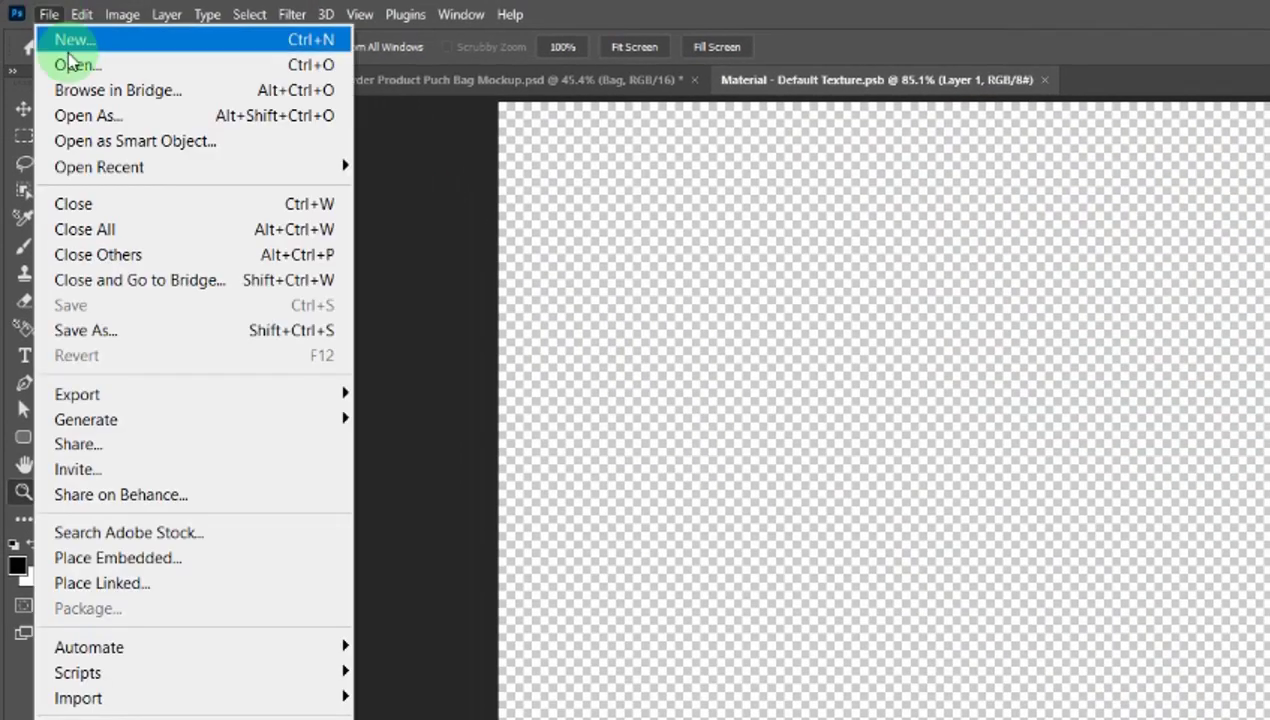
{"action": "left_click", "coordinate": [160, 562]}
{"action": "left_click", "coordinate": [68, 132]}
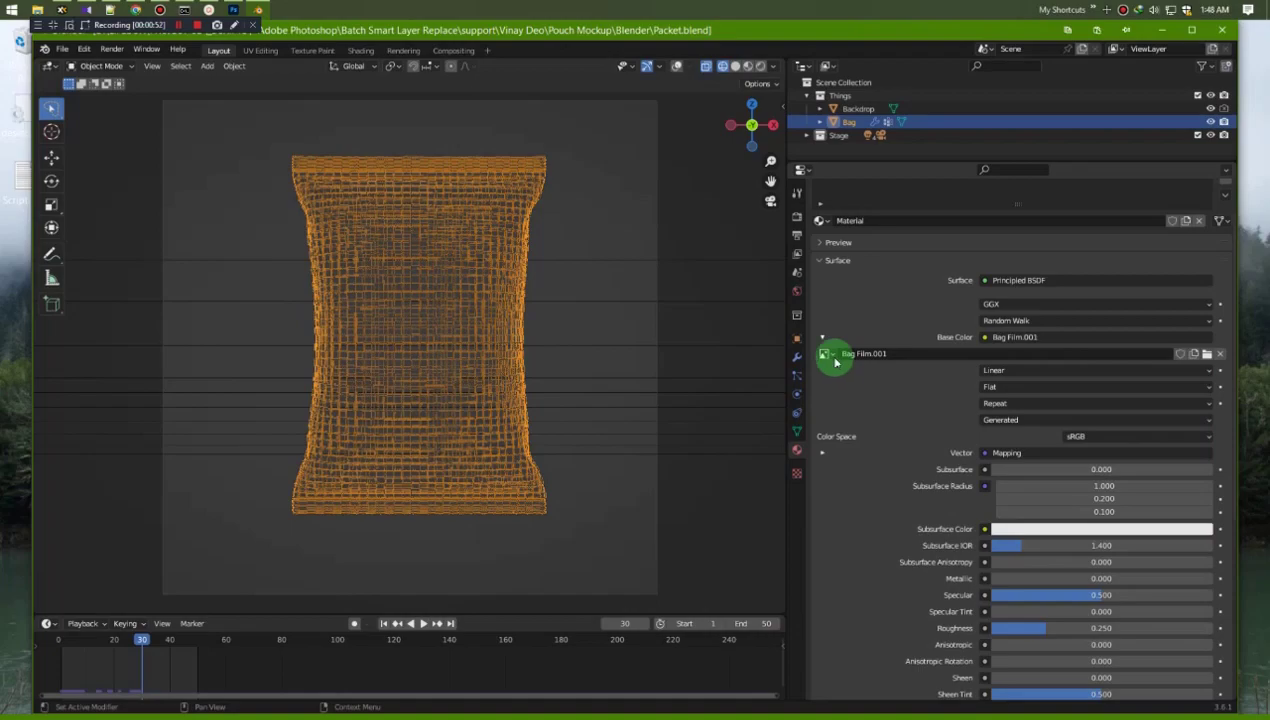
- Use SB_-_Bag_Art_for_modelingAsset_5.png as the Bag base colour and show Material Preview shading
{"action": "left_click", "coordinate": [822, 354]}
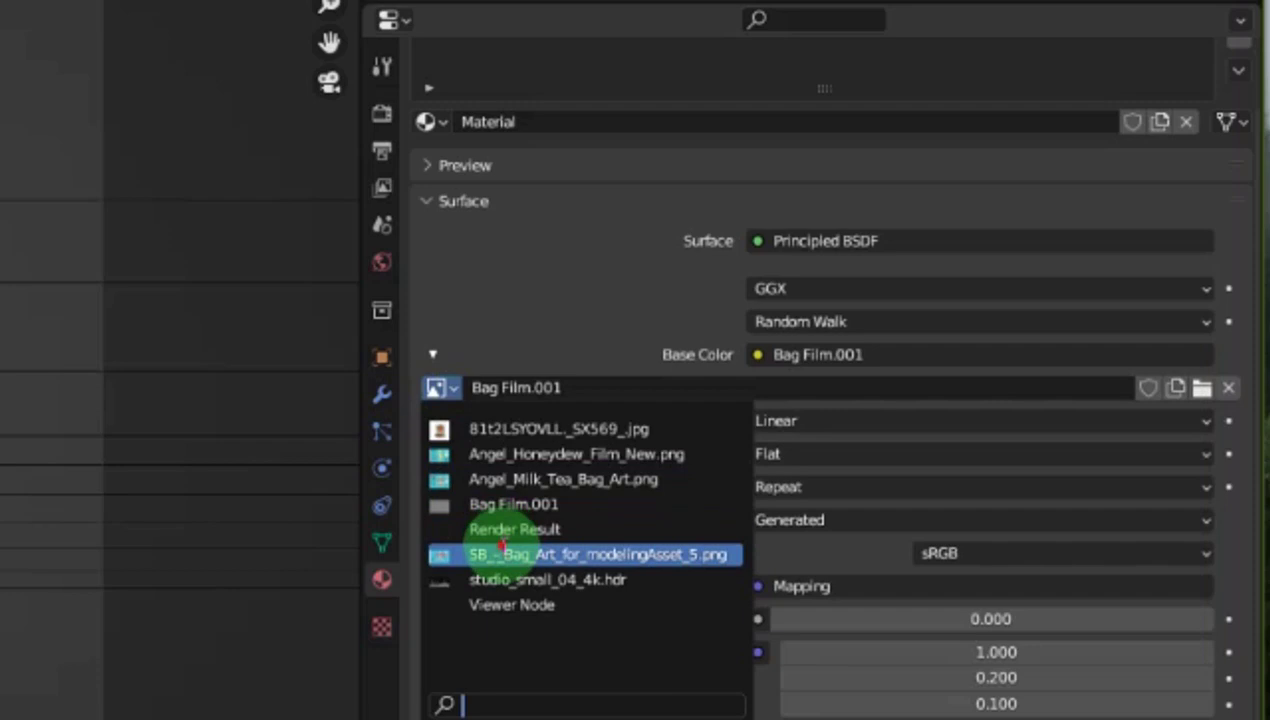
{"action": "left_click", "coordinate": [853, 438]}
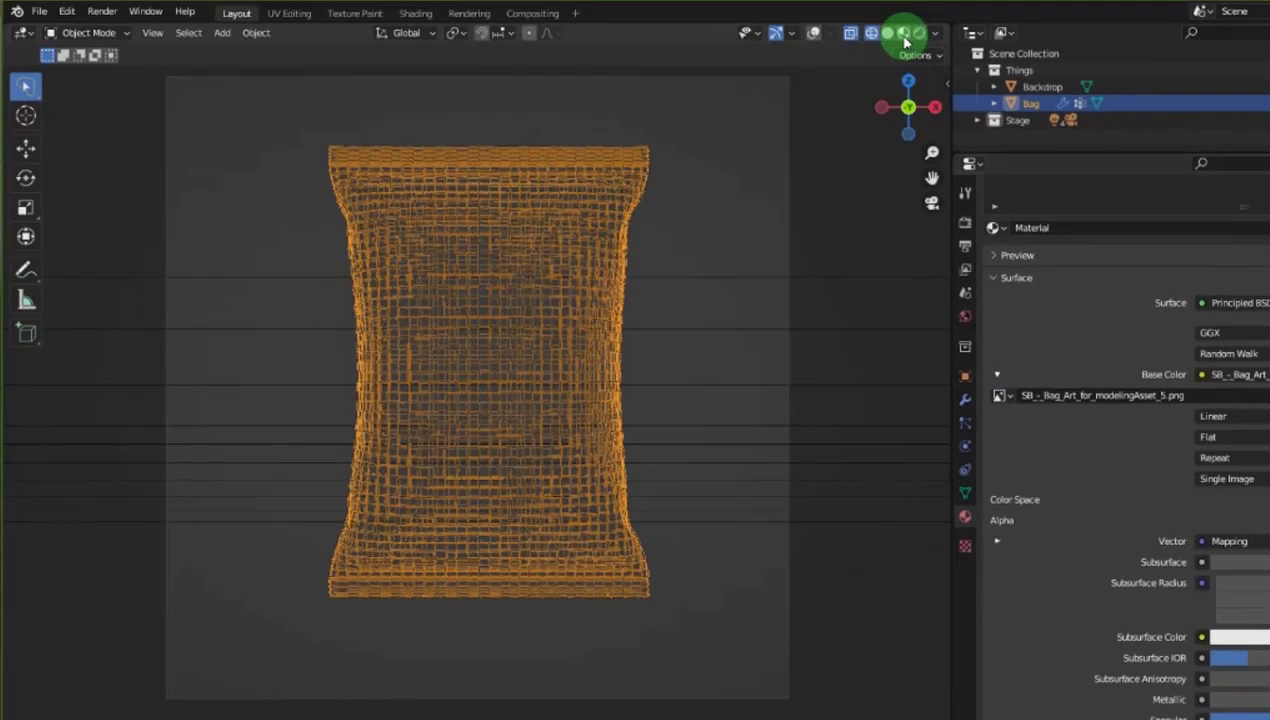
{"action": "left_click", "coordinate": [905, 38]}
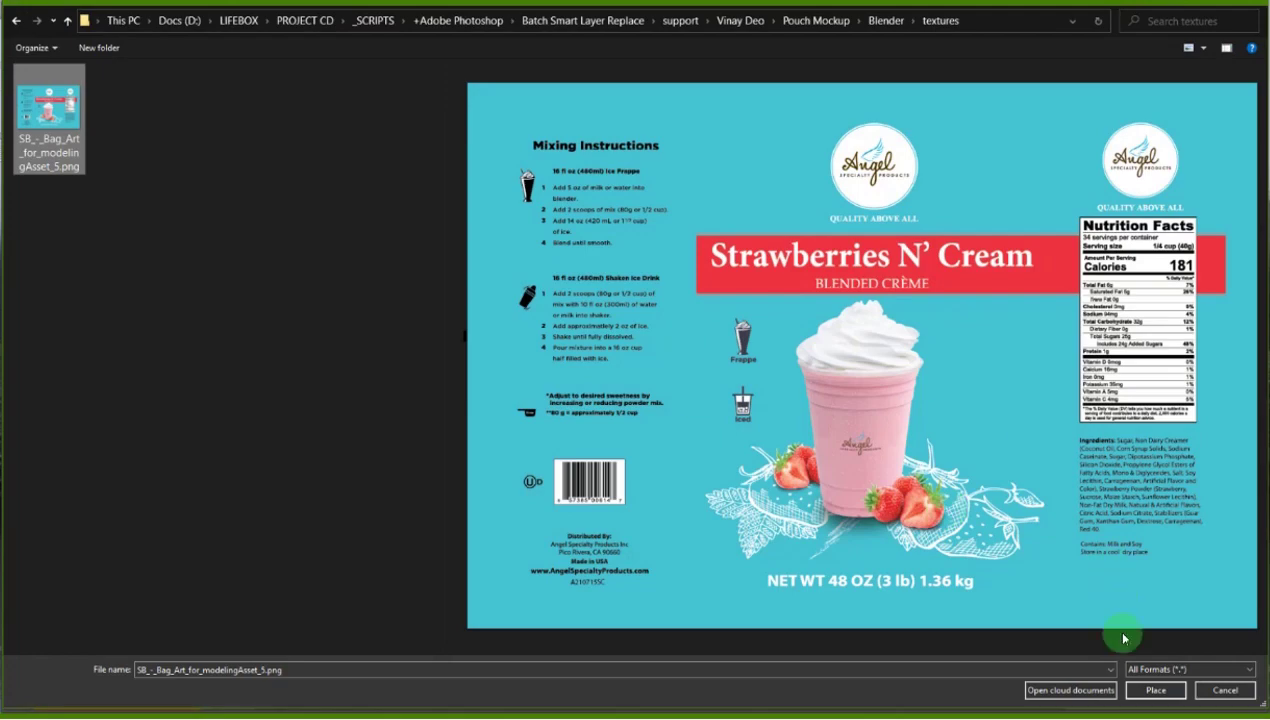
- Place the Strawberries N' Cream label art and raise its height to 27.55%
{"action": "left_click", "coordinate": [1150, 690]}
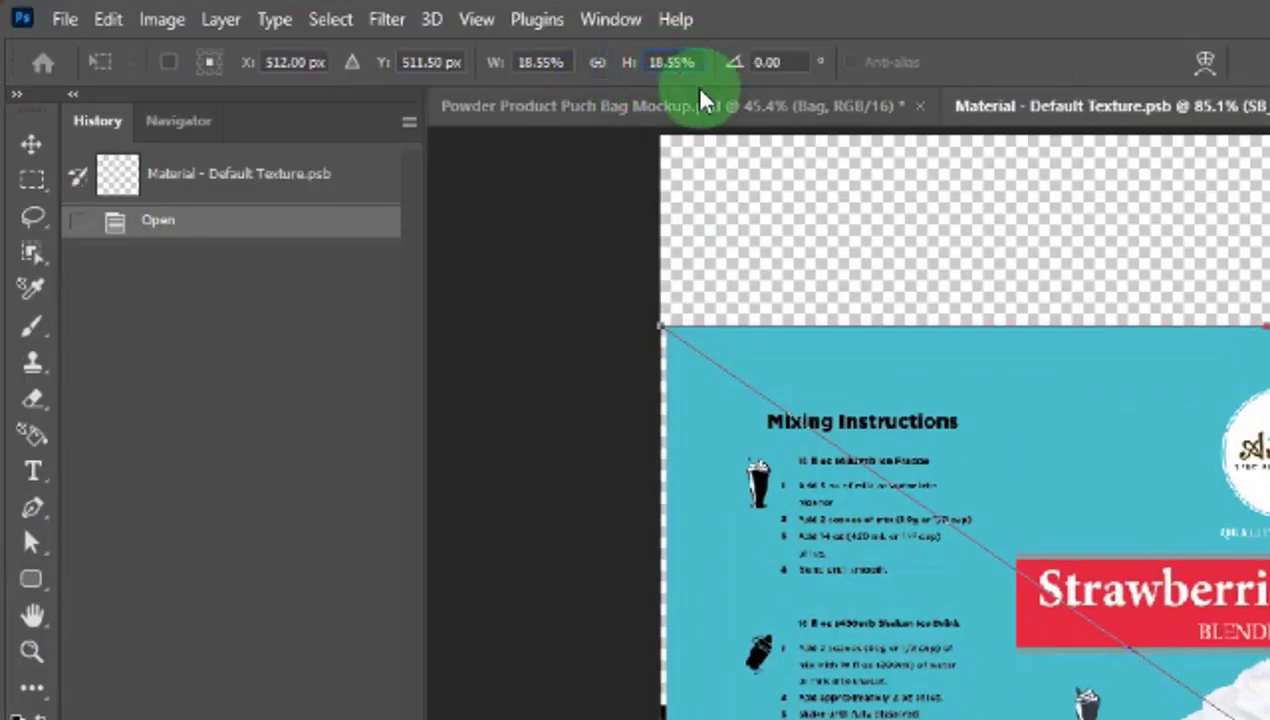
{"action": "key", "text": "Up"}
{"action": "key", "text": "Up"}
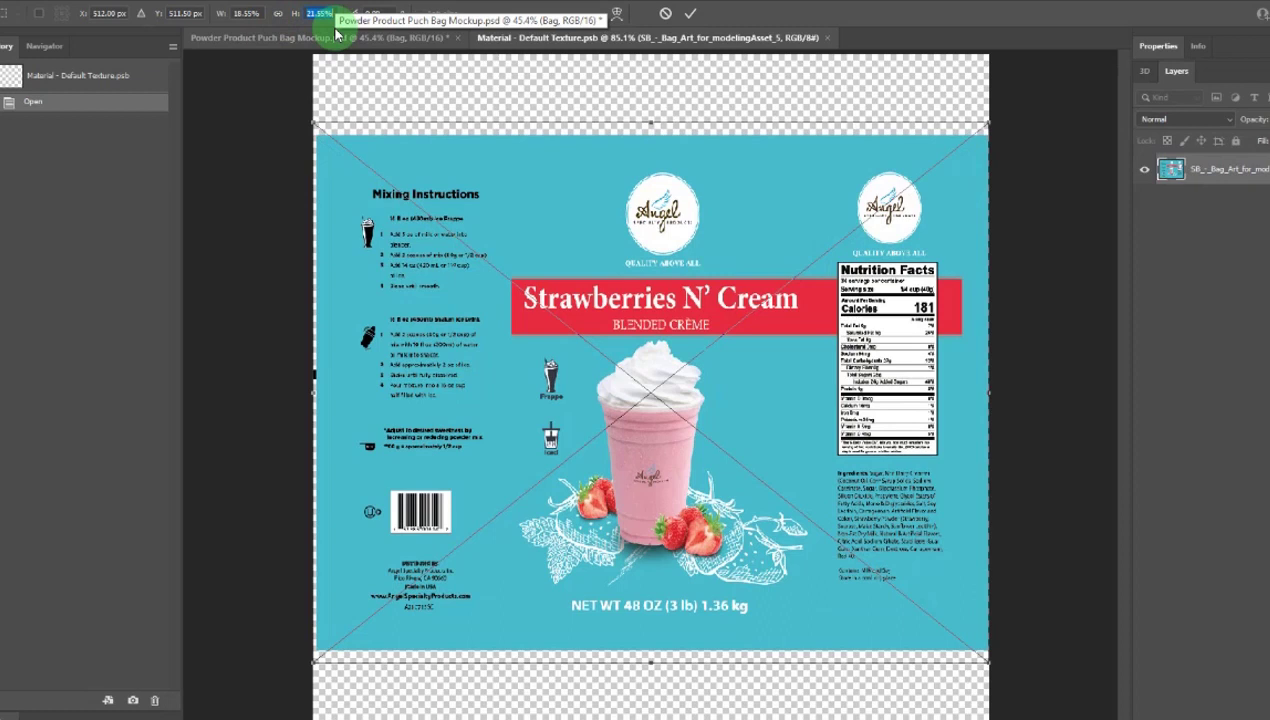
{"action": "key", "text": "Up"}
{"action": "key", "text": "Up"}
{"action": "key", "text": "Up"}
{"action": "key", "text": "Up"}
{"action": "key", "text": "Up"}
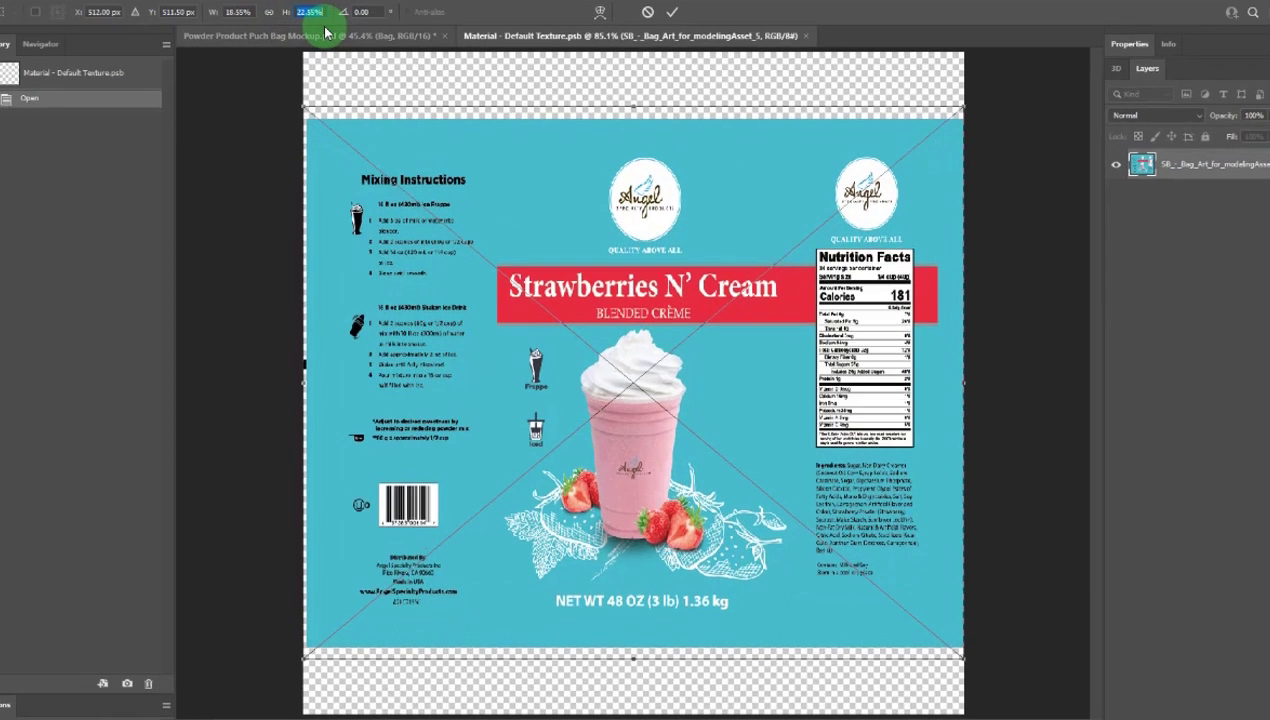
{"action": "key", "text": "Up"}
{"action": "key", "text": "Up"}
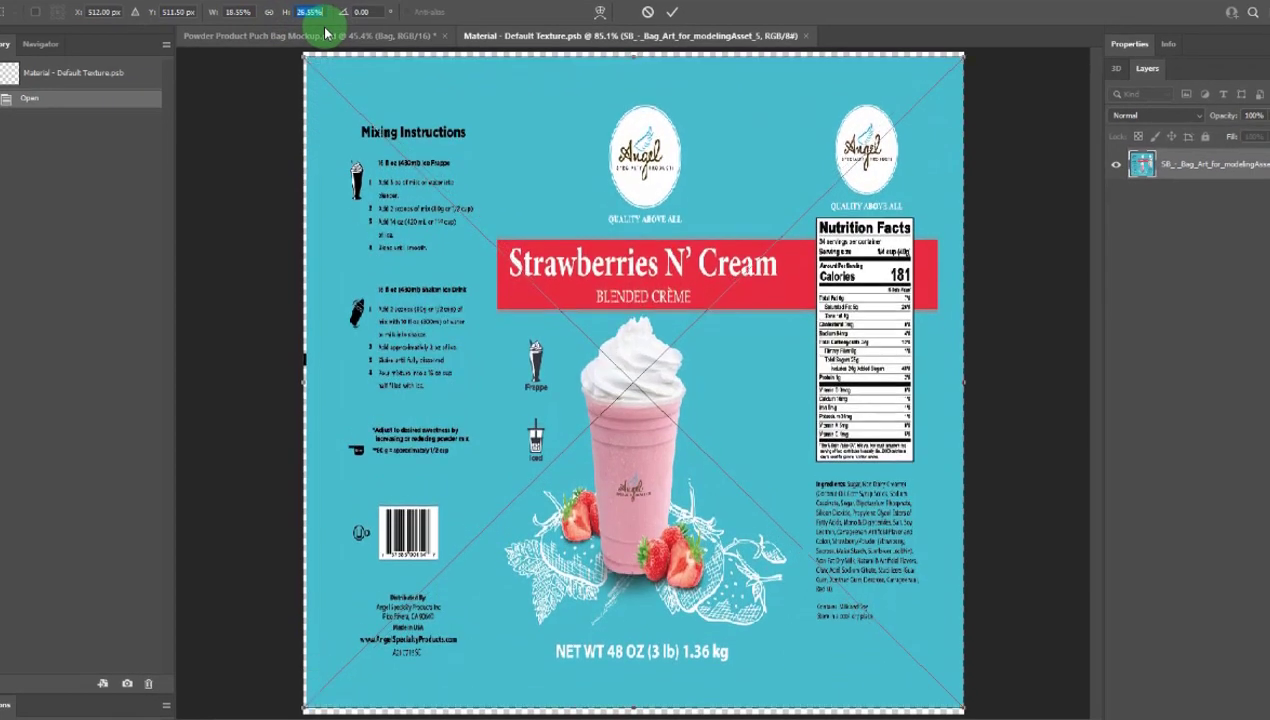
{"action": "key", "text": "Up"}
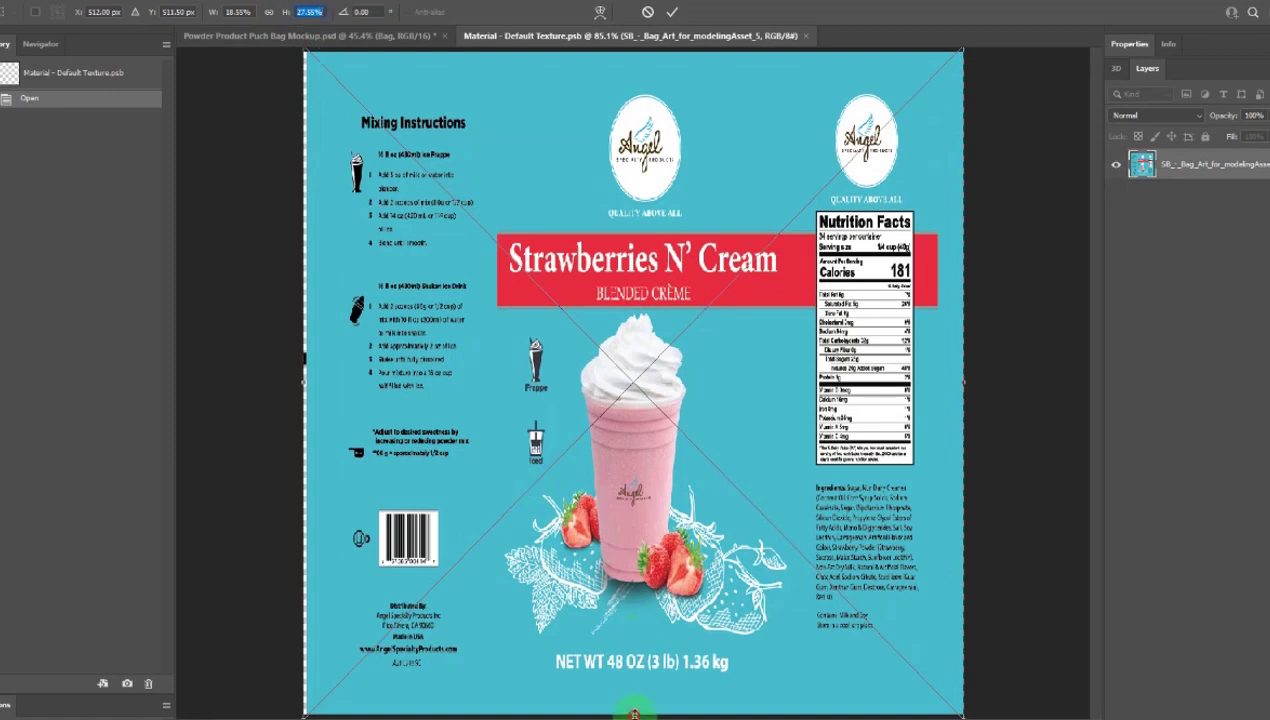
- Stretch the artwork to the bottom and right canvas edges, commit, and save the texture
{"action": "left_click_drag", "start_coordinate": [634, 714], "coordinate": [634, 710]}
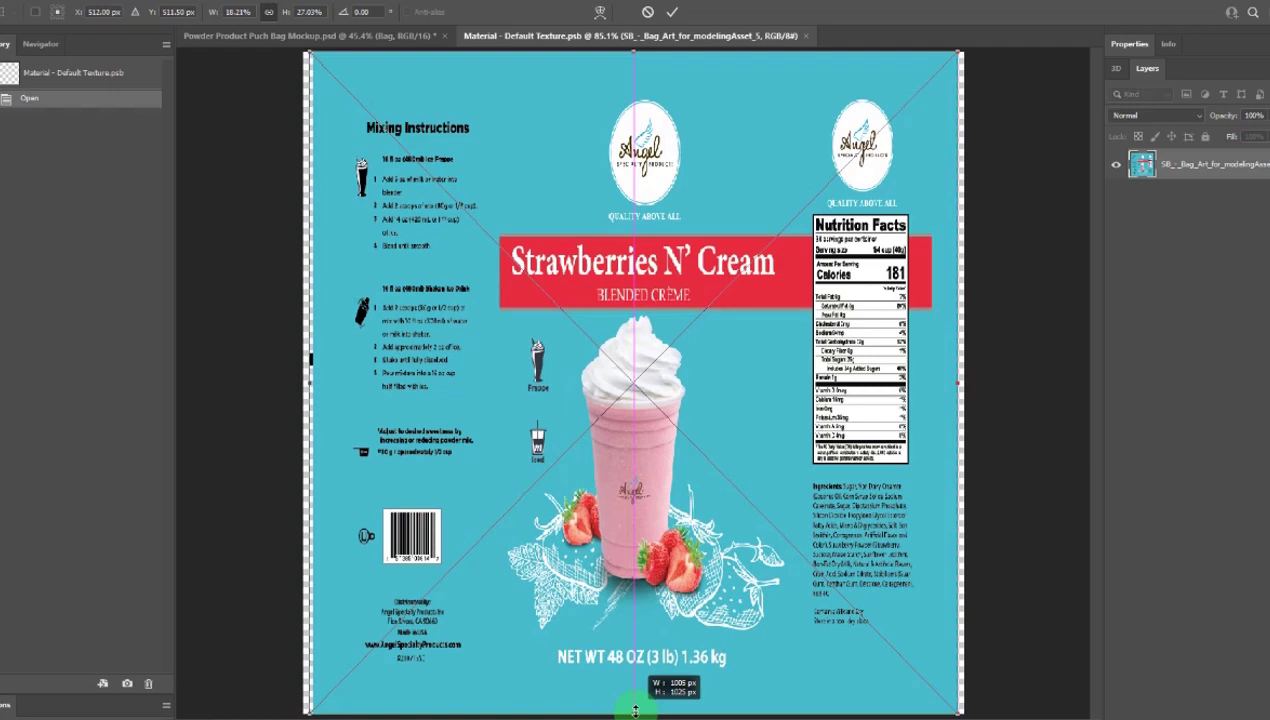
{"action": "left_click_drag", "start_coordinate": [635, 710], "coordinate": [636, 704]}
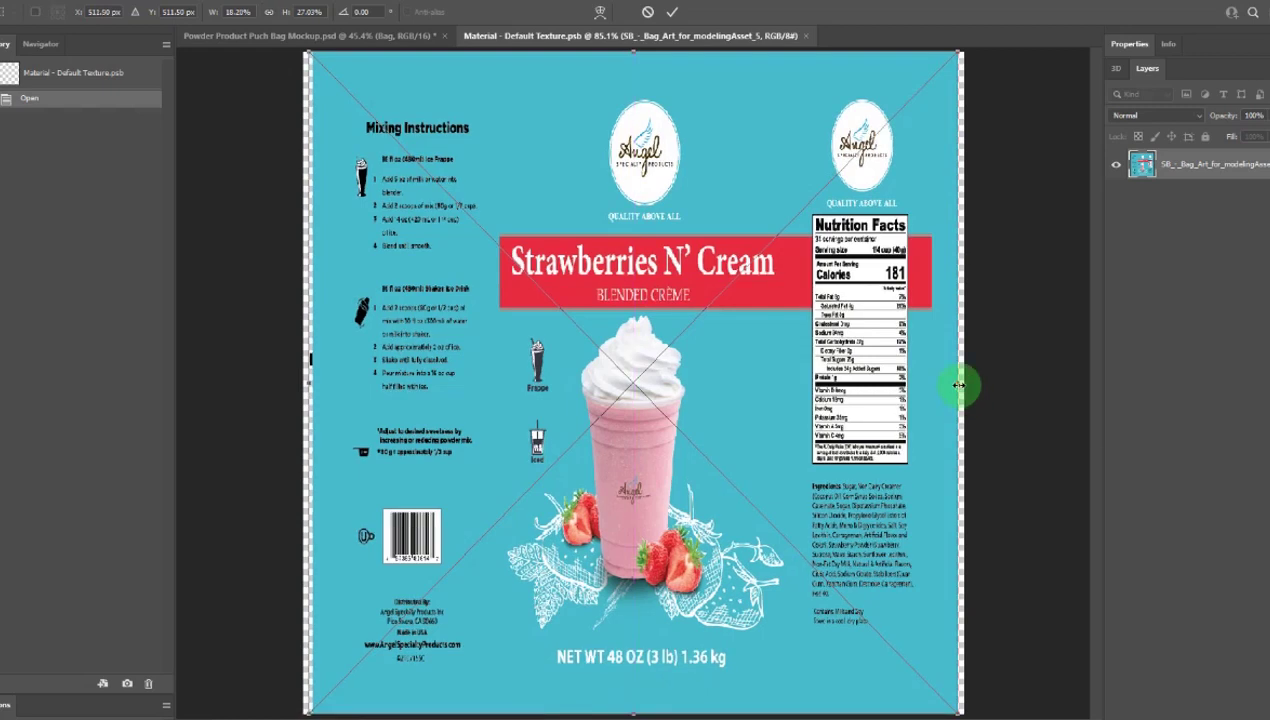
{"action": "left_click_drag", "start_coordinate": [959, 384], "coordinate": [964, 381]}
{"action": "left_click", "coordinate": [671, 12]}
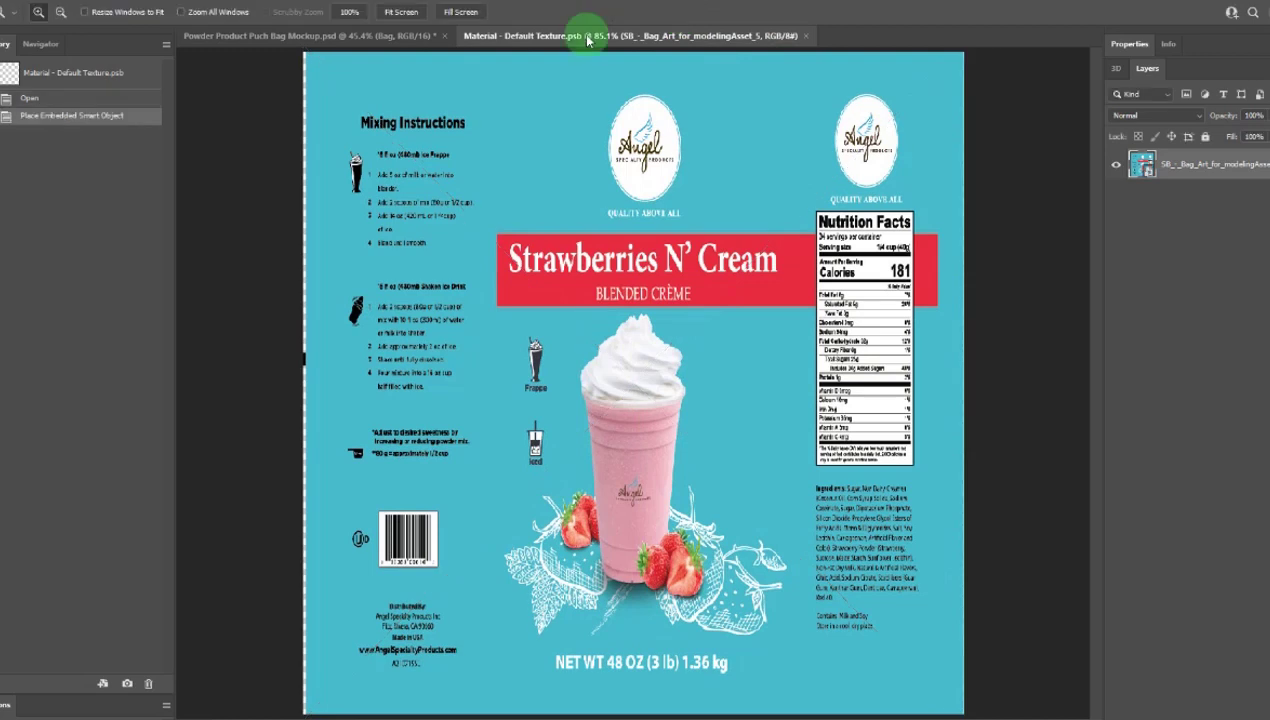
{"action": "left_click", "coordinate": [0, 0]}
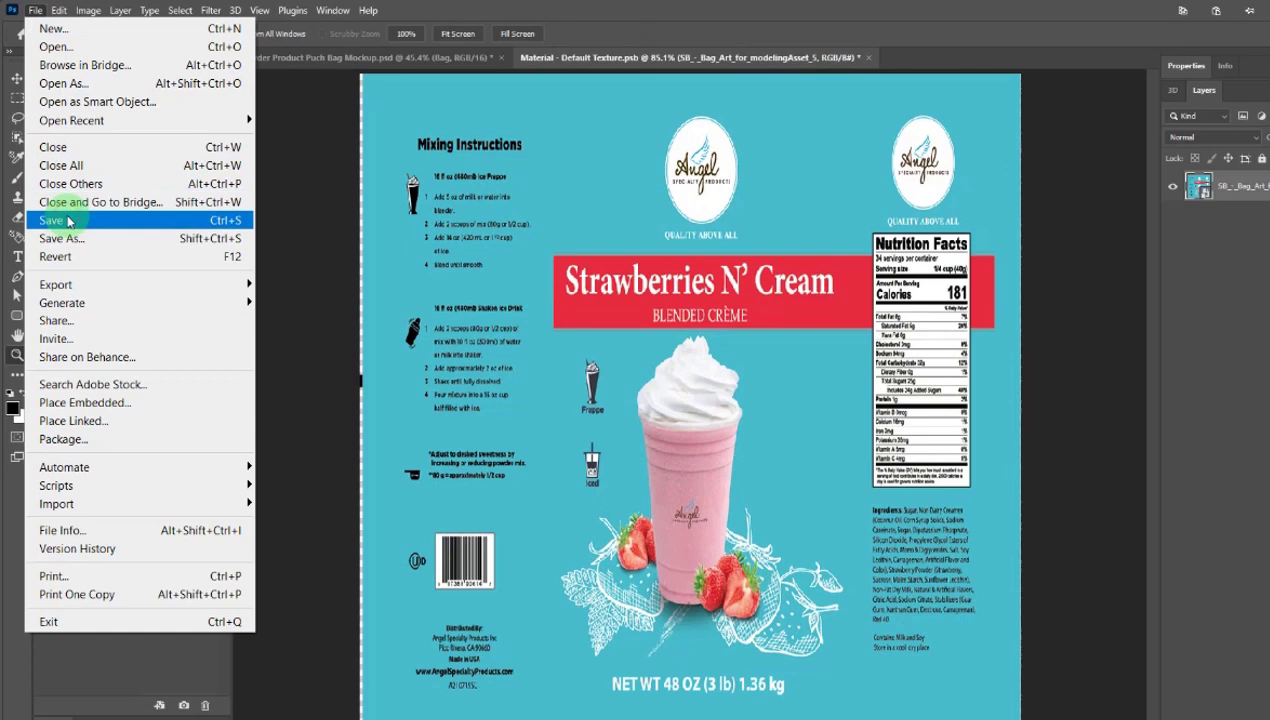
{"action": "left_click", "coordinate": [68, 220]}
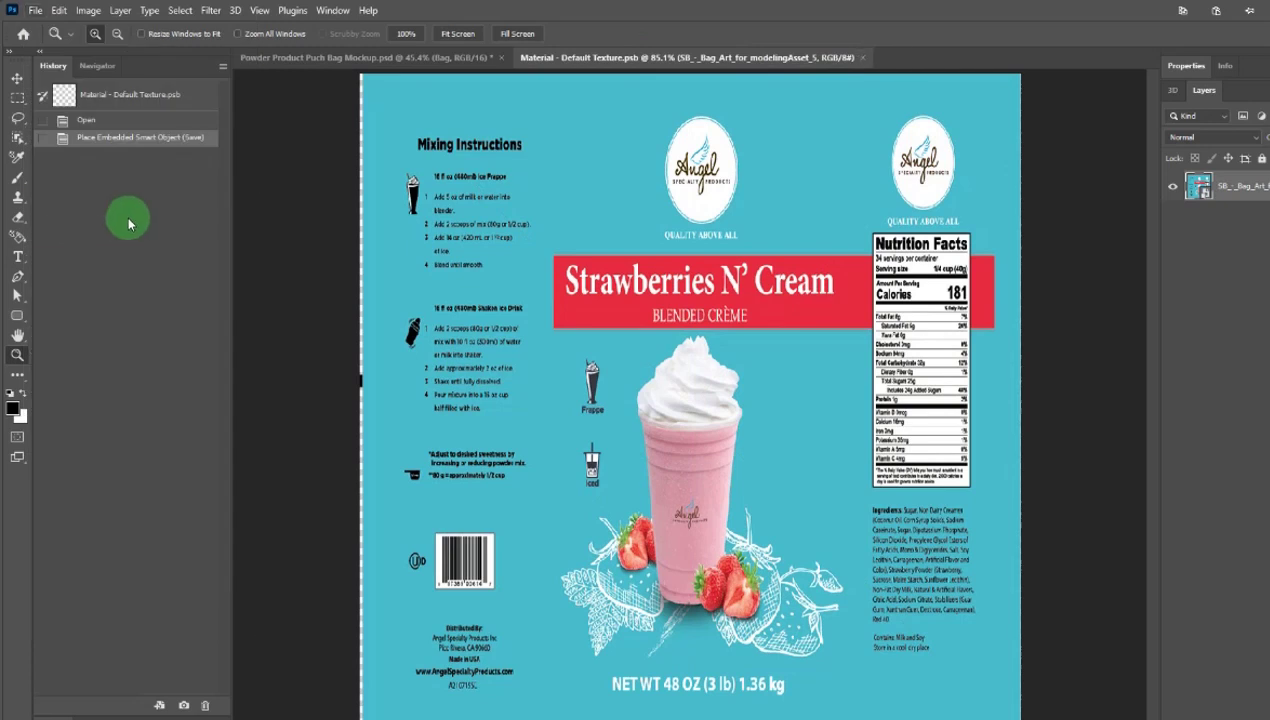
- Close the texture, delete the Bag Shadows layer, and rename Bag Highlights to Bag Blank
{"action": "left_click", "coordinate": [864, 62]}
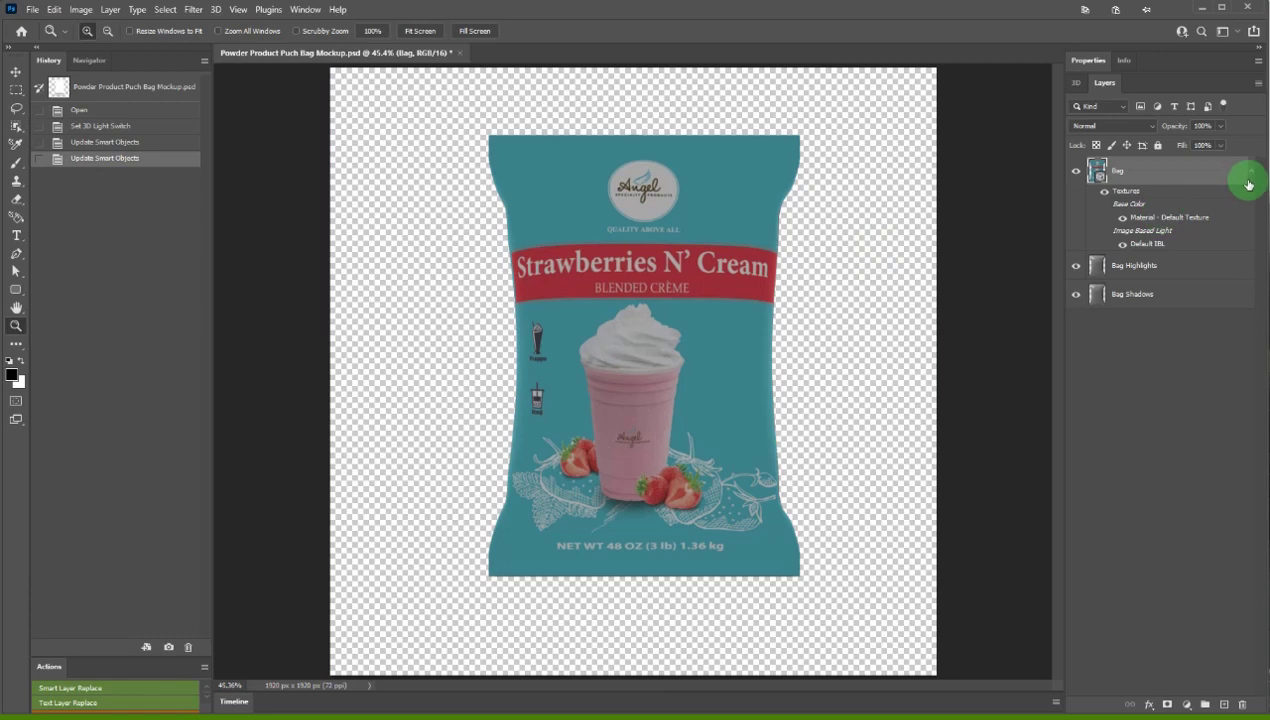
{"action": "left_click", "coordinate": [1252, 179]}
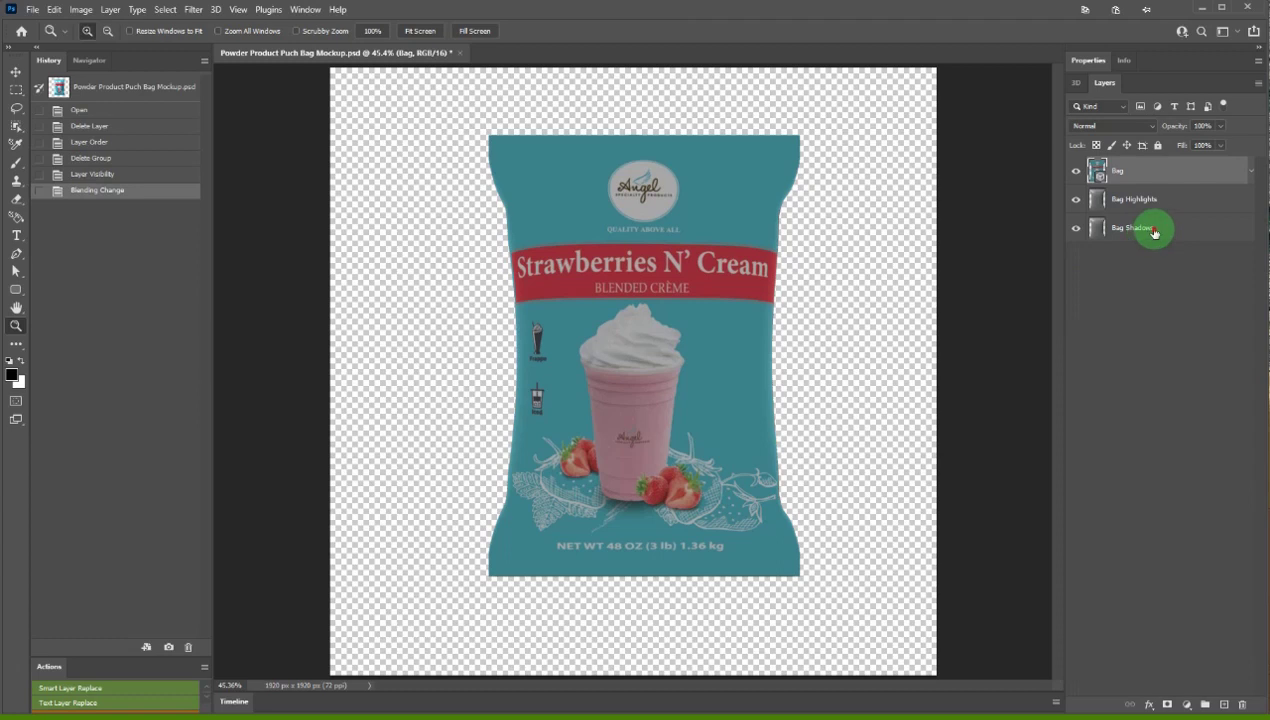
{"action": "left_click_drag", "start_coordinate": [1148, 230], "coordinate": [1241, 704]}
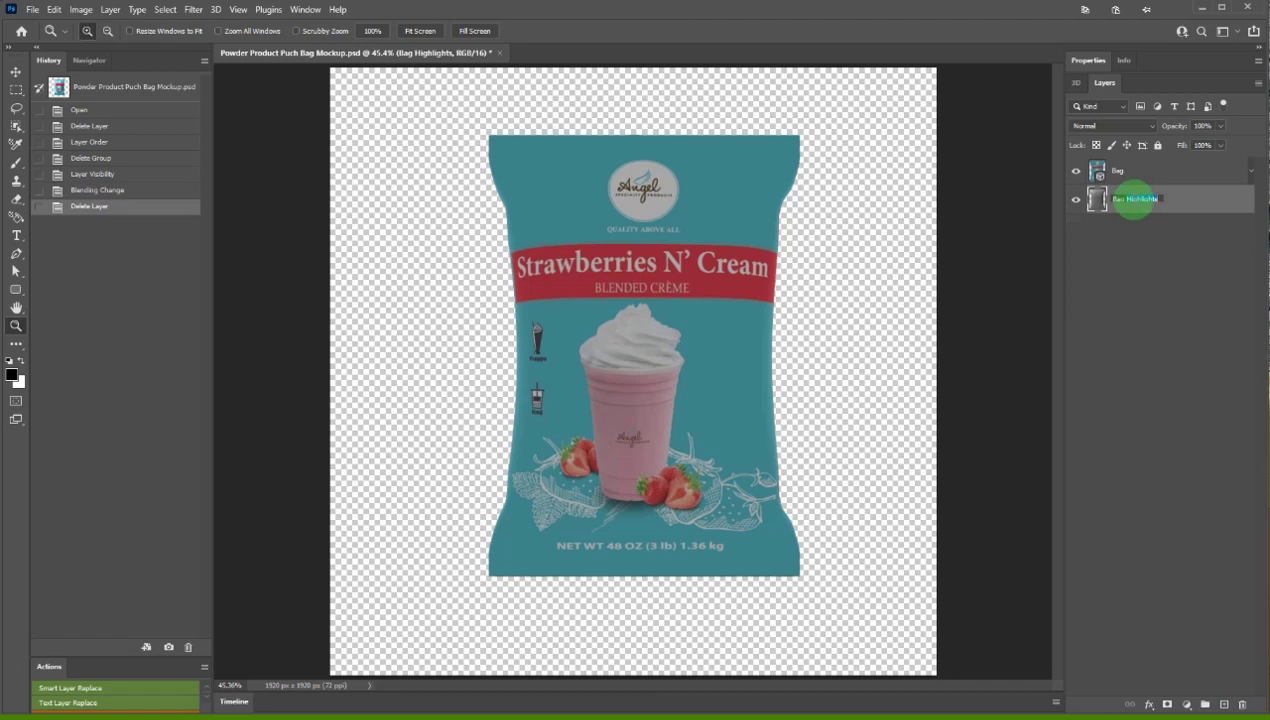
{"action": "type", "text": "Blank"}
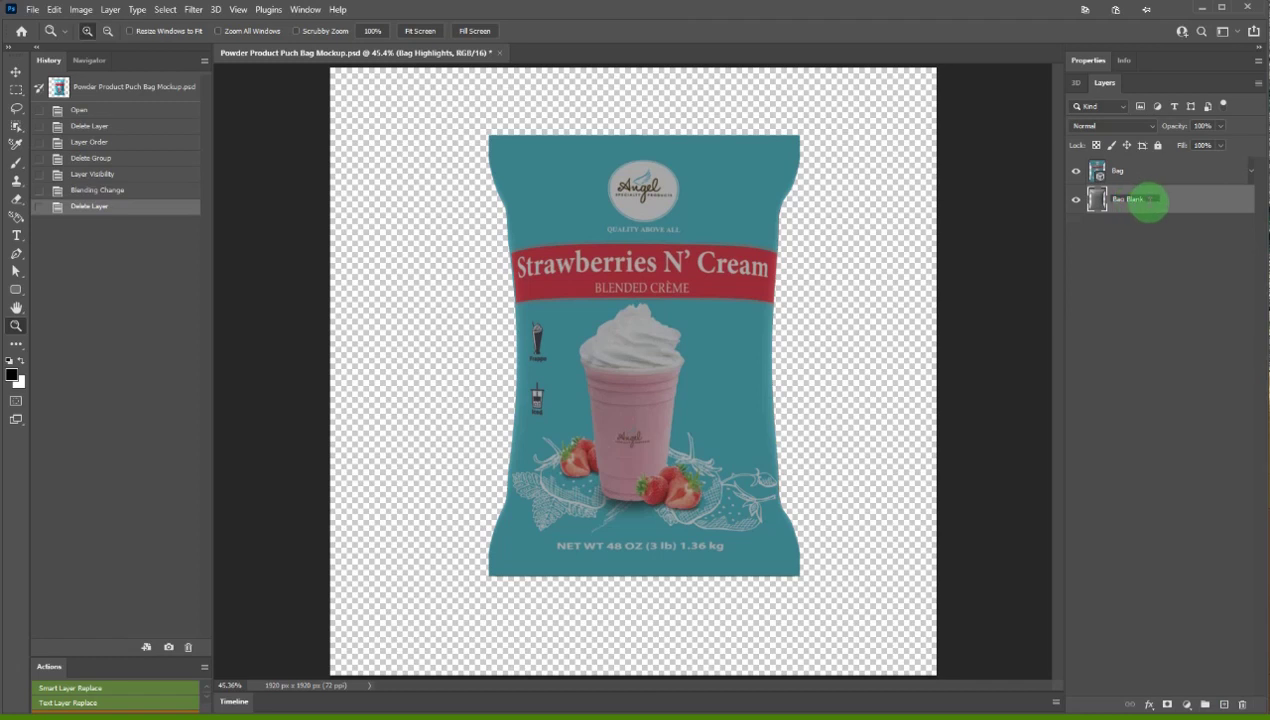
{"action": "left_click", "coordinate": [1173, 210]}
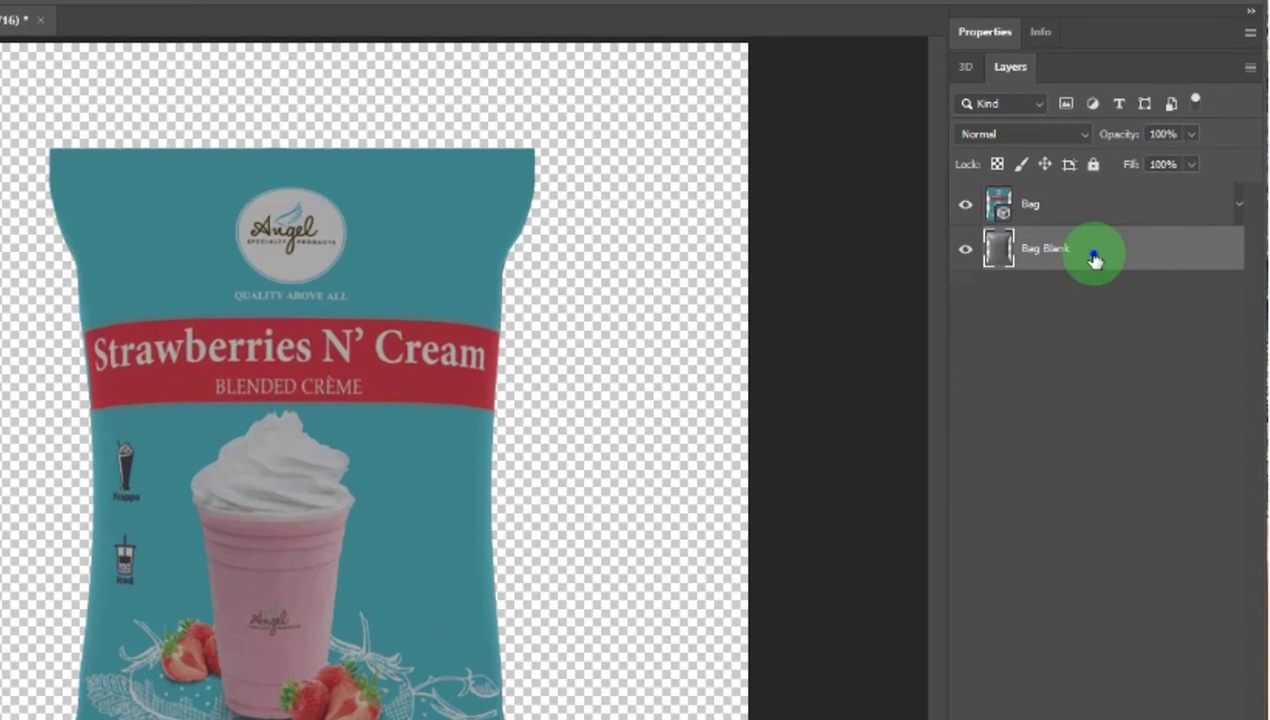
- Convert Bag Blank to a smart object with Soft Light blending
{"action": "right_click", "coordinate": [1095, 259]}
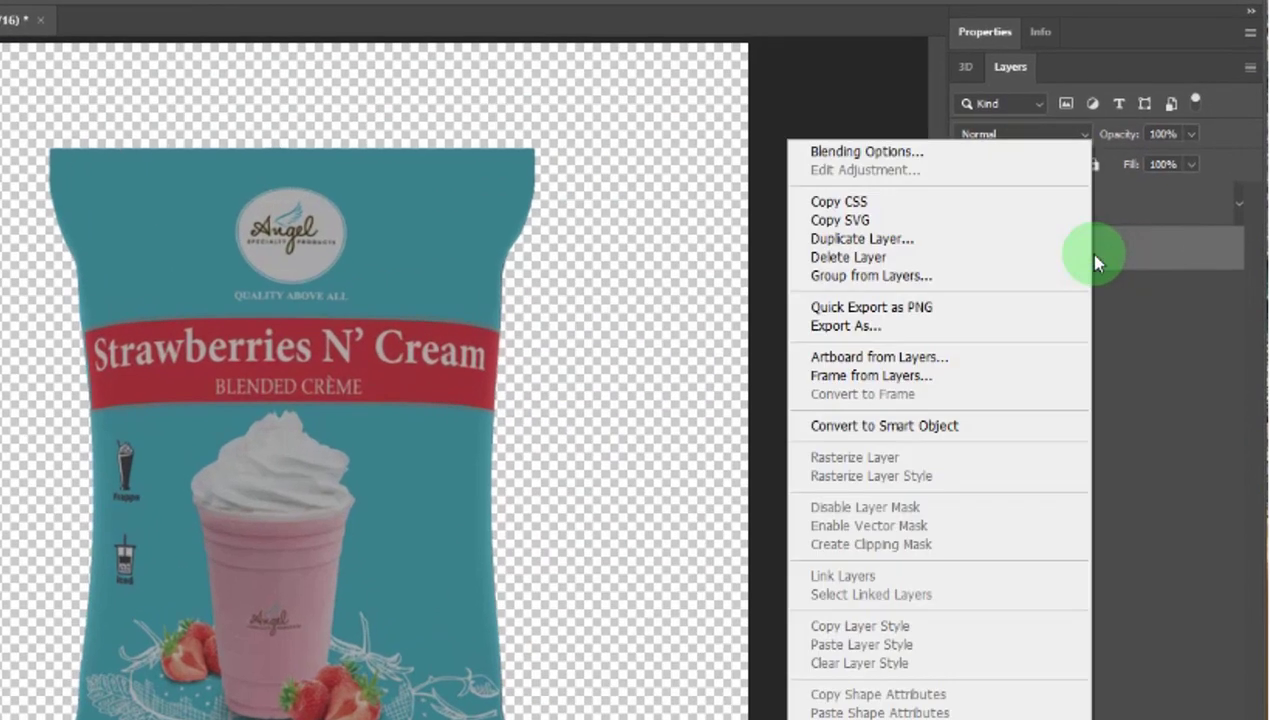
{"action": "left_click", "coordinate": [973, 428]}
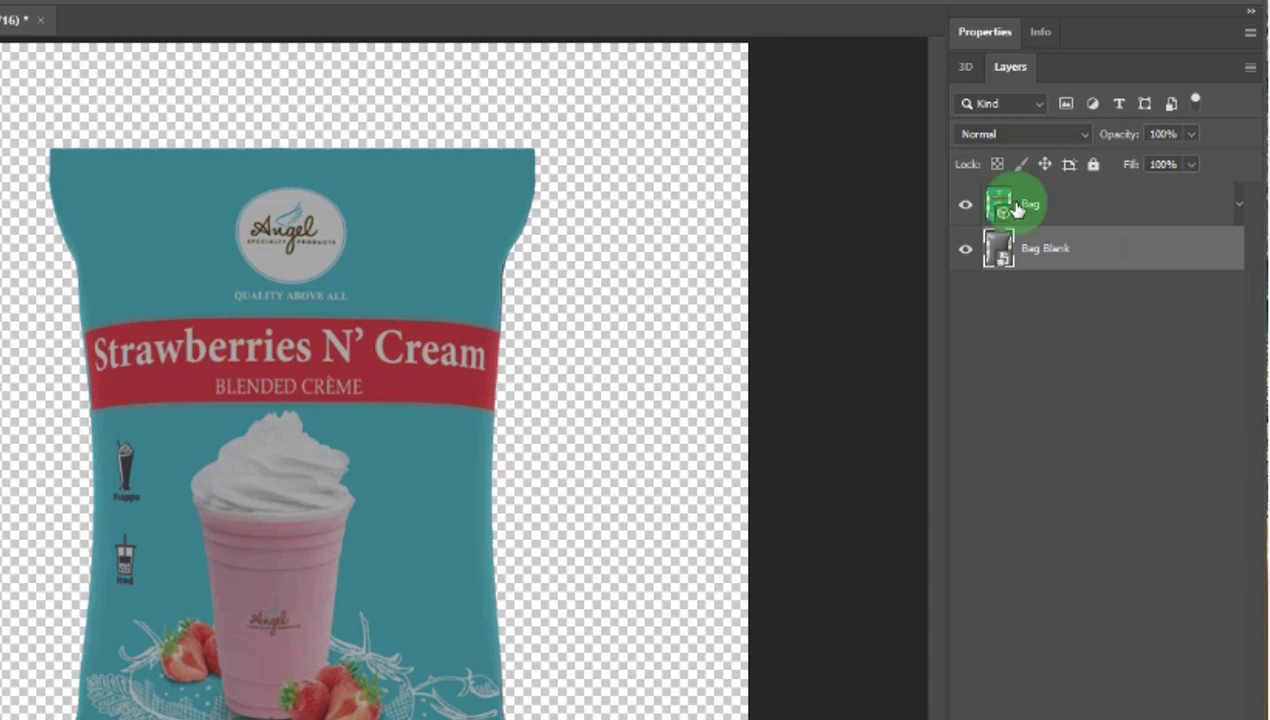
{"action": "left_click", "coordinate": [1087, 137]}
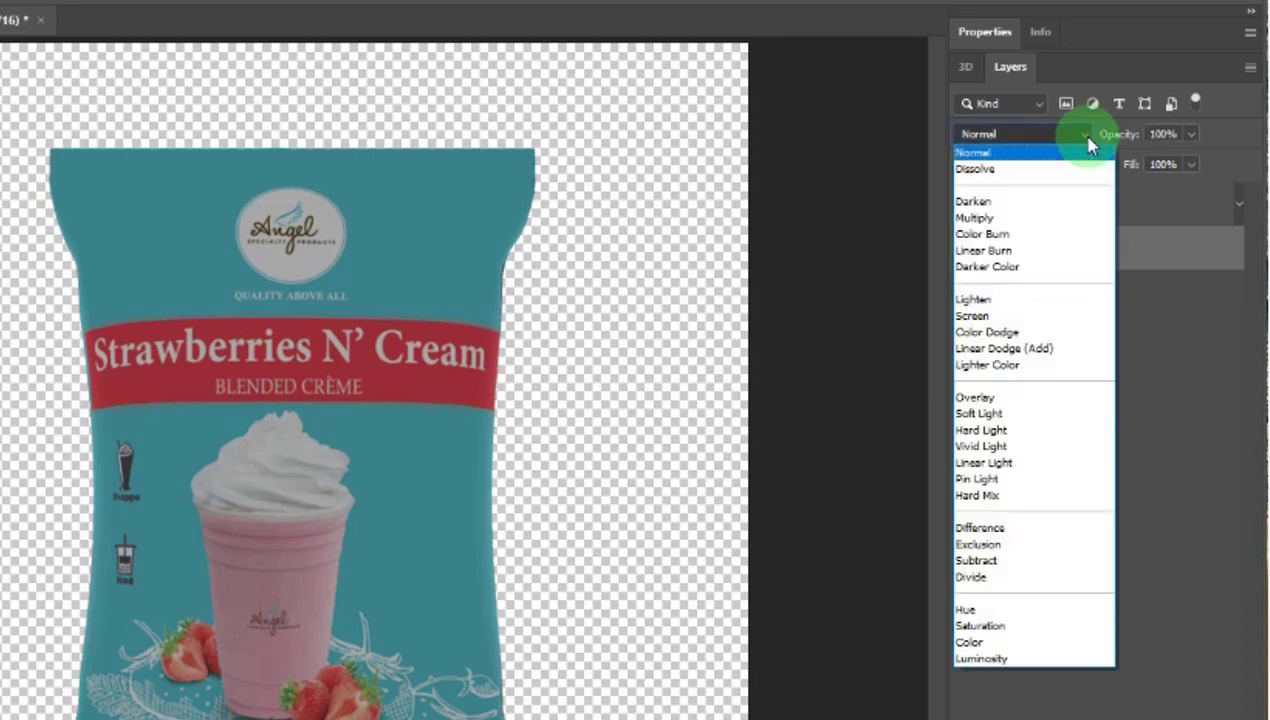
{"action": "left_click", "coordinate": [1018, 414]}
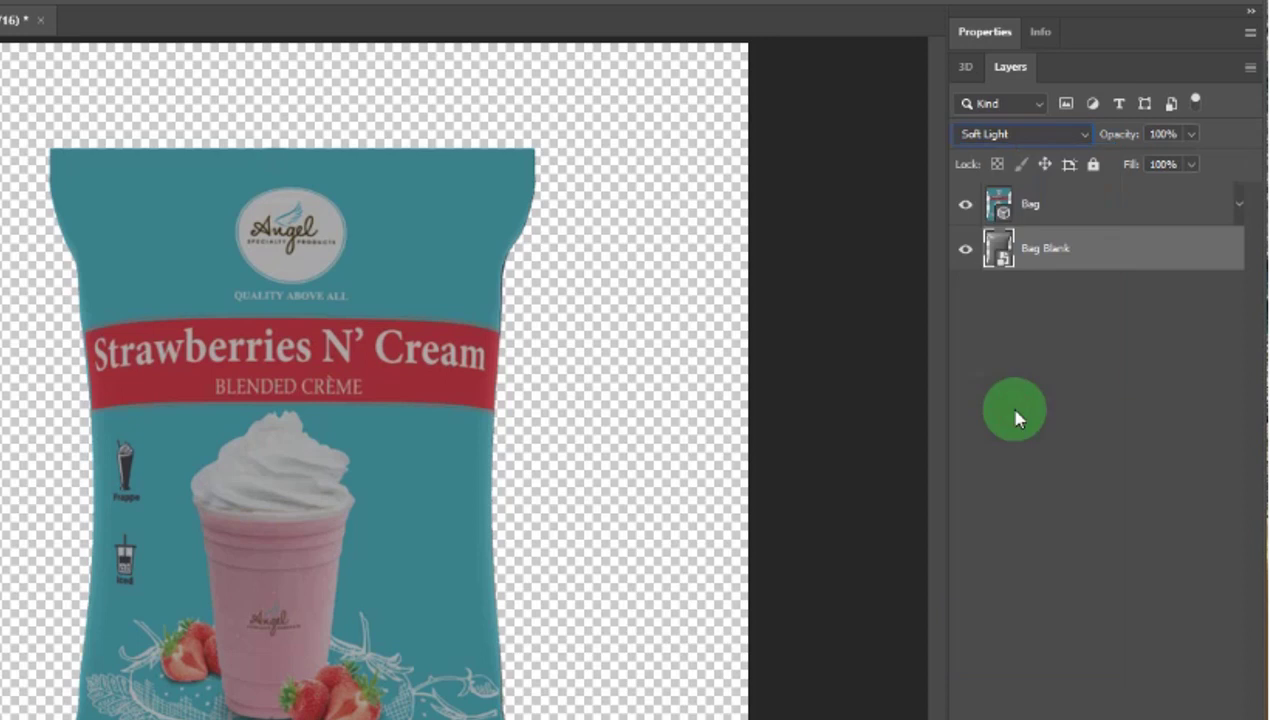
{"action": "left_click", "coordinate": [1059, 204]}
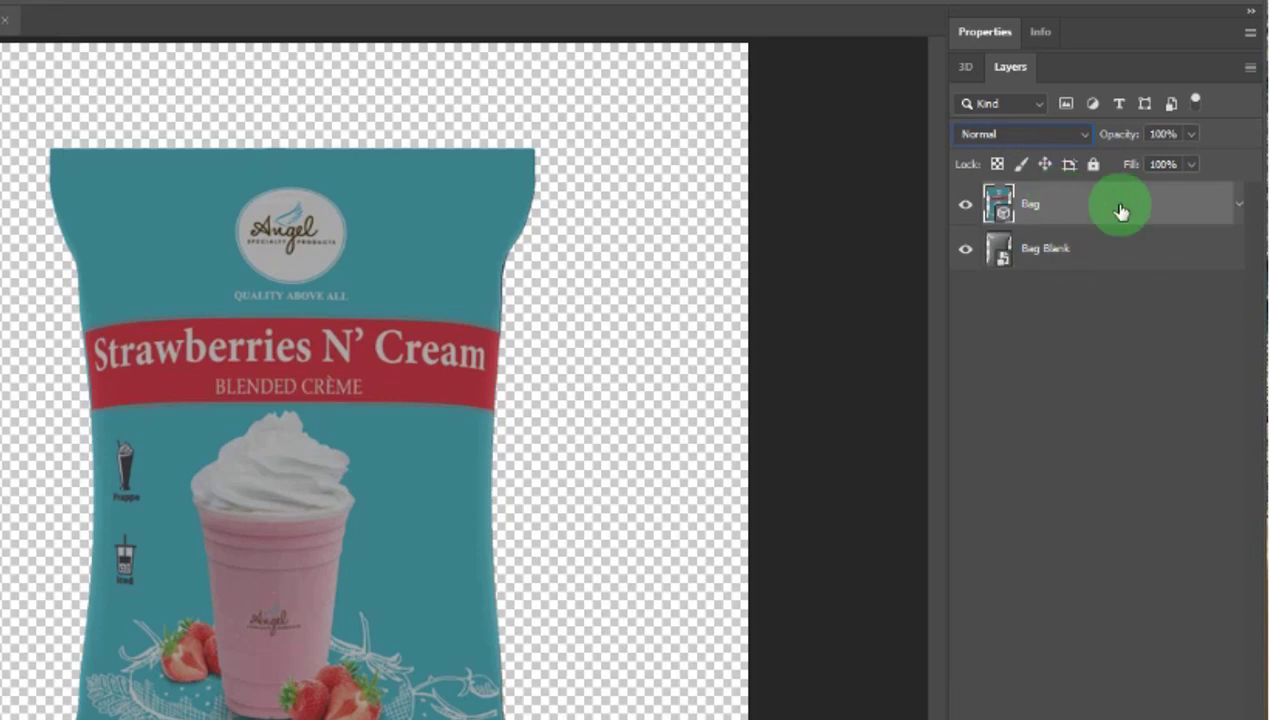
{"action": "left_click", "coordinate": [1249, 68]}
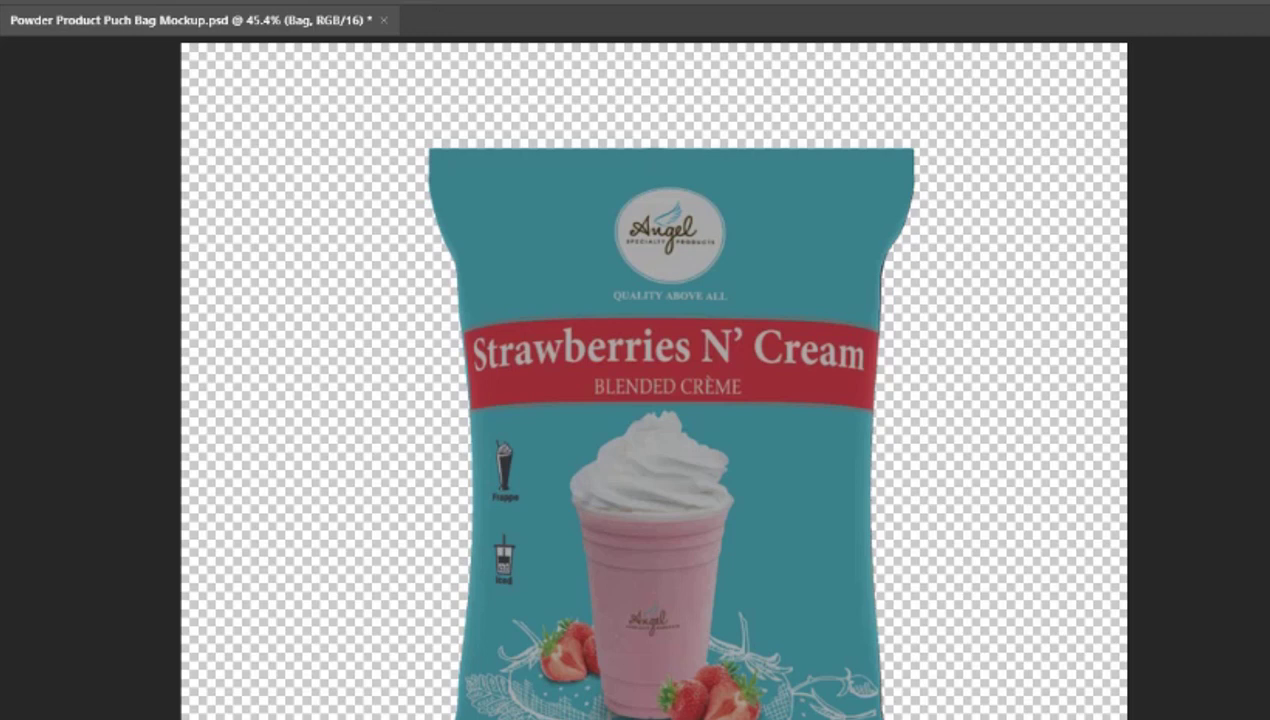
- Create the group 'Bag Label' with a Blue colour label and Normal mode around the Bag layer
{"action": "type", "text": "Bag Label"}
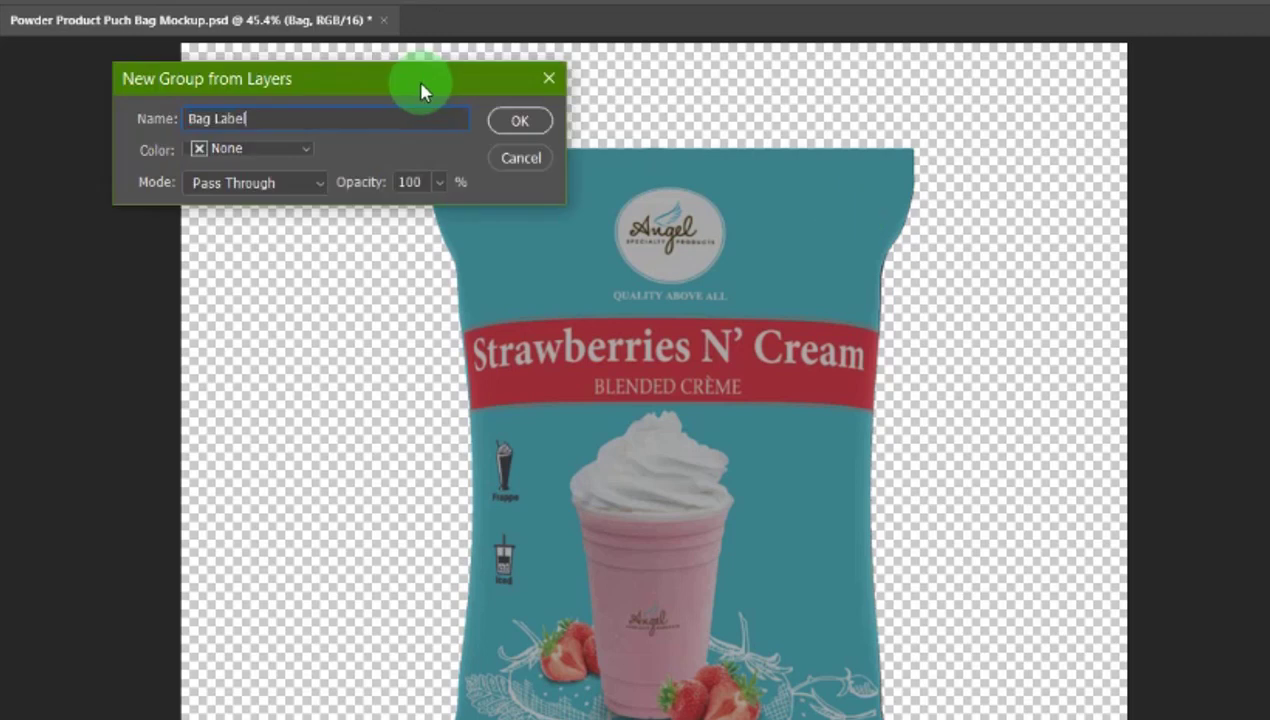
{"action": "left_click", "coordinate": [308, 152]}
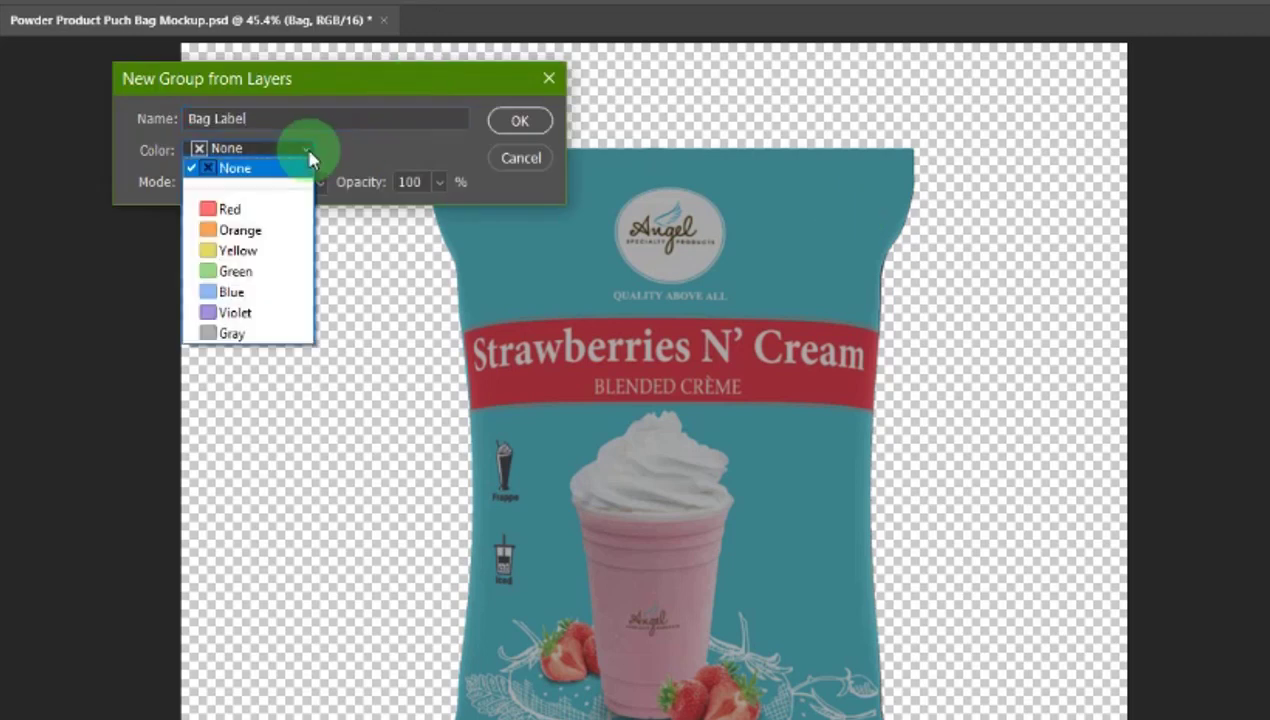
{"action": "left_click", "coordinate": [268, 292]}
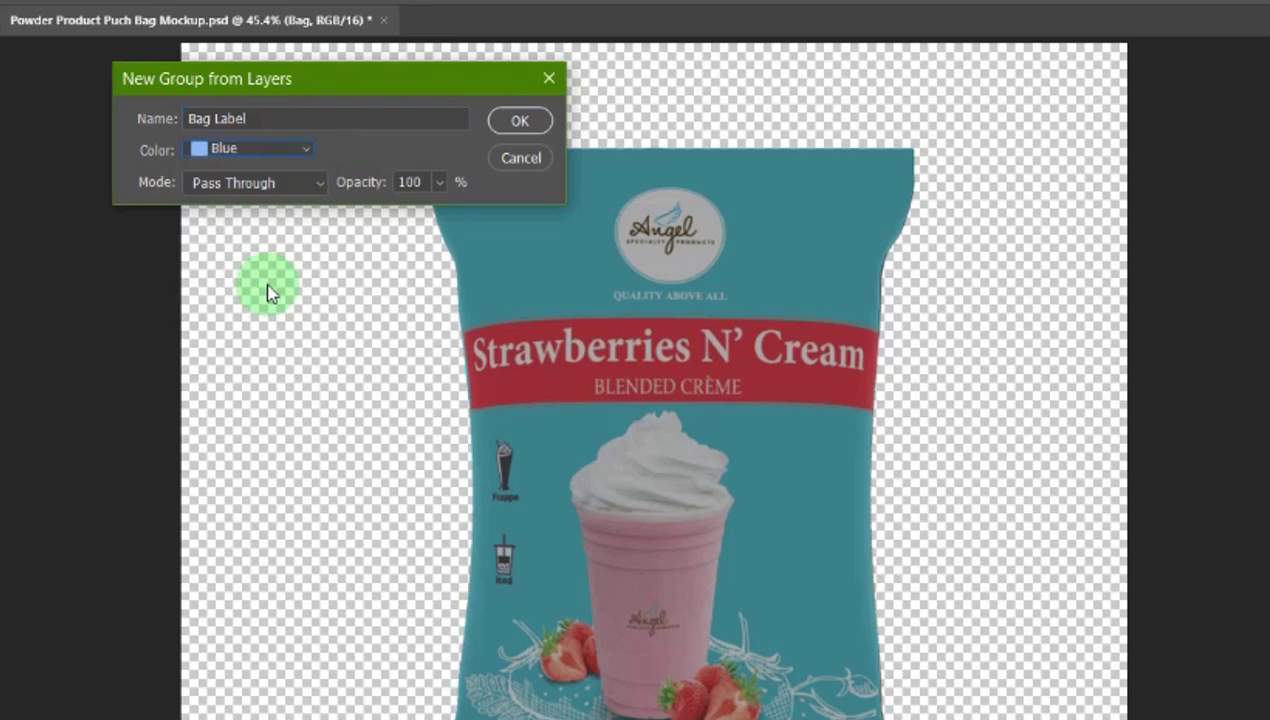
{"action": "left_click", "coordinate": [319, 189]}
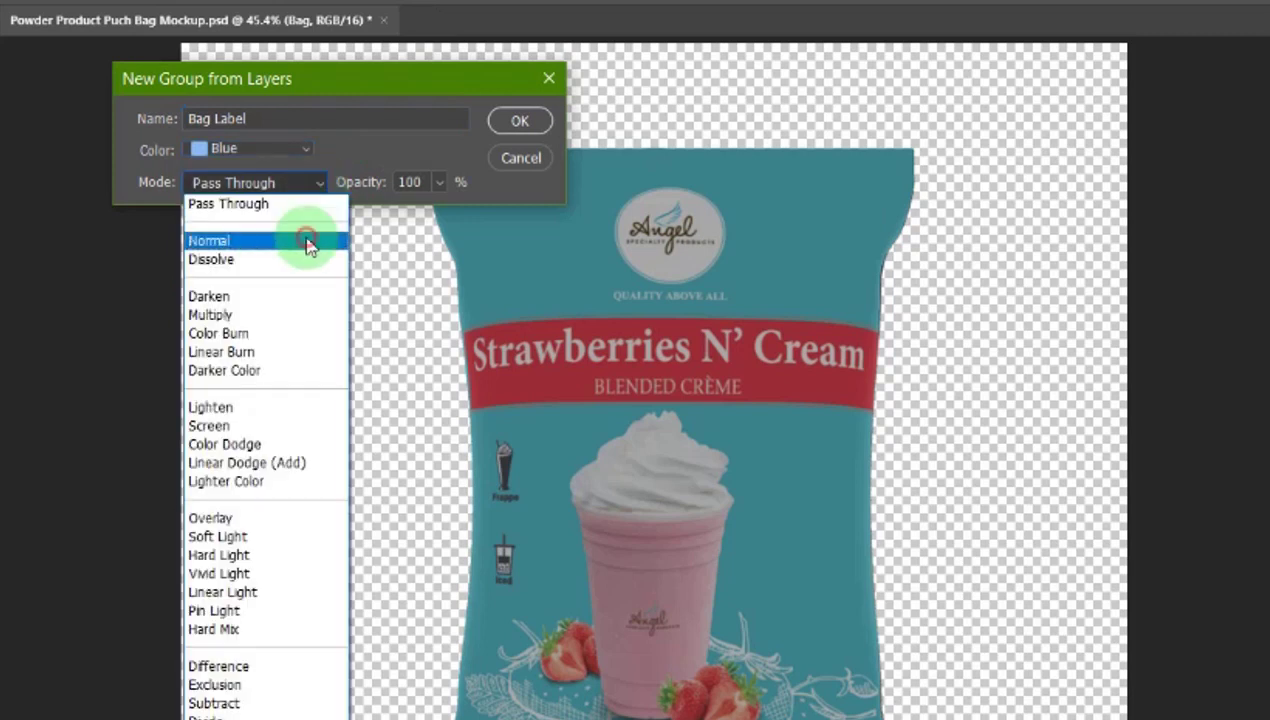
{"action": "left_click", "coordinate": [308, 243]}
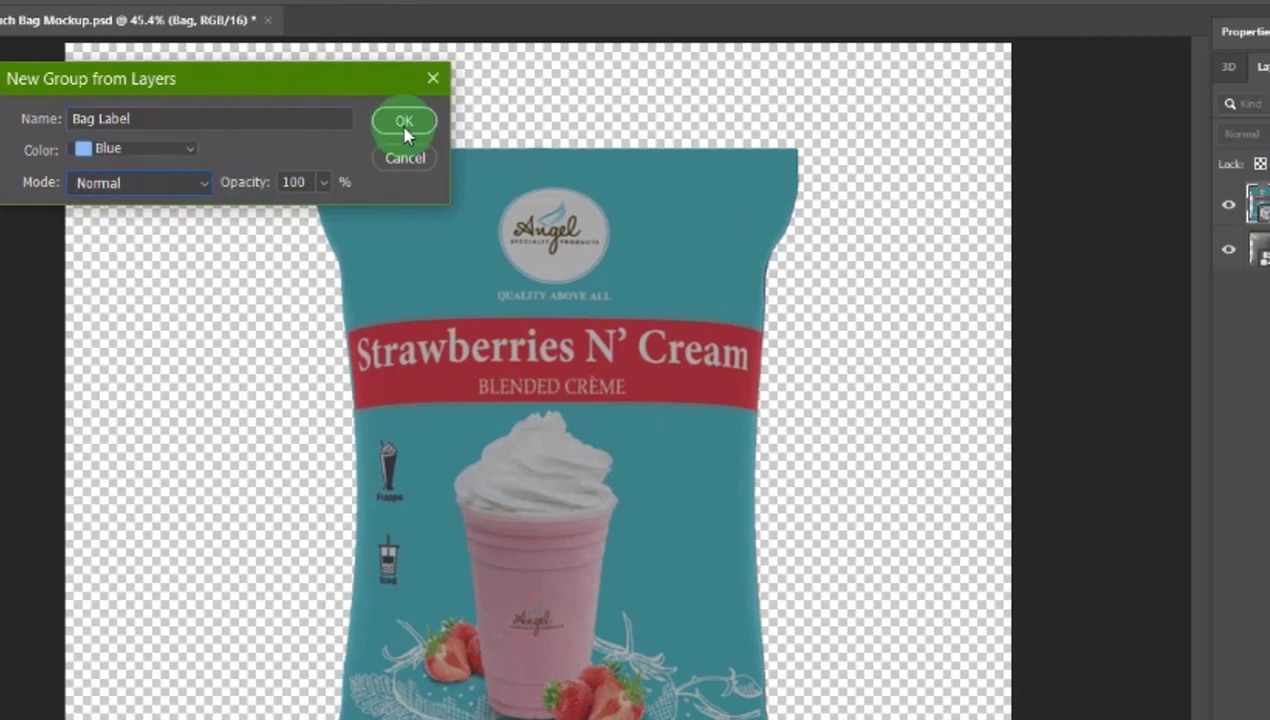
{"action": "left_click", "coordinate": [520, 122]}
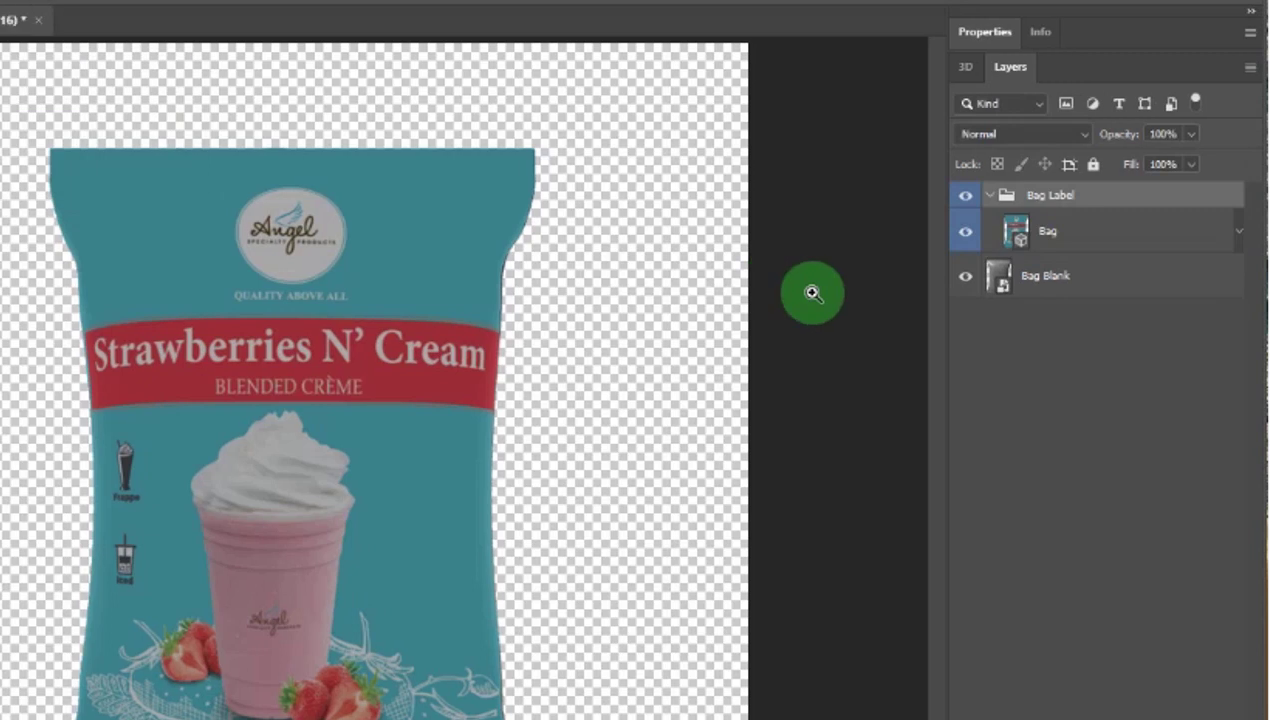
{"action": "left_click", "coordinate": [1095, 253]}
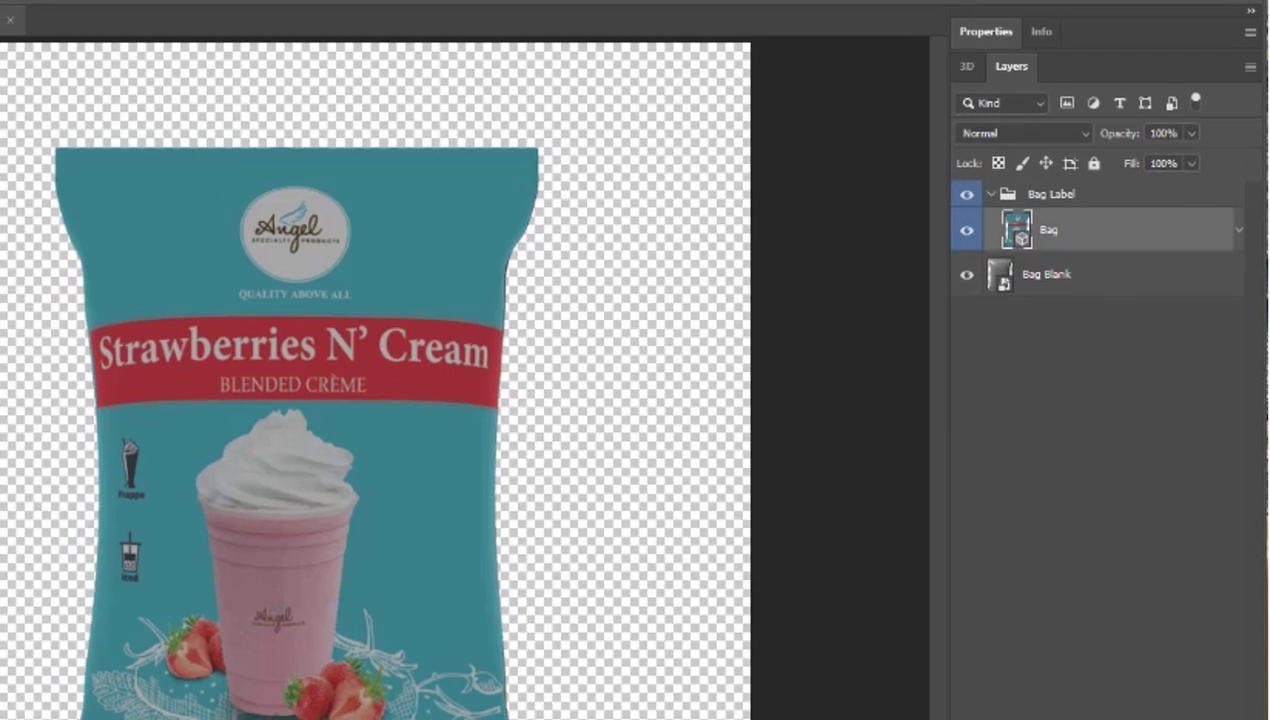
- Add a Curves 1 adjustment and load the Label Curve.acv preset into it
{"action": "left_click", "coordinate": [1137, 719]}
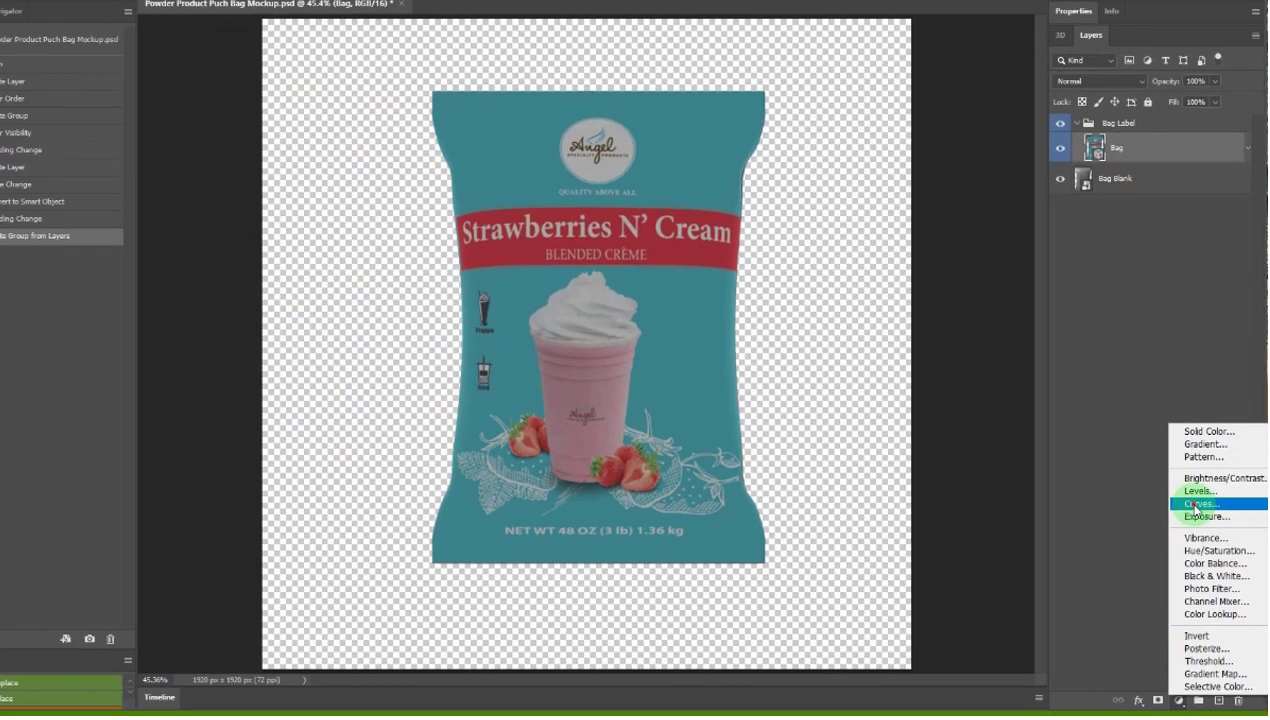
{"action": "left_click", "coordinate": [1196, 503]}
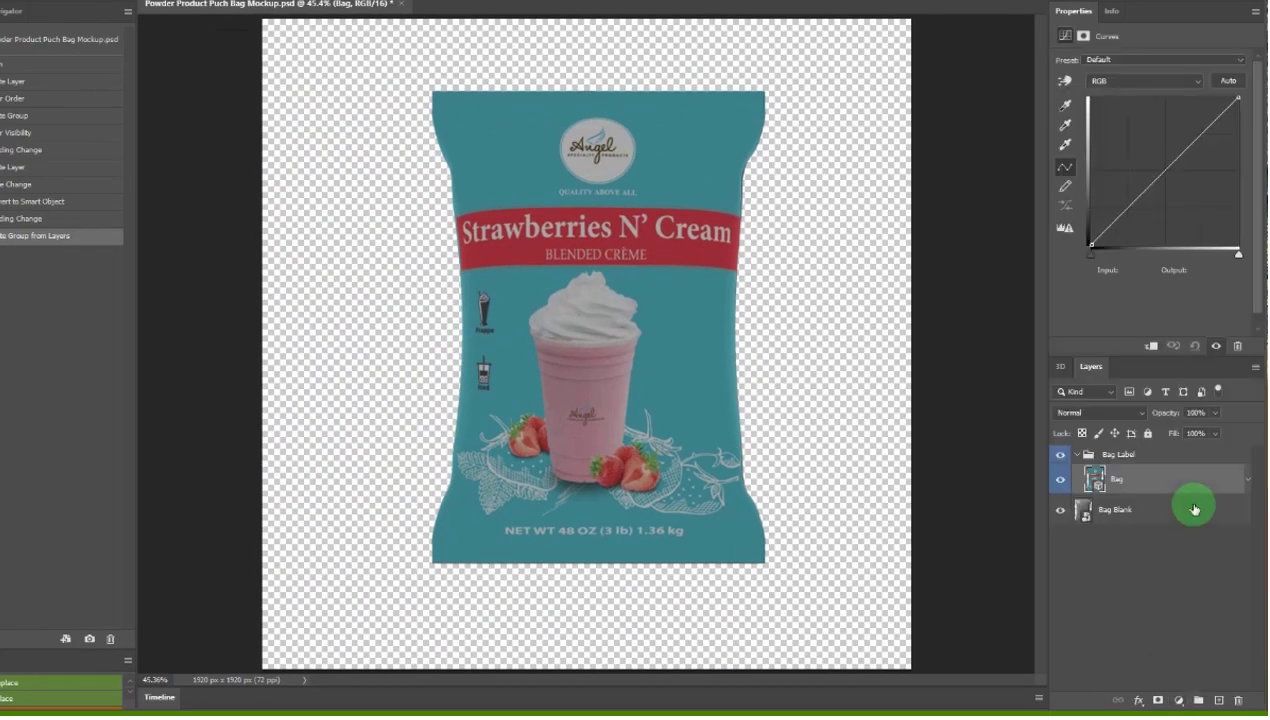
{"action": "left_click", "coordinate": [1256, 13]}
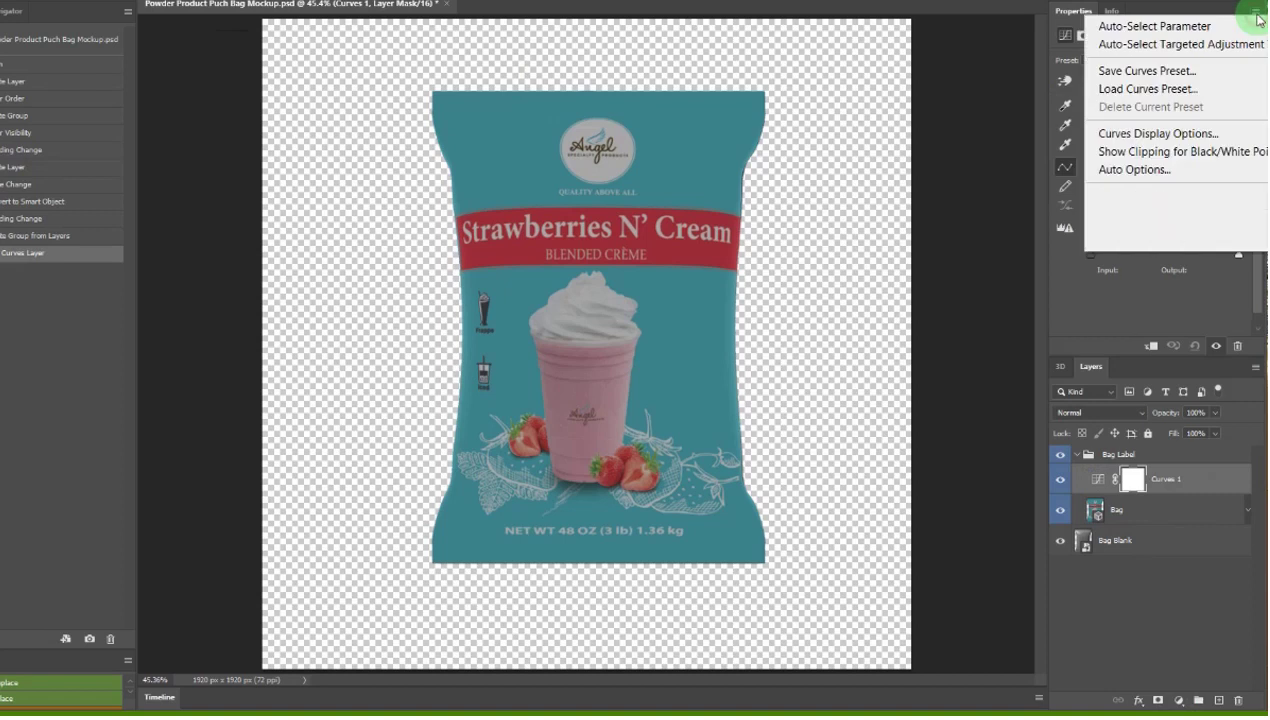
{"action": "left_click", "coordinate": [1142, 90]}
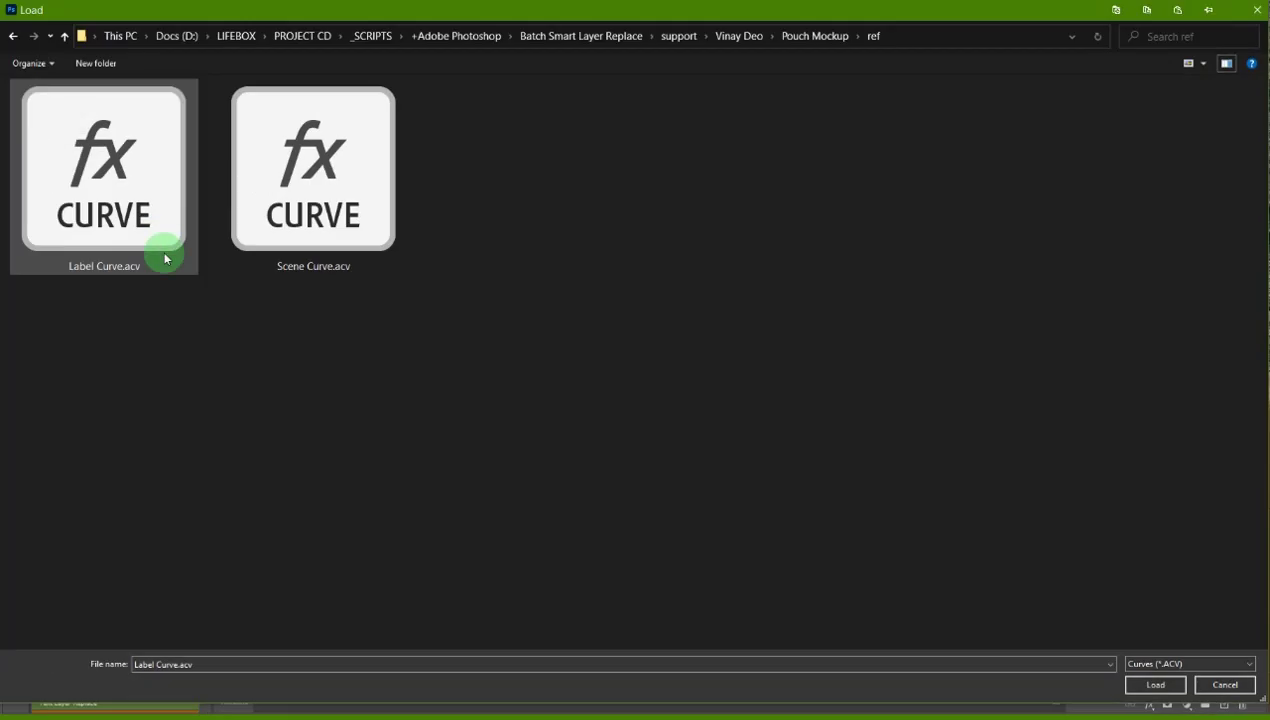
{"action": "left_click", "coordinate": [158, 240]}
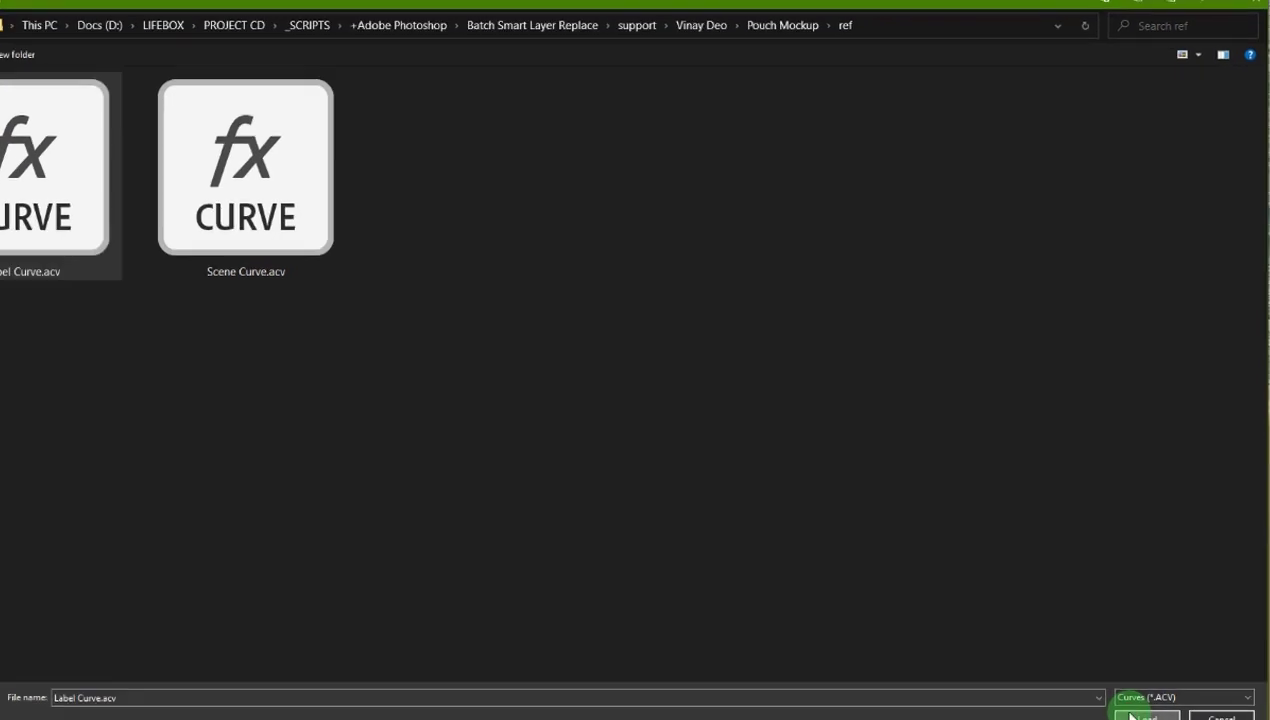
{"action": "left_click", "coordinate": [1131, 716]}
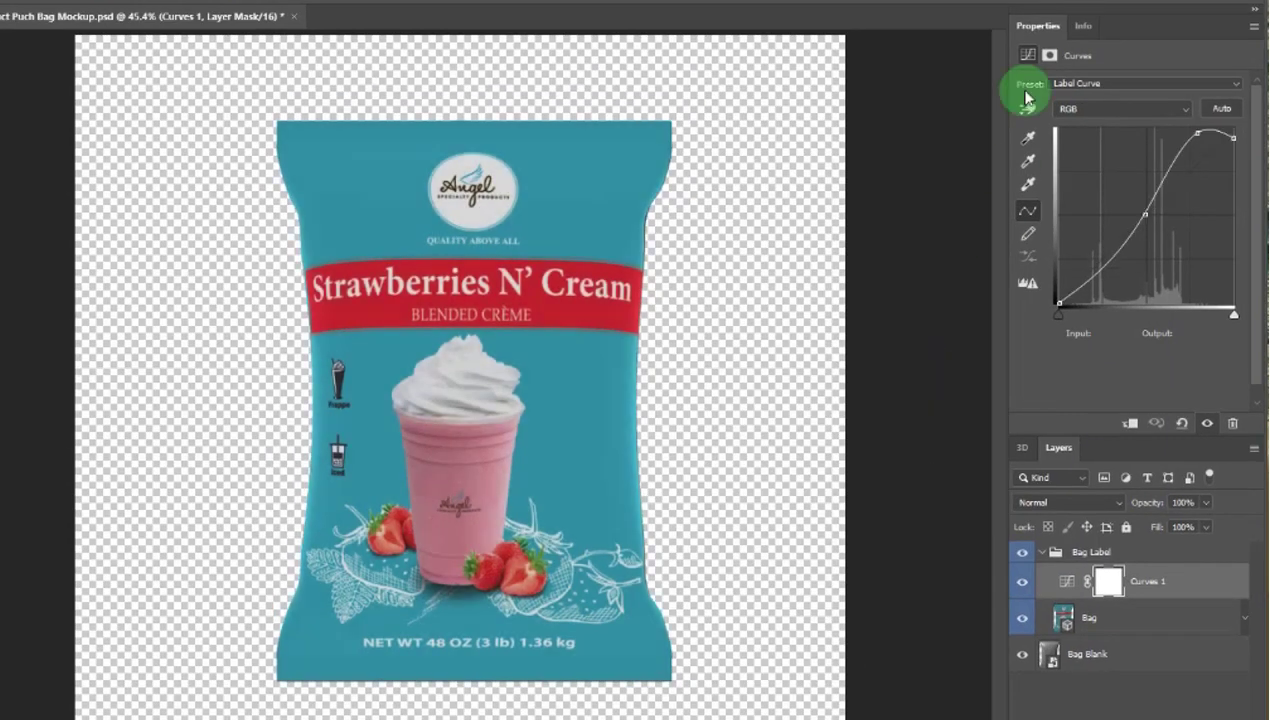
- Set the Bag Label group's blend mode to Overlay
{"action": "double_click", "coordinate": [1042, 27]}
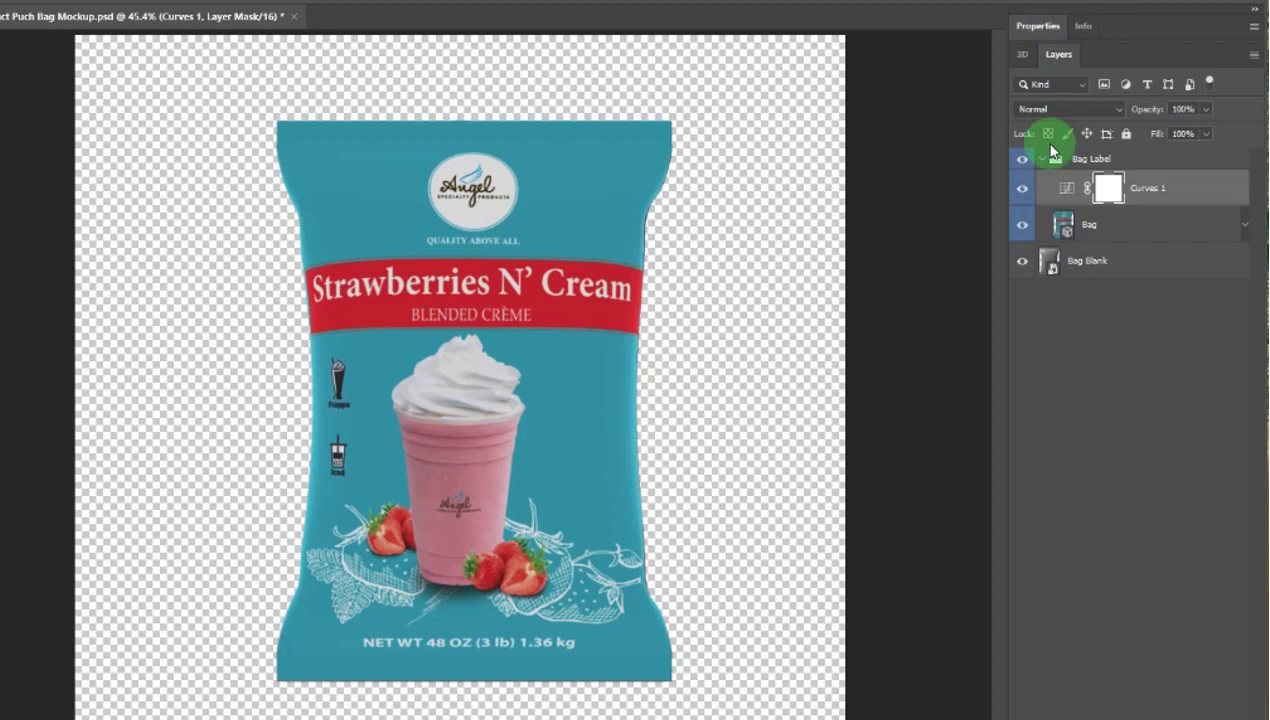
{"action": "key", "text": "alt+bracketright"}
{"action": "left_click", "coordinate": [1120, 112]}
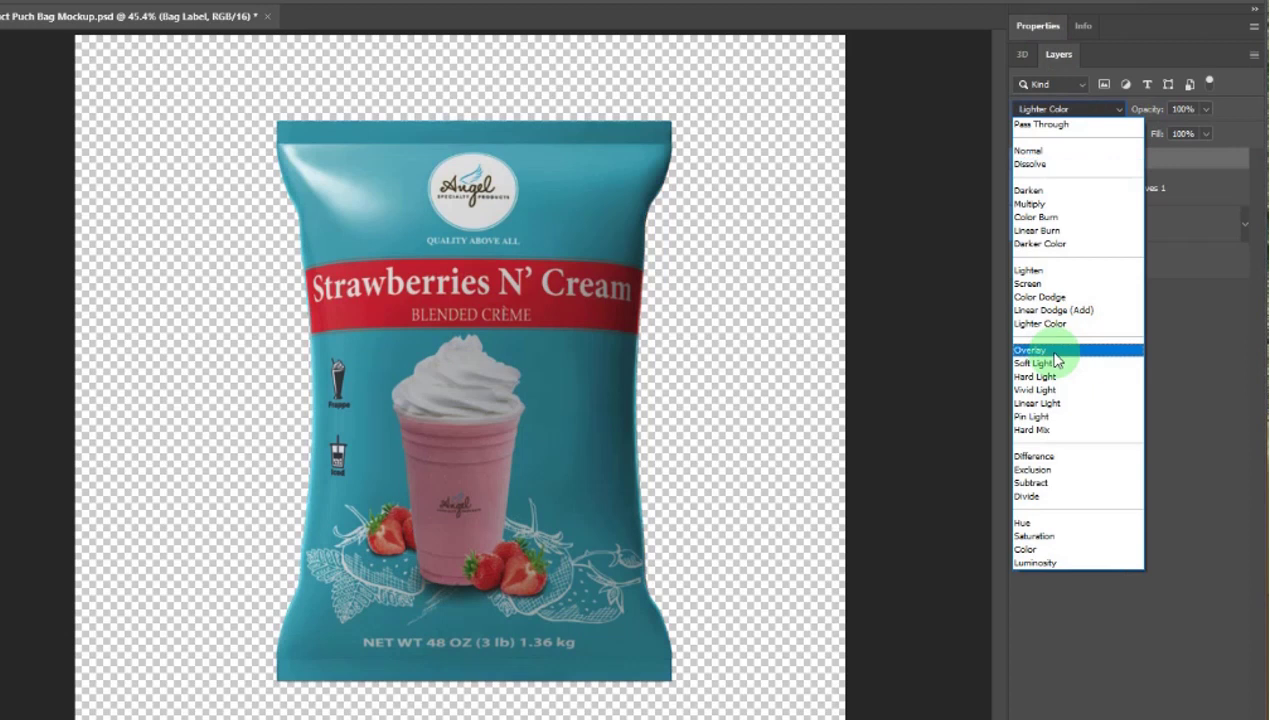
{"action": "left_click", "coordinate": [1054, 352]}
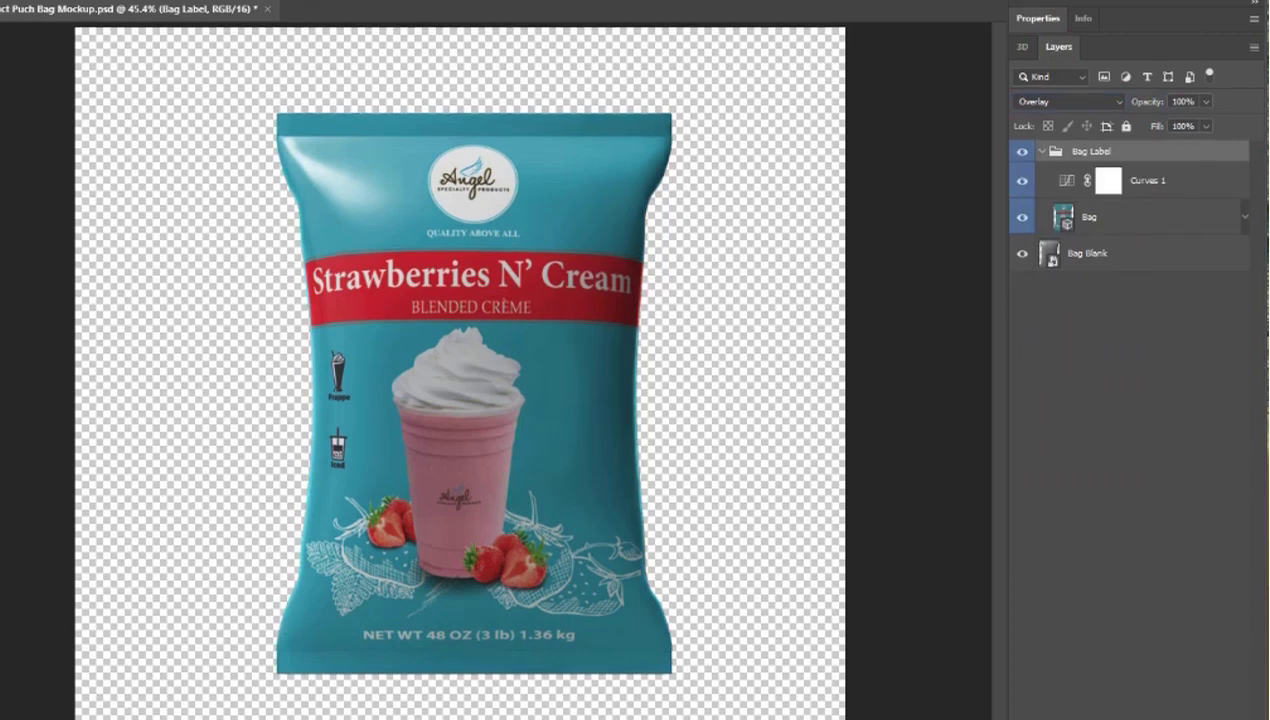
{"action": "left_click", "coordinate": [1163, 700]}
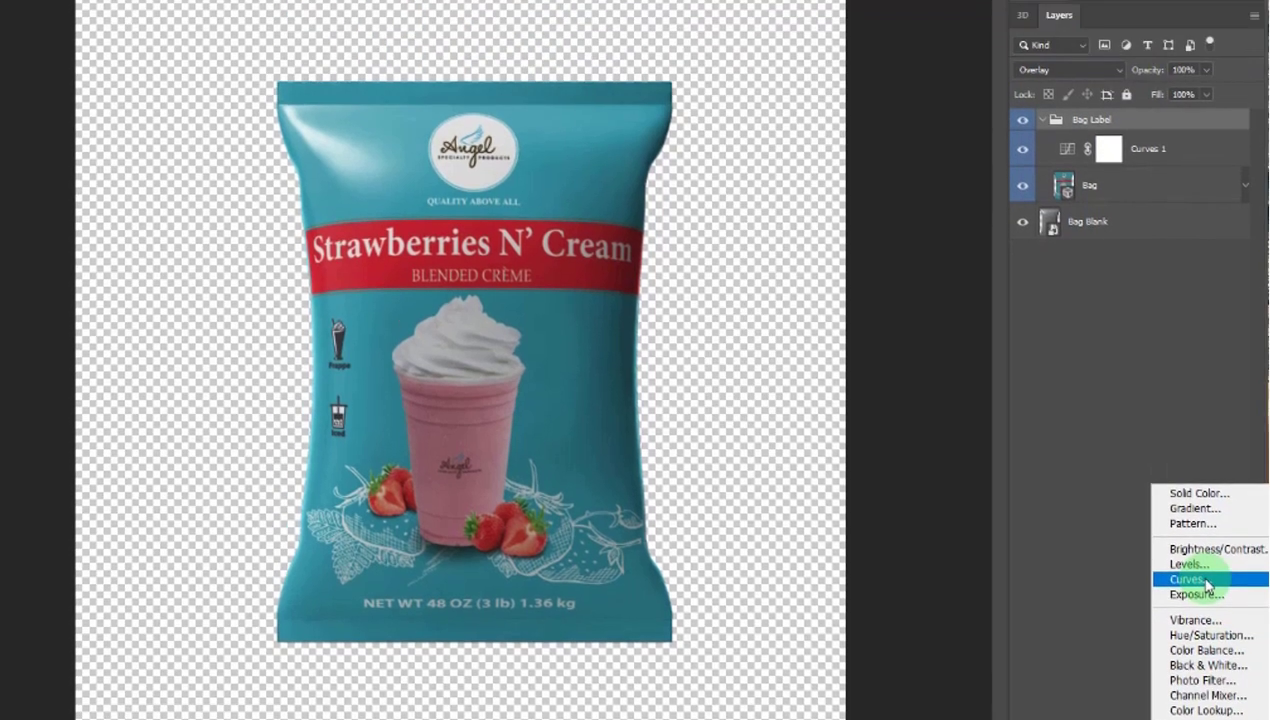
- Add a Curves 2 adjustment and move it above the Bag Label group
{"action": "left_click", "coordinate": [1192, 474]}
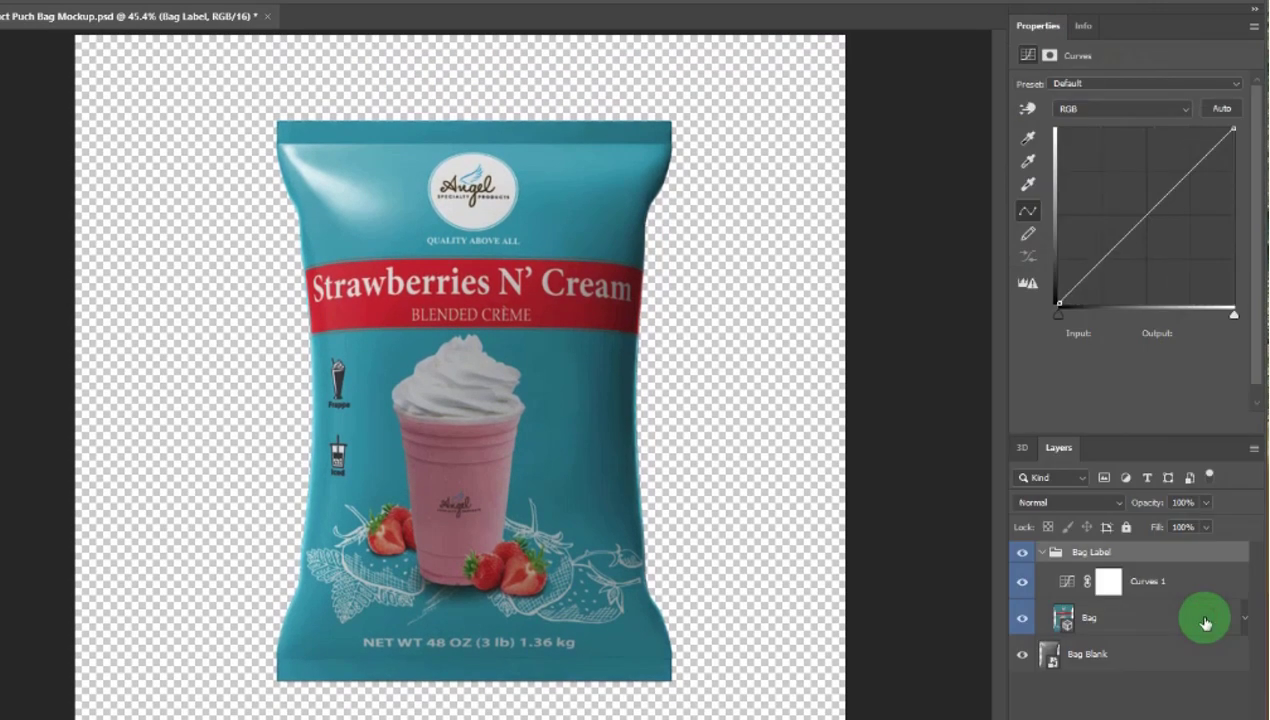
{"action": "left_click", "coordinate": [1104, 591]}
{"action": "left_click", "coordinate": [1067, 587]}
{"action": "key", "text": "ctrl+j"}
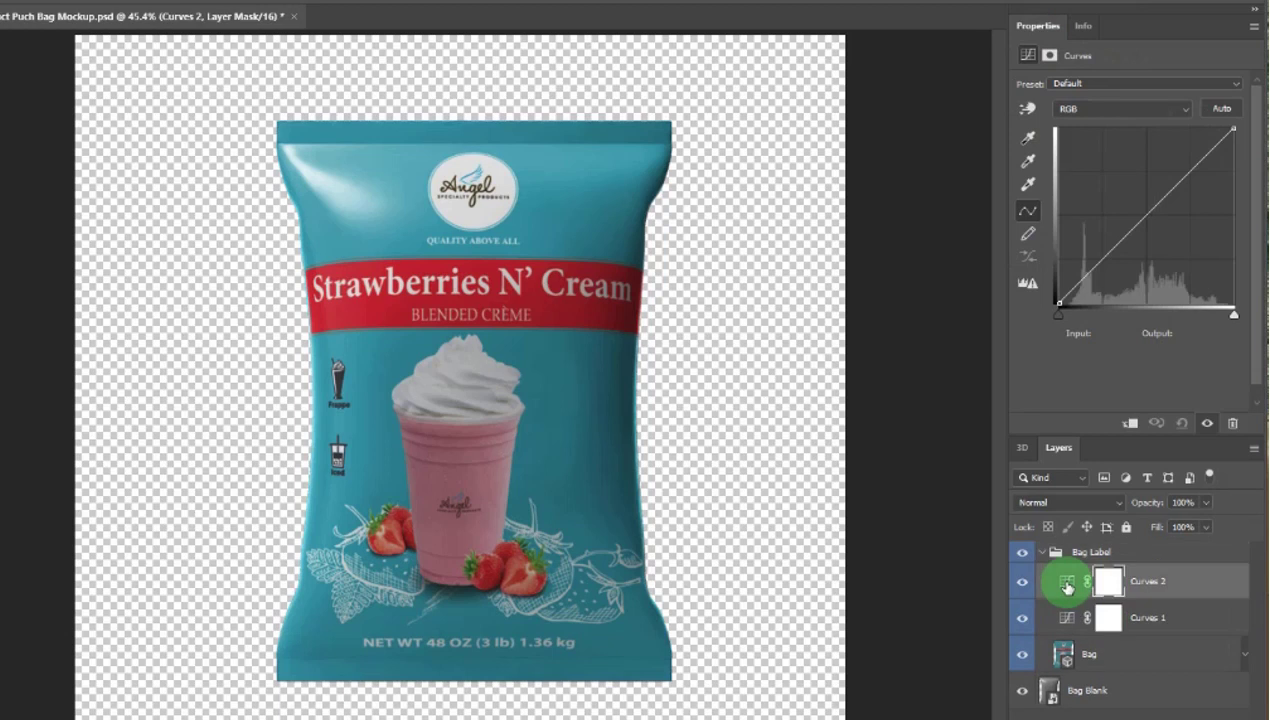
{"action": "left_click_drag", "start_coordinate": [1067, 587], "coordinate": [1073, 541]}
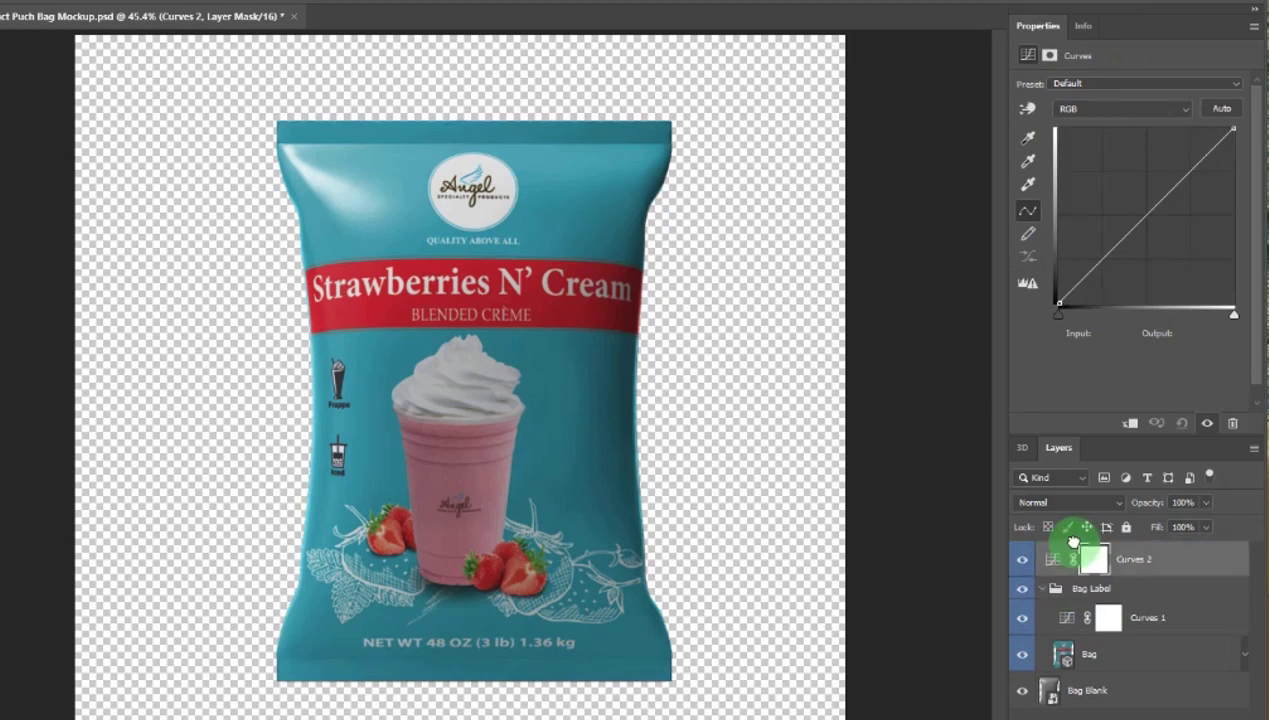
- Load the Scene Curve.acv preset into Curves 2
{"action": "left_click", "coordinate": [1254, 31]}
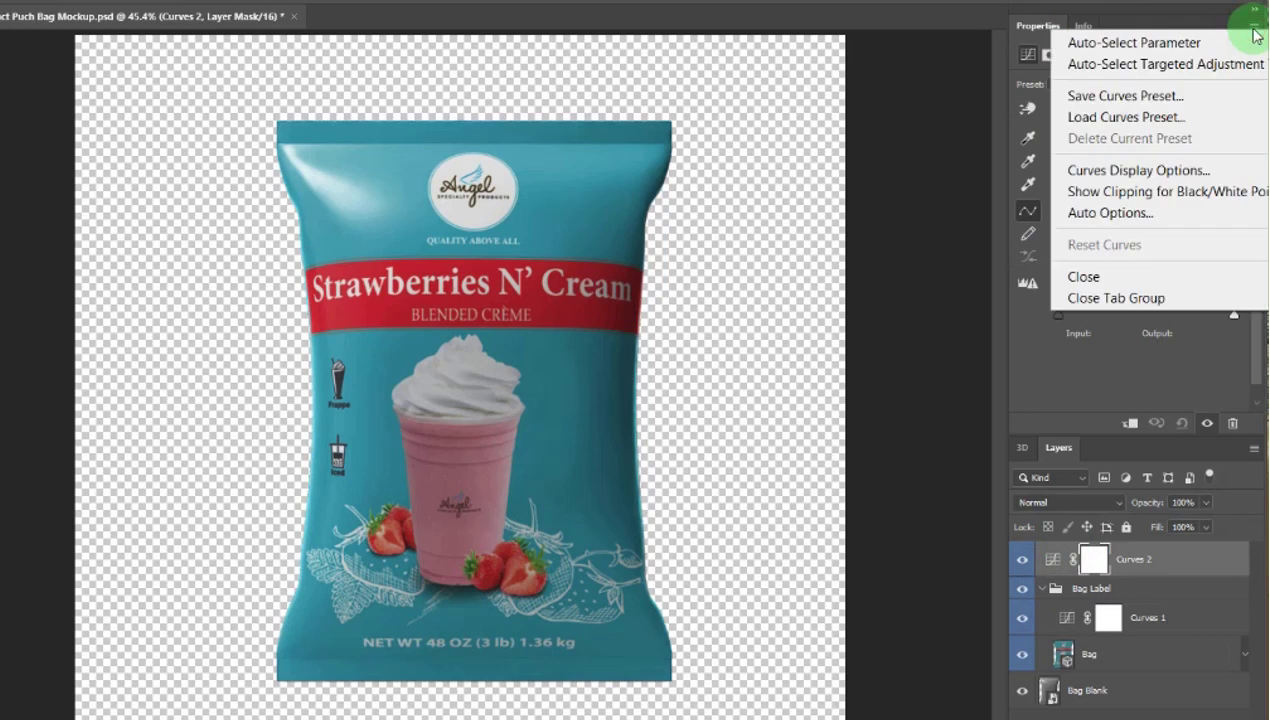
{"action": "left_click", "coordinate": [1132, 117]}
{"action": "left_click", "coordinate": [354, 227]}
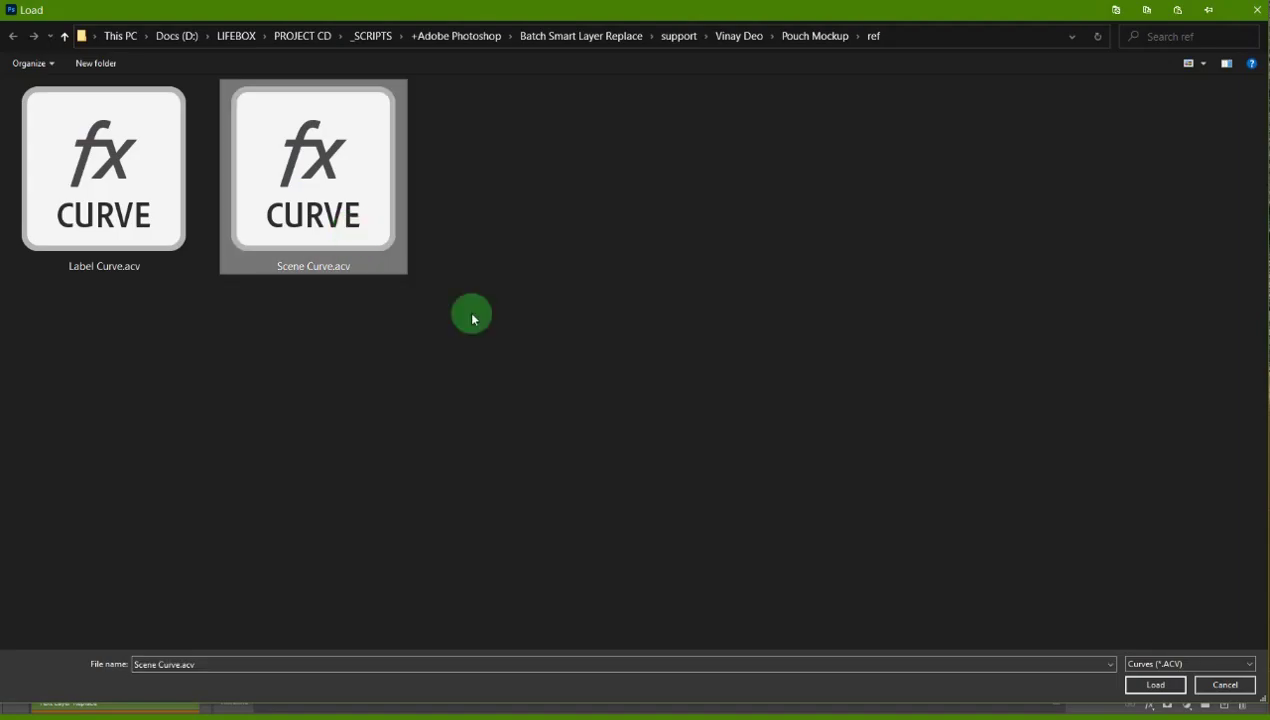
{"action": "left_click", "coordinate": [1172, 689]}
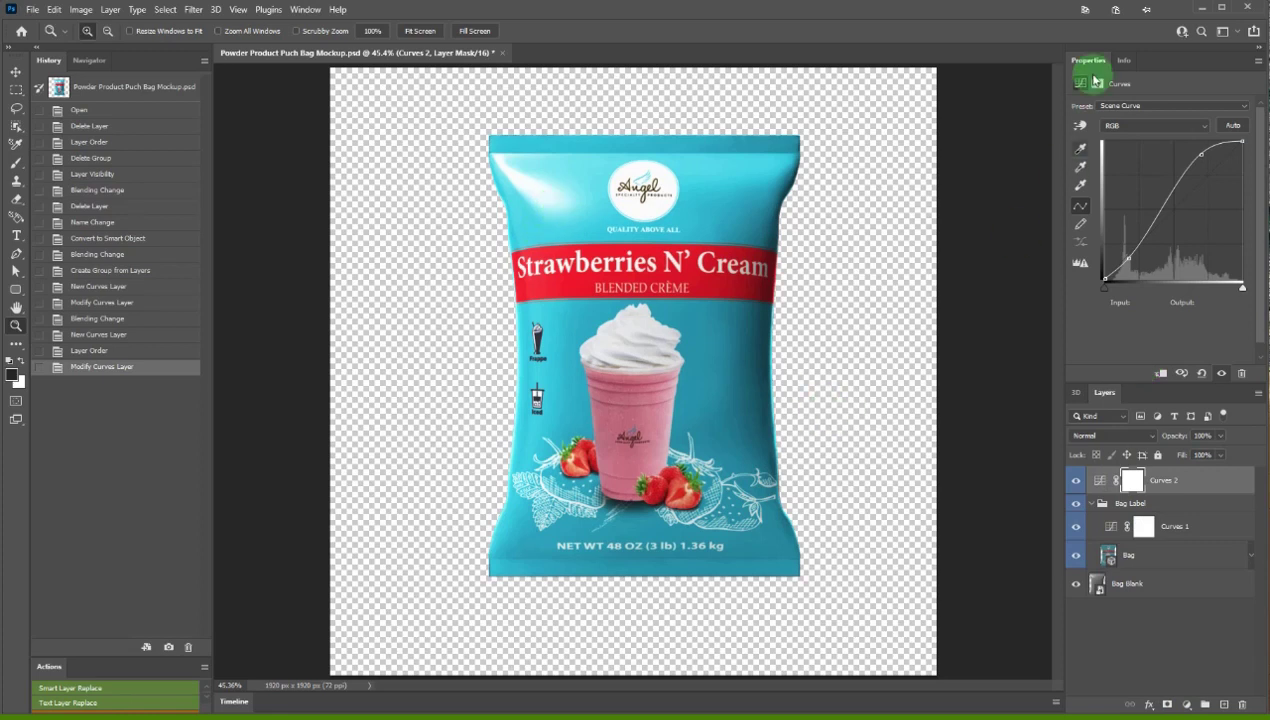
{"action": "left_click_drag", "start_coordinate": [1090, 58], "coordinate": [1092, 63]}
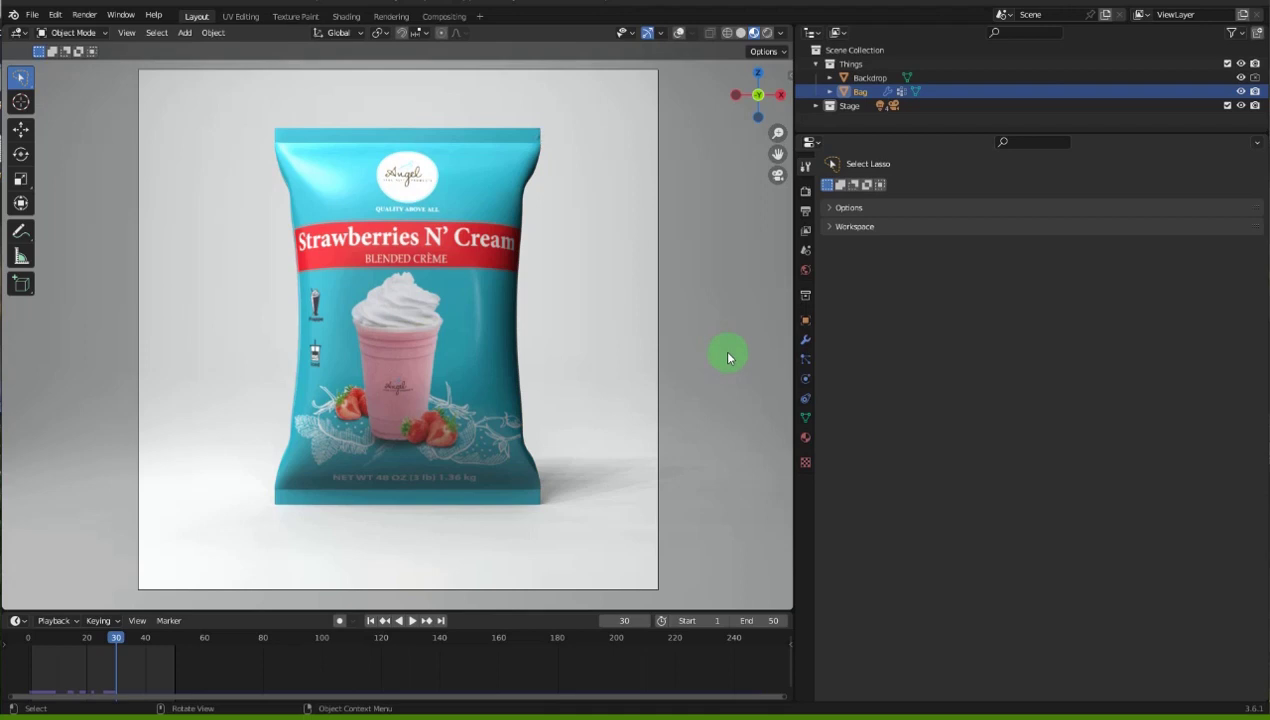
- Set the Bag material's Base Color image to Bag Film.001 and collapse the Surface panel
{"action": "left_click", "coordinate": [806, 440]}
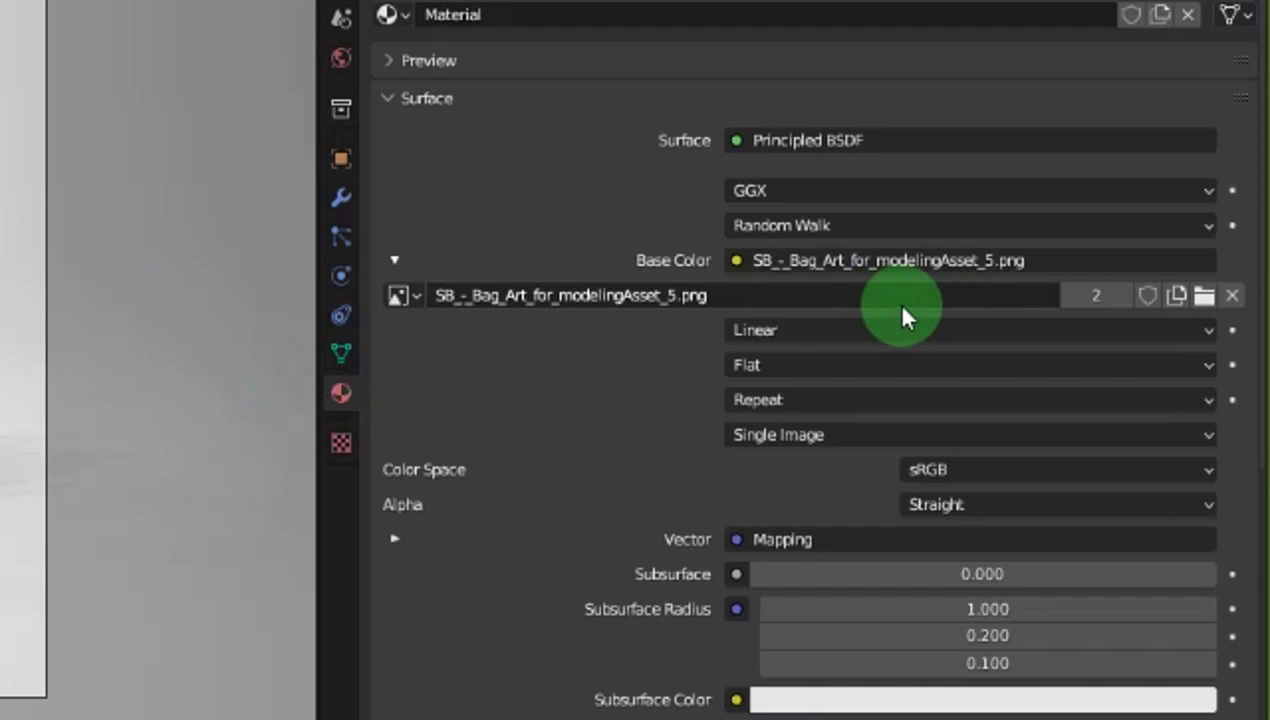
{"action": "left_click", "coordinate": [410, 295]}
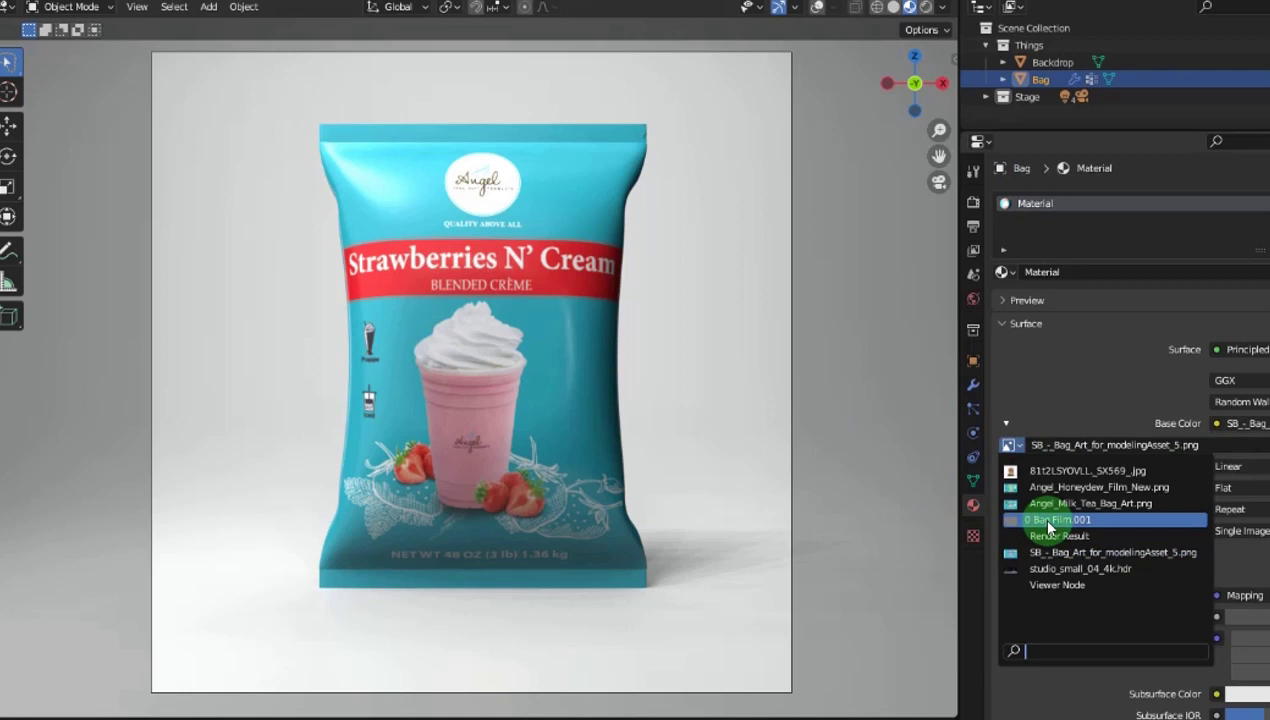
{"action": "left_click", "coordinate": [1055, 520]}
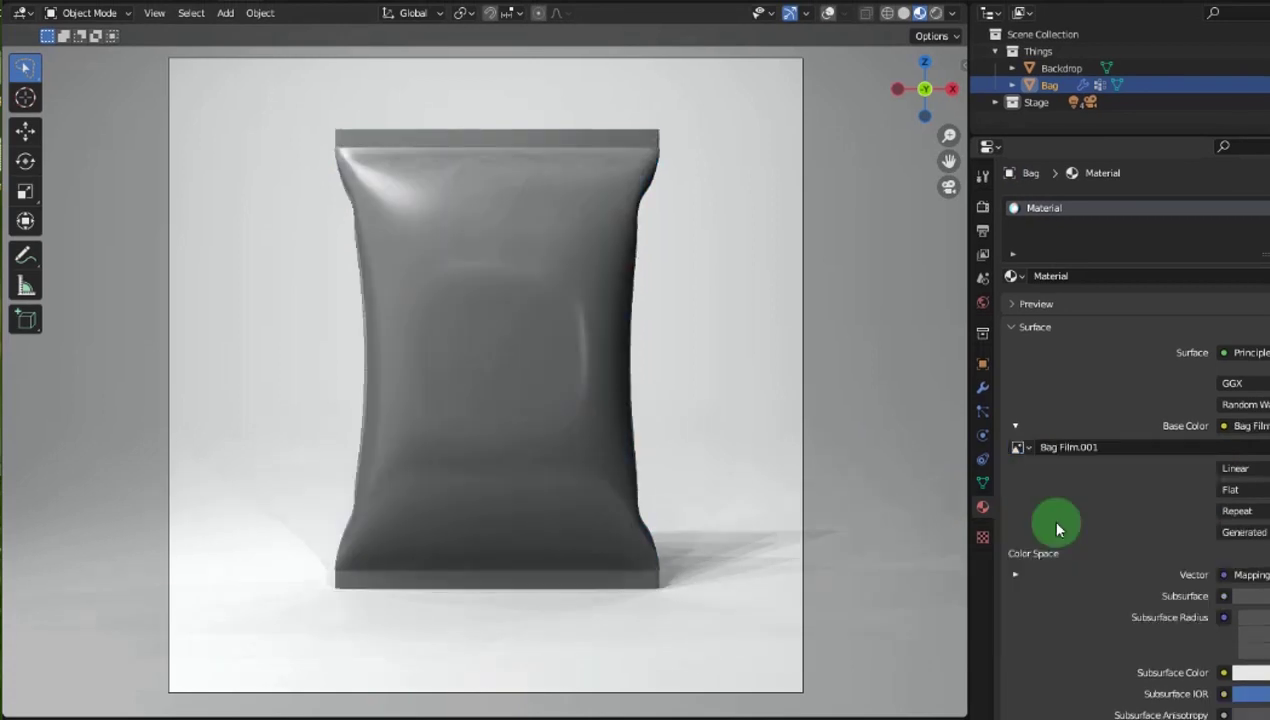
{"action": "left_click", "coordinate": [1015, 330]}
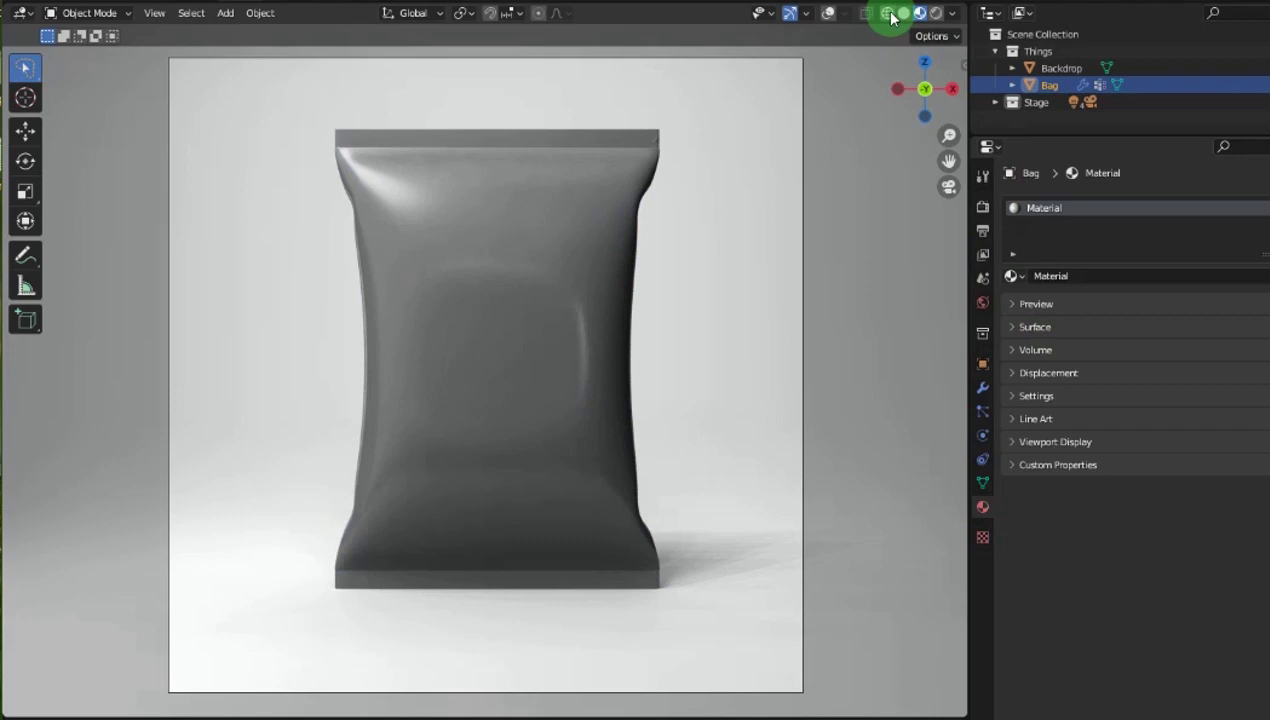
- In wireframe view, re-enable the Backdrop for rendering and switch to the Rendering workspace
{"action": "key", "text": "shift+z"}
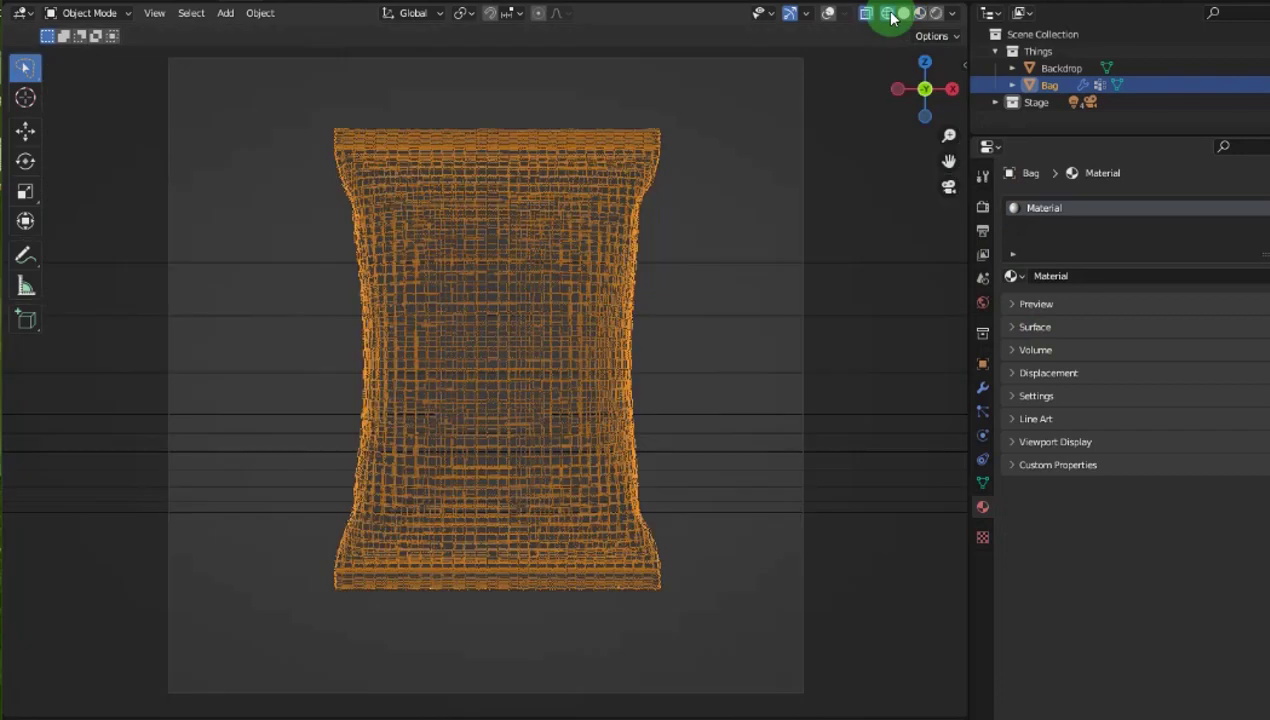
{"action": "left_click", "coordinate": [823, 268]}
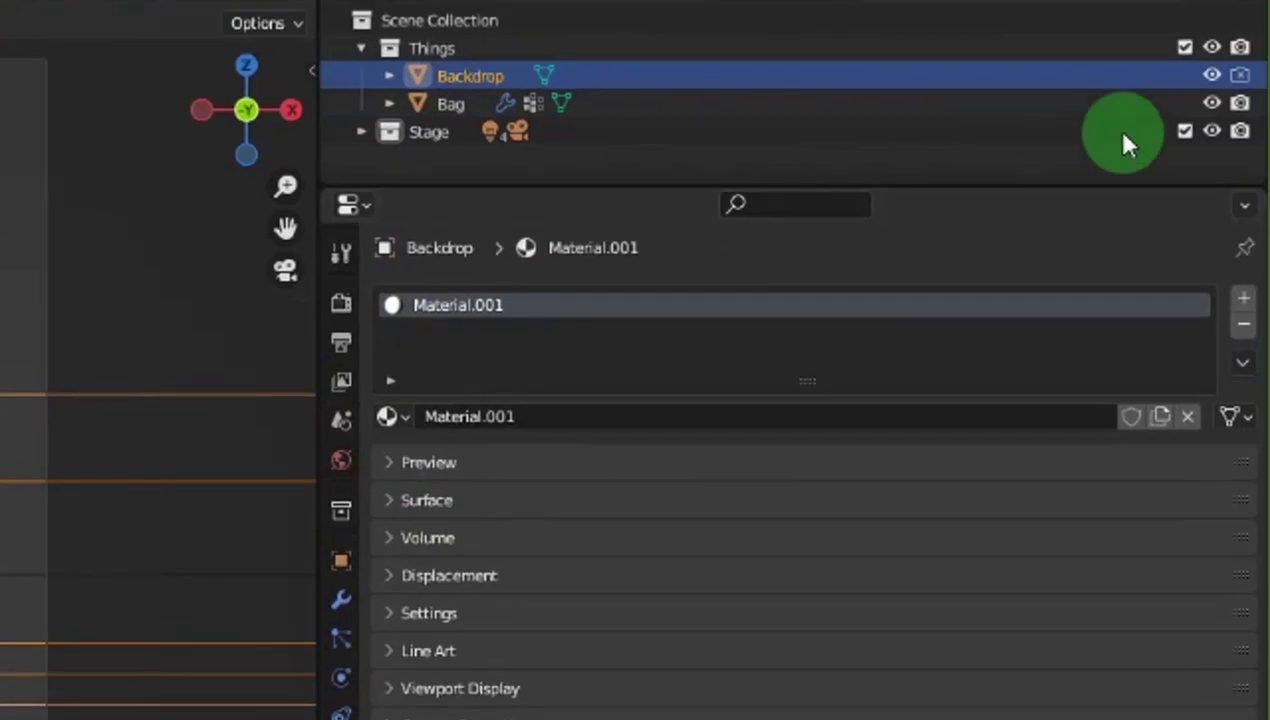
{"action": "left_click", "coordinate": [1240, 77]}
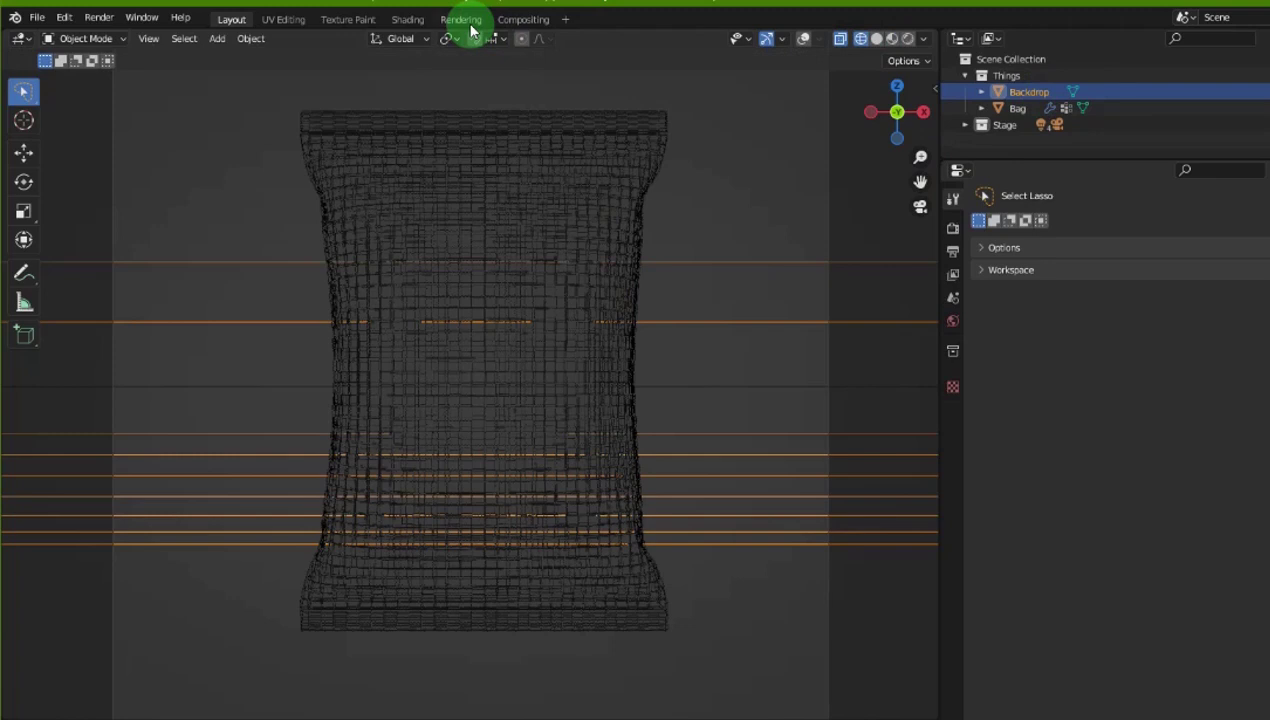
{"action": "left_click", "coordinate": [462, 20]}
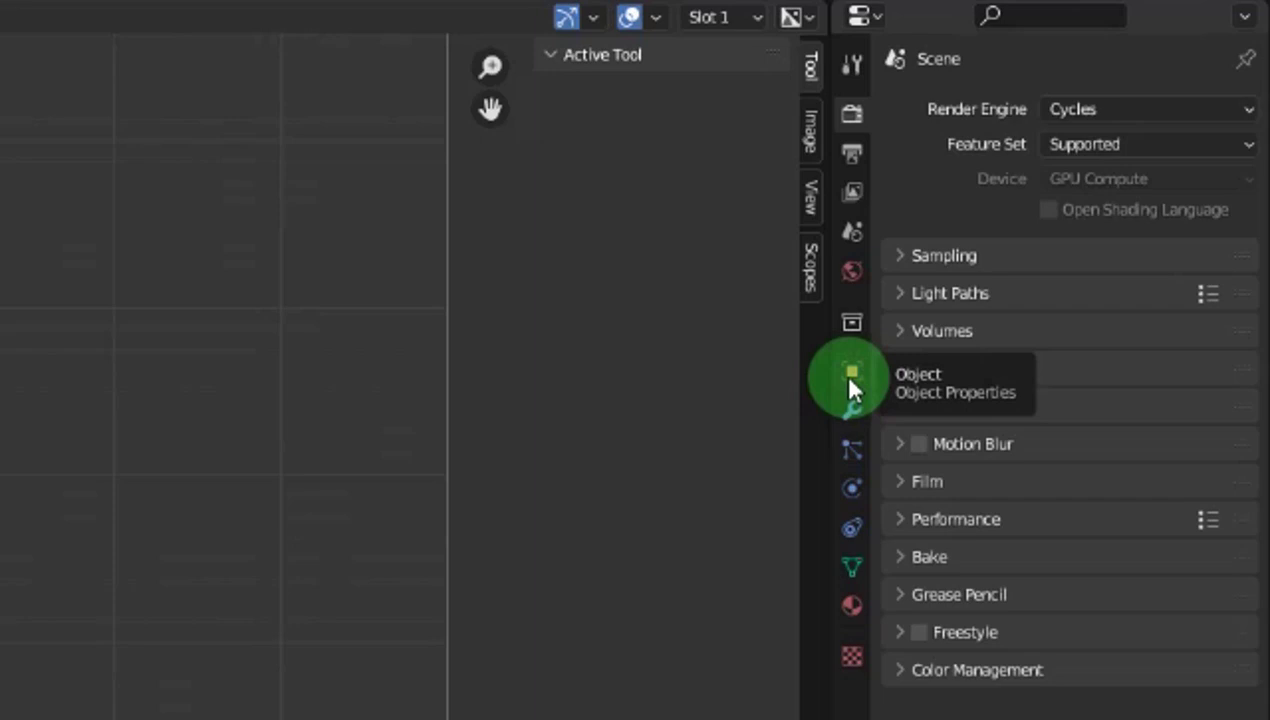
- Raise Cycles render max samples from 1 to 2 and turn on render denoising
{"action": "left_click", "coordinate": [850, 385]}
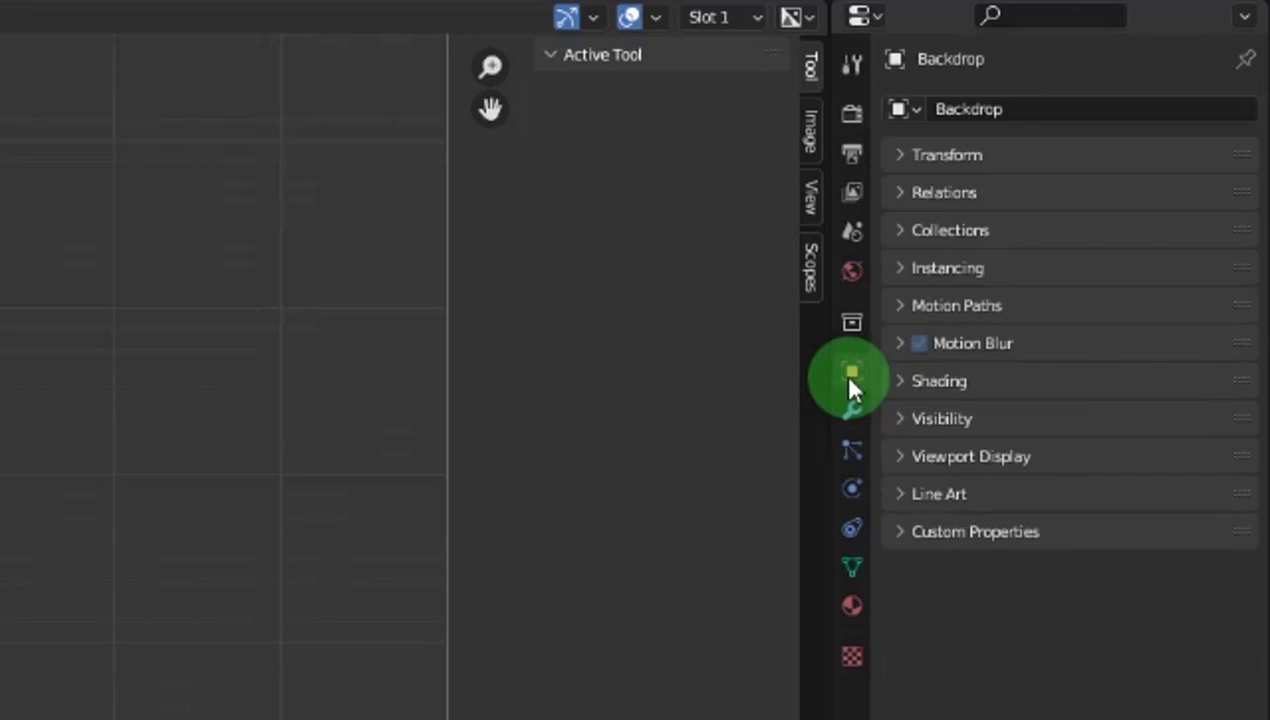
{"action": "left_click", "coordinate": [900, 424]}
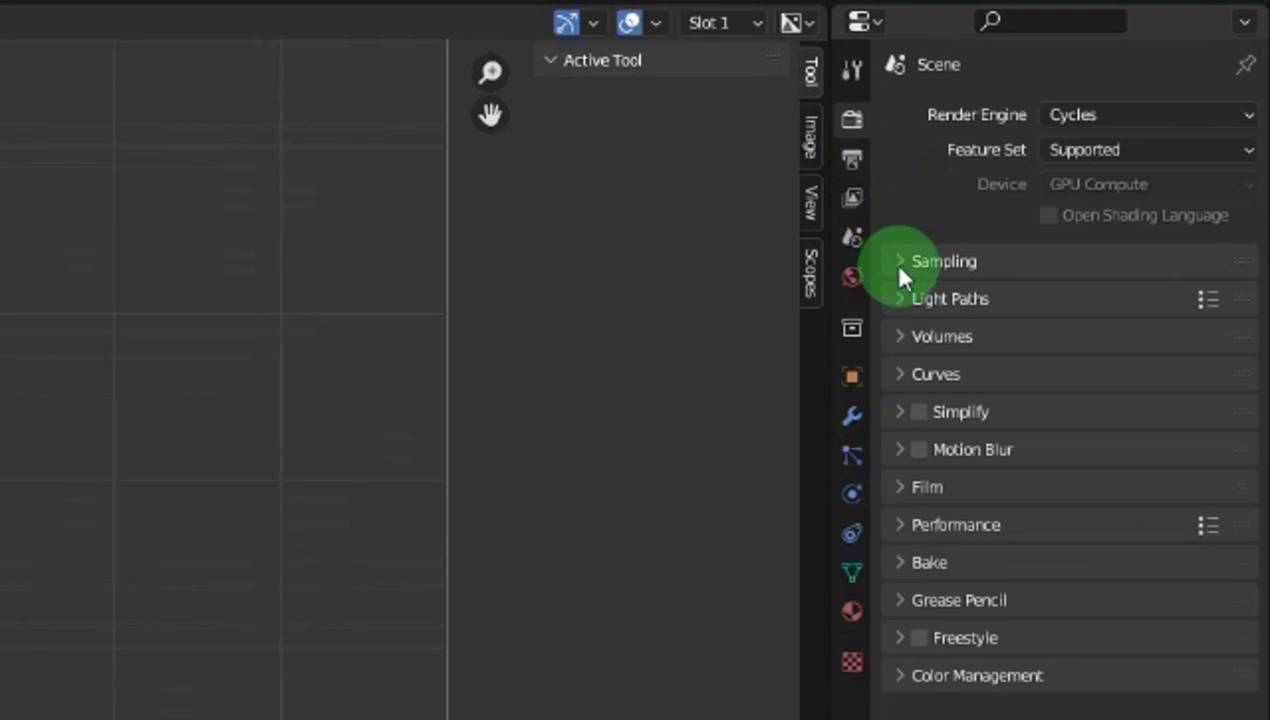
{"action": "left_click", "coordinate": [900, 264]}
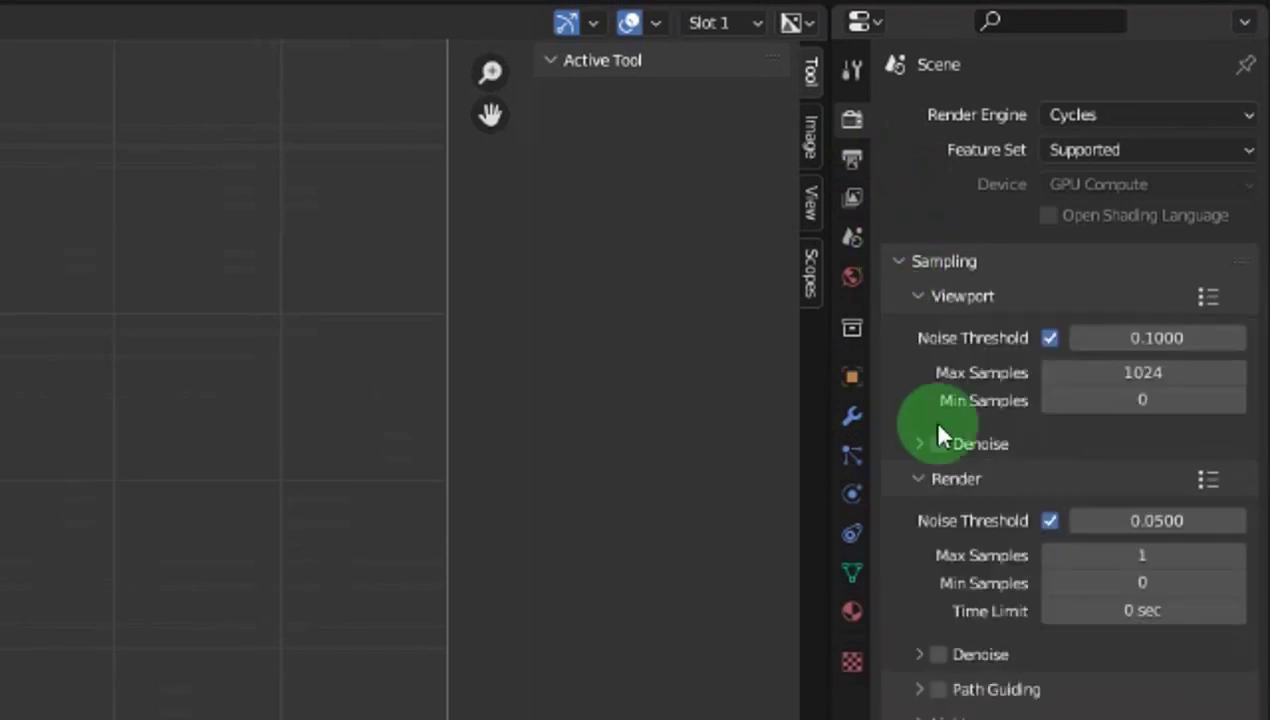
{"action": "left_click", "coordinate": [1238, 556]}
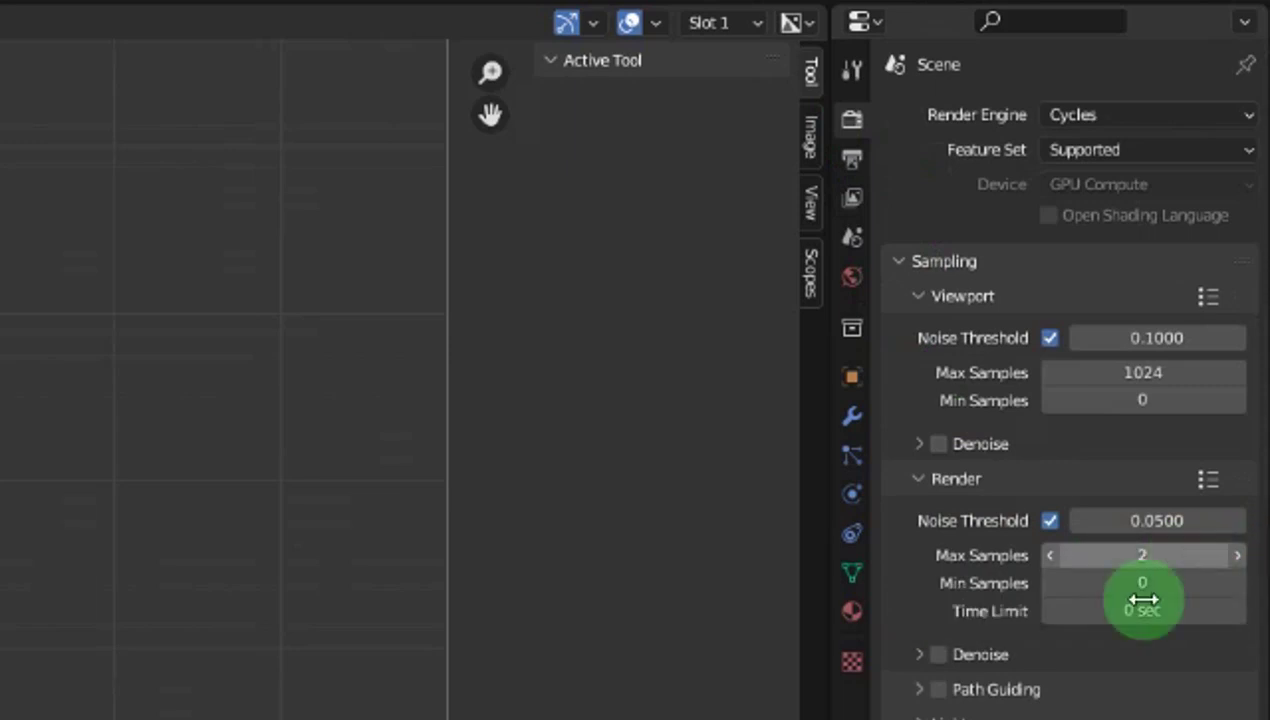
{"action": "left_click", "coordinate": [942, 656]}
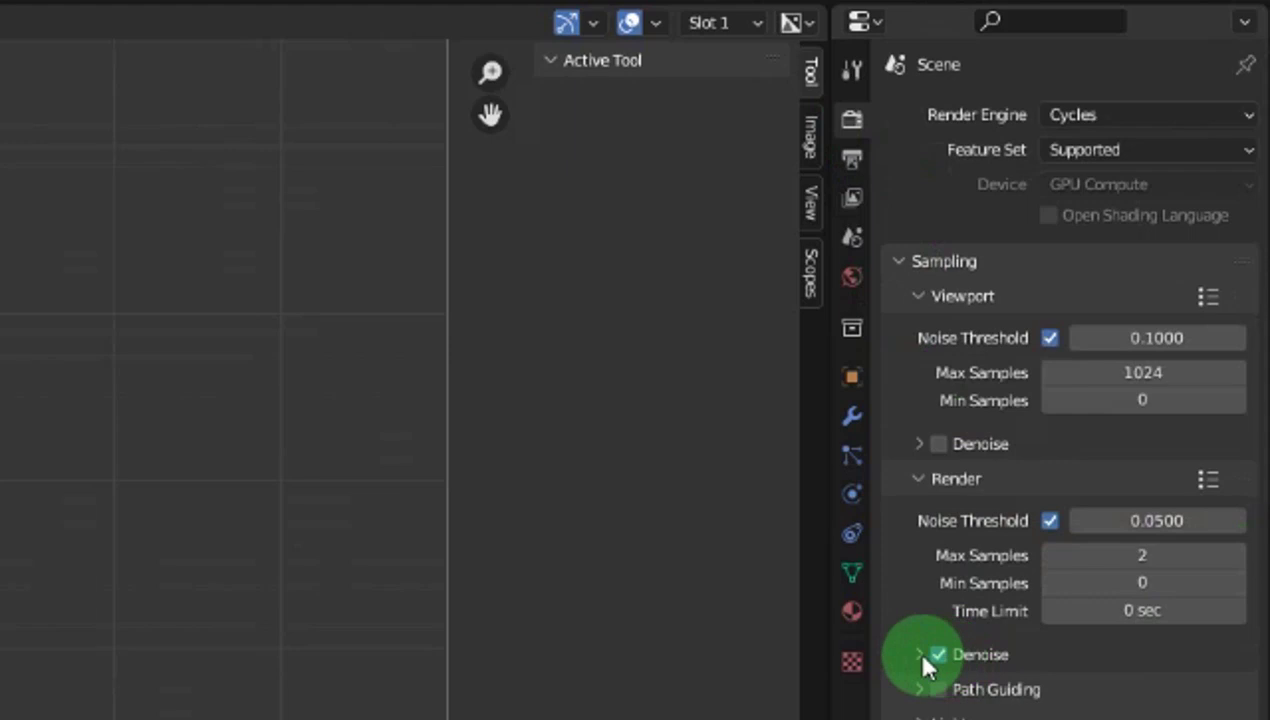
- Enable Film Transparent so the rendered background is transparent
{"action": "scroll", "coordinate": [925, 620], "scroll_direction": "down", "scroll_amount": 2}
{"action": "left_click", "coordinate": [920, 608]}
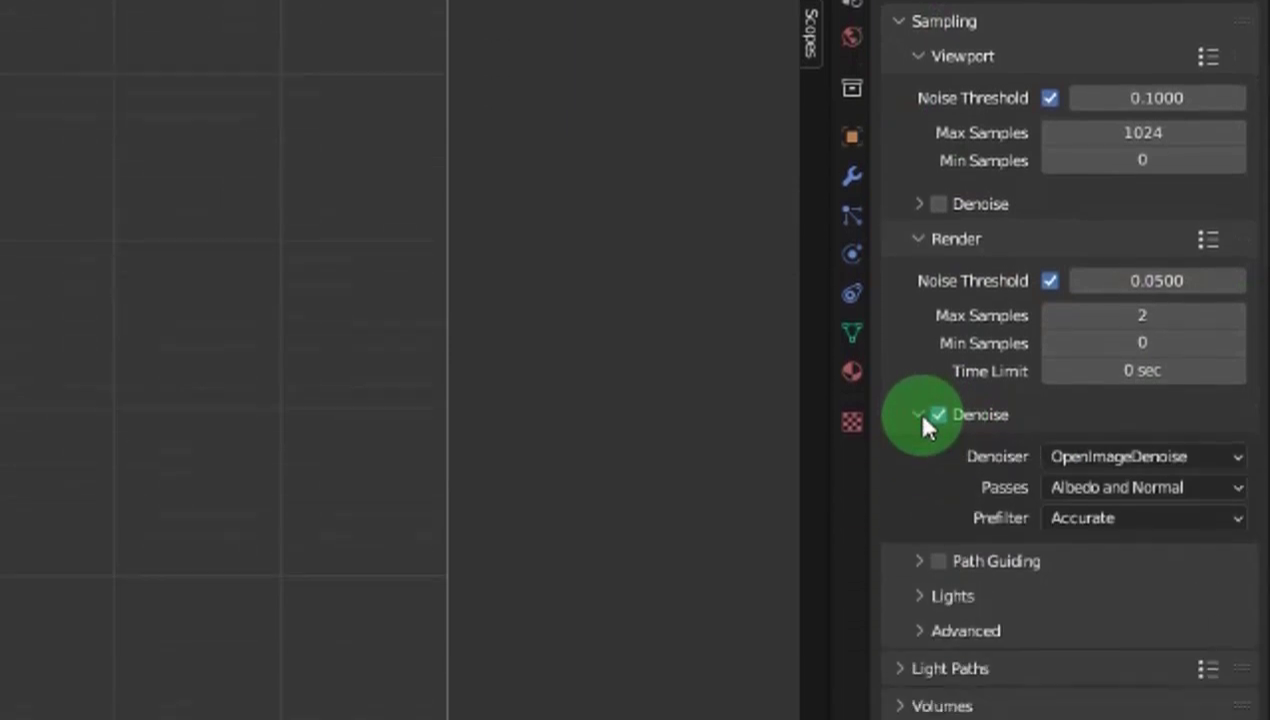
{"action": "left_click", "coordinate": [921, 415]}
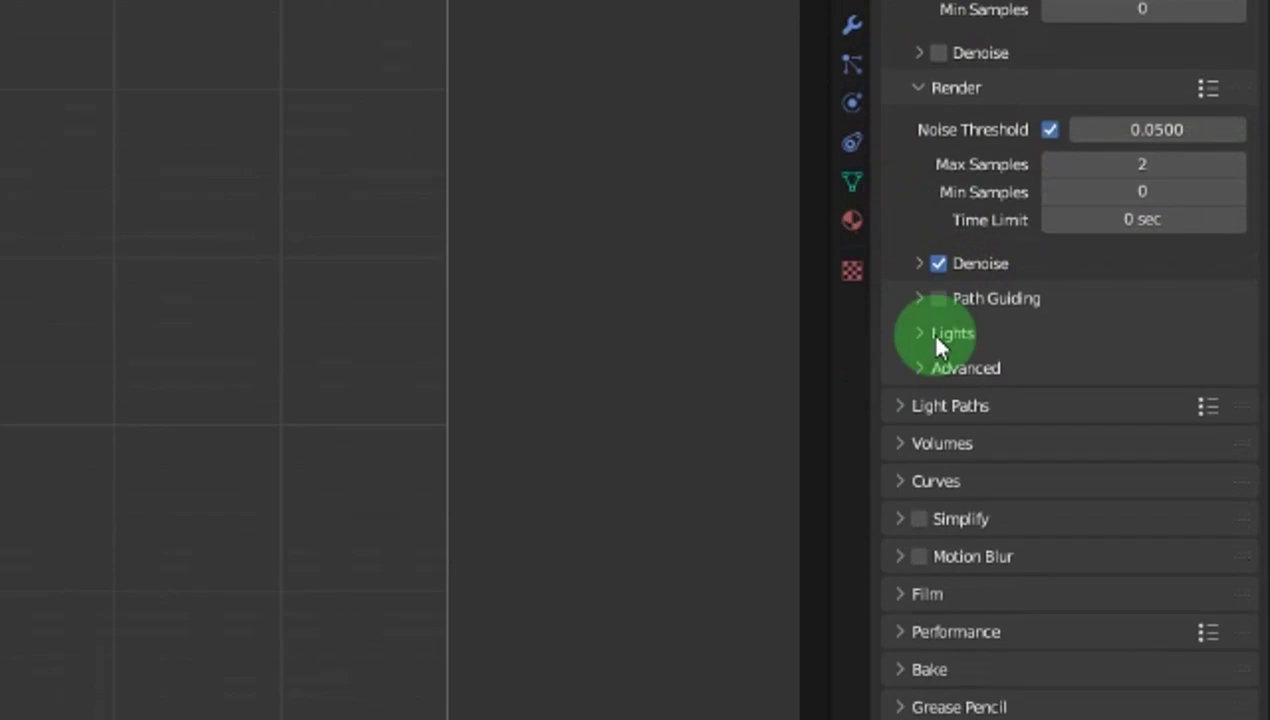
{"action": "left_click", "coordinate": [912, 453]}
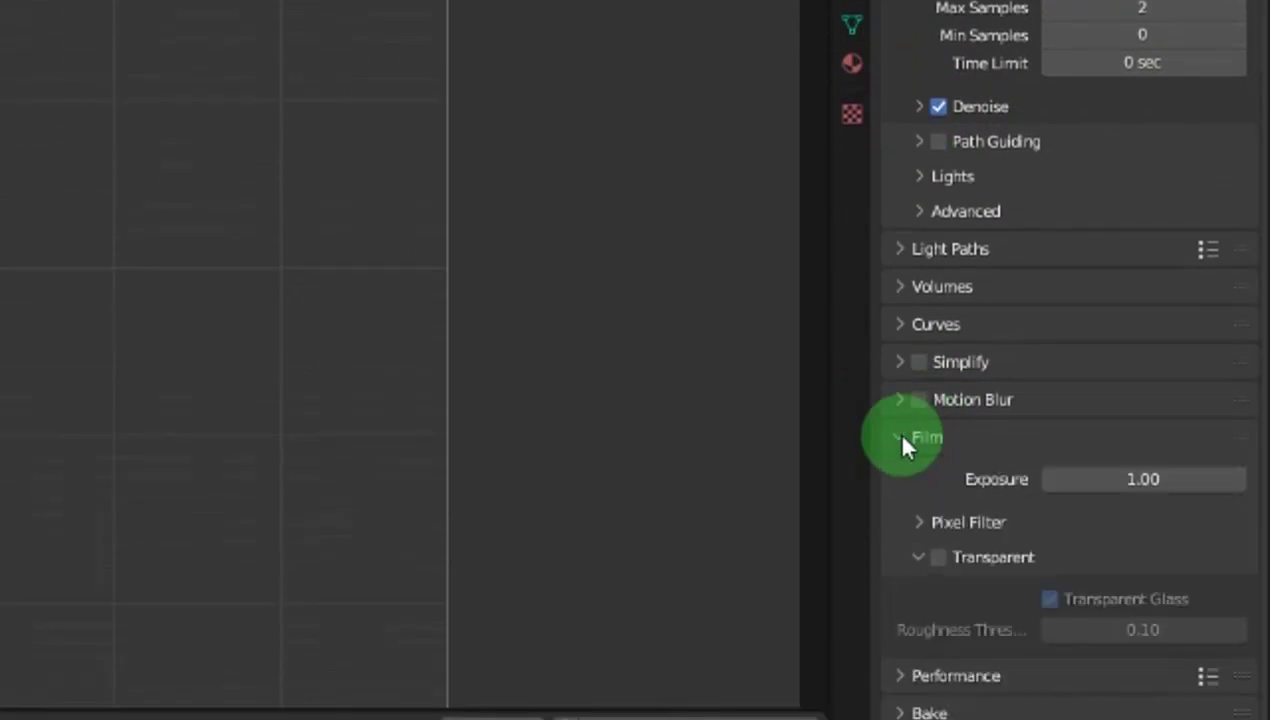
{"action": "left_click", "coordinate": [940, 559]}
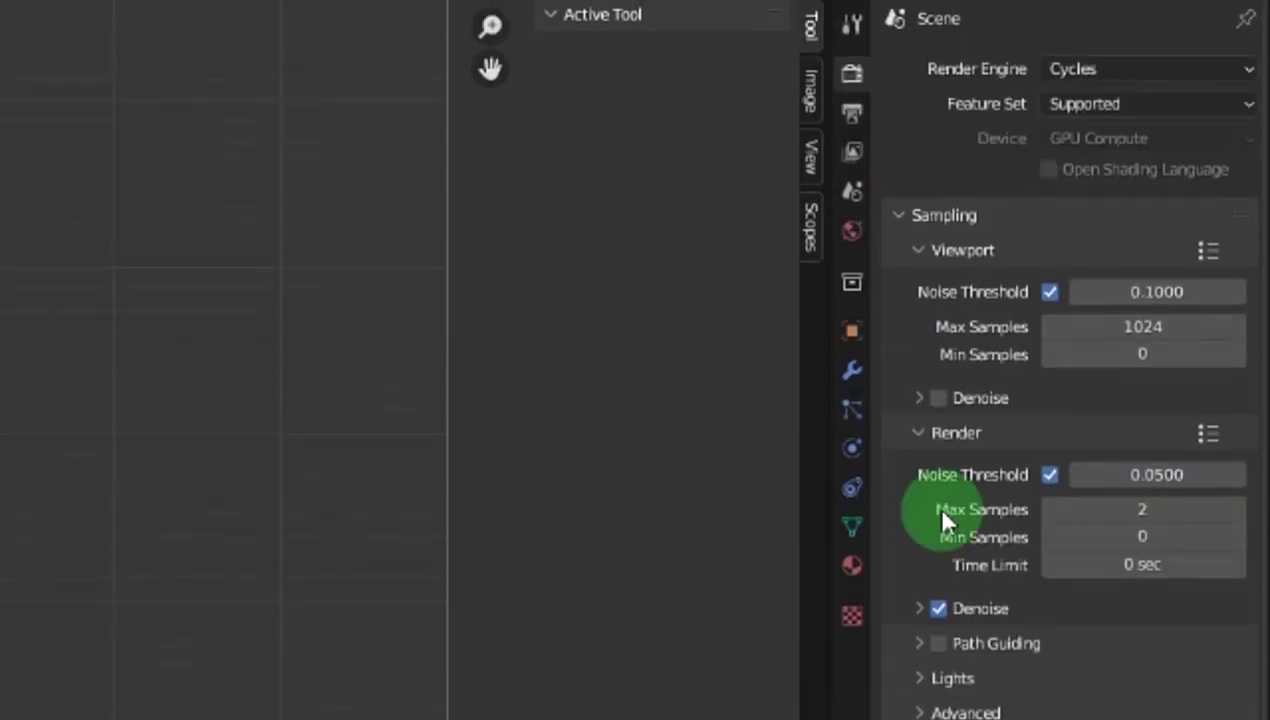
- Set the render output file format to PNG with RGBA colour
{"action": "left_click", "coordinate": [852, 119]}
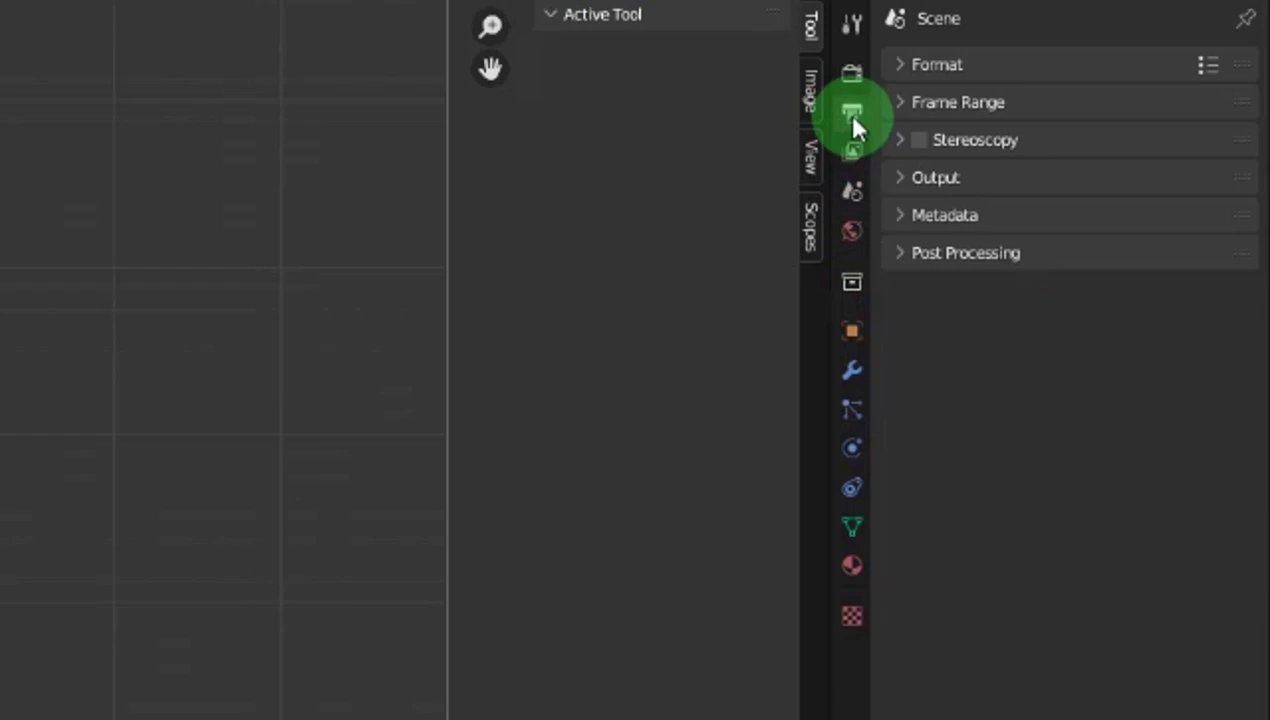
{"action": "left_click", "coordinate": [903, 184]}
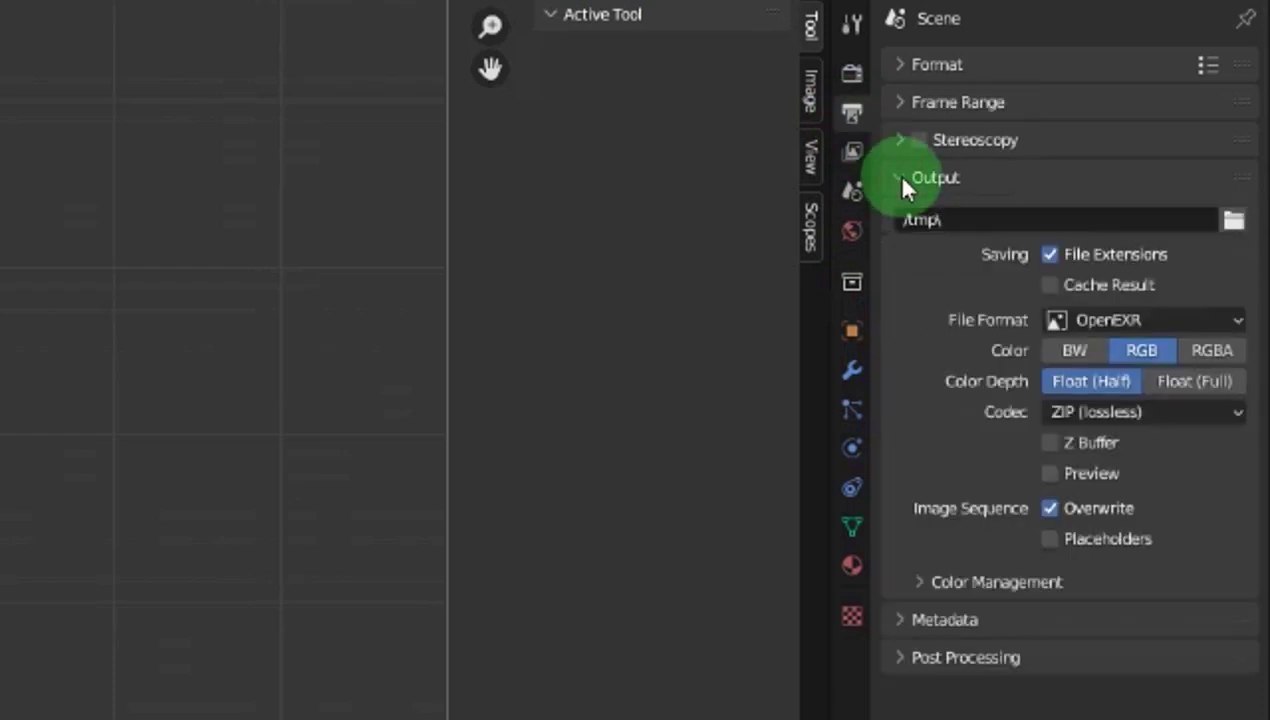
{"action": "left_click", "coordinate": [1234, 326]}
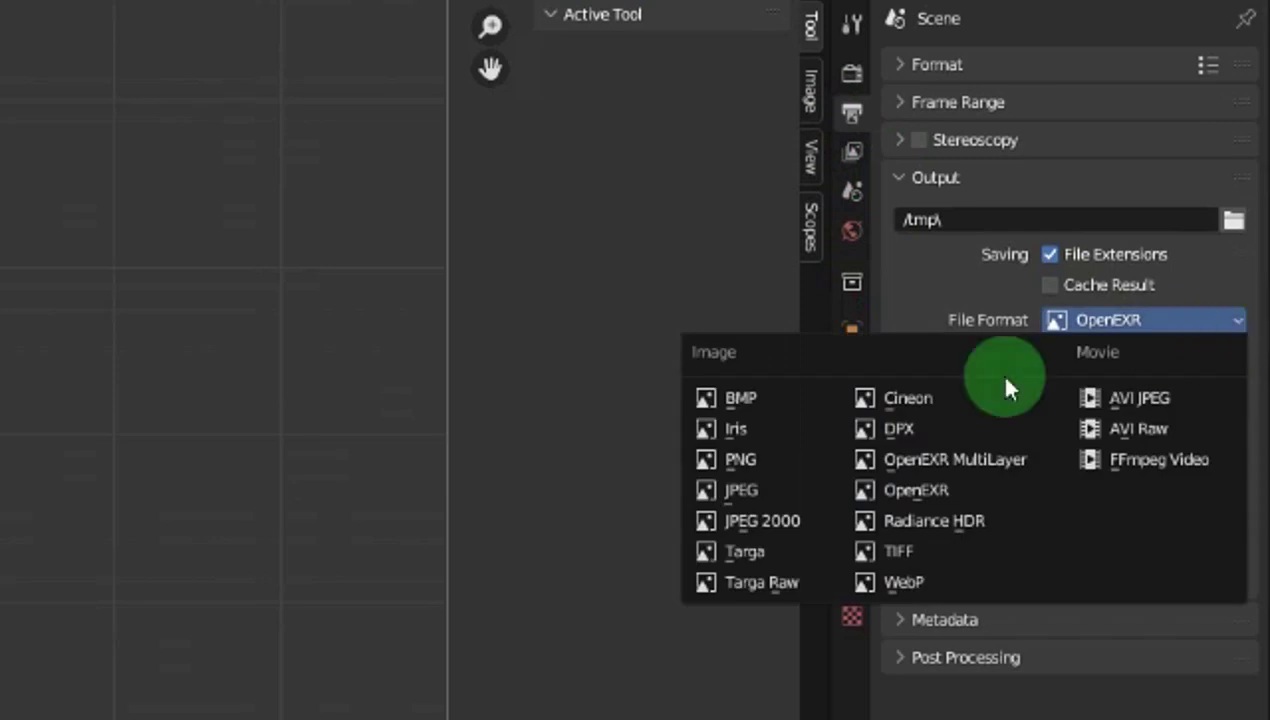
{"action": "left_click", "coordinate": [740, 462]}
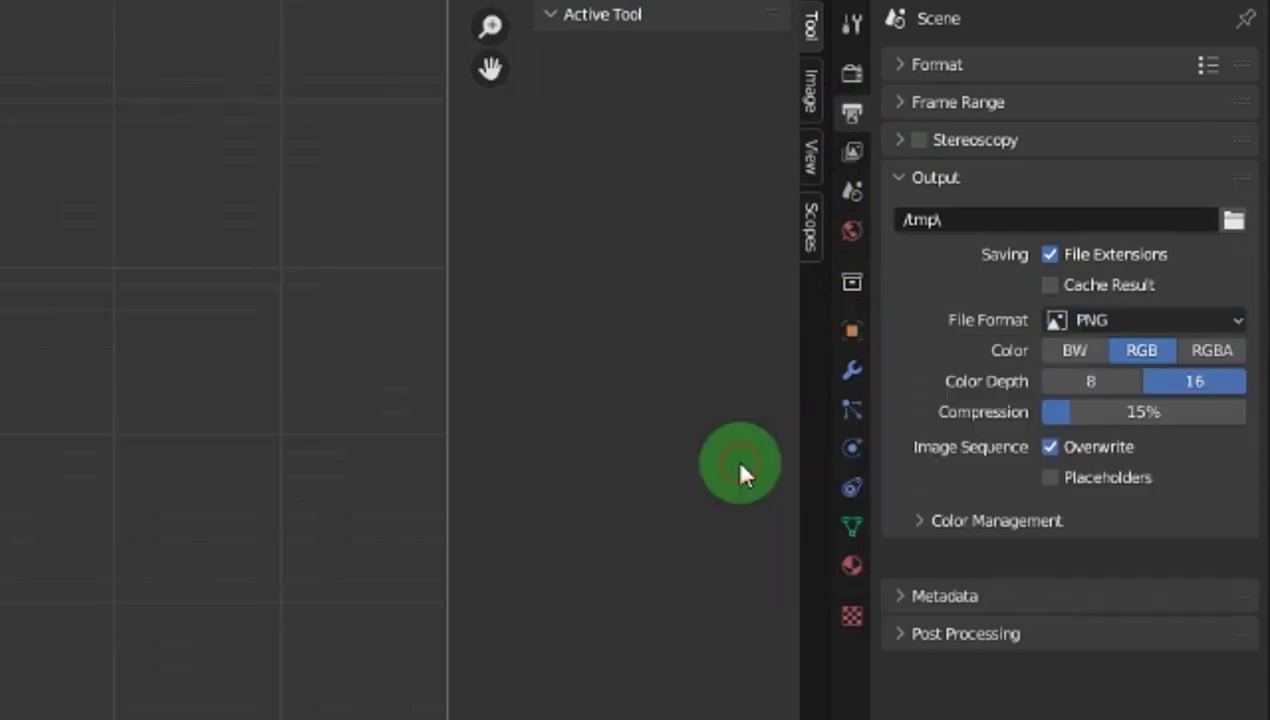
{"action": "left_click", "coordinate": [1206, 355]}
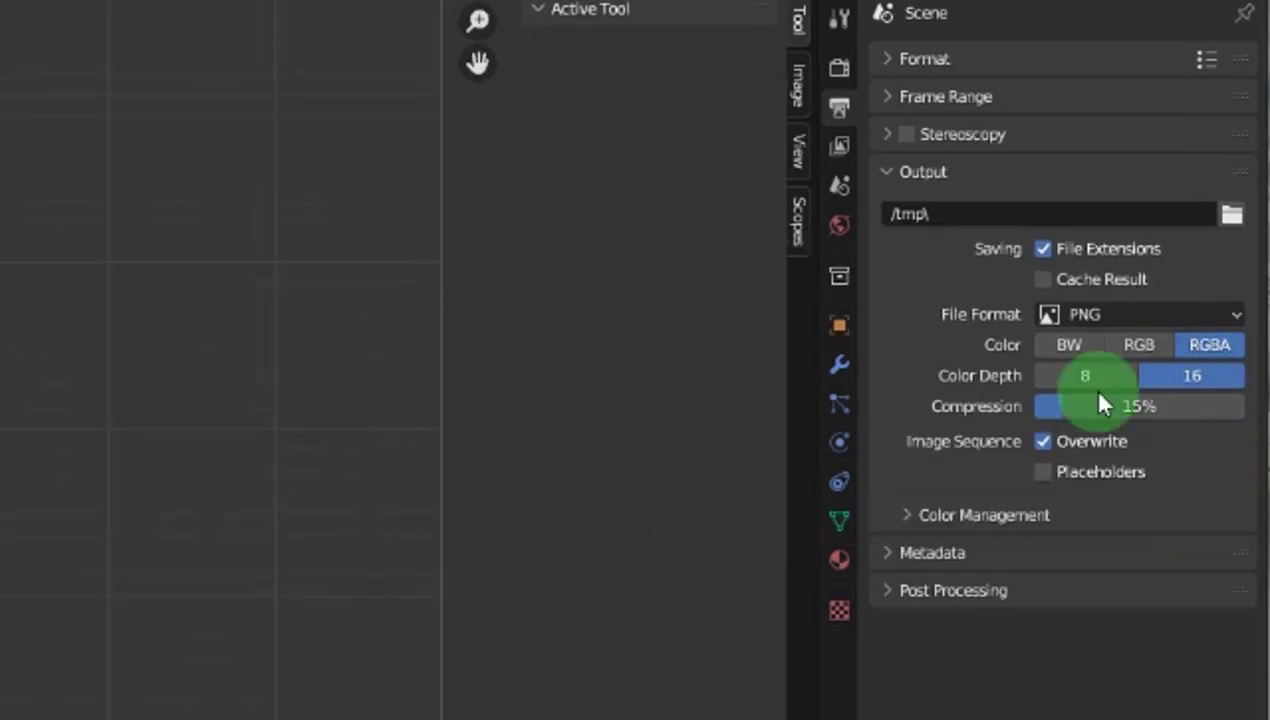
- Expand the view layer's Passes to reveal the Light pass options
{"action": "left_click", "coordinate": [839, 152]}
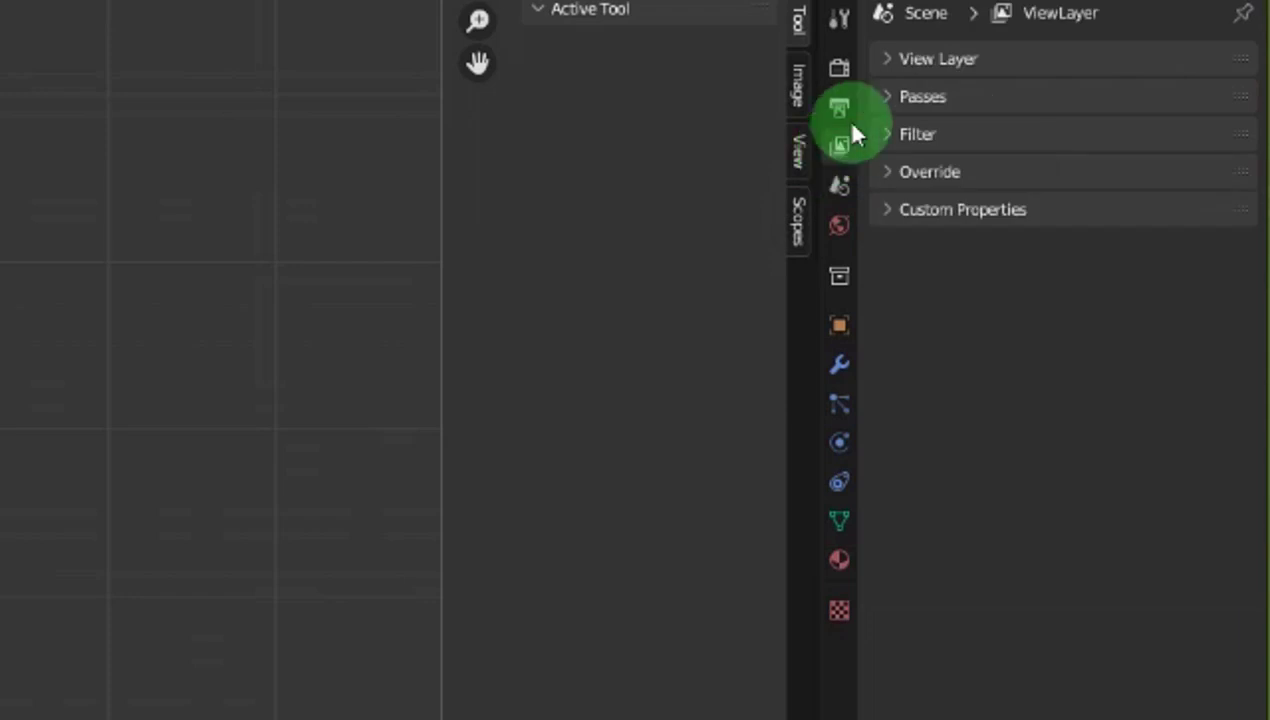
{"action": "left_click", "coordinate": [885, 104]}
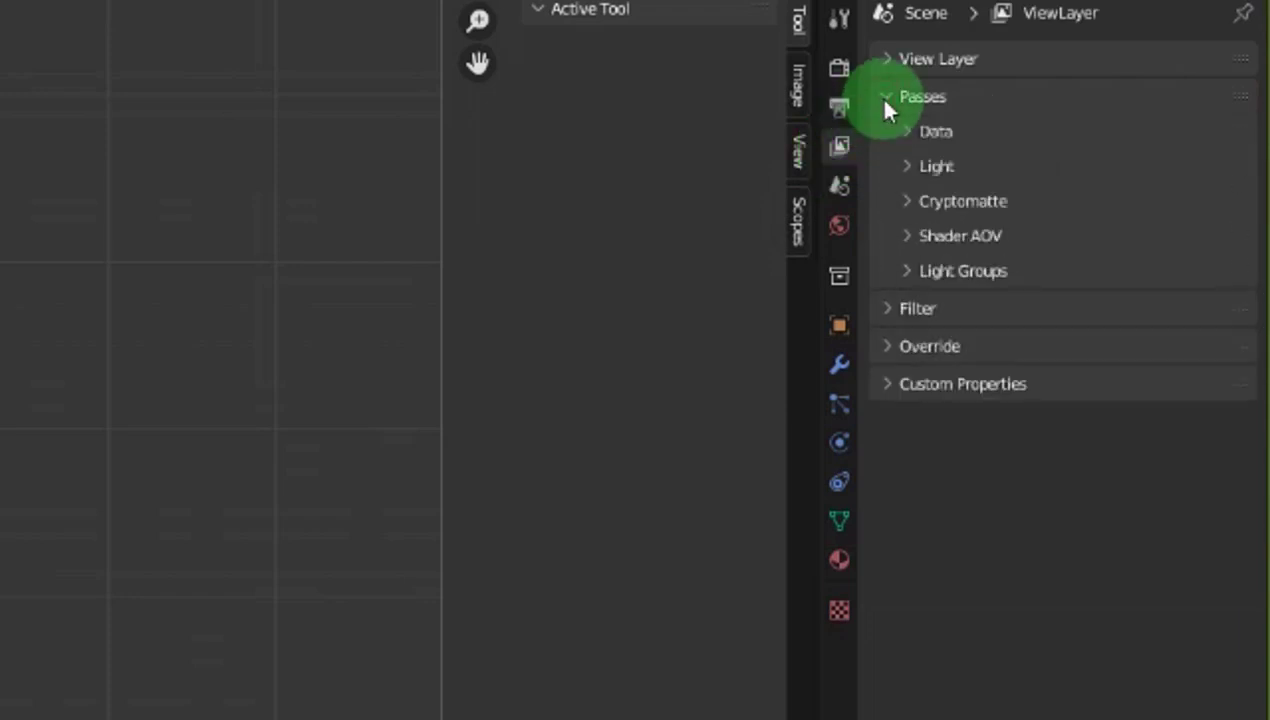
{"action": "left_click", "coordinate": [906, 167]}
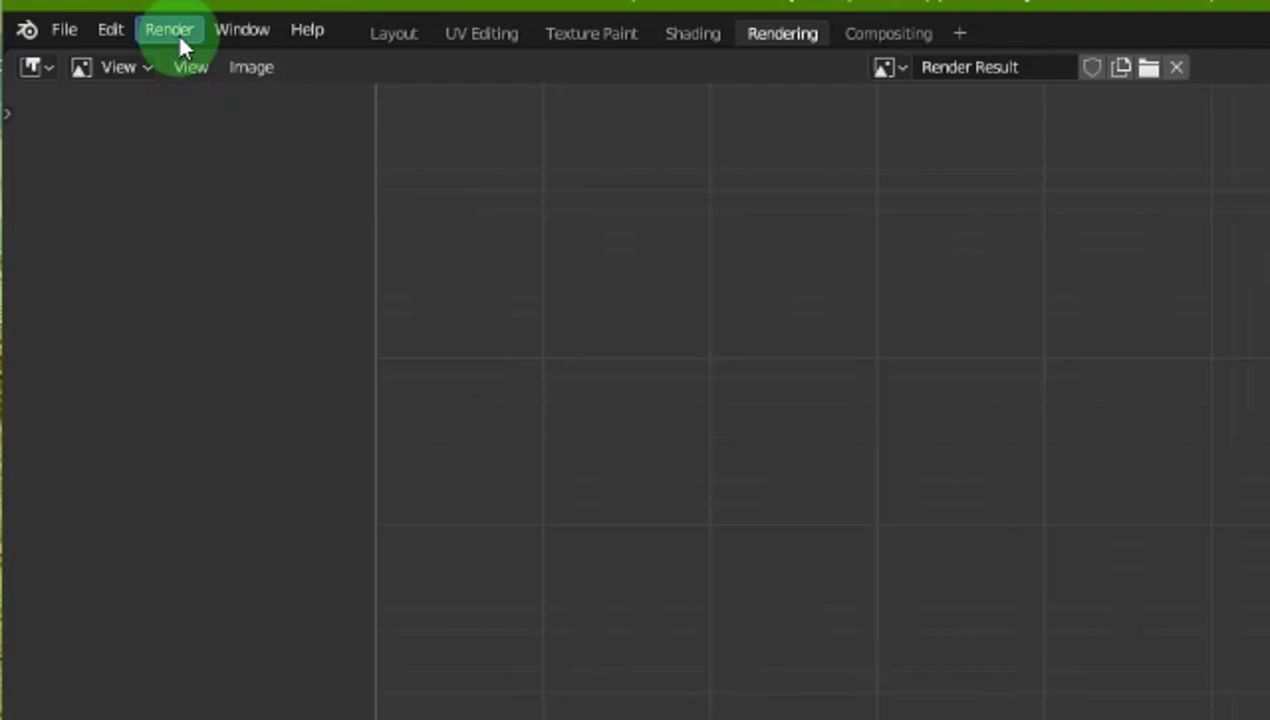
- Render the image and display the ViewLayer result fitted to the window
{"action": "left_click", "coordinate": [177, 33]}
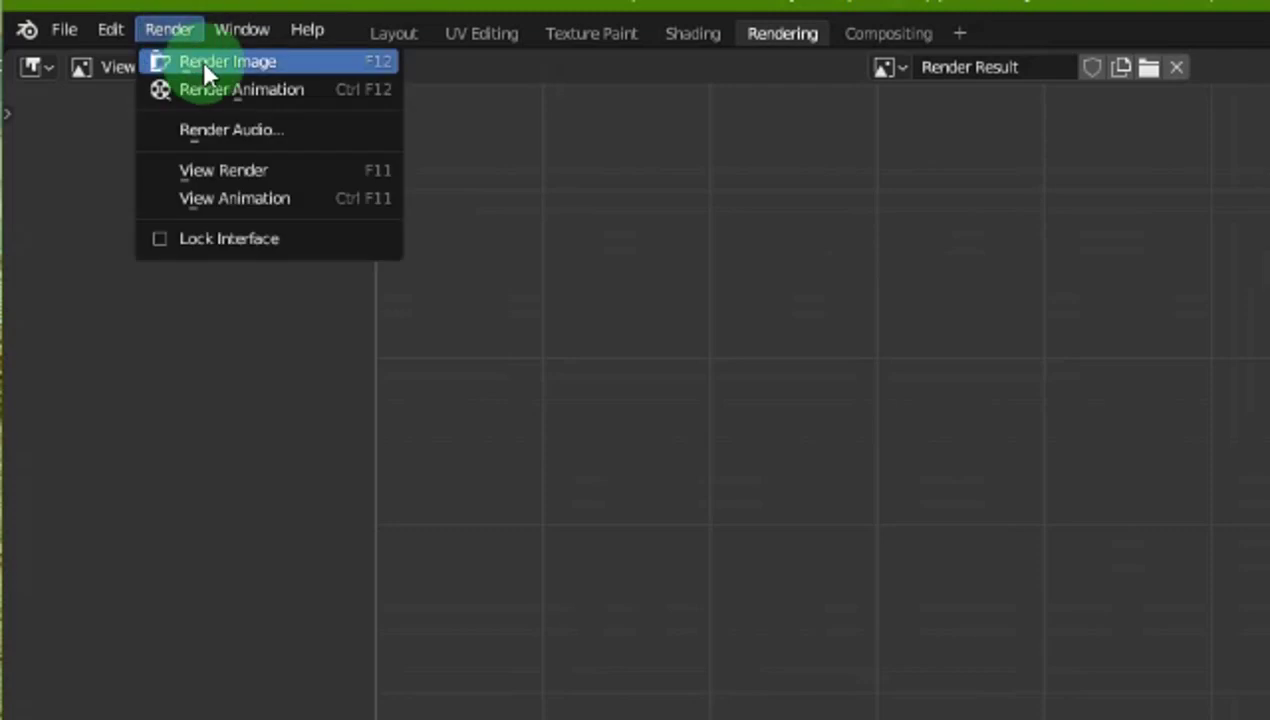
{"action": "left_click", "coordinate": [201, 61]}
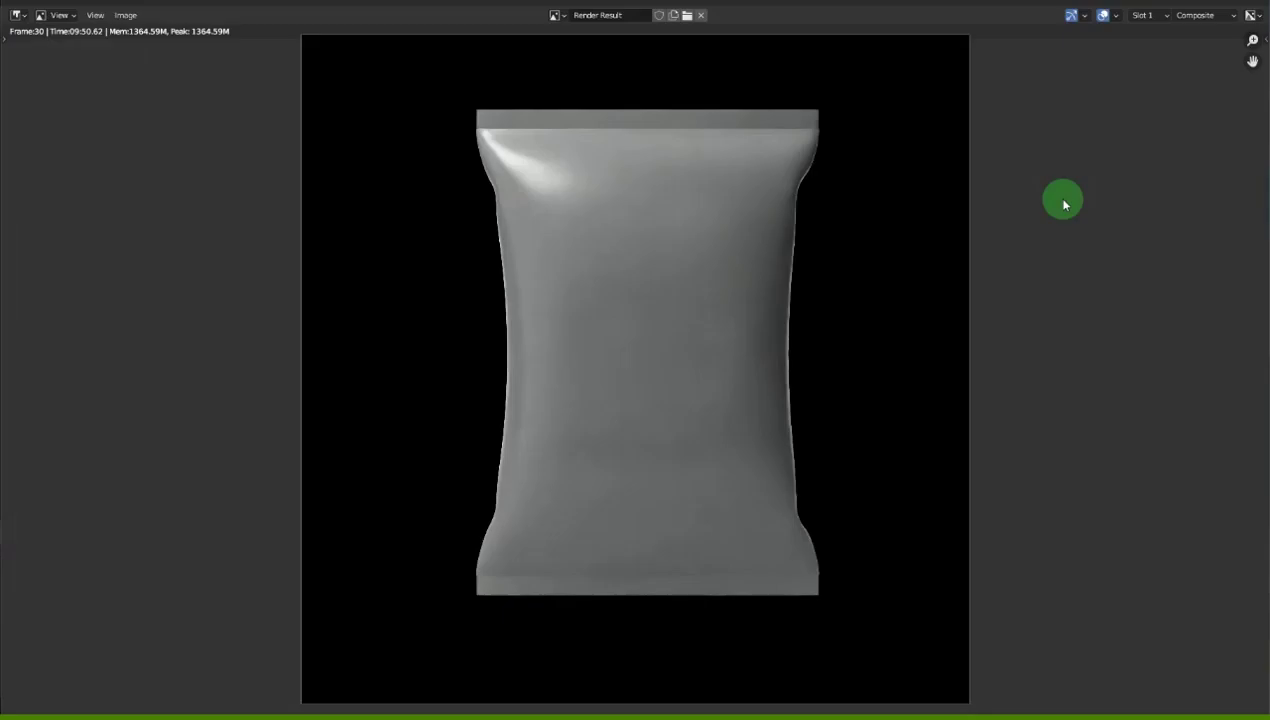
{"action": "left_click", "coordinate": [1187, 20]}
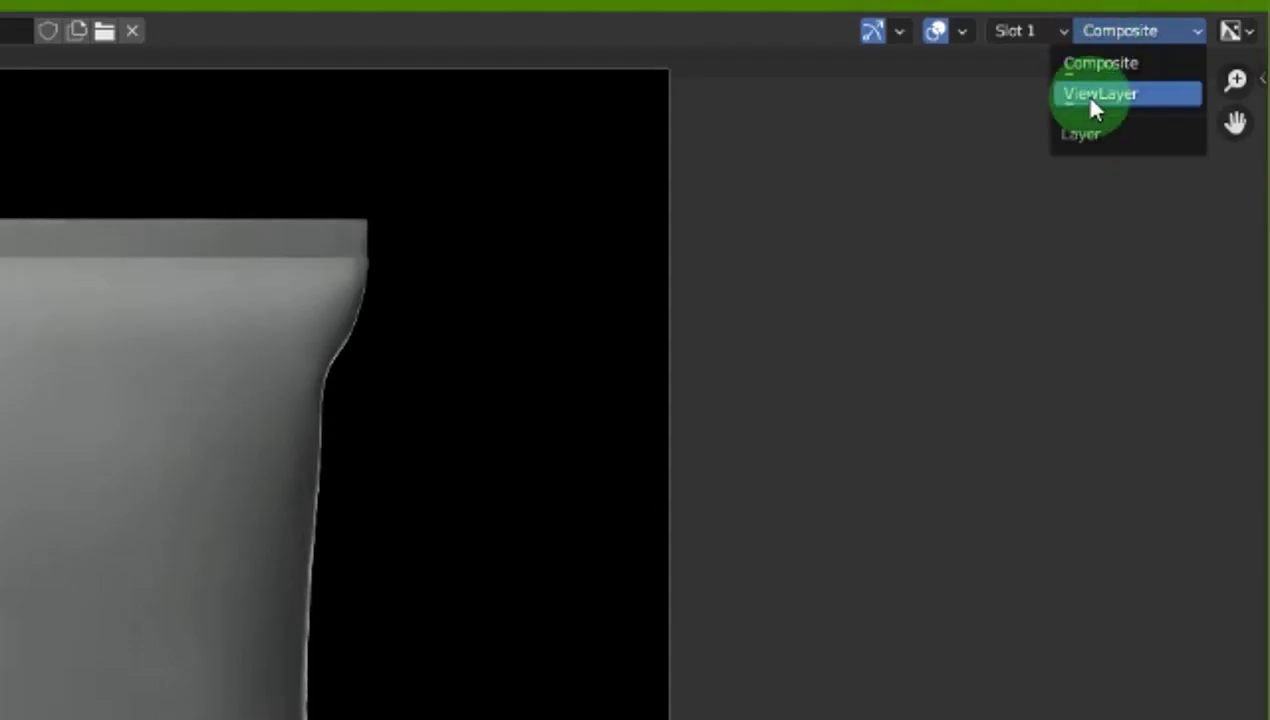
{"action": "left_click", "coordinate": [1091, 104]}
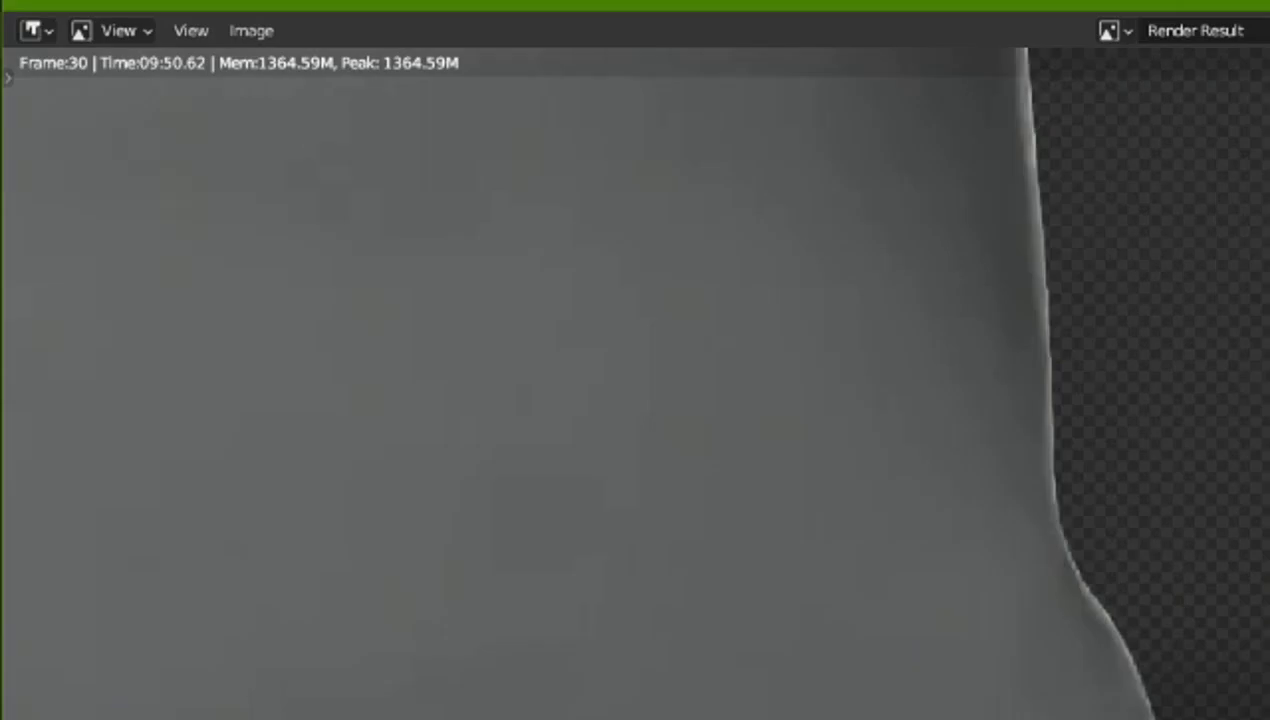
{"action": "left_click", "coordinate": [198, 30]}
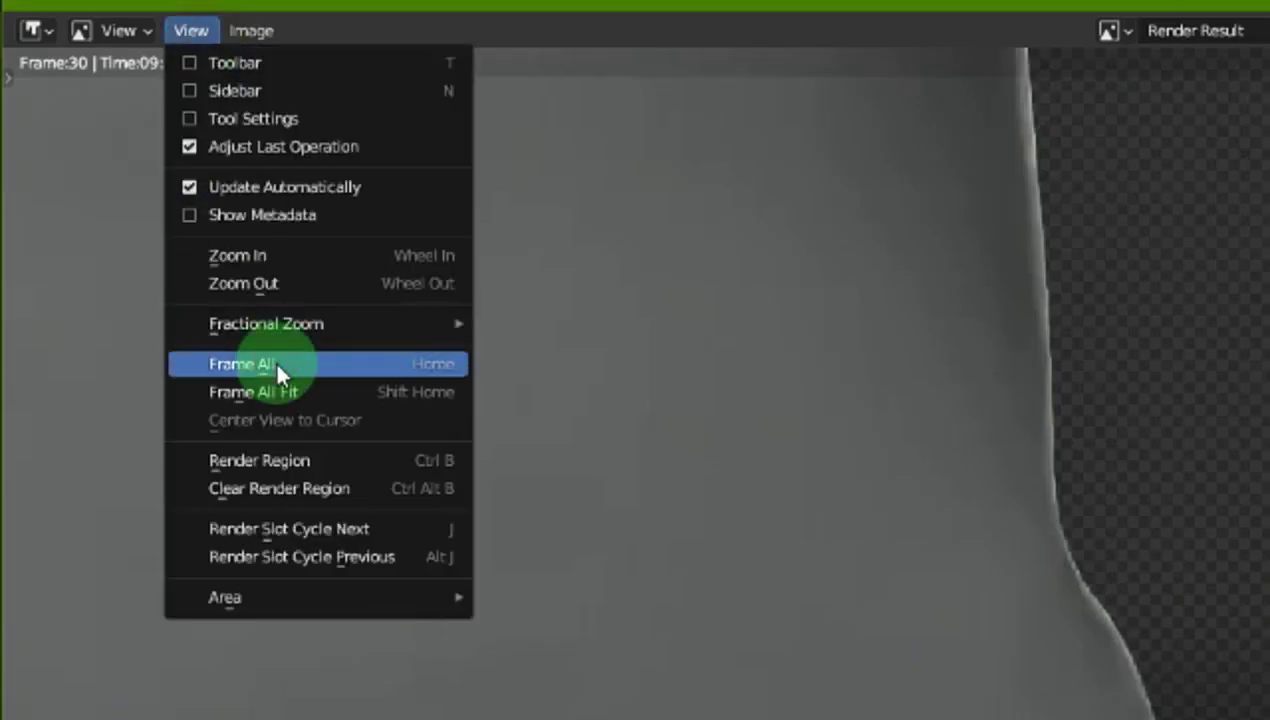
{"action": "left_click", "coordinate": [280, 394]}
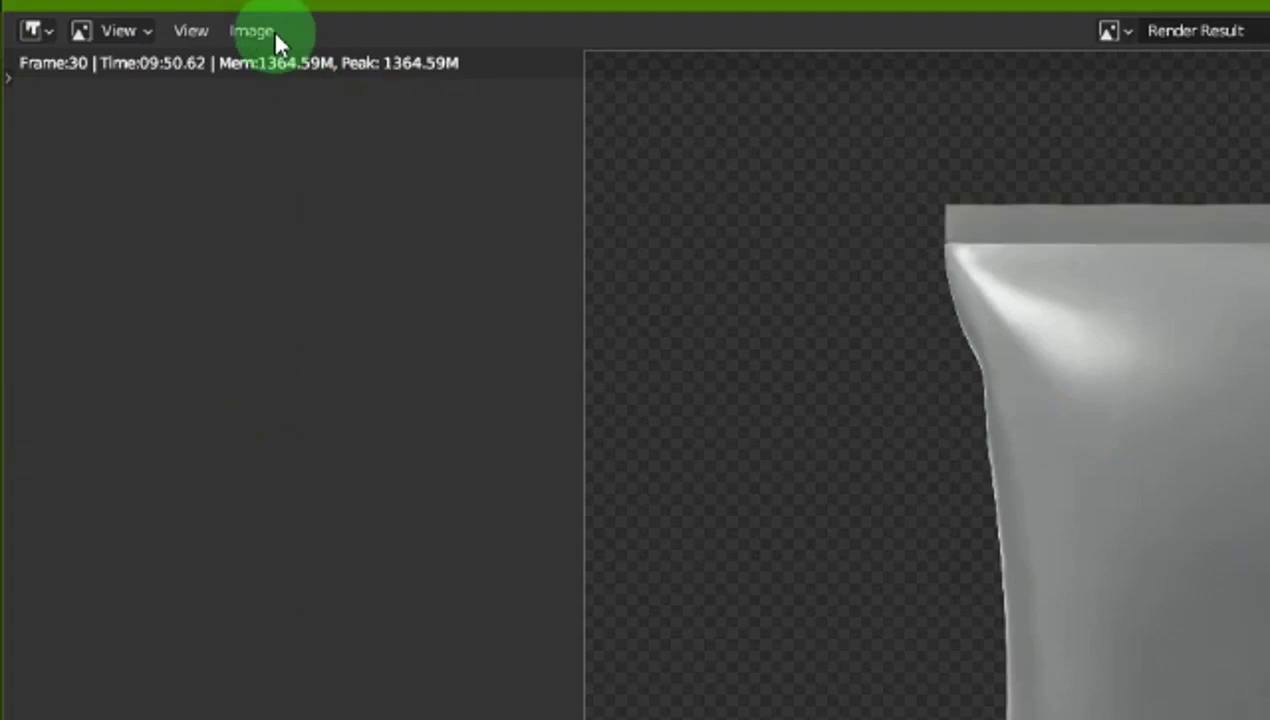
- Save a copy of the render as Shadow Catcher.png in the Renders folder
{"action": "left_click", "coordinate": [128, 16]}
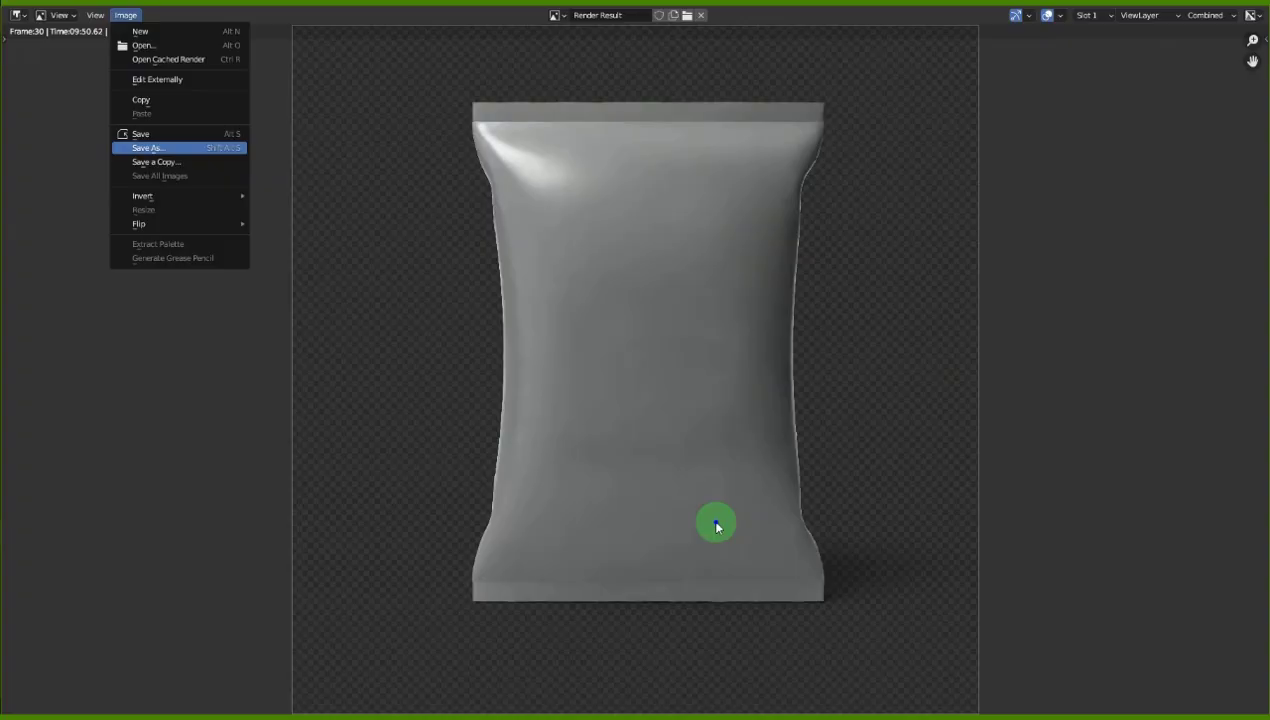
{"action": "left_click", "coordinate": [331, 298]}
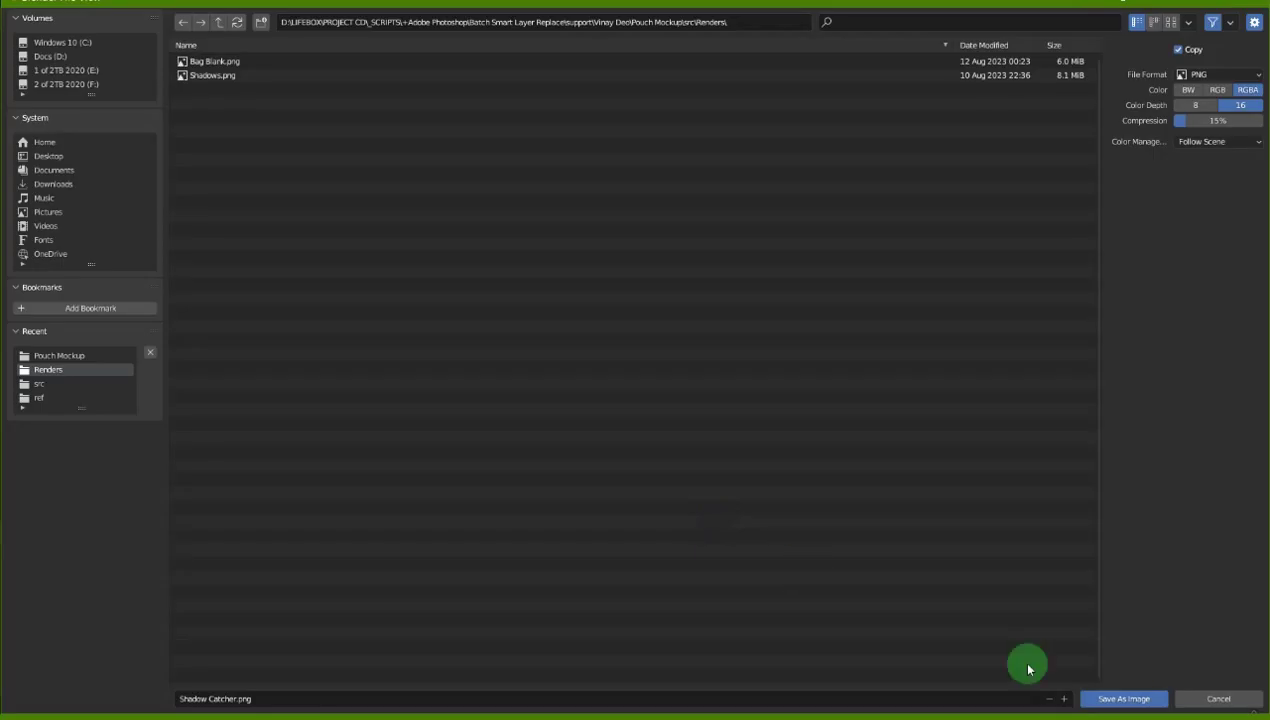
{"action": "left_click", "coordinate": [1133, 704]}
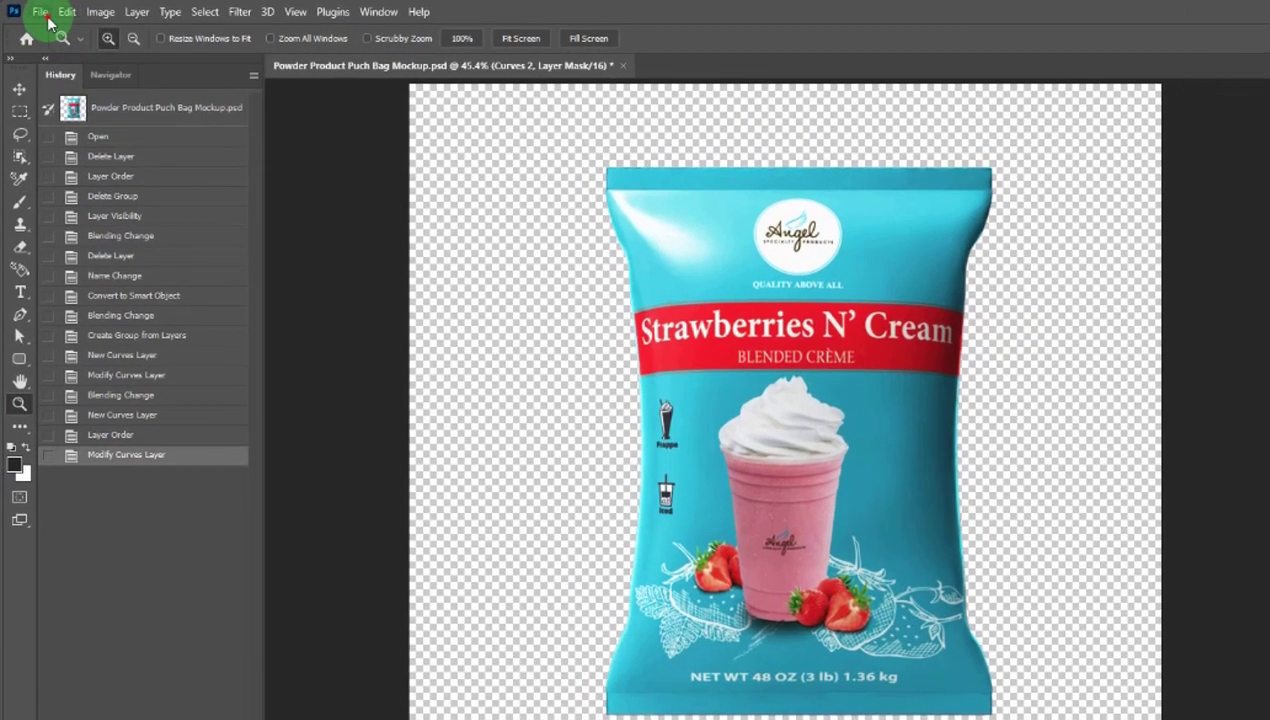
- Place Shadow Catcher.png as an embedded layer and move it below Bag Blank
{"action": "left_click", "coordinate": [47, 18]}
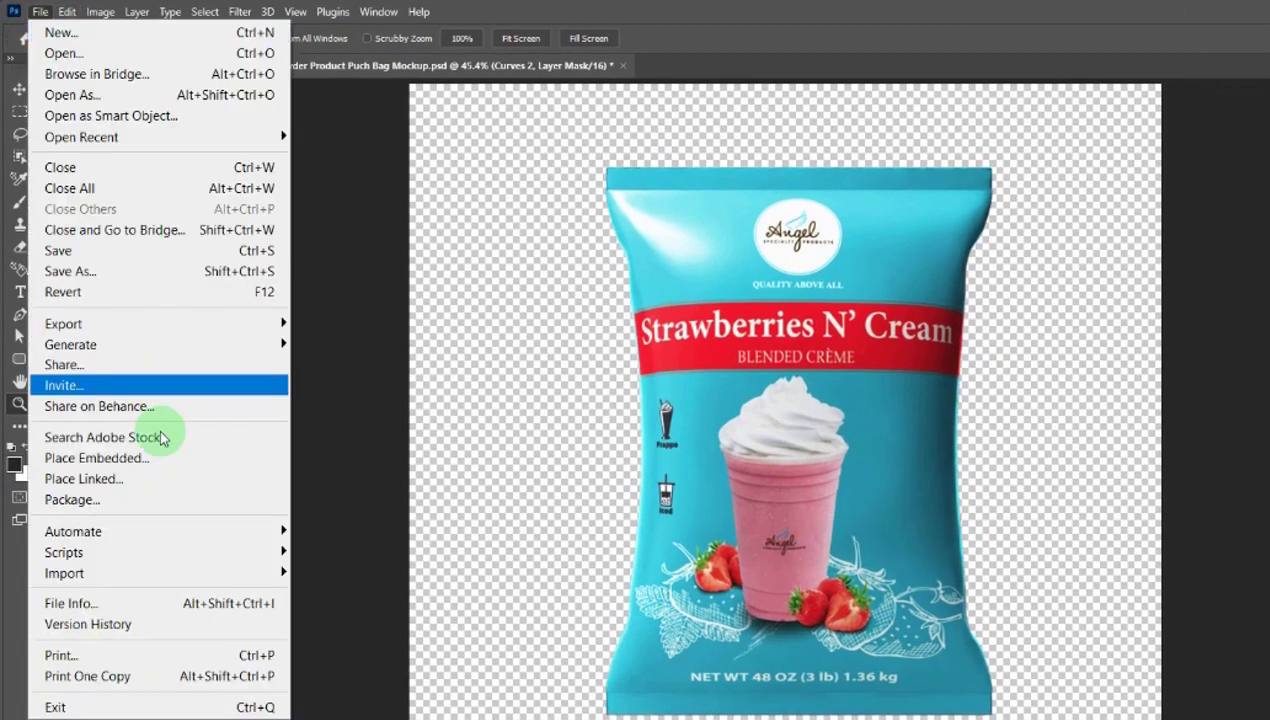
{"action": "left_click", "coordinate": [150, 460]}
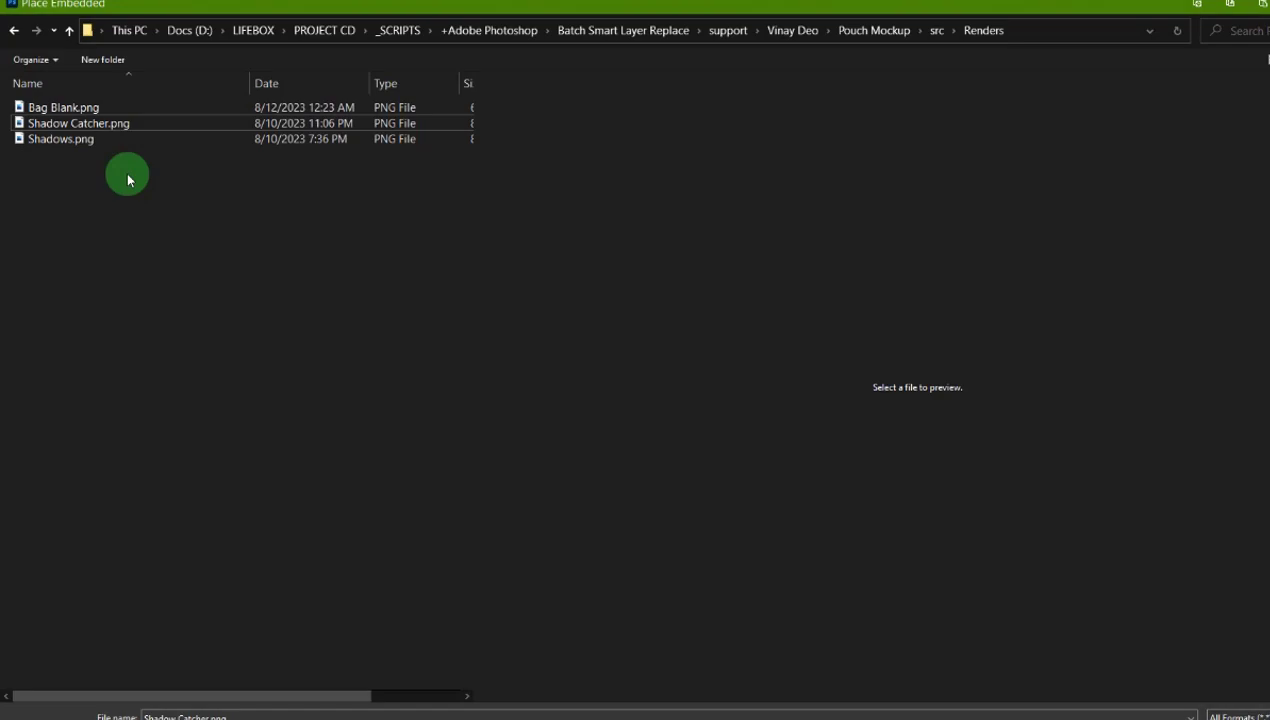
{"action": "left_click", "coordinate": [112, 116]}
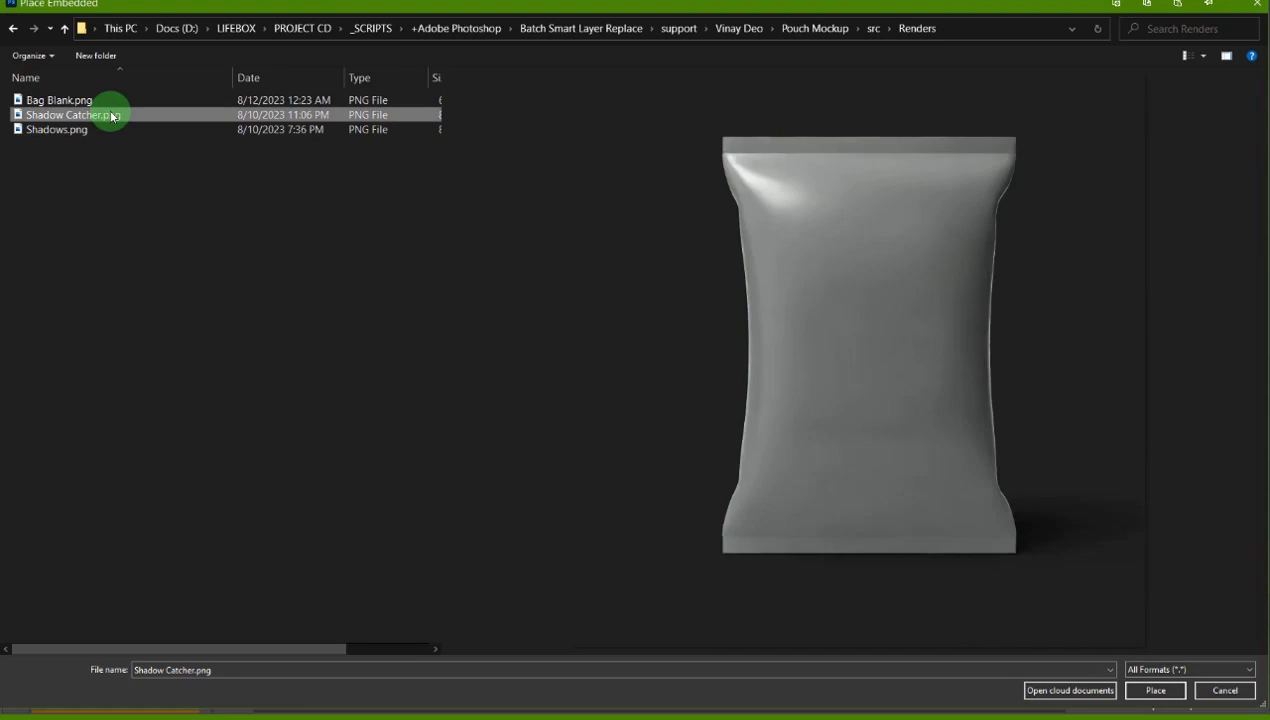
{"action": "left_click", "coordinate": [1158, 690]}
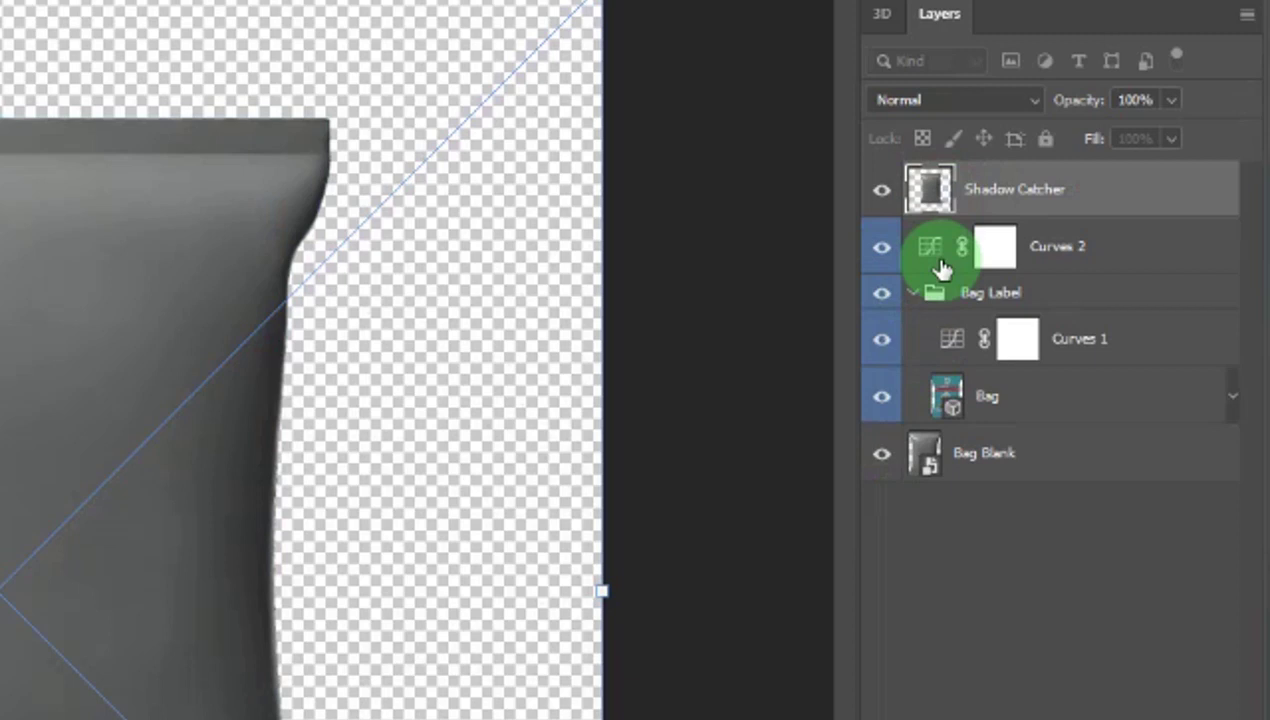
{"action": "key", "text": "Return"}
{"action": "left_click_drag", "start_coordinate": [950, 470], "coordinate": [952, 492]}
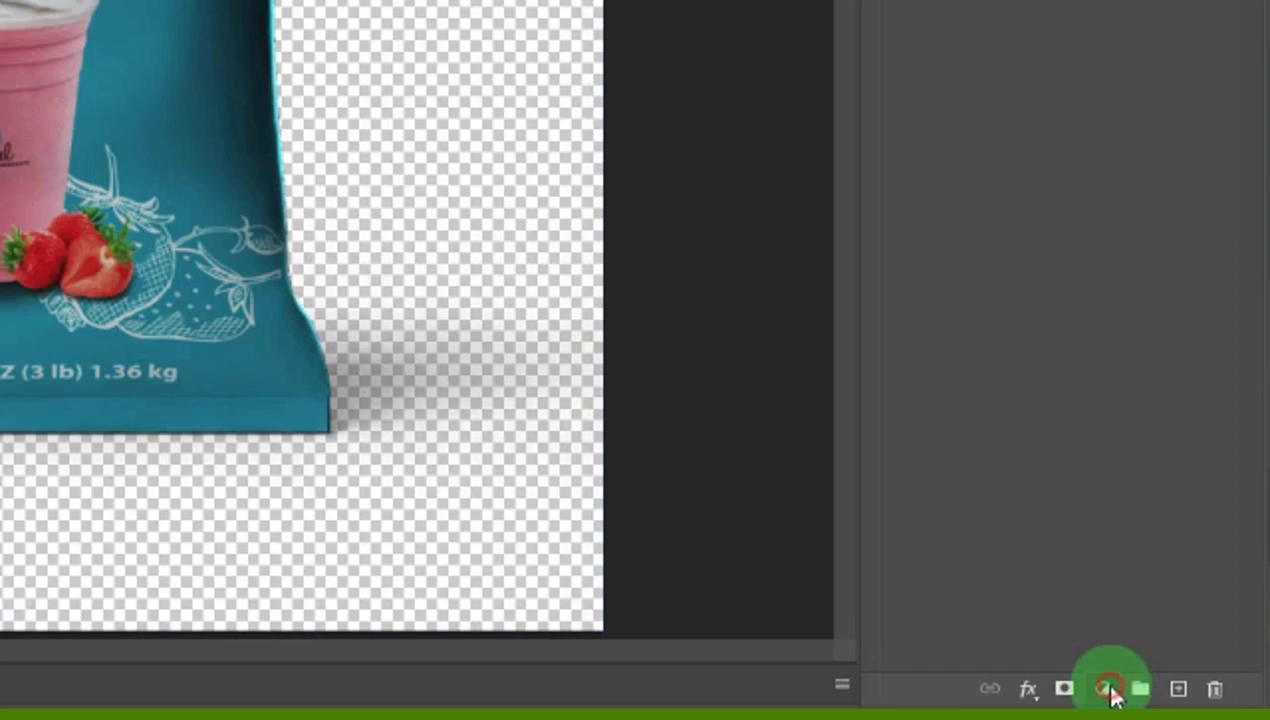
- Add a #8e0811 Solid Color fill layer and move Color Fill 1 below Shadow Catcher
{"action": "left_click", "coordinate": [1108, 689]}
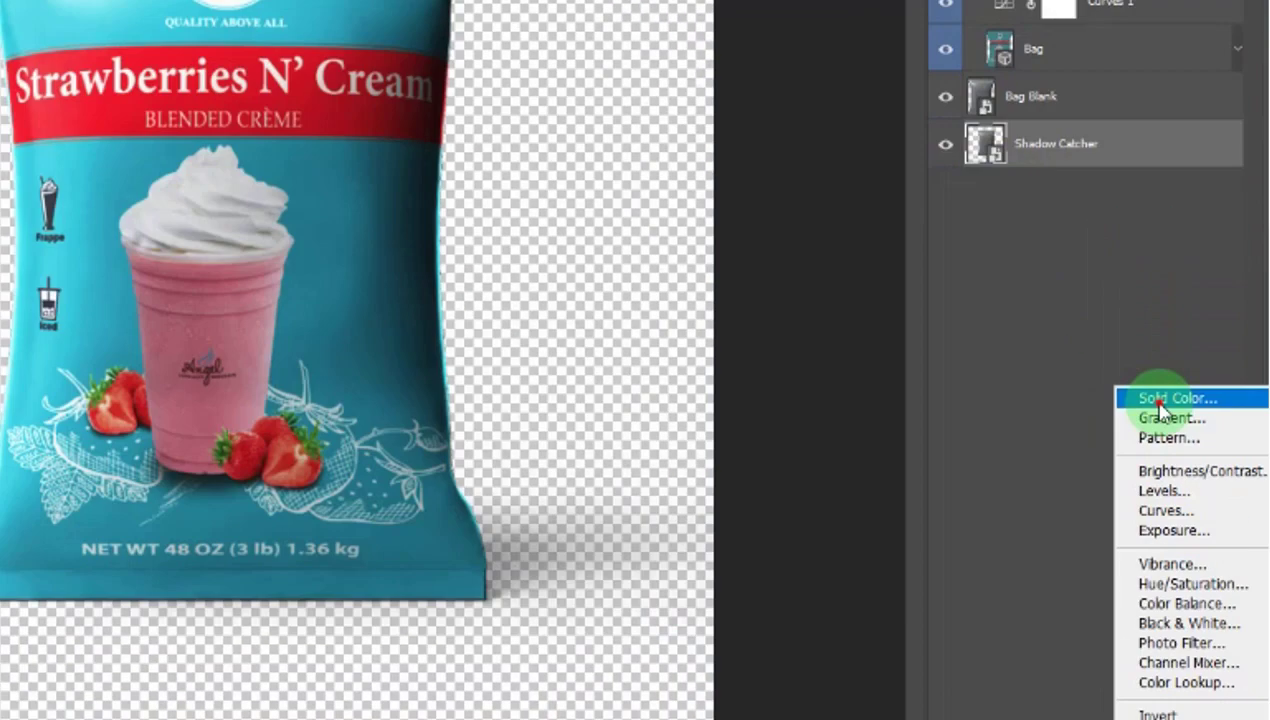
{"action": "left_click", "coordinate": [1160, 402]}
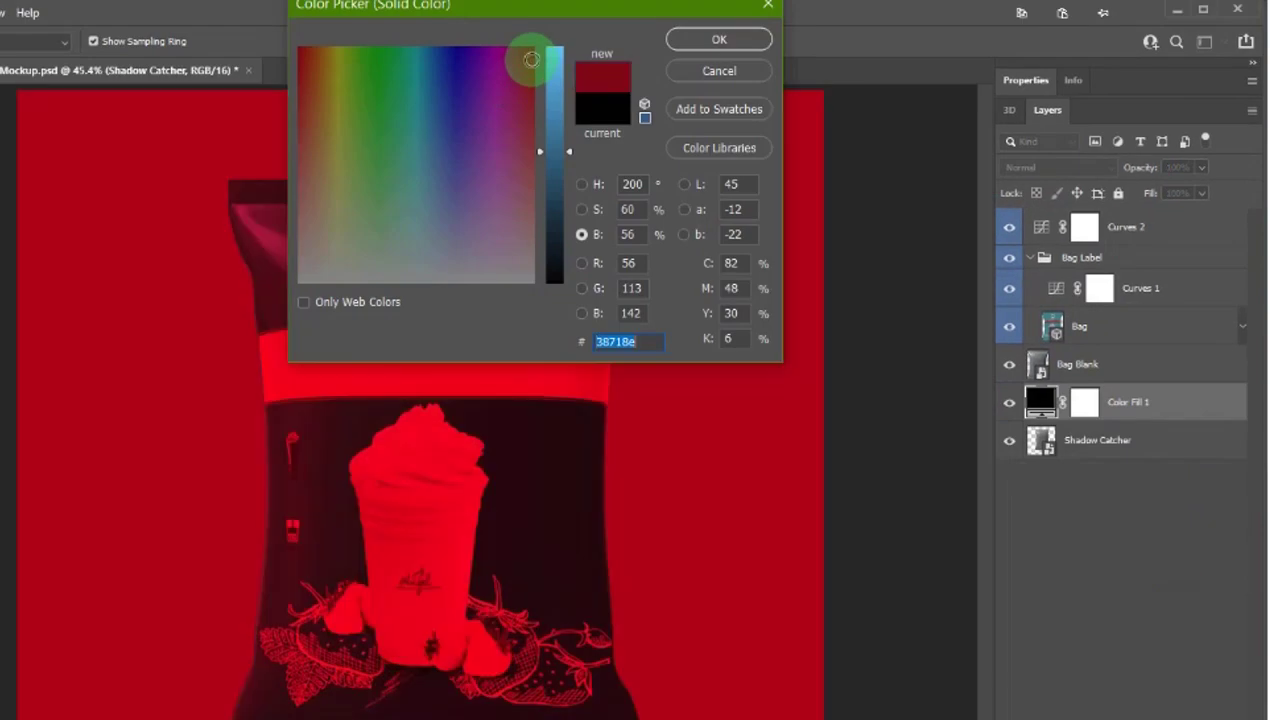
{"action": "left_click_drag", "start_coordinate": [595, 11], "coordinate": [697, 264]}
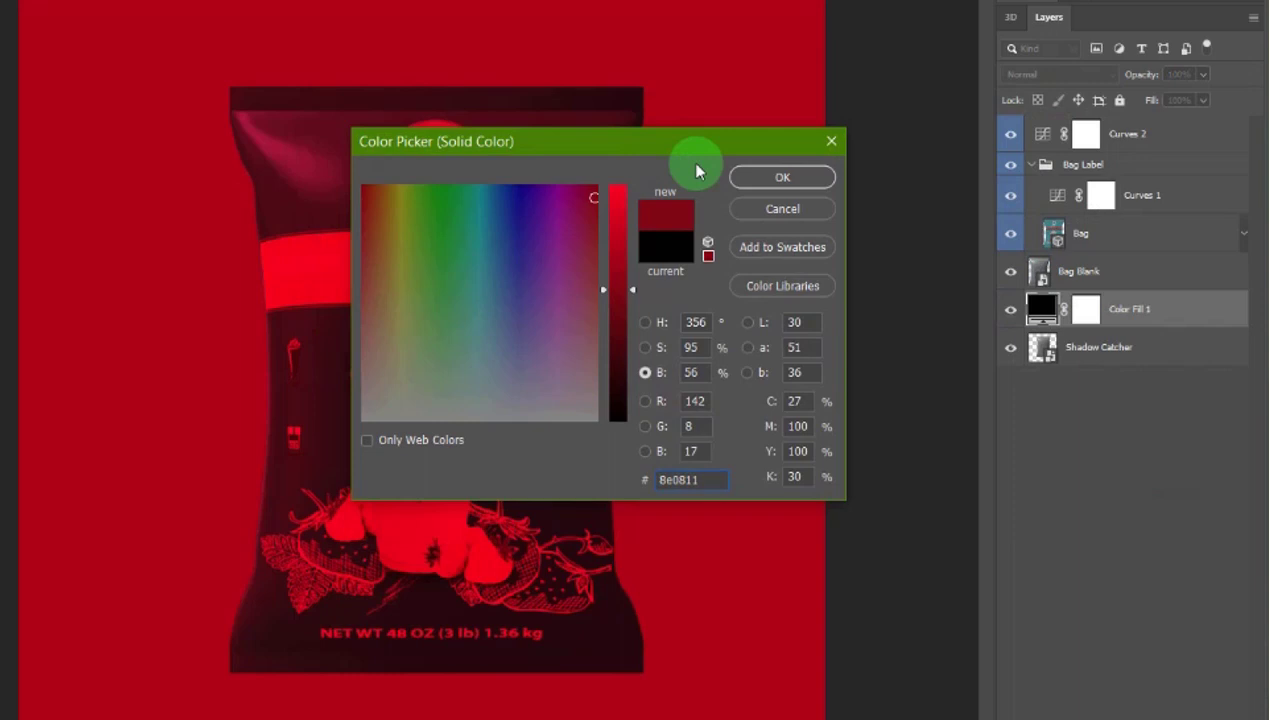
{"action": "left_click", "coordinate": [759, 172]}
{"action": "left_click_drag", "start_coordinate": [1020, 298], "coordinate": [1043, 358]}
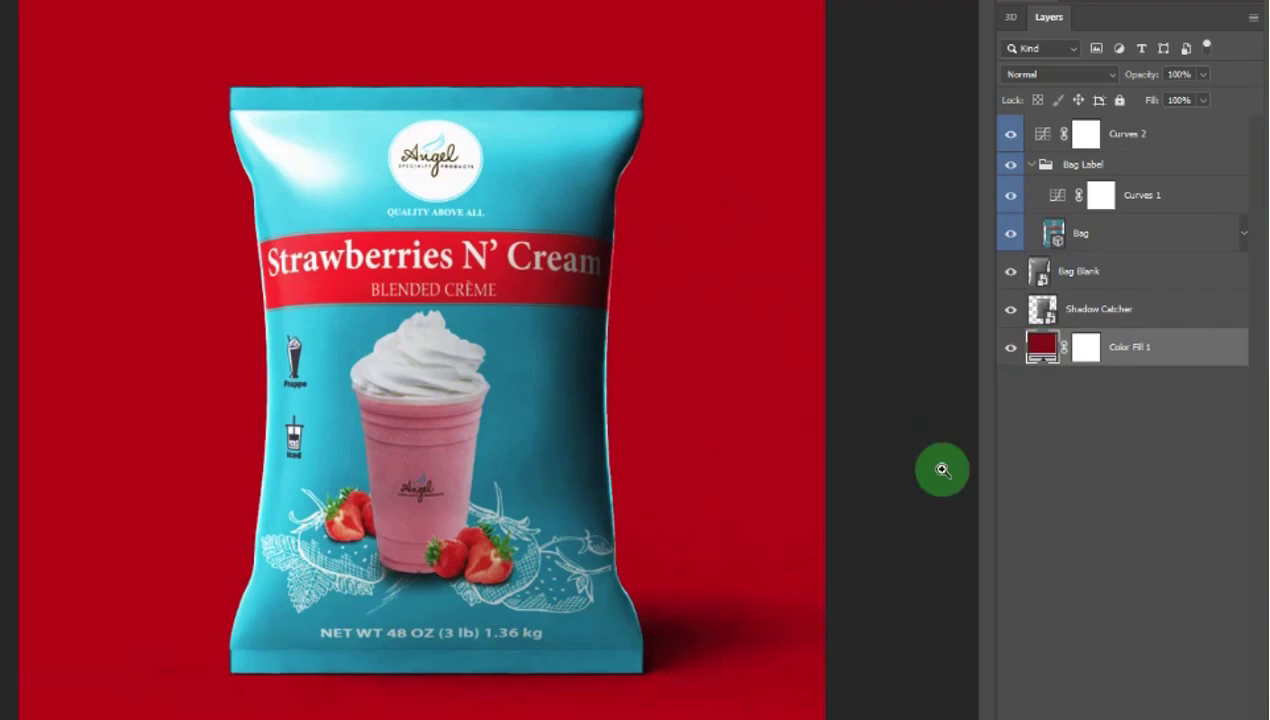
- Hide the red fill, the Bag Label group and the Bag Blank layer
{"action": "left_click", "coordinate": [1010, 352]}
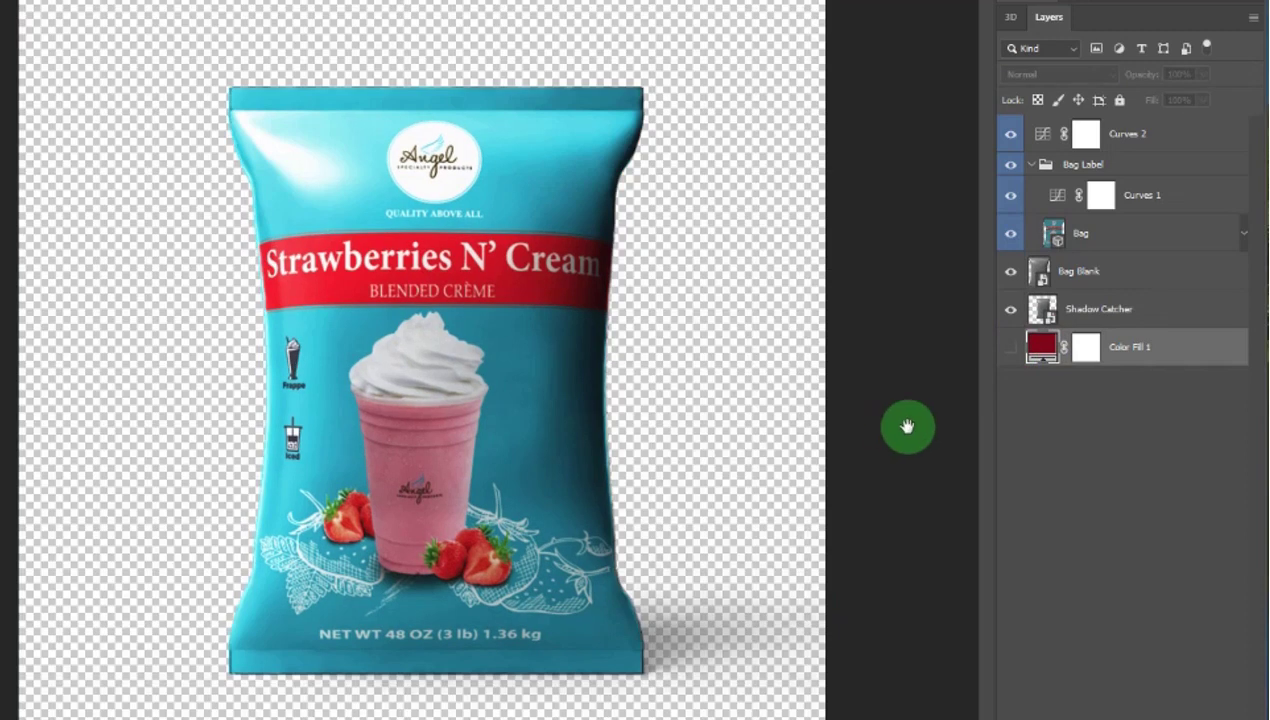
{"action": "left_click", "coordinate": [1033, 165]}
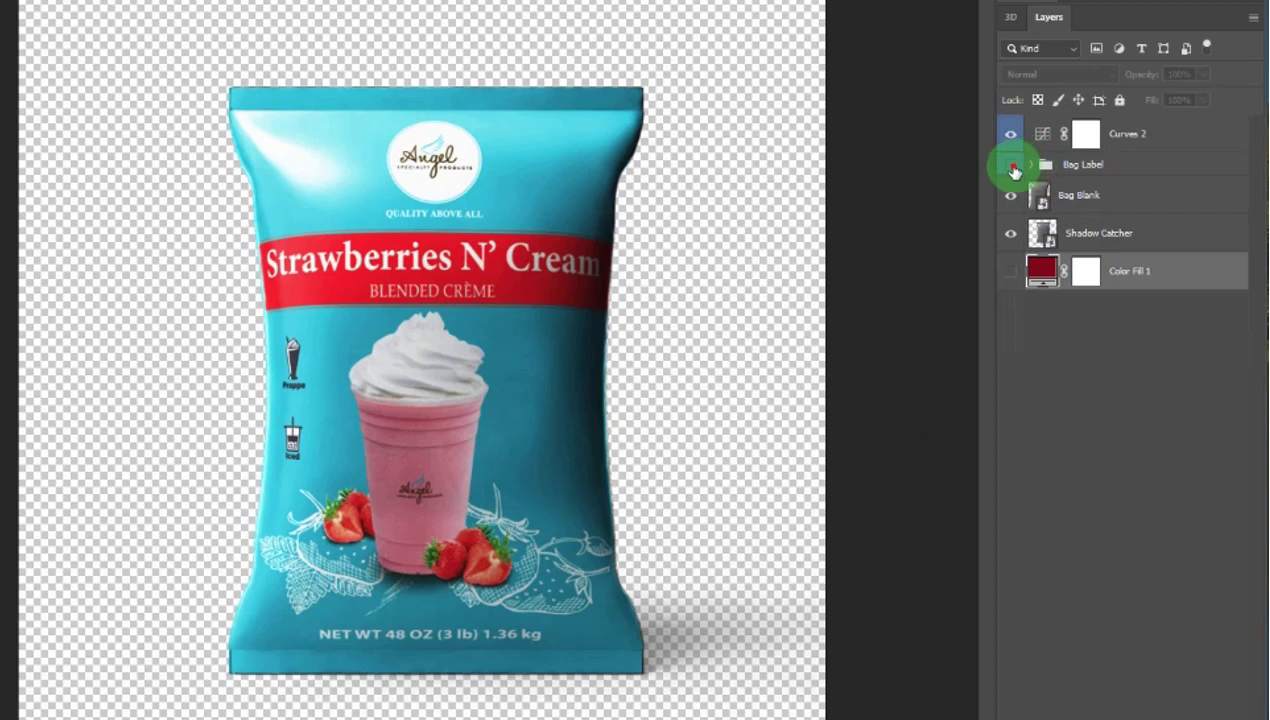
{"action": "left_click", "coordinate": [1012, 168]}
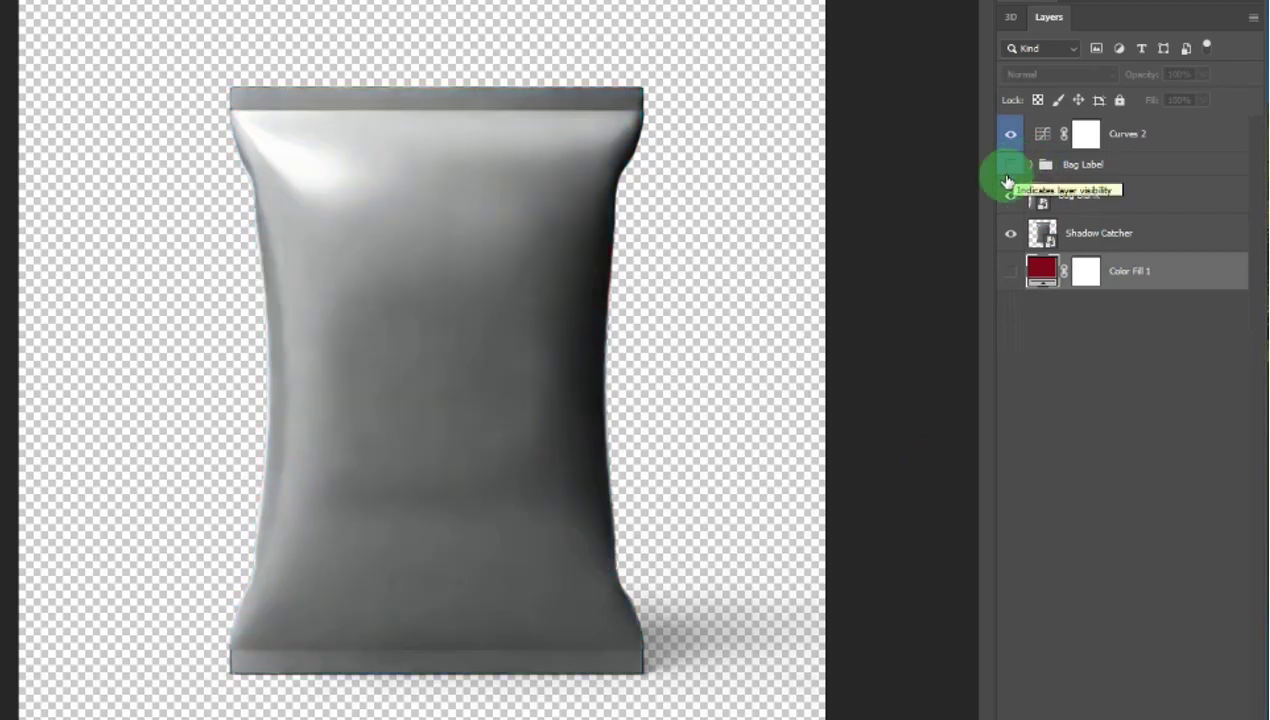
{"action": "left_click", "coordinate": [1011, 197]}
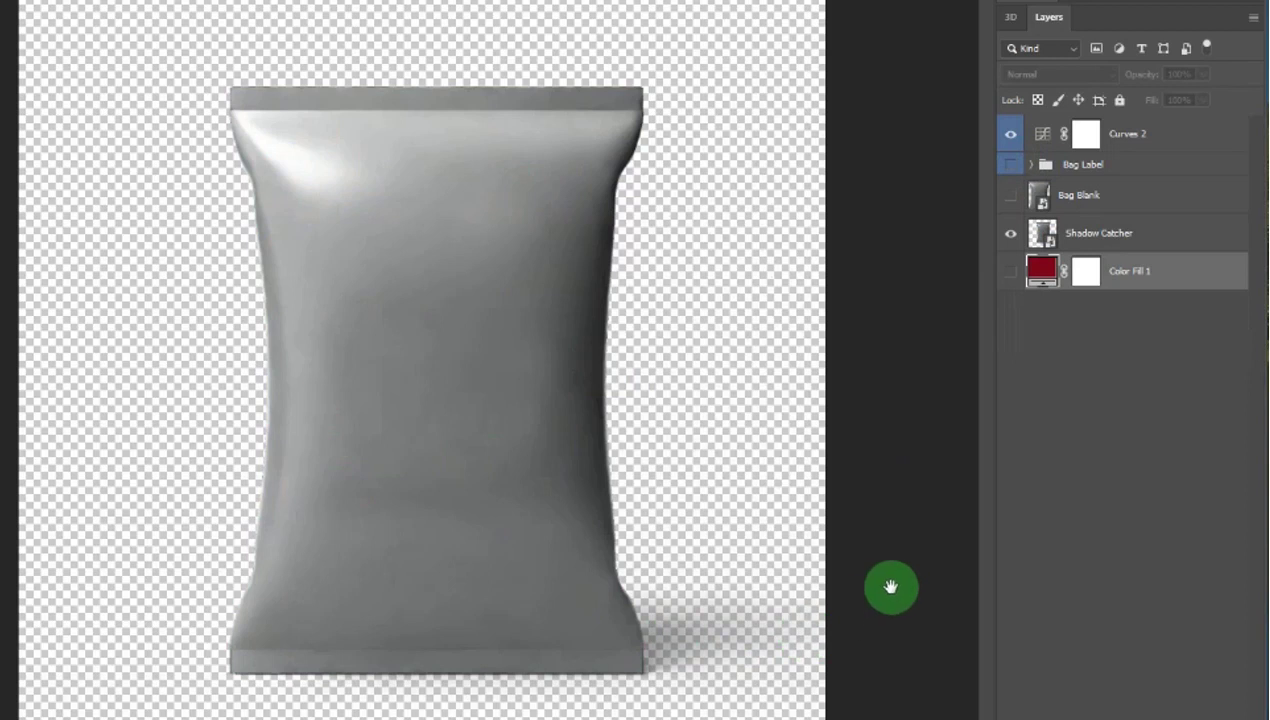
{"action": "left_click_drag", "start_coordinate": [887, 587], "coordinate": [893, 585]}
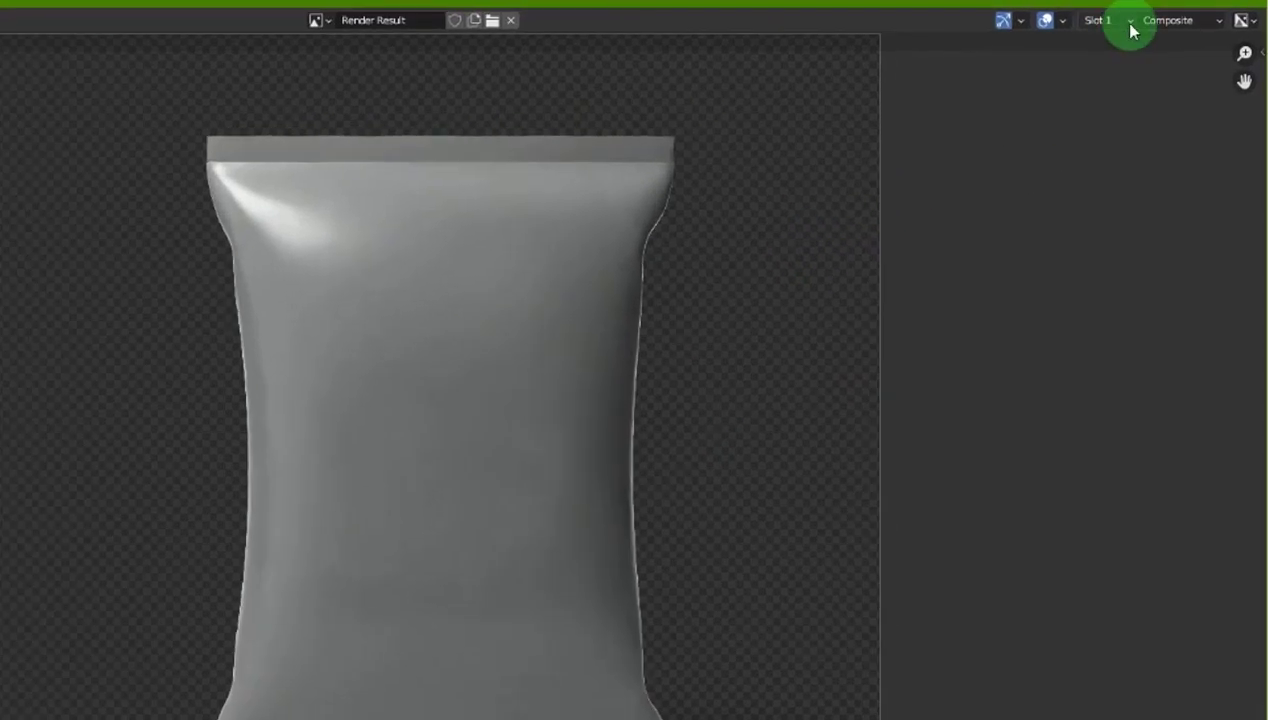
- Switch the render result to the empty Slot 2 and bring up the render window
{"action": "left_click", "coordinate": [1130, 25]}
{"action": "left_click", "coordinate": [1117, 60]}
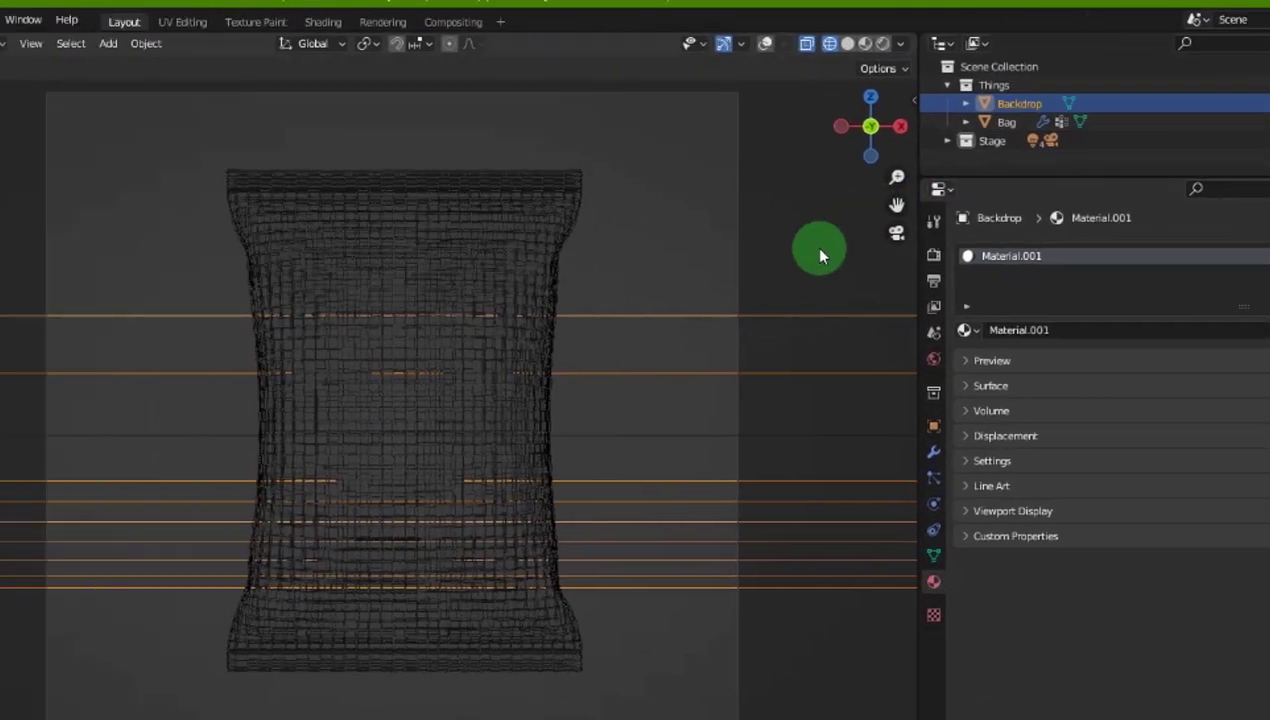
{"action": "key", "text": "F12"}
{"action": "left_click", "coordinate": [100, 22]}
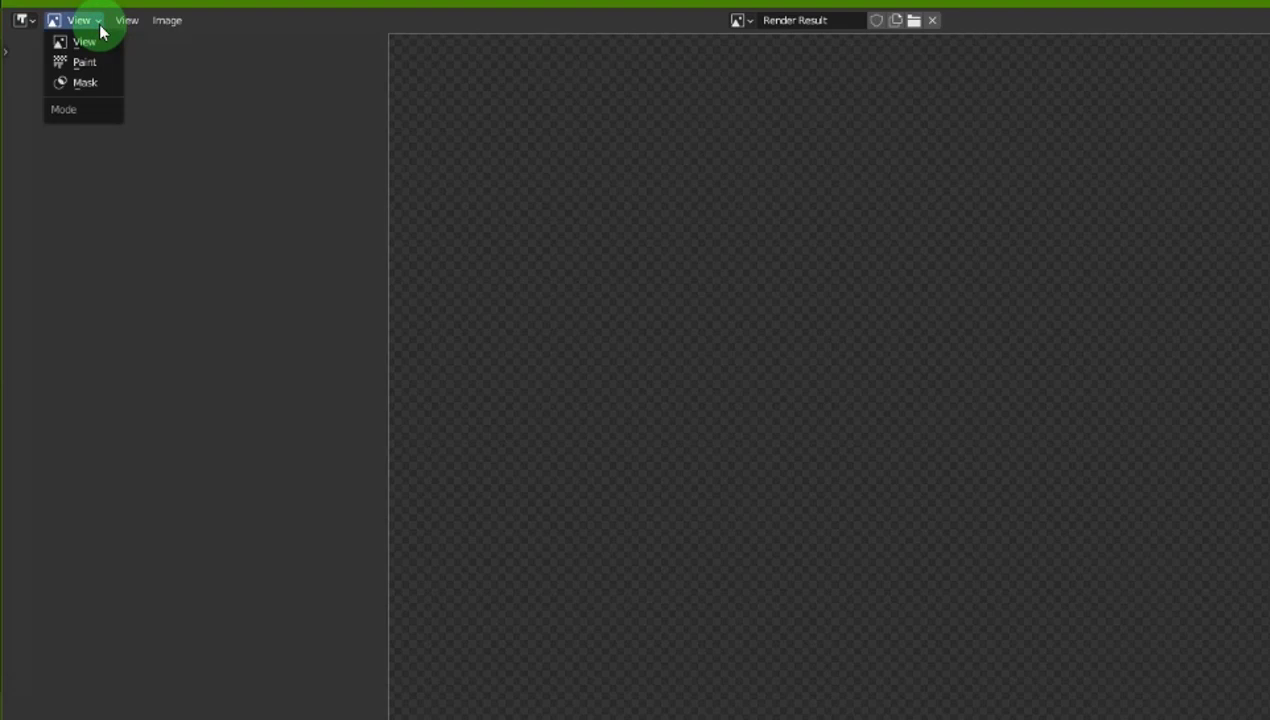
{"action": "left_click", "coordinate": [31, 23]}
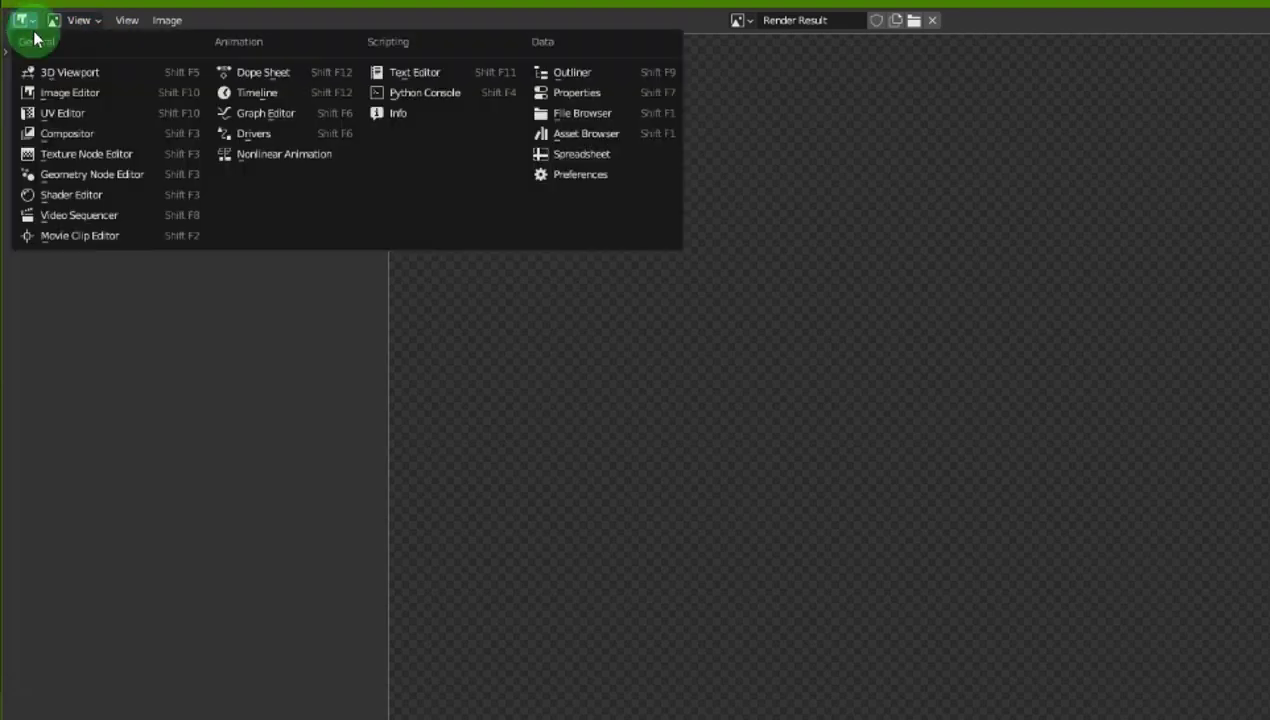
- In the Compositor, link the Render Layers Alpha output to the Composite Image input
{"action": "left_click", "coordinate": [33, 138]}
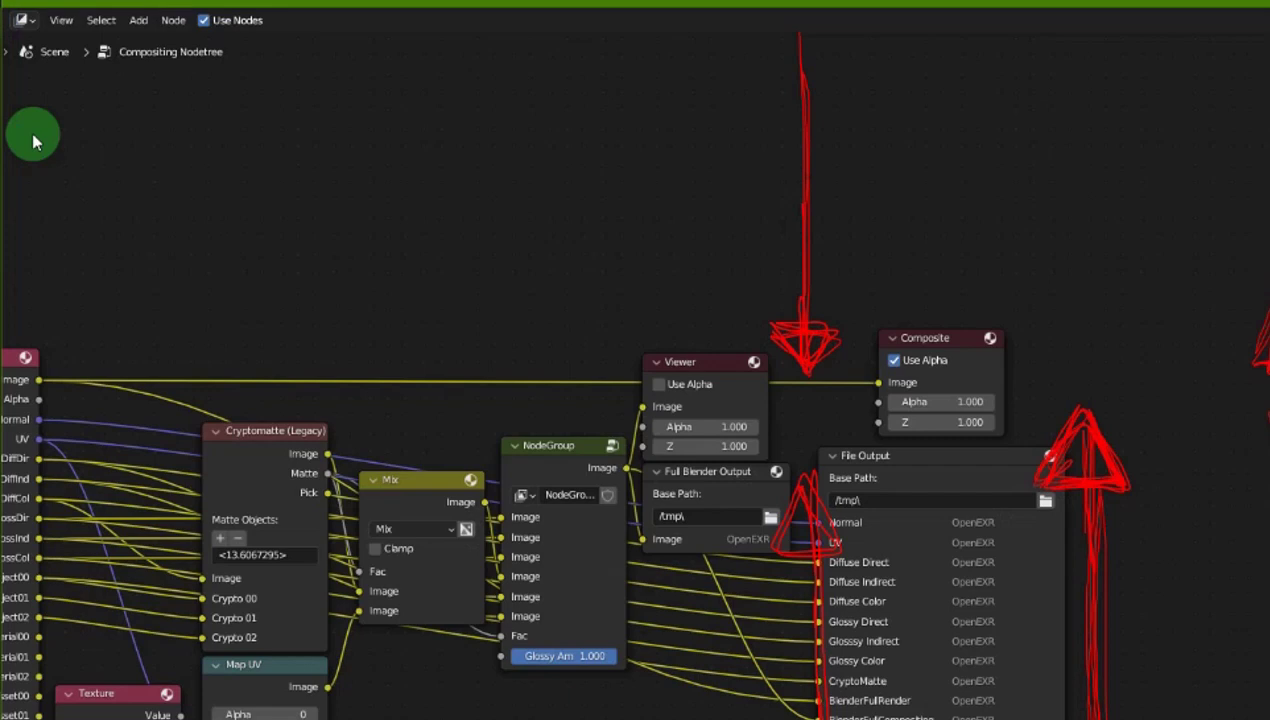
{"action": "left_click_drag", "start_coordinate": [196, 255], "coordinate": [508, 198]}
{"action": "scroll", "coordinate": [418, 322], "scroll_direction": "up", "scroll_amount": 2}
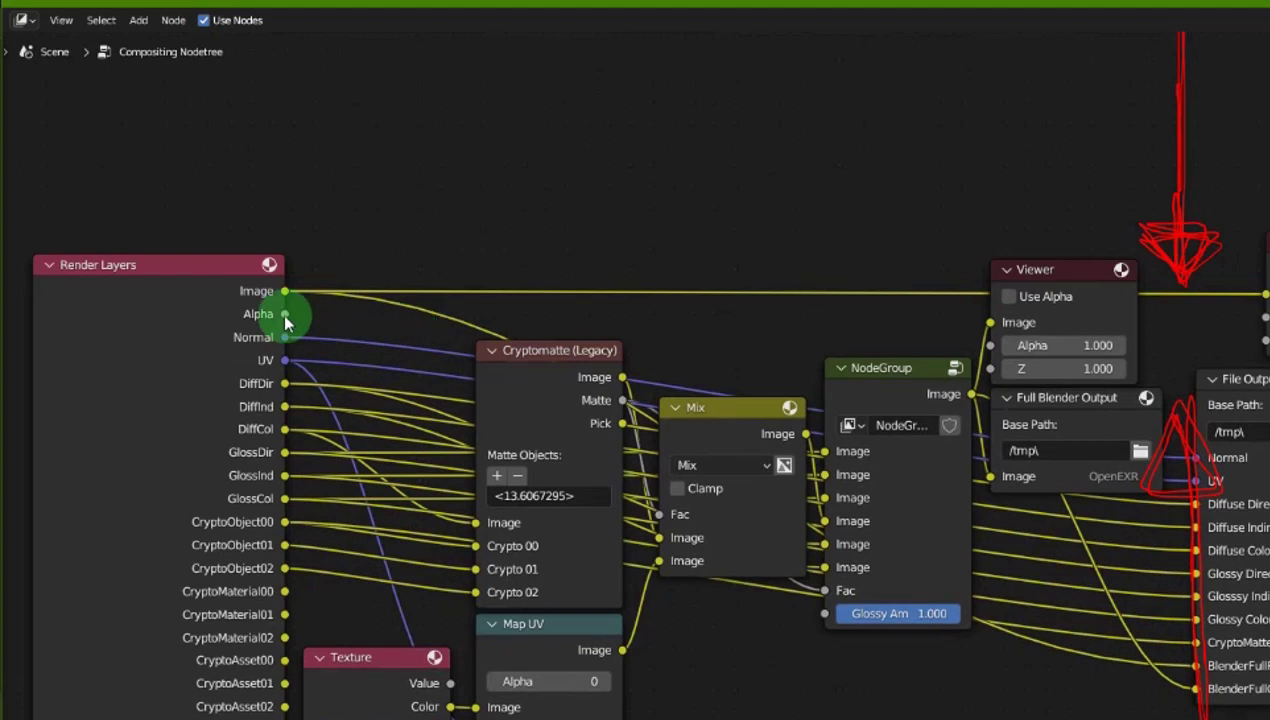
{"action": "left_click_drag", "start_coordinate": [285, 315], "coordinate": [1268, 313]}
{"action": "left_click_drag", "start_coordinate": [987, 310], "coordinate": [985, 306]}
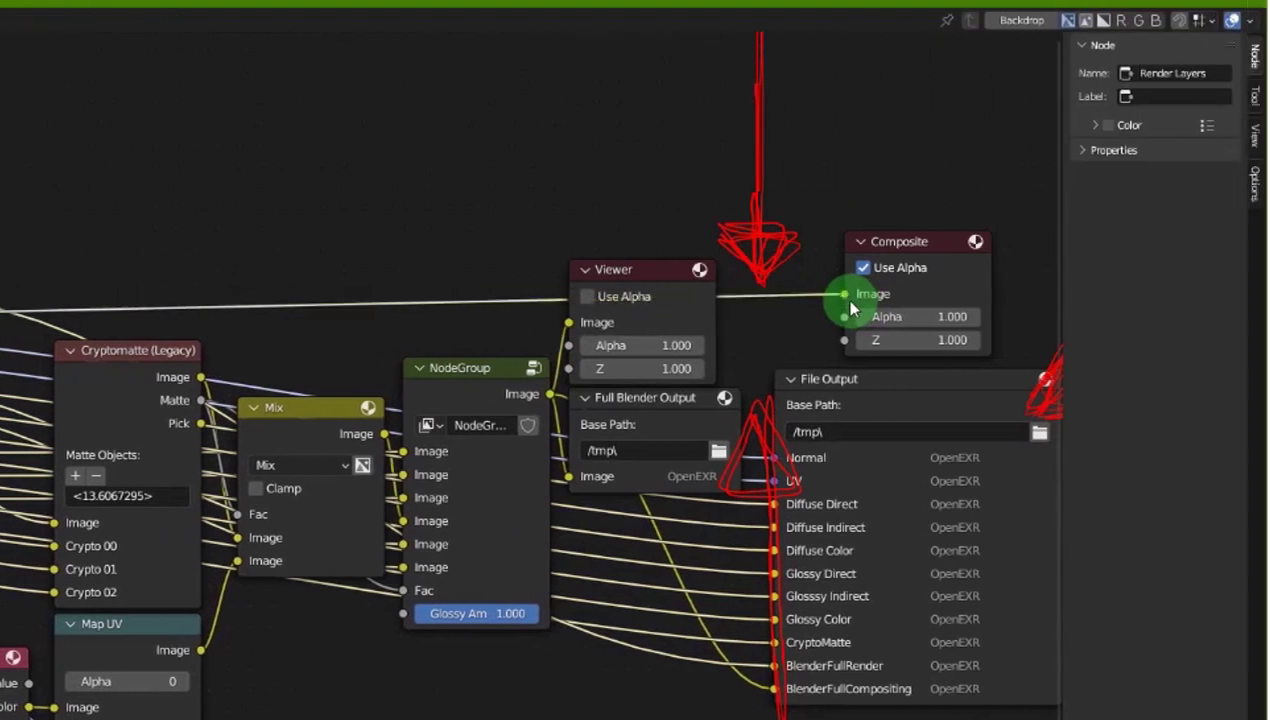
{"action": "left_click_drag", "start_coordinate": [383, 235], "coordinate": [407, 169]}
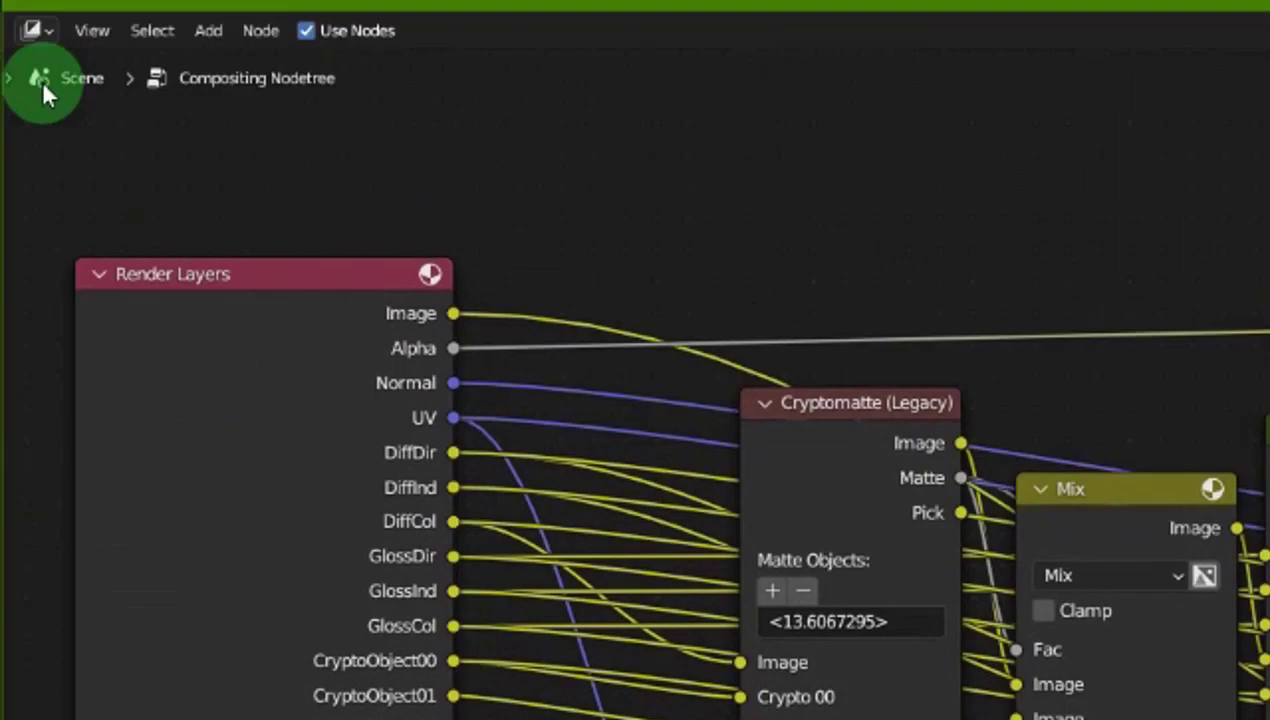
{"action": "left_click", "coordinate": [39, 29]}
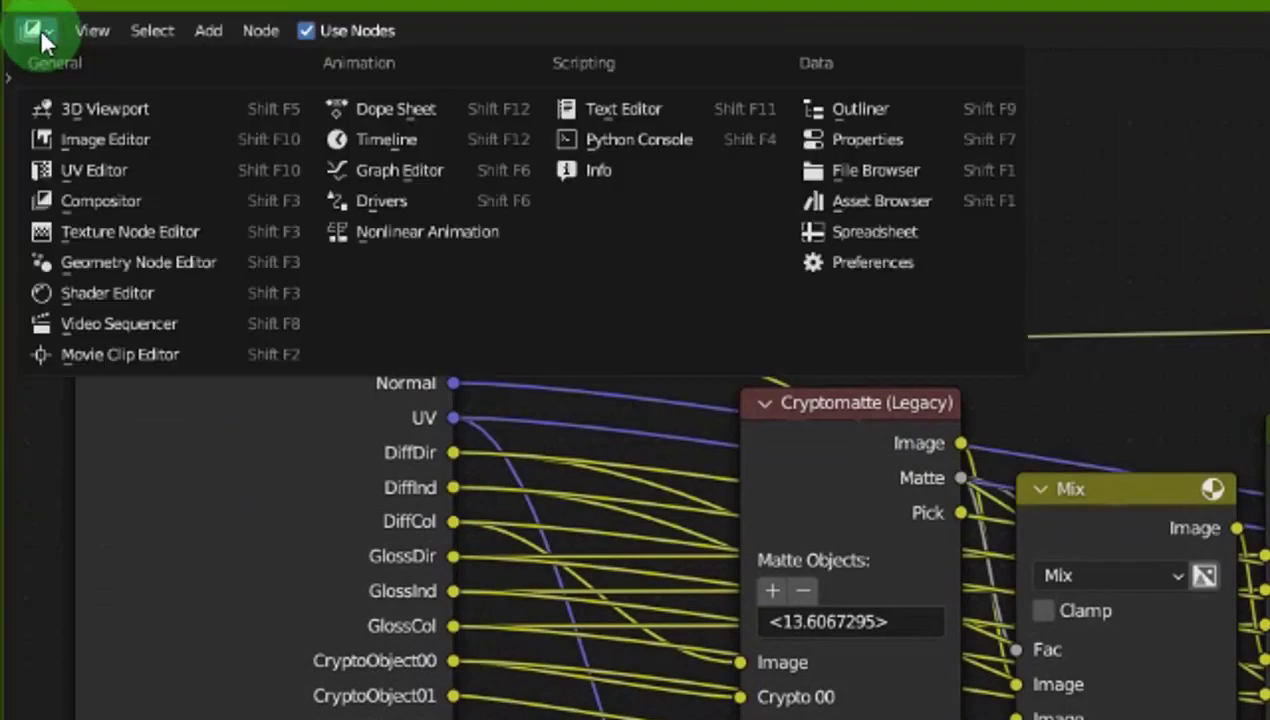
- Return to the image viewer and render the bag's alpha mask
{"action": "left_click", "coordinate": [100, 138]}
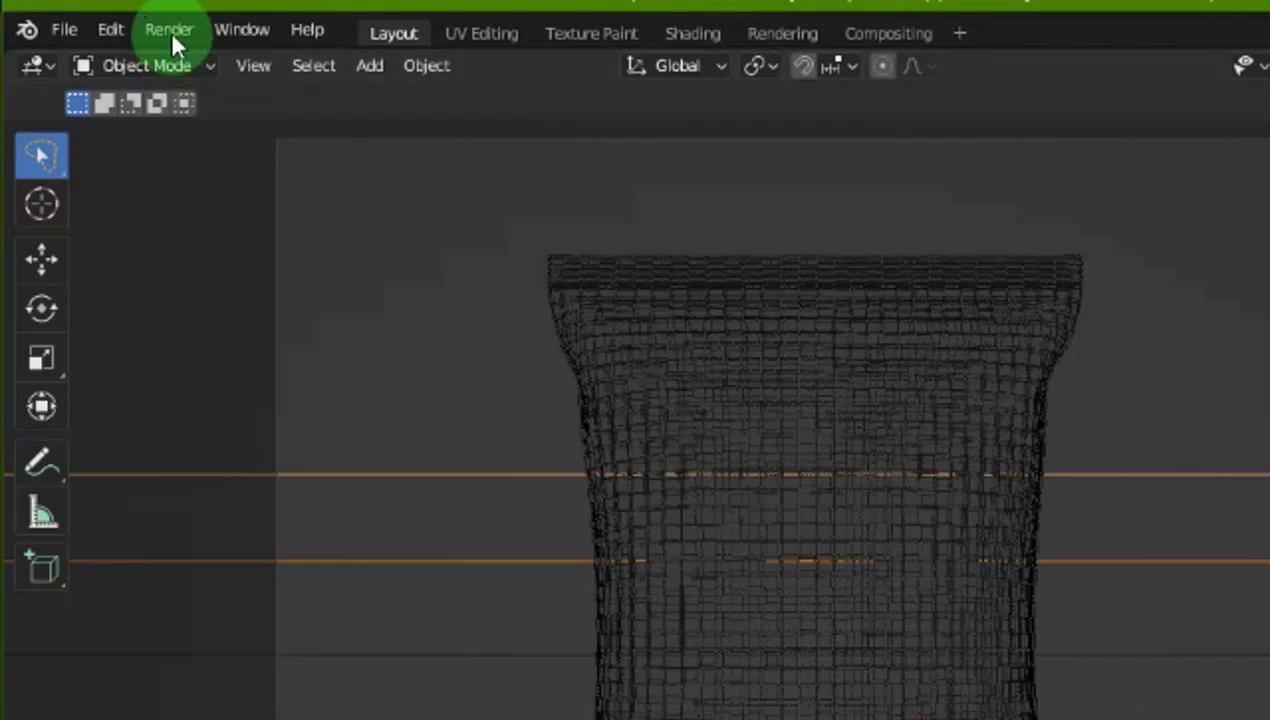
{"action": "left_click", "coordinate": [170, 31]}
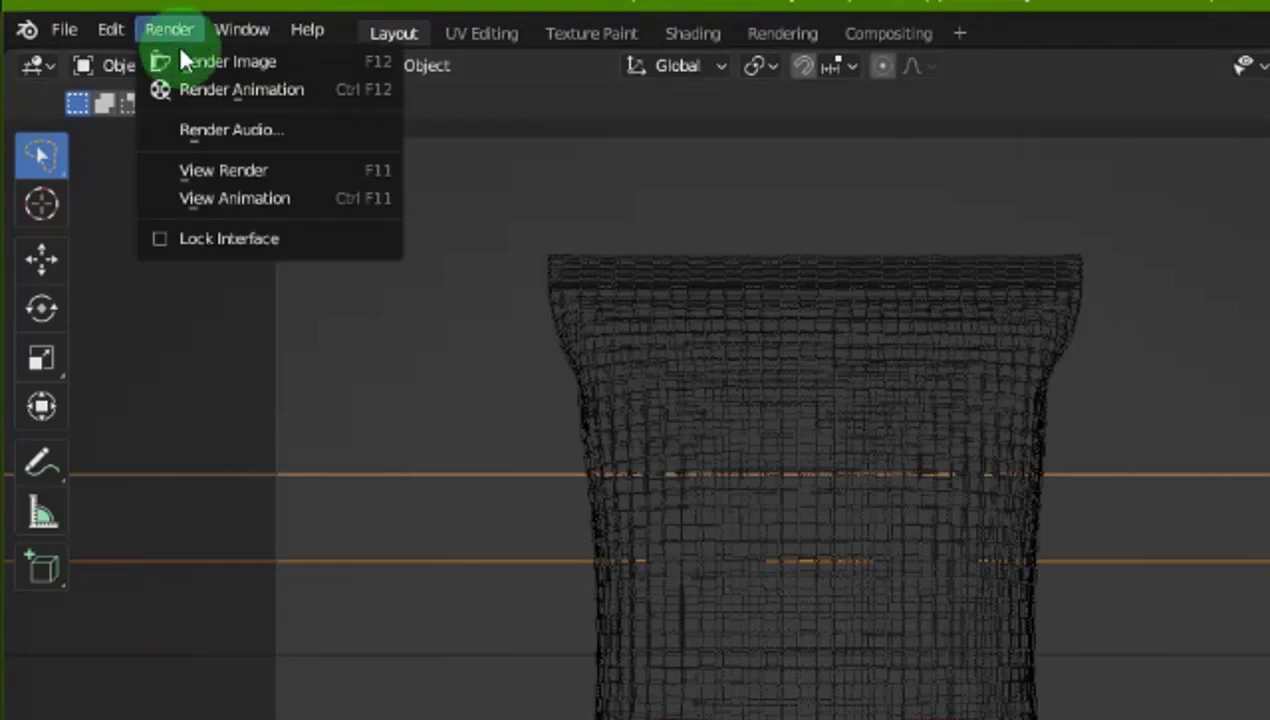
{"action": "left_click", "coordinate": [190, 60]}
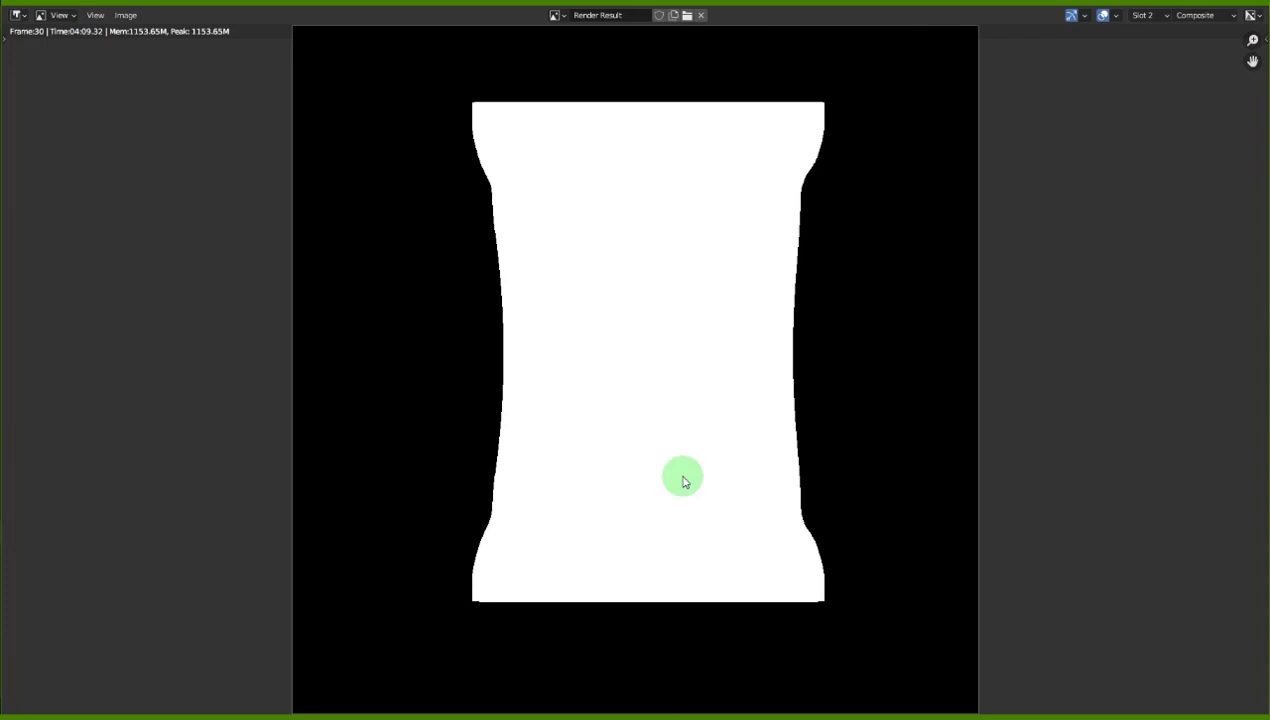
- Save the render as Bag Alpha.png in the Renders folder and switch back to Photoshop
{"action": "left_click", "coordinate": [132, 19]}
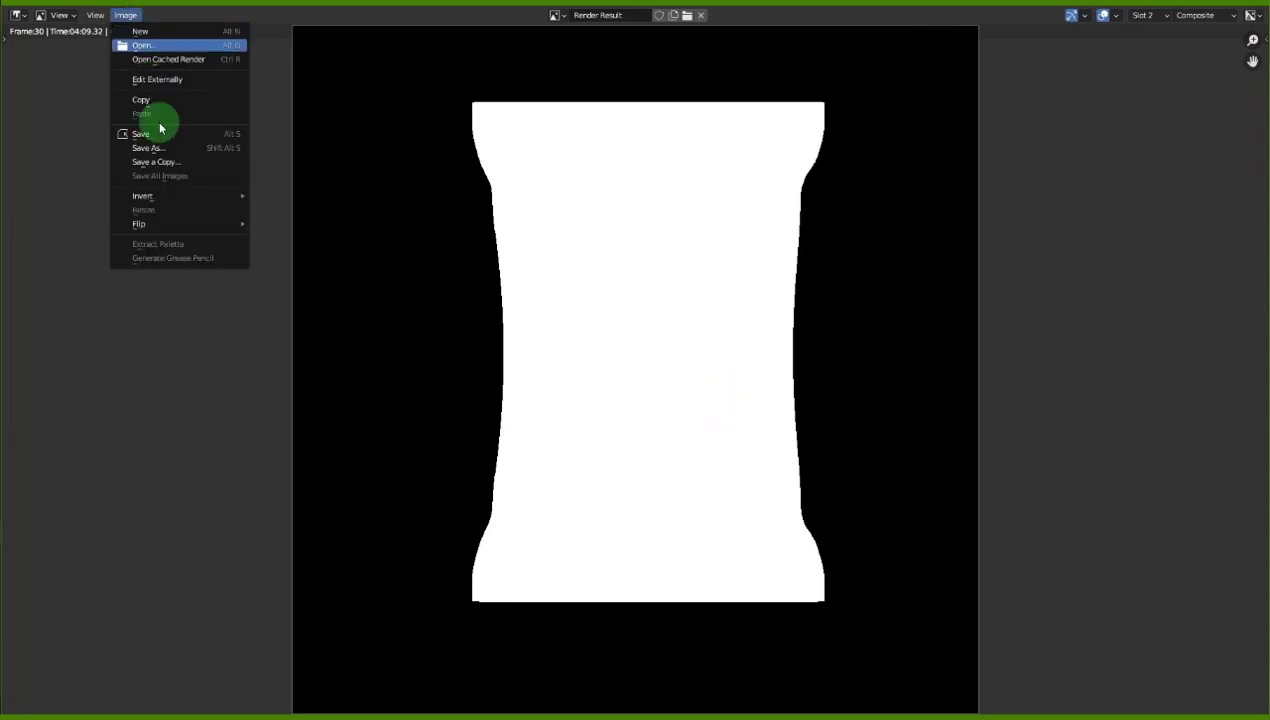
{"action": "key", "text": "shift+alt+s"}
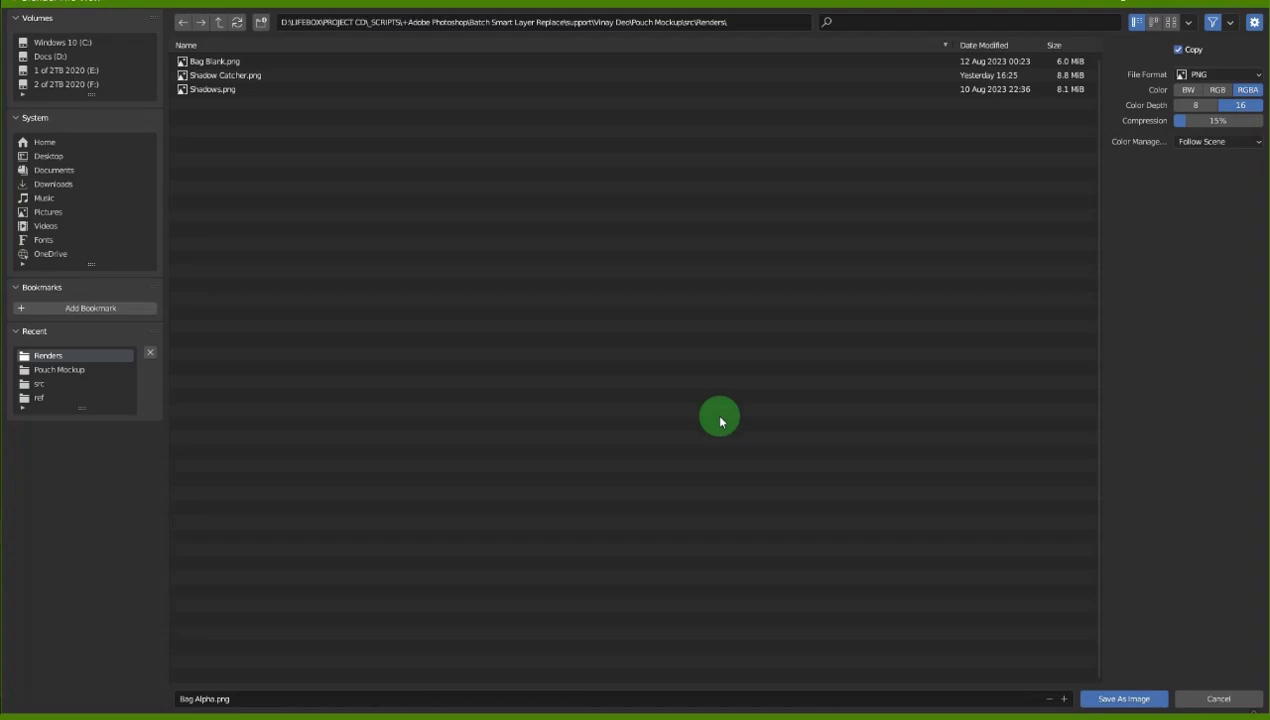
{"action": "left_click", "coordinate": [1130, 700]}
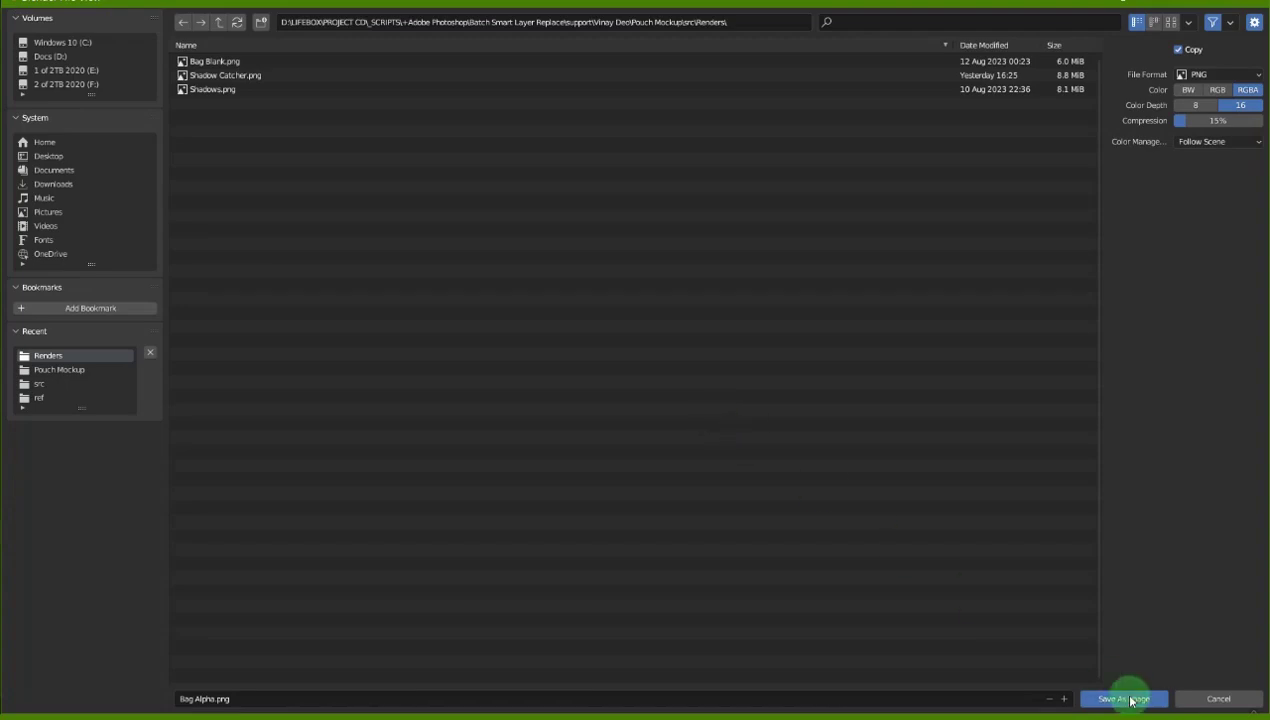
{"action": "key", "text": "alt+Tab"}
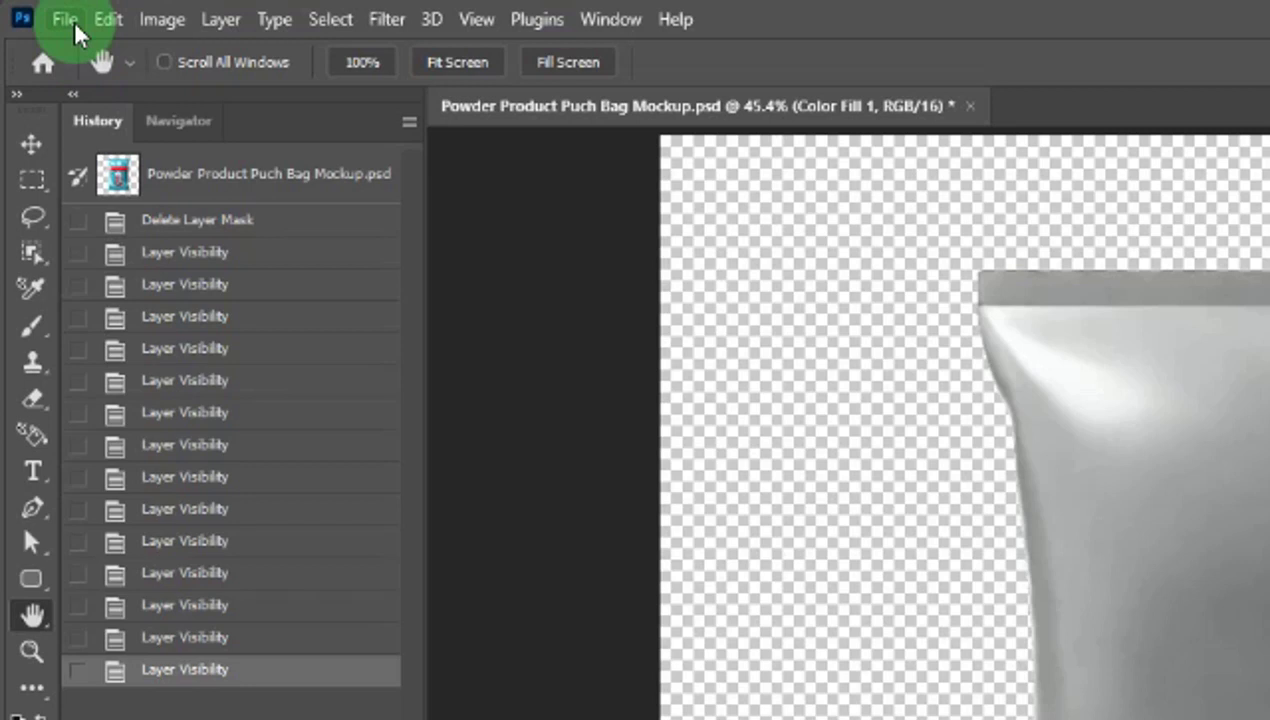
- Open Bag Alpha.png from the Renders folder and fit it to the screen
{"action": "left_click", "coordinate": [66, 20]}
{"action": "left_click", "coordinate": [100, 87]}
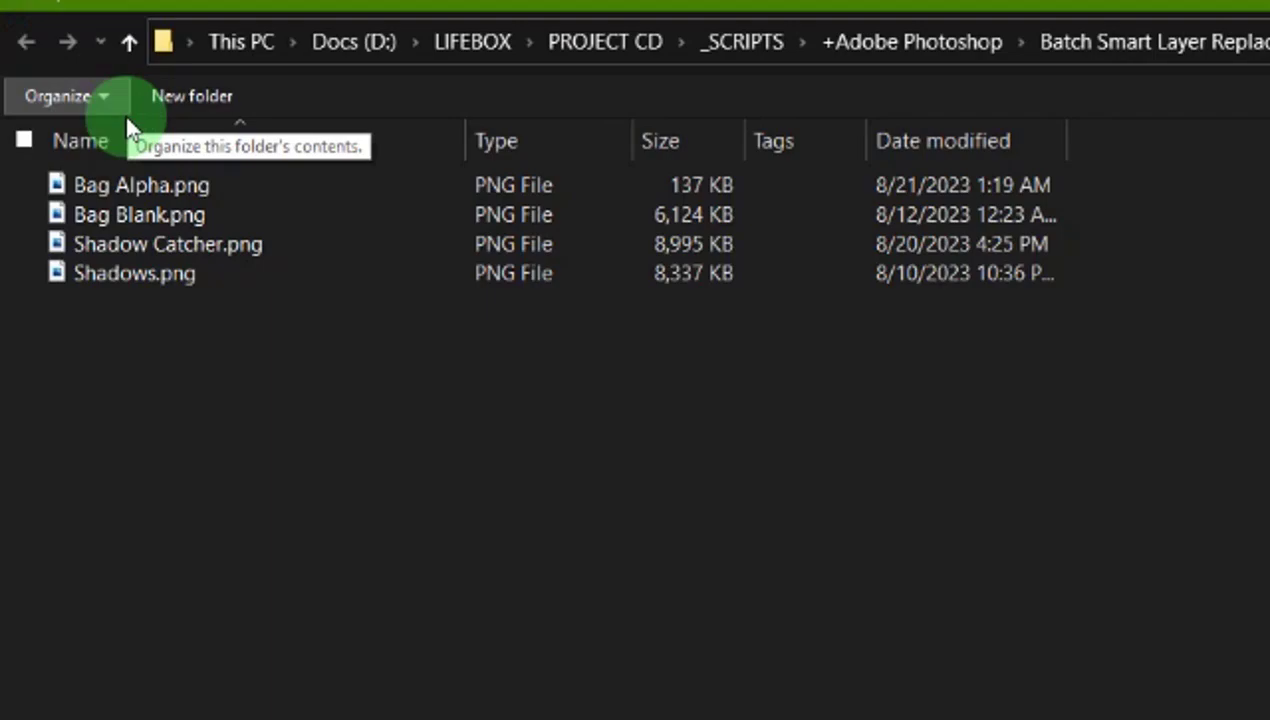
{"action": "left_click", "coordinate": [150, 186]}
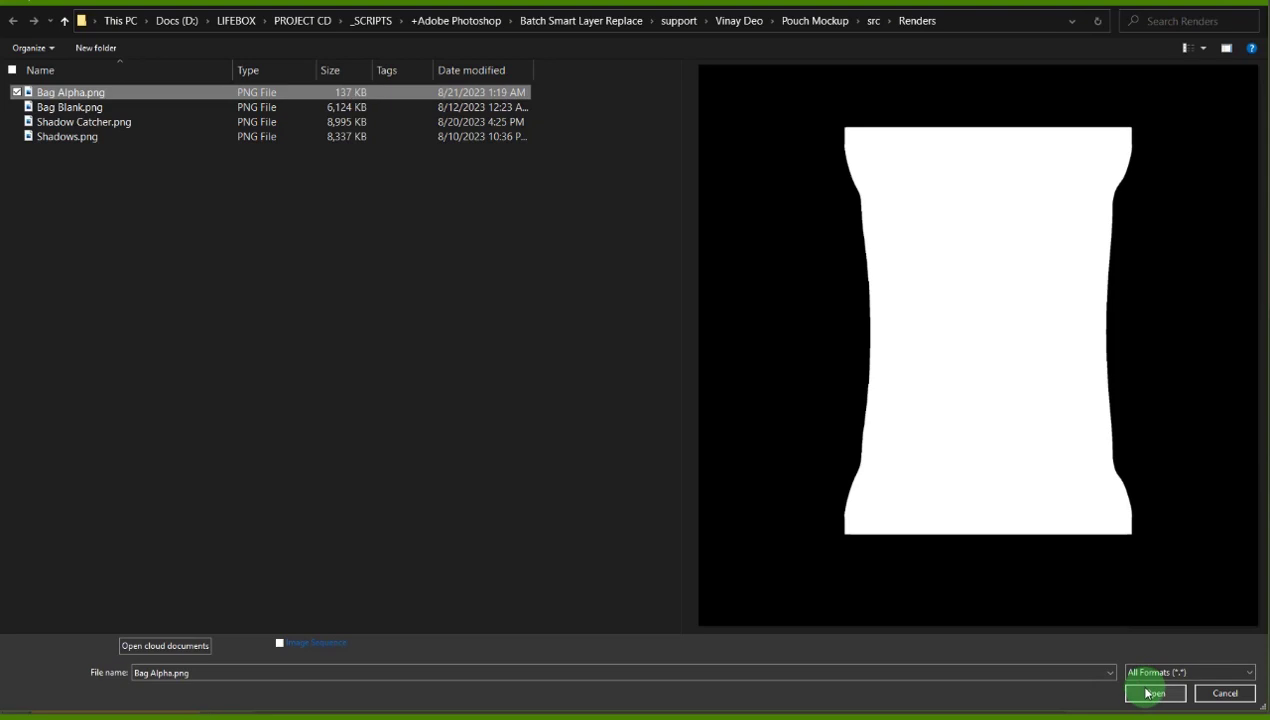
{"action": "left_click", "coordinate": [1152, 692]}
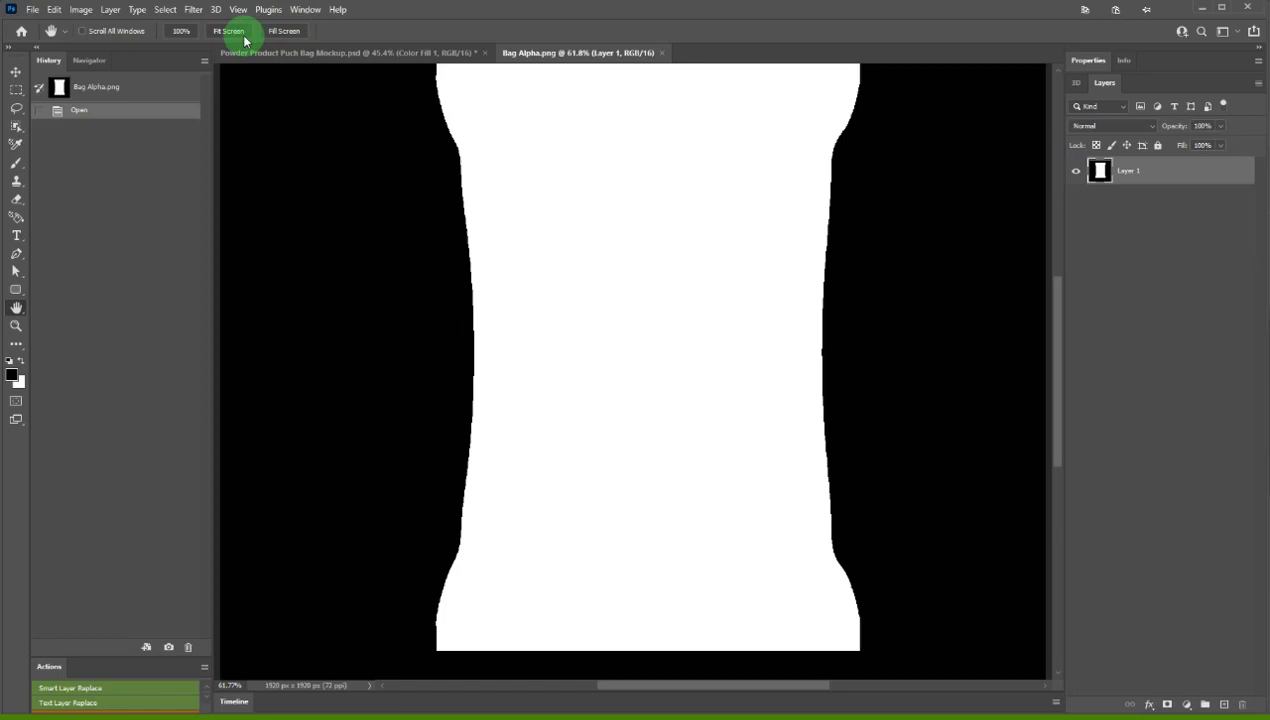
{"action": "left_click", "coordinate": [243, 37]}
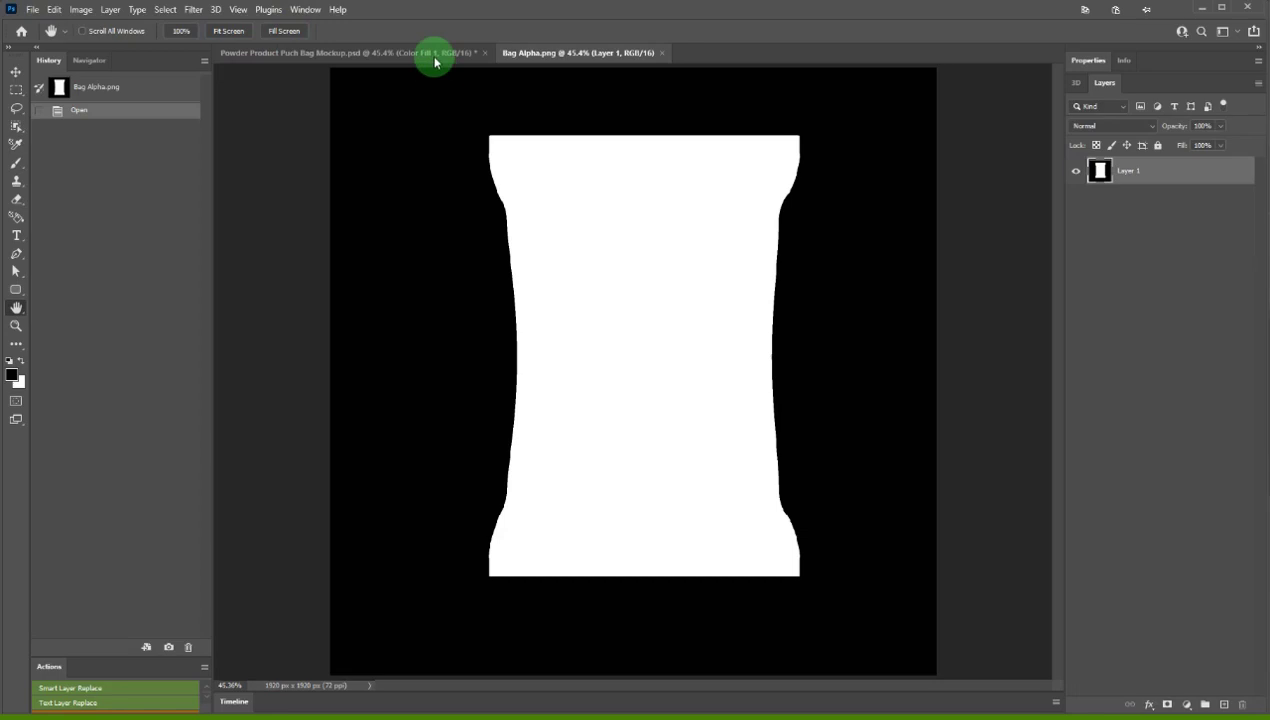
- Back in the bag mockup, add a layer mask to the Shadow Catcher layer
{"action": "left_click", "coordinate": [435, 58]}
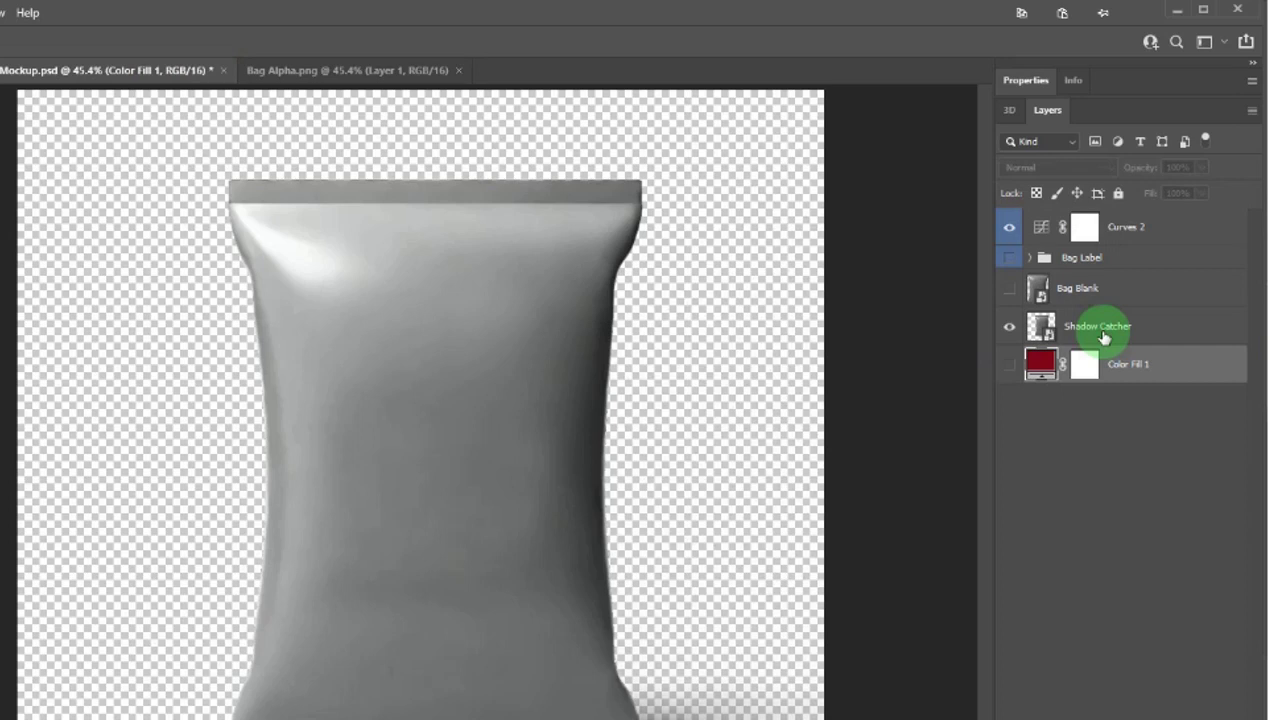
{"action": "left_click", "coordinate": [1104, 338]}
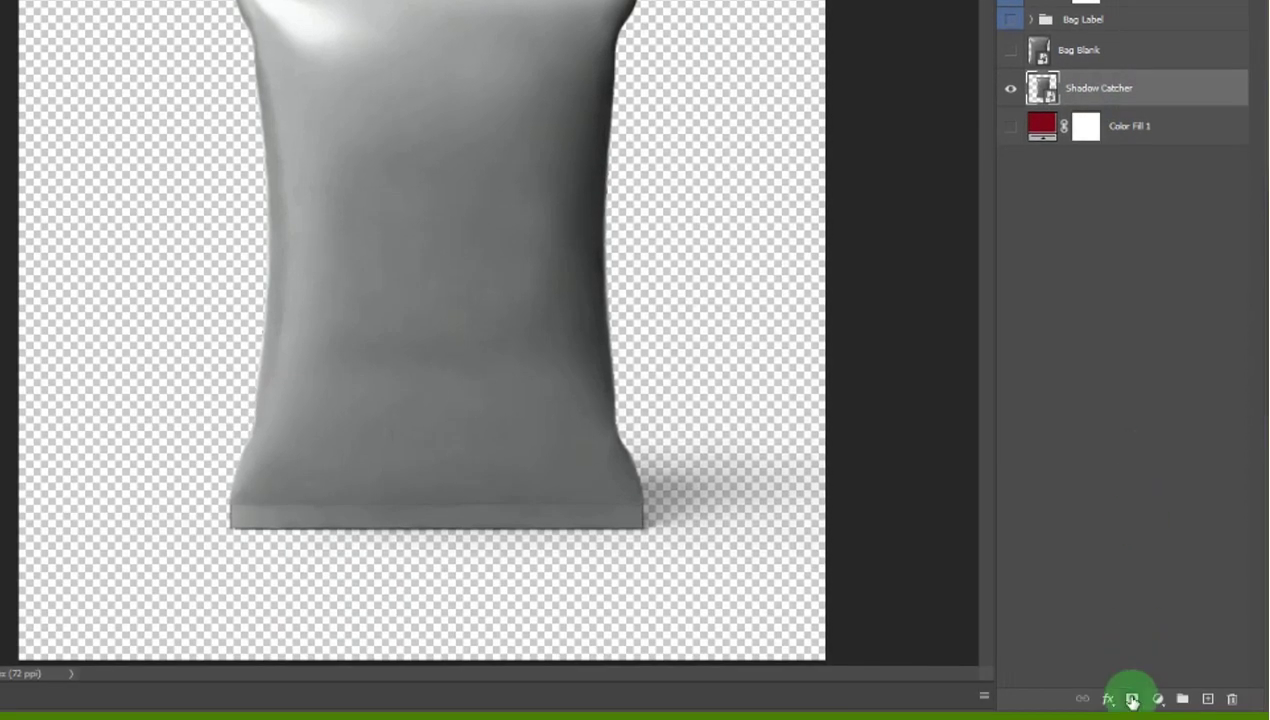
{"action": "left_click", "coordinate": [1132, 699]}
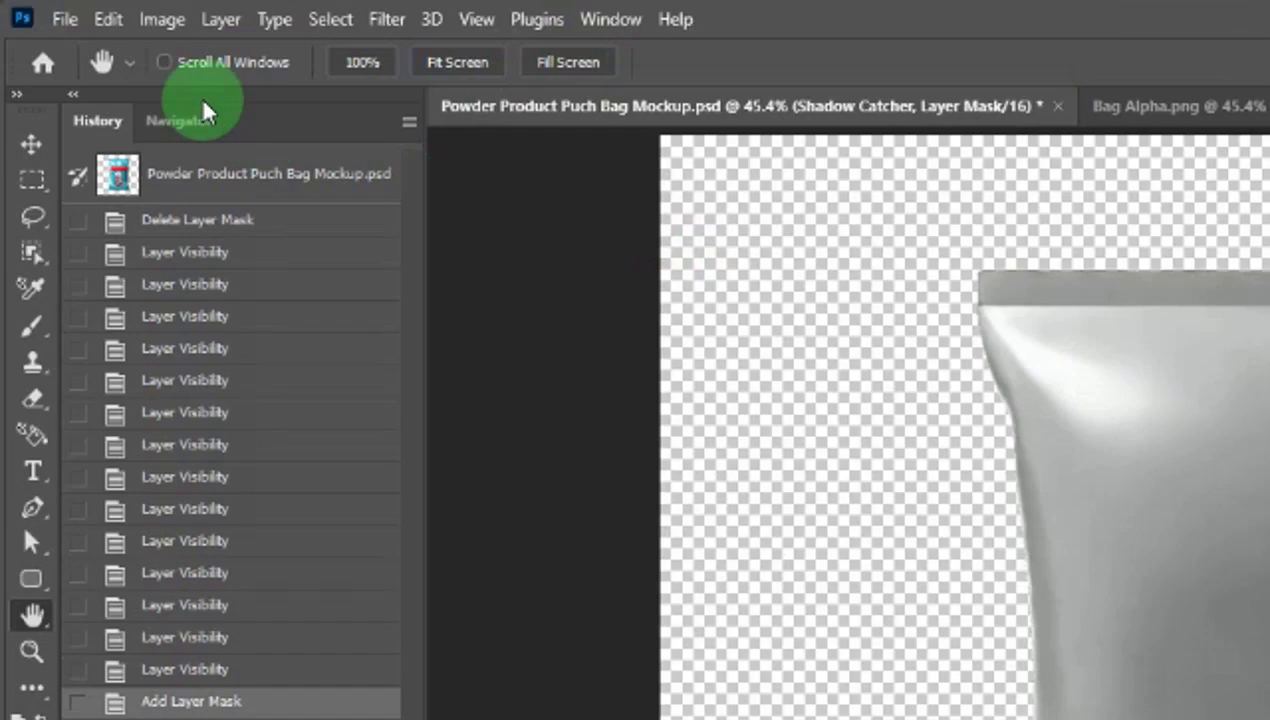
- Use Apply Image to fill the Shadow Catcher mask with inverted Bag Alpha.png
{"action": "left_click", "coordinate": [163, 22]}
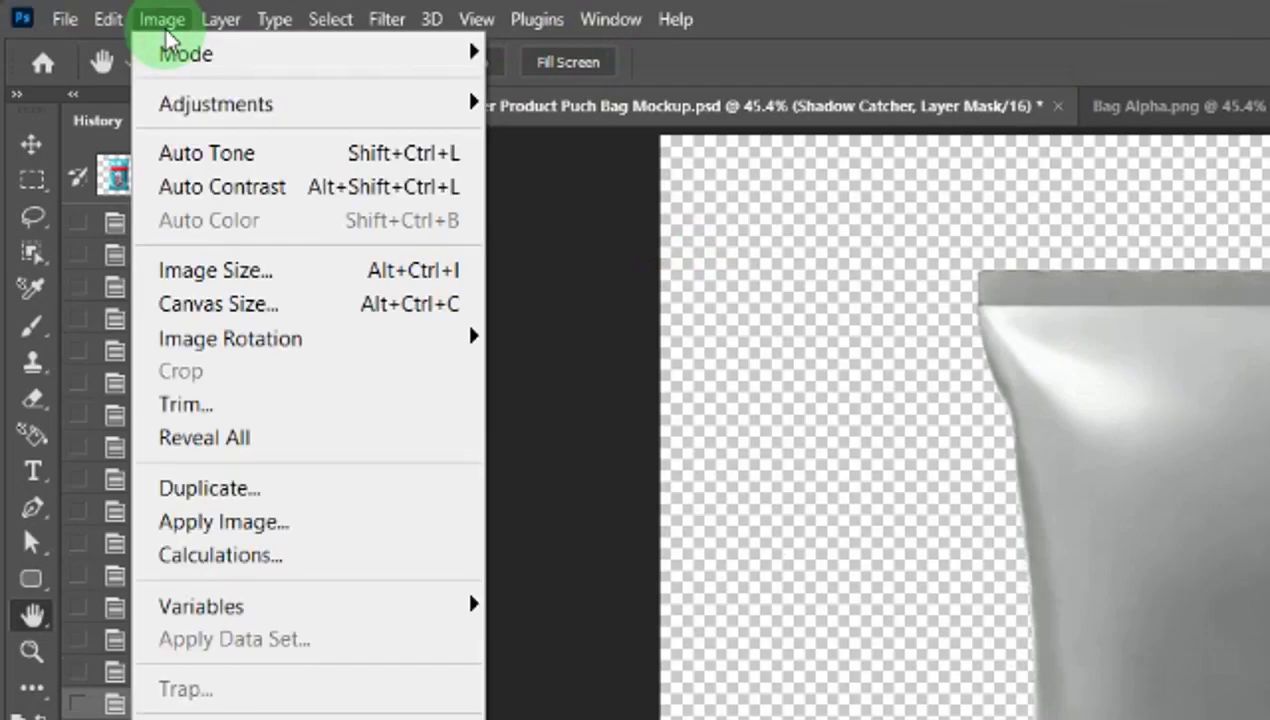
{"action": "left_click", "coordinate": [247, 539]}
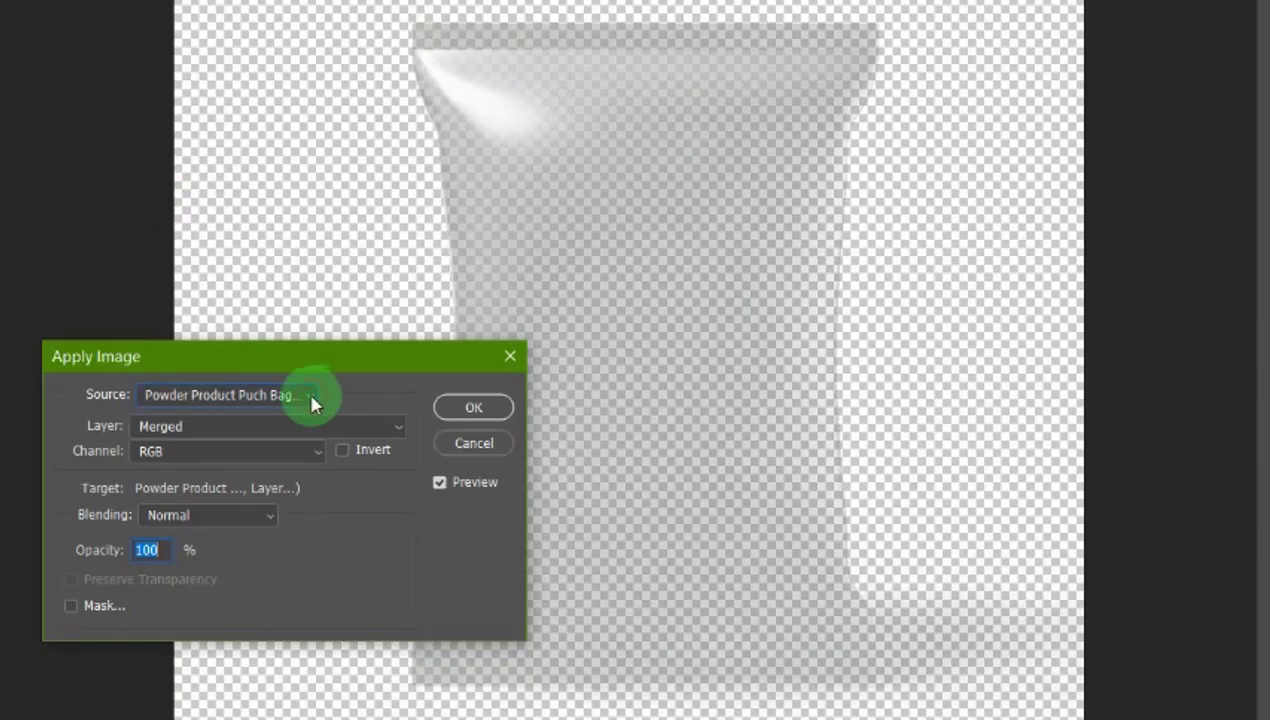
{"action": "left_click", "coordinate": [312, 400]}
{"action": "left_click", "coordinate": [283, 437]}
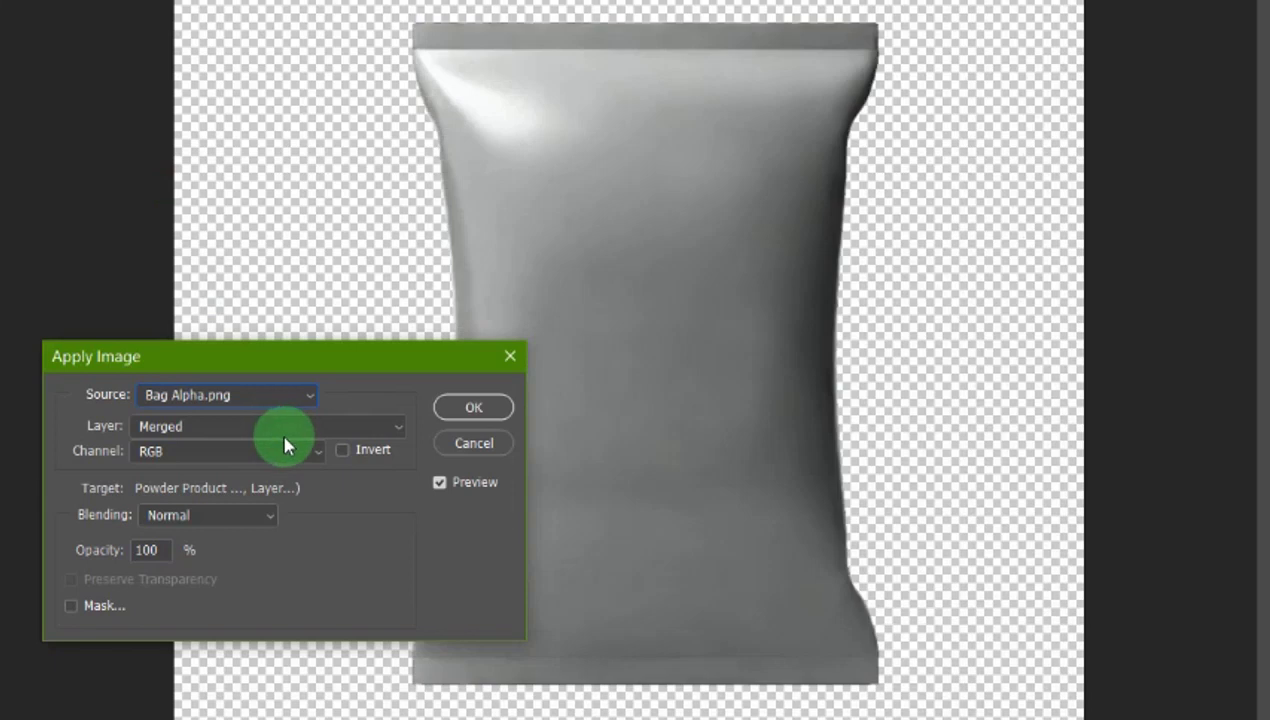
{"action": "left_click", "coordinate": [343, 451]}
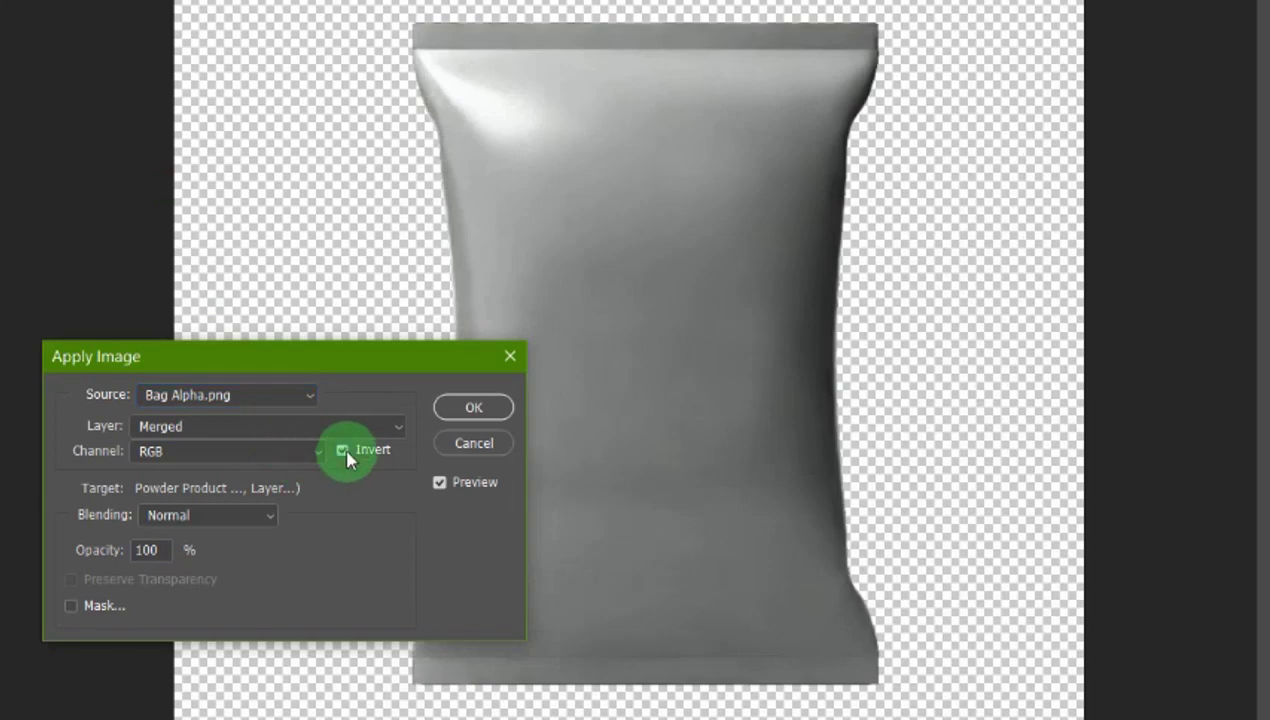
{"action": "left_click", "coordinate": [480, 412]}
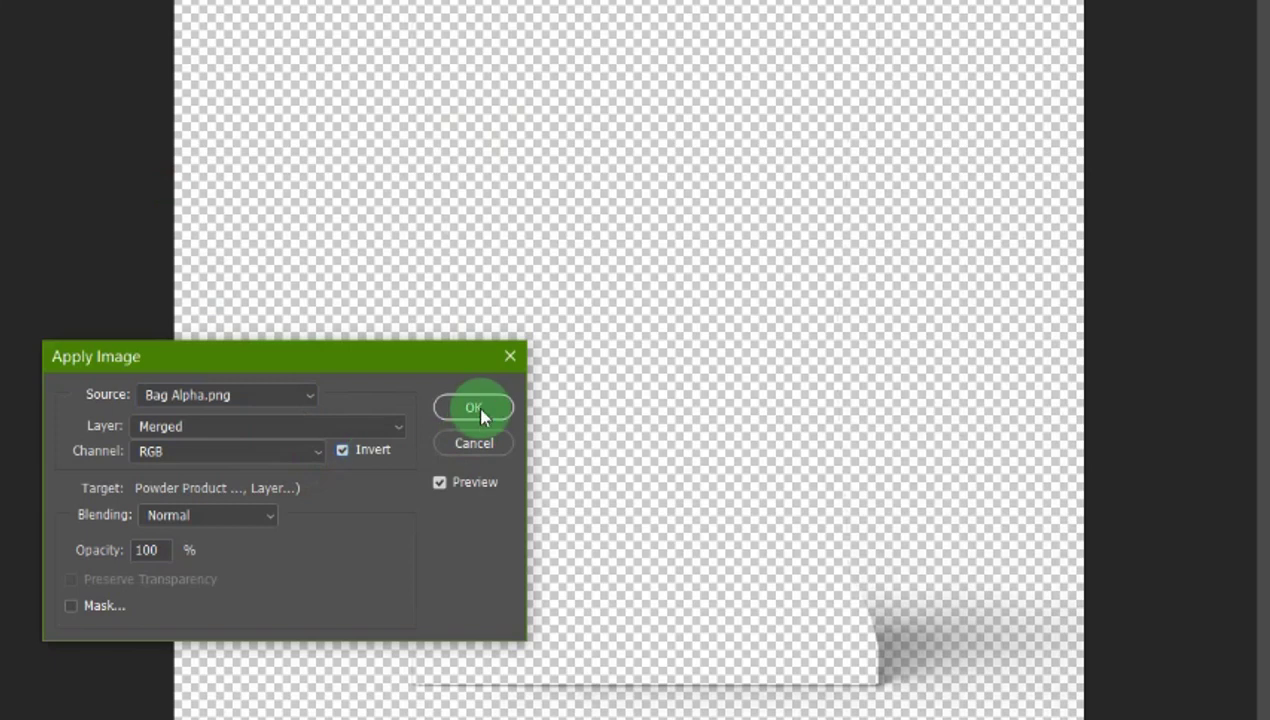
{"action": "left_click", "coordinate": [634, 570]}
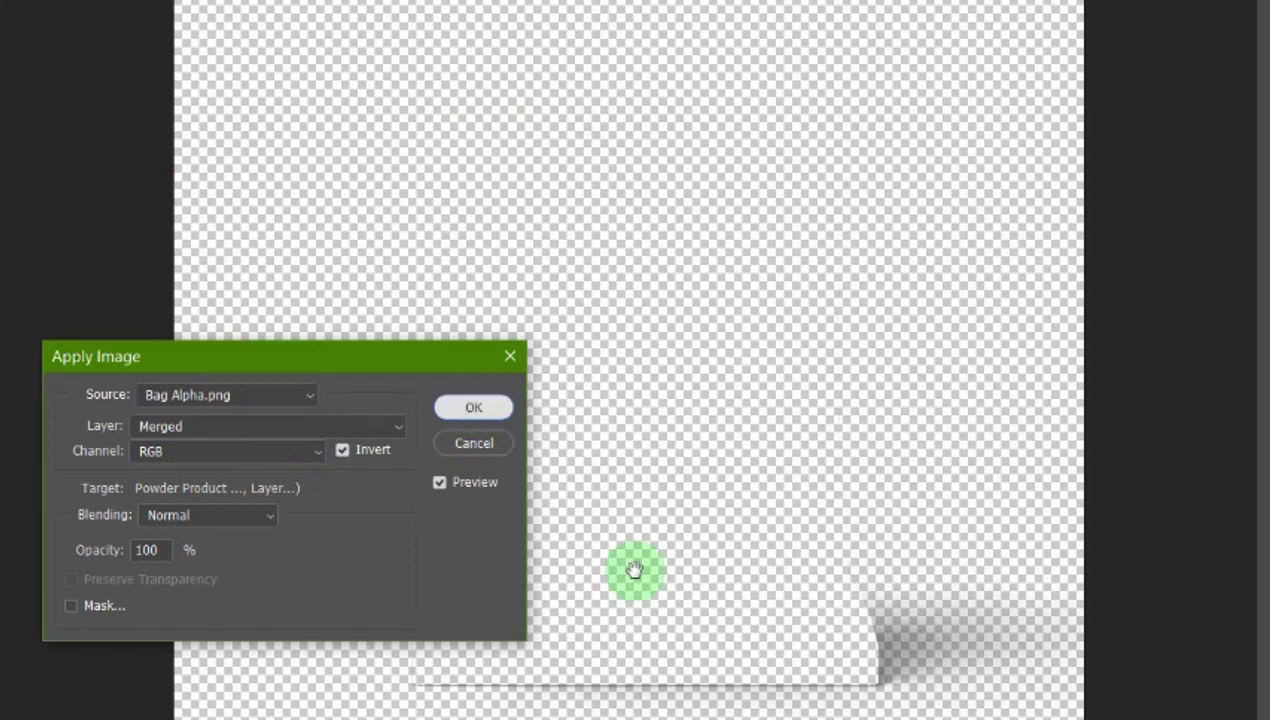
{"action": "key", "text": "Return"}
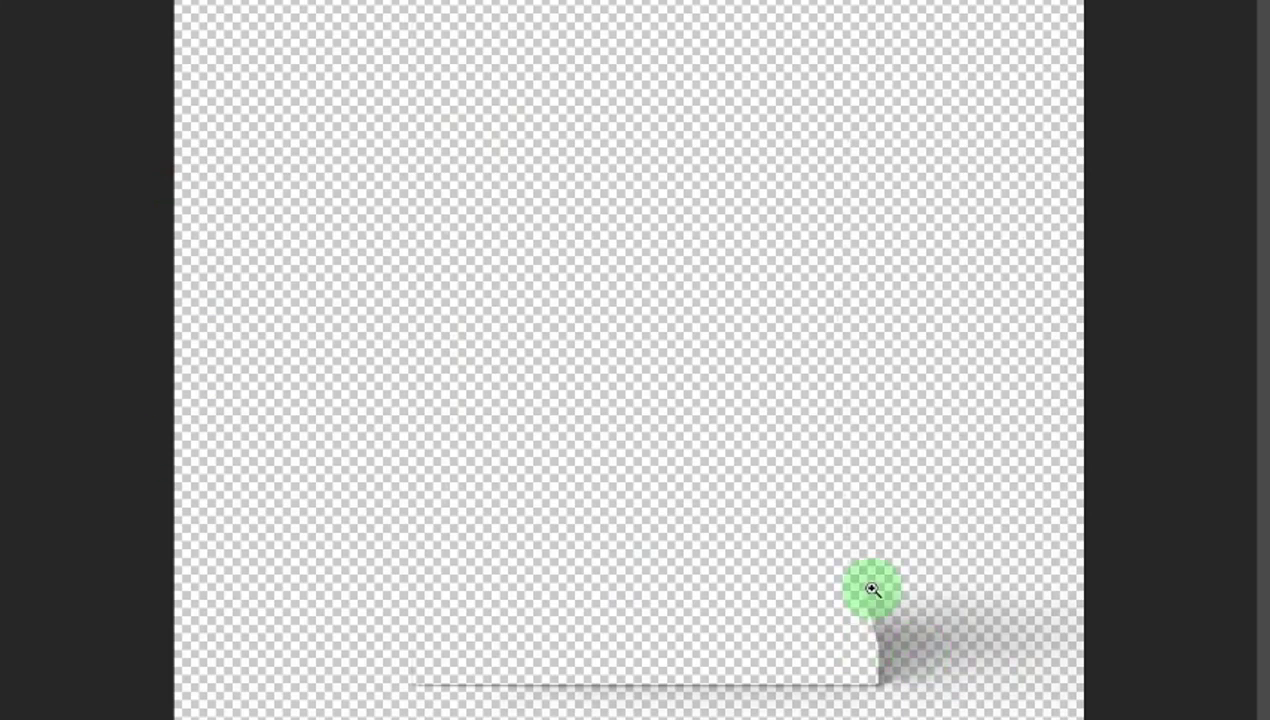
- Zoom in on the shadow and test Shadow Catcher's opacity, leaving it at 100%
{"action": "left_click_drag", "start_coordinate": [767, 515], "coordinate": [1080, 716]}
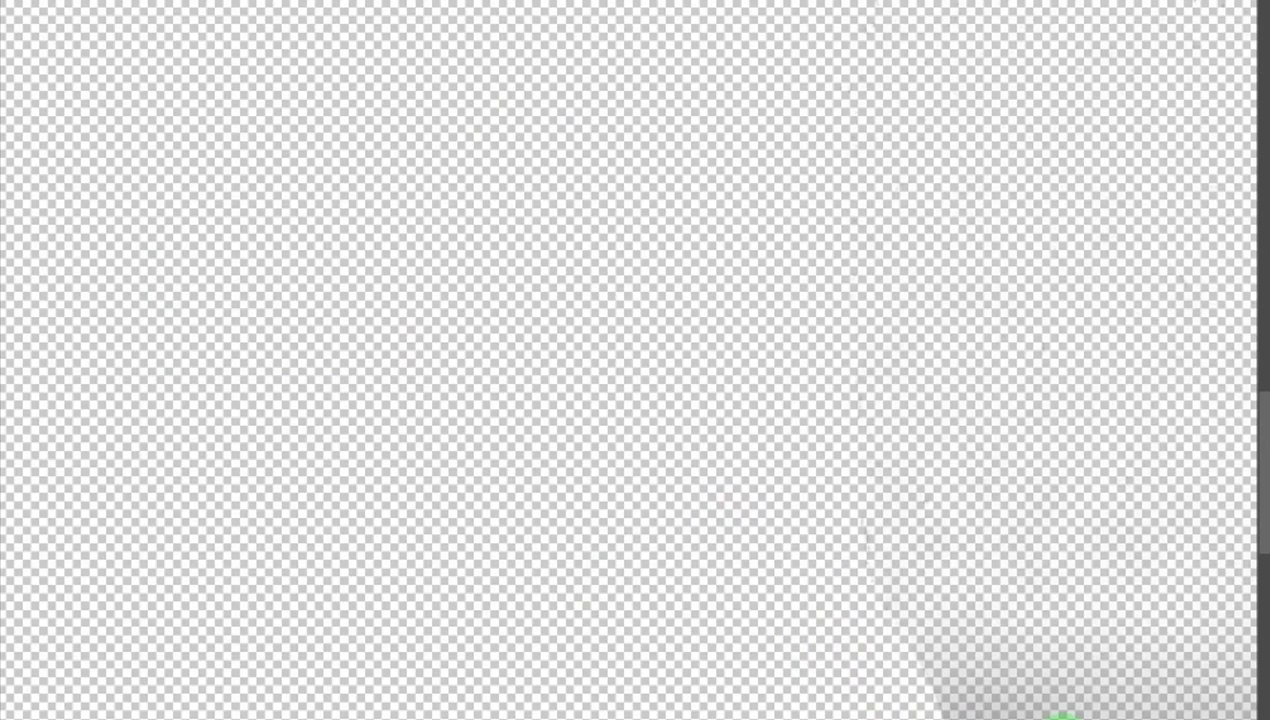
{"action": "left_click_drag", "start_coordinate": [984, 638], "coordinate": [595, 343]}
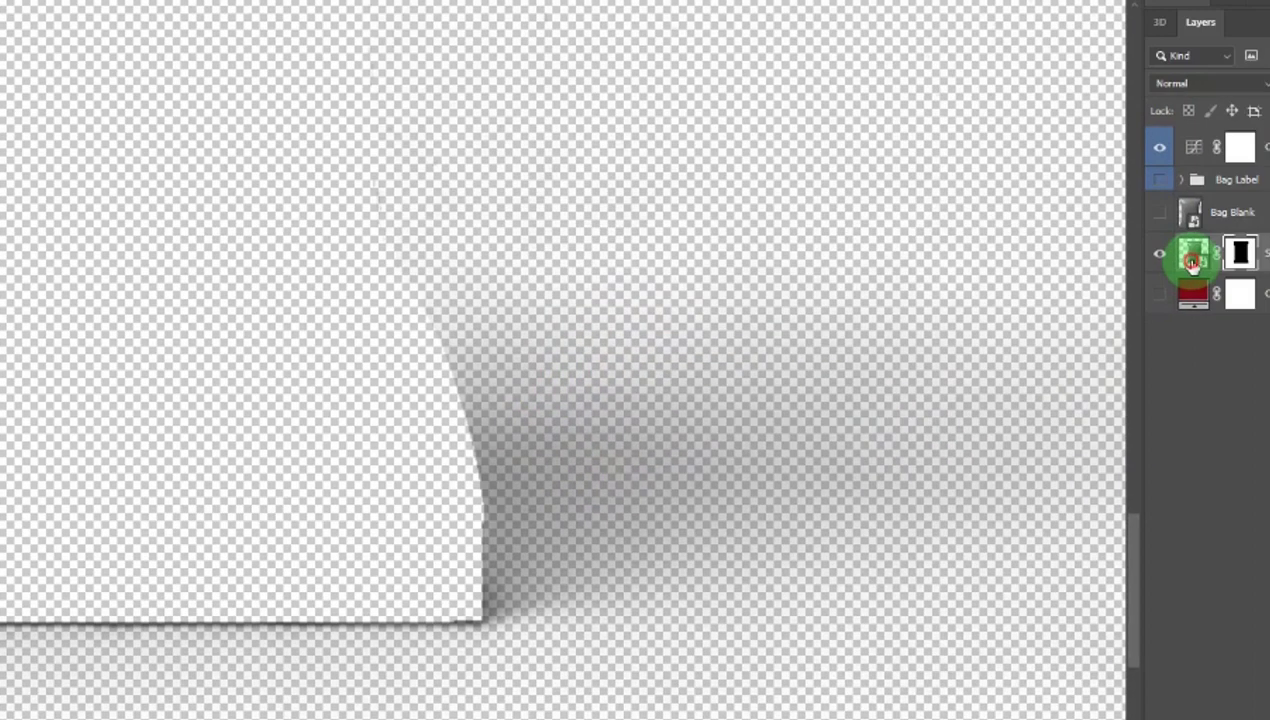
{"action": "left_click", "coordinate": [1192, 258]}
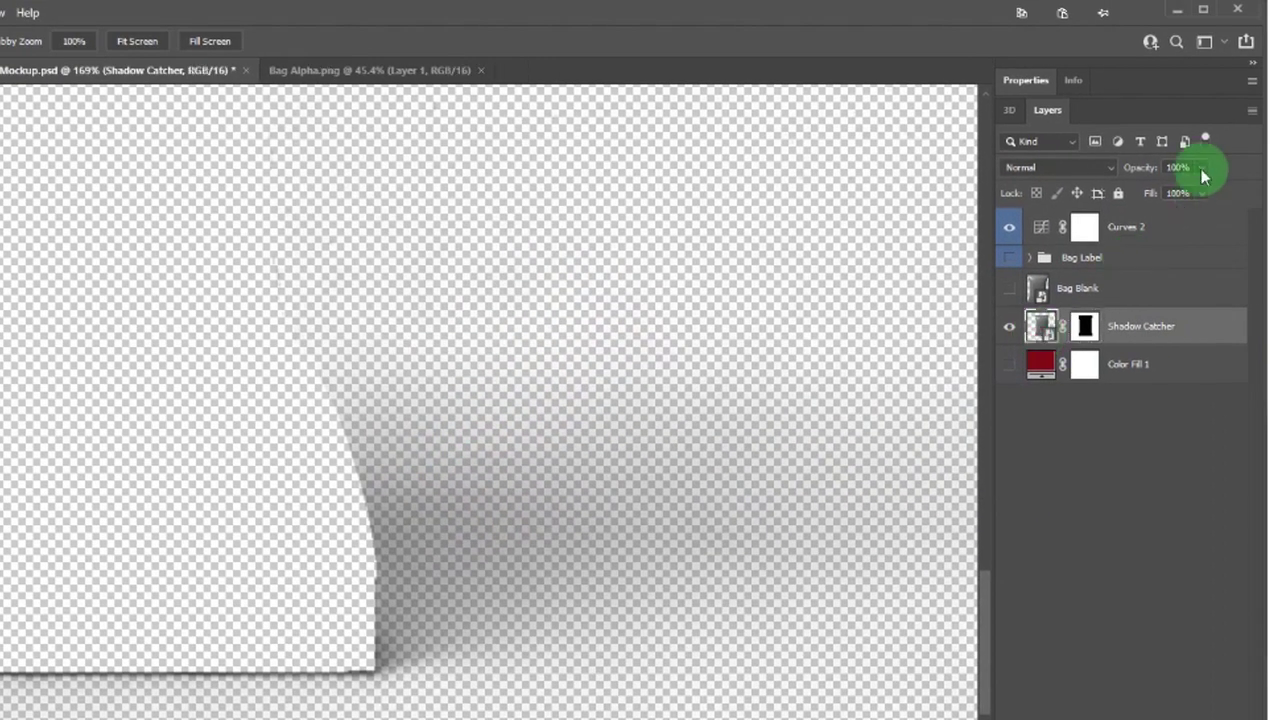
{"action": "left_click_drag", "start_coordinate": [1202, 173], "coordinate": [1154, 198]}
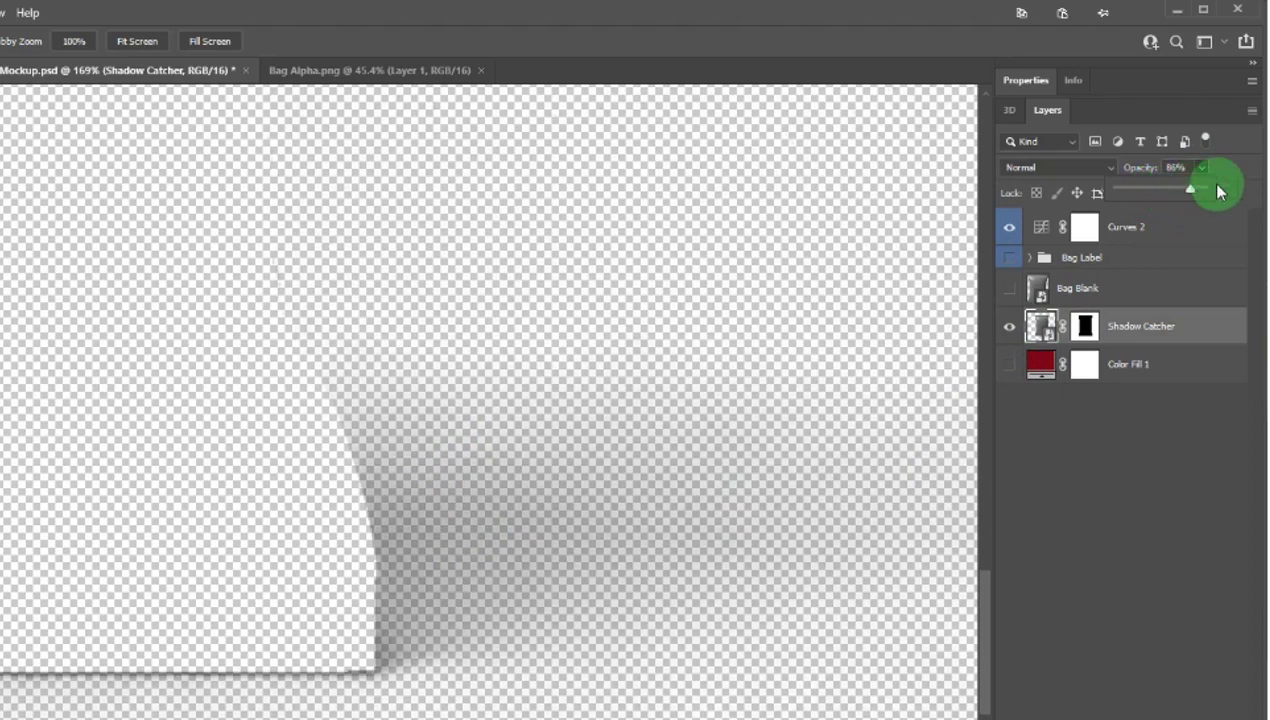
{"action": "left_click_drag", "start_coordinate": [1219, 190], "coordinate": [1219, 192]}
{"action": "left_click_drag", "start_coordinate": [1124, 233], "coordinate": [1019, 259]}
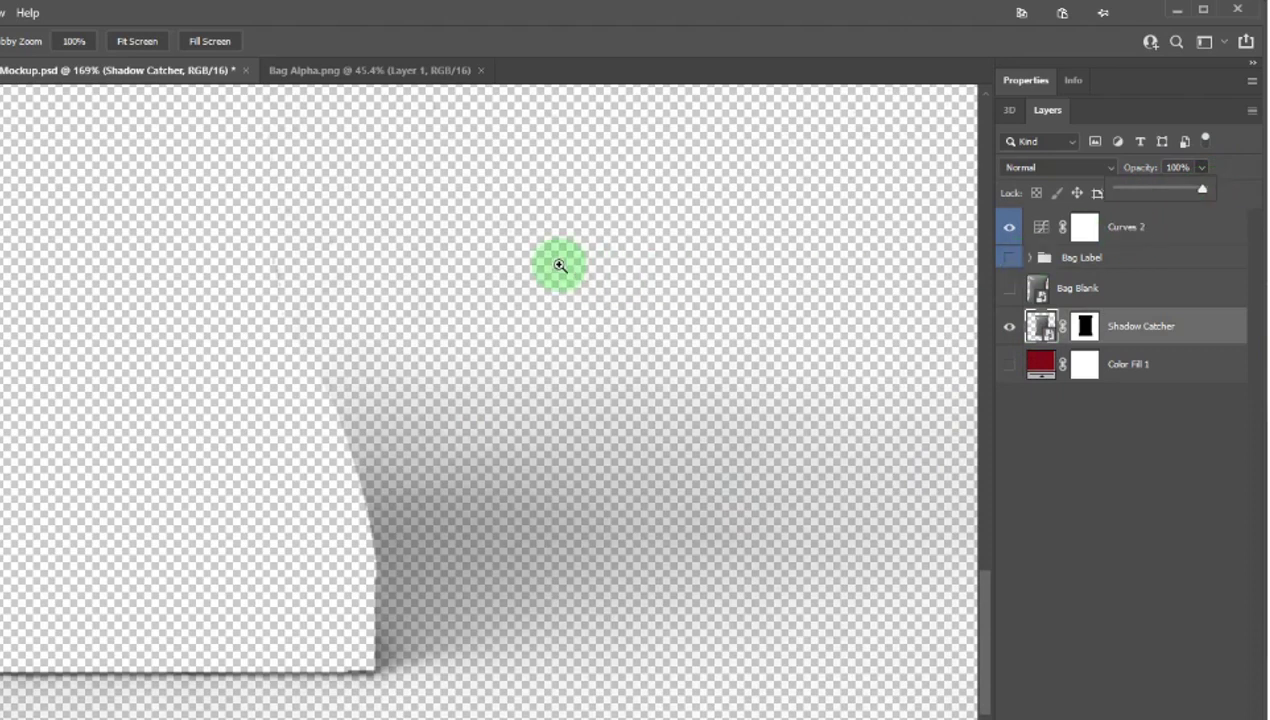
- Fit the image on screen and show the Bag Blank layer and Bag Label group
{"action": "left_click", "coordinate": [139, 44]}
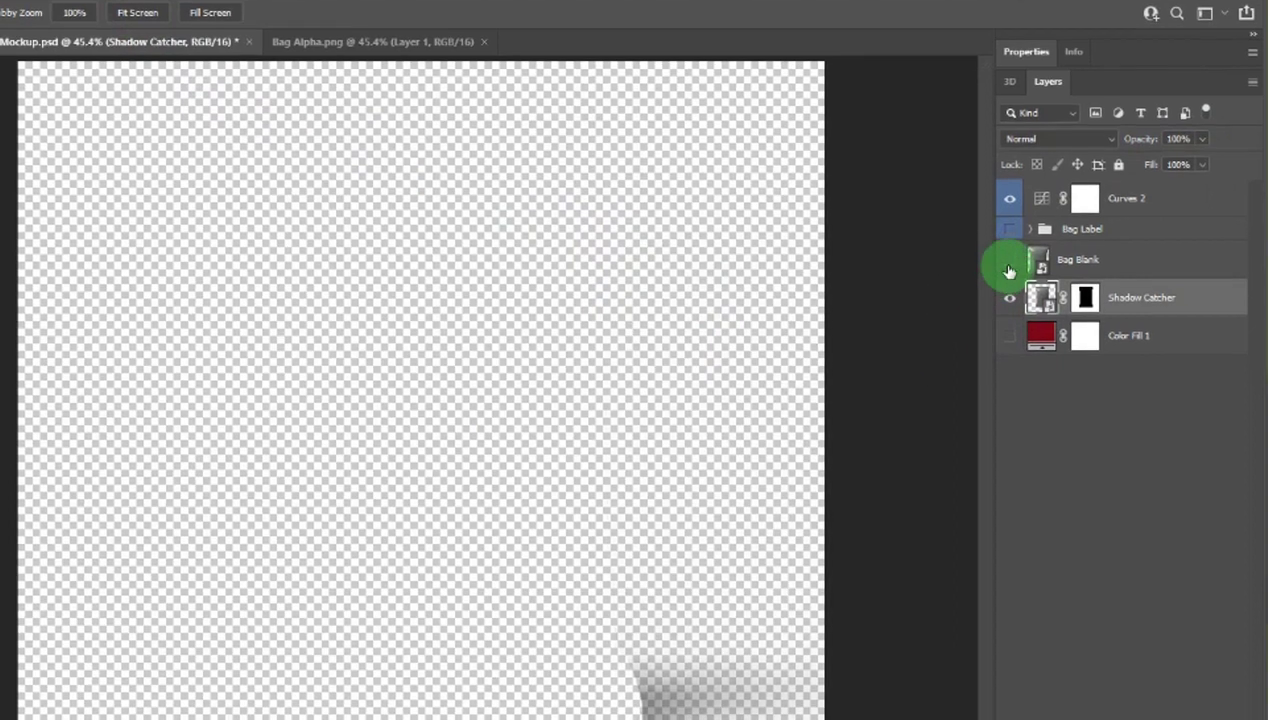
{"action": "left_click", "coordinate": [1009, 263]}
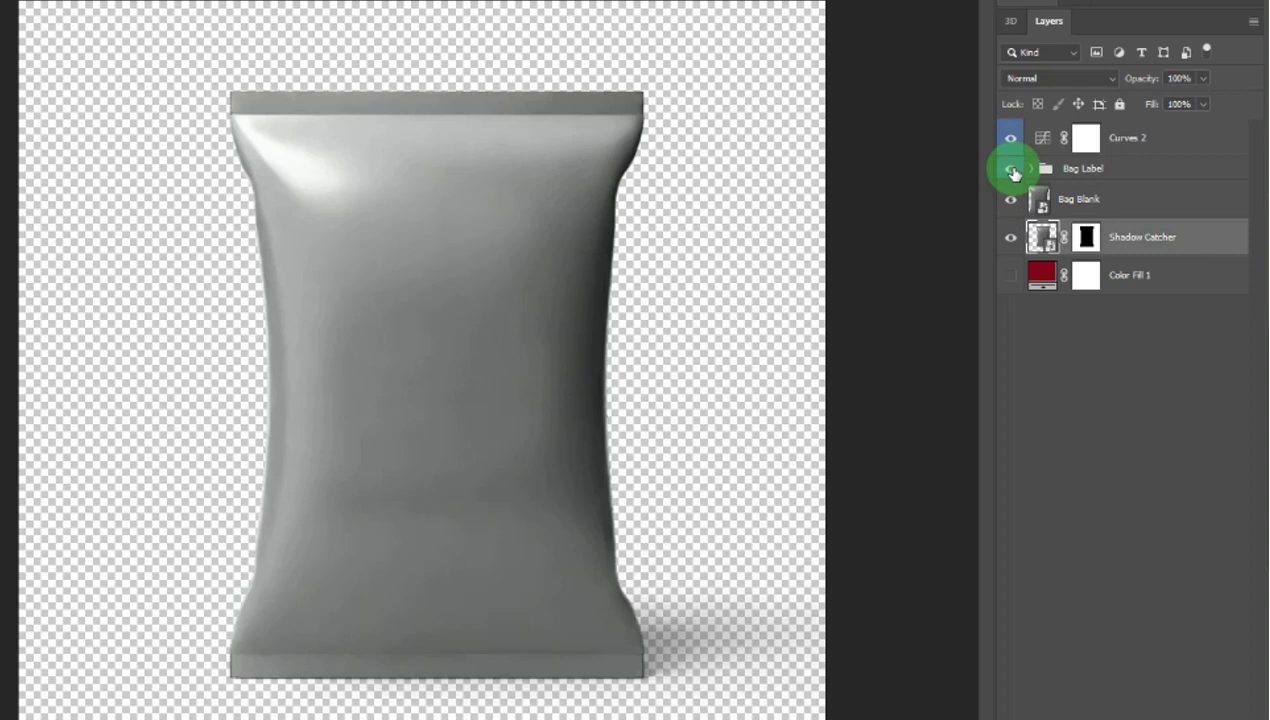
{"action": "left_click", "coordinate": [1011, 169]}
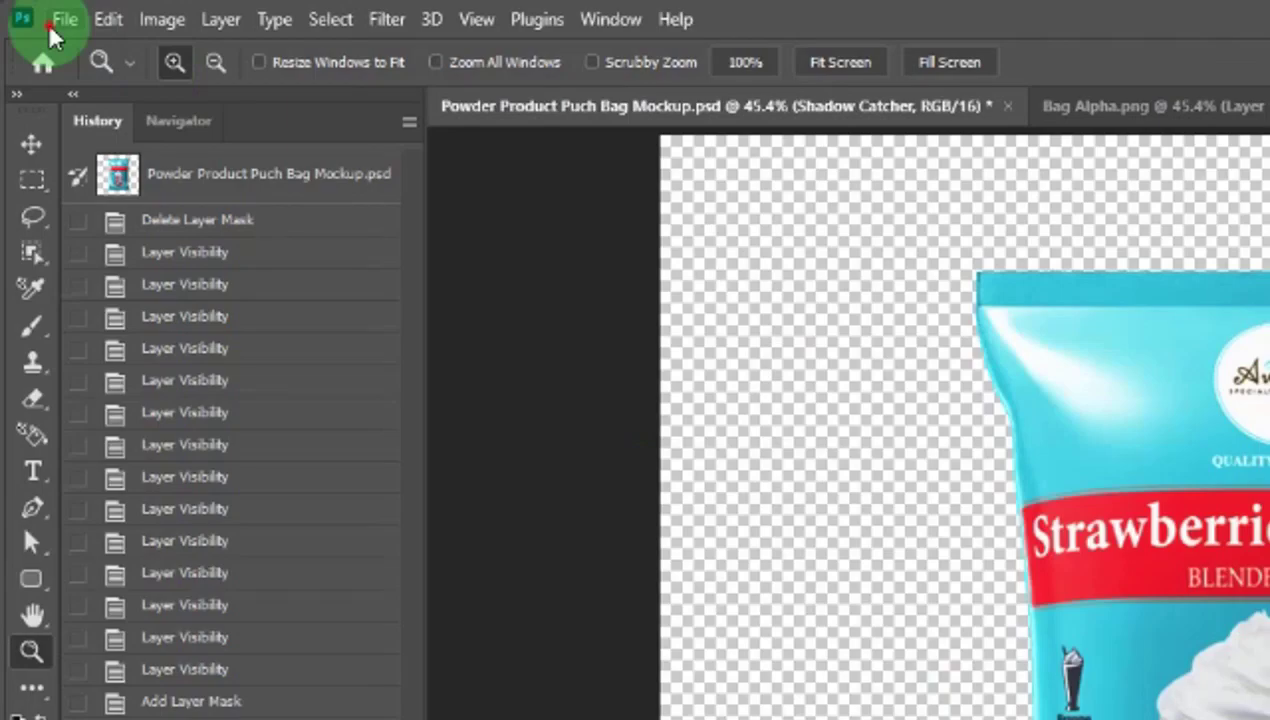
{"action": "left_click", "coordinate": [60, 20]}
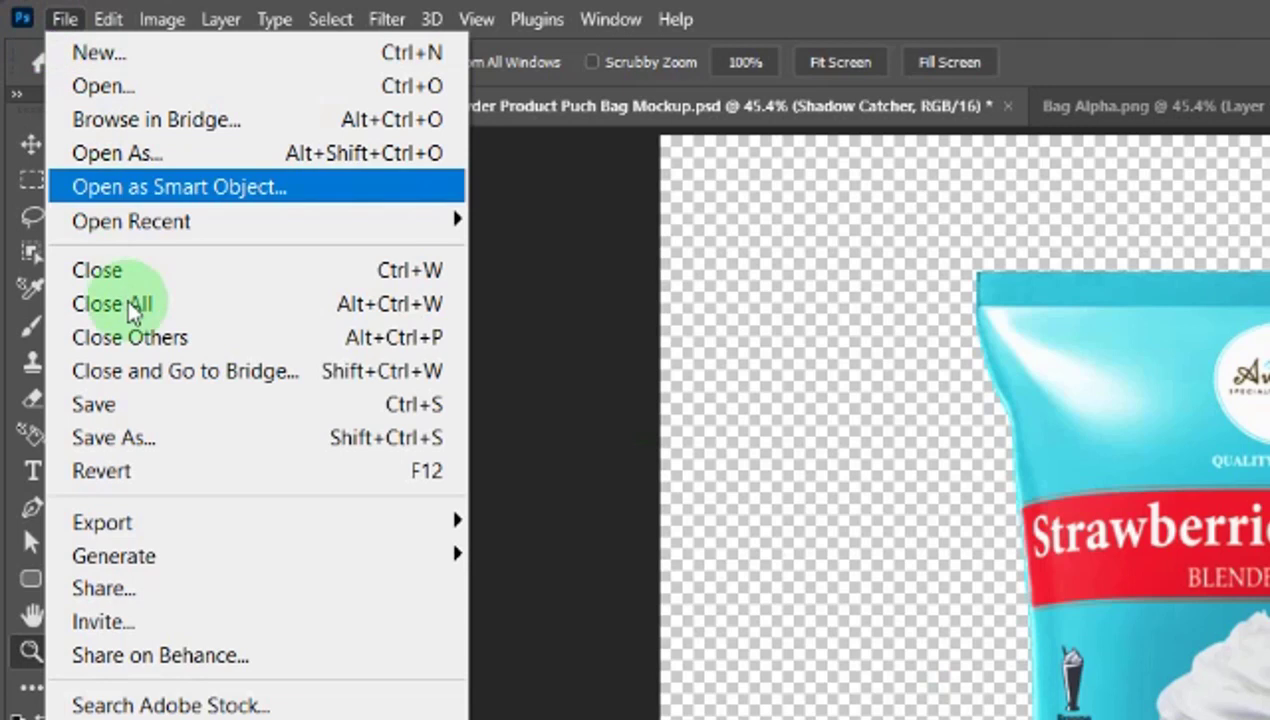
- Save the mockup, close Bag Alpha.png, and expand Bag Label and the Bag layer's textures
{"action": "left_click", "coordinate": [135, 405]}
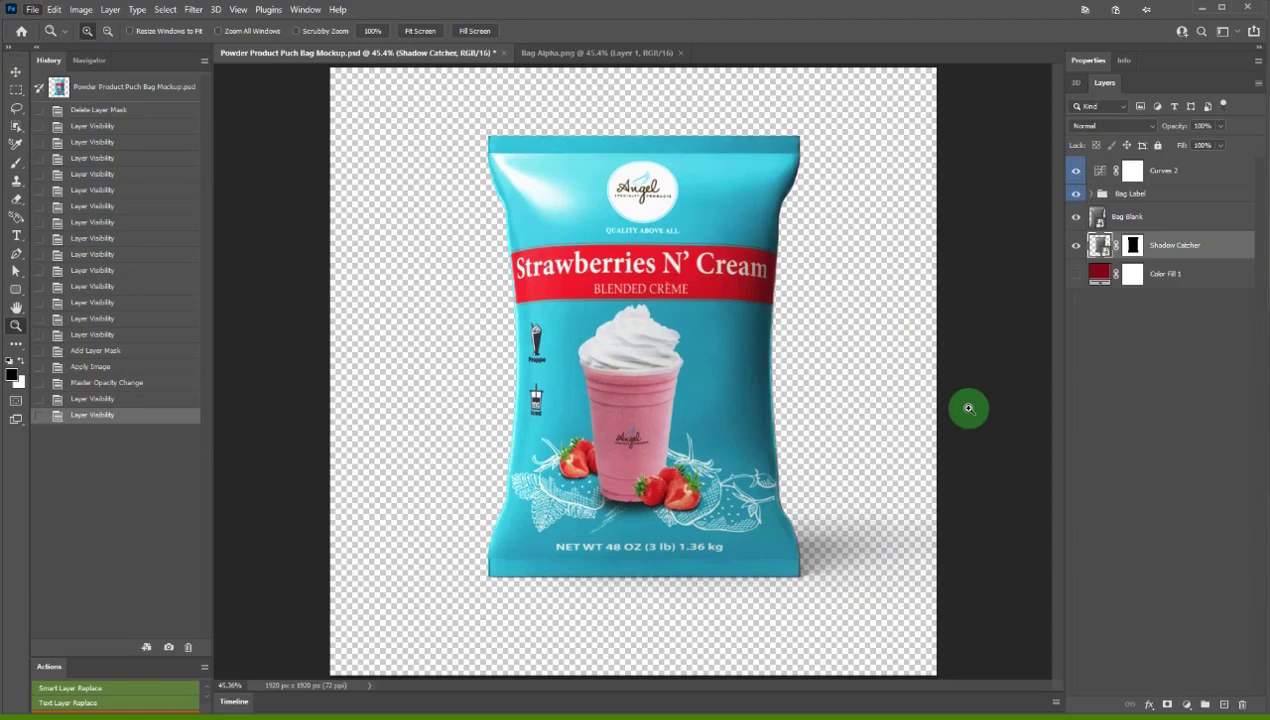
{"action": "left_click", "coordinate": [674, 52]}
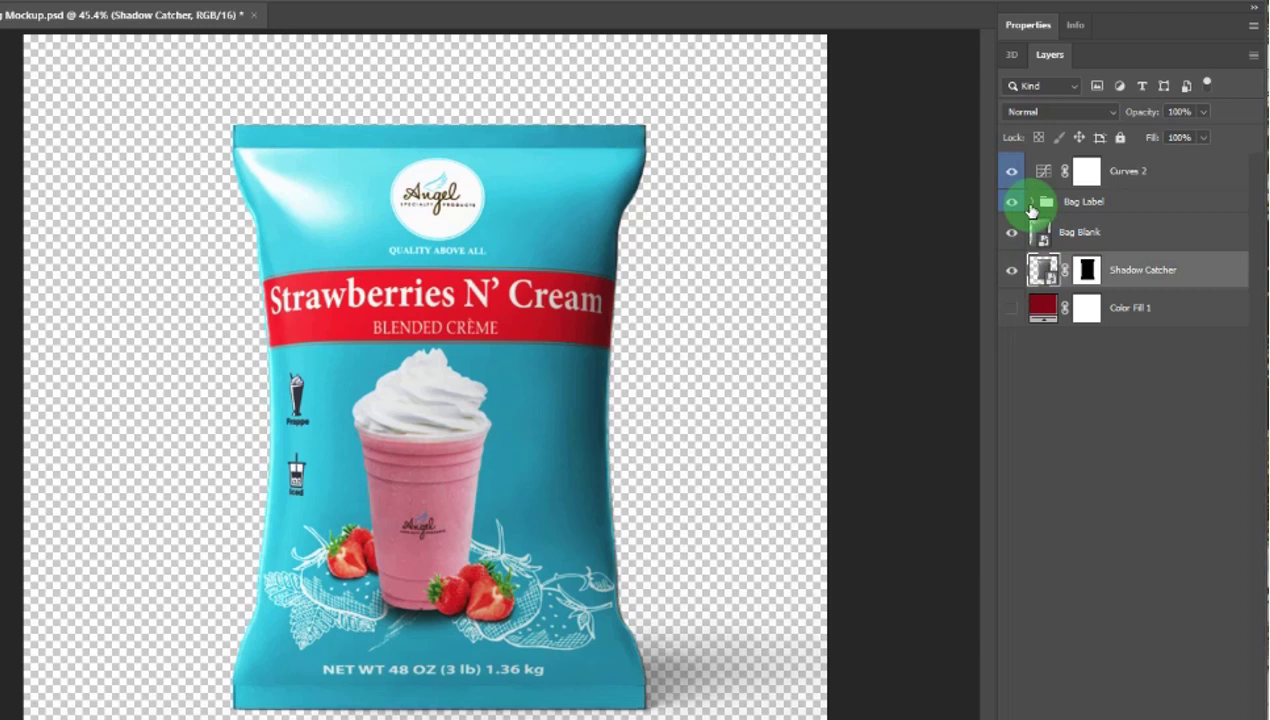
{"action": "left_click", "coordinate": [1073, 197]}
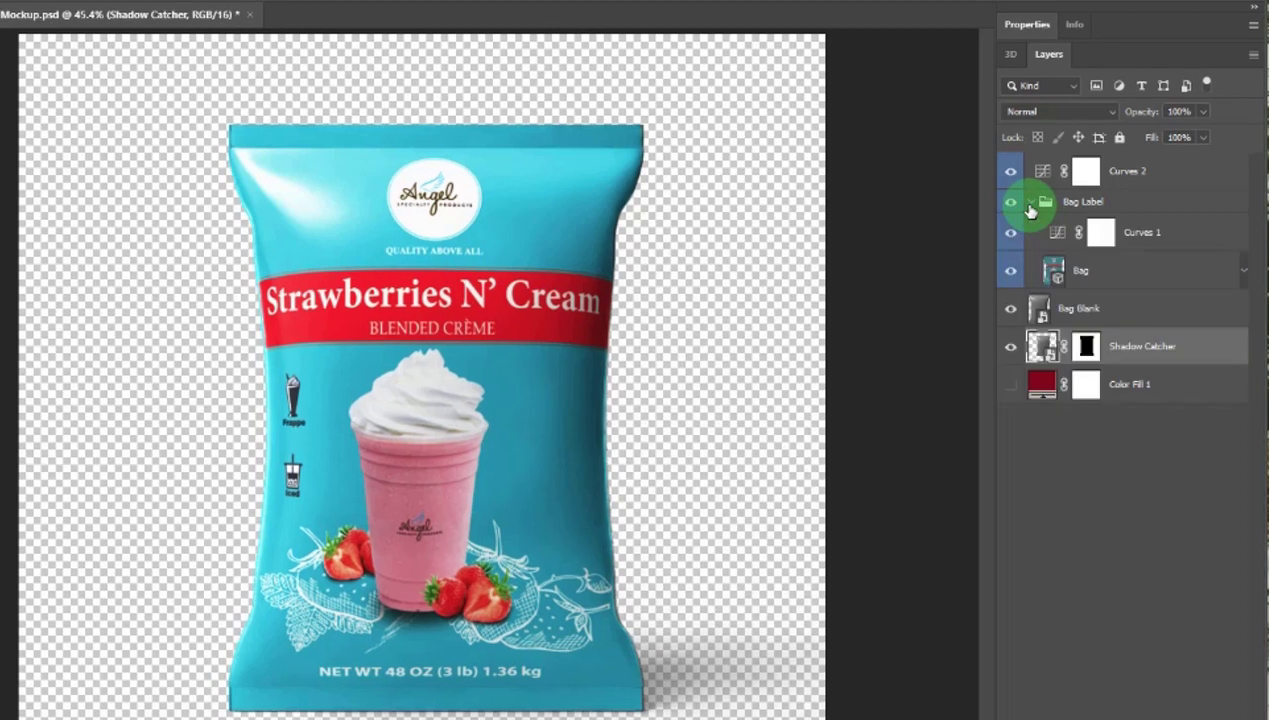
{"action": "left_click", "coordinate": [1245, 277]}
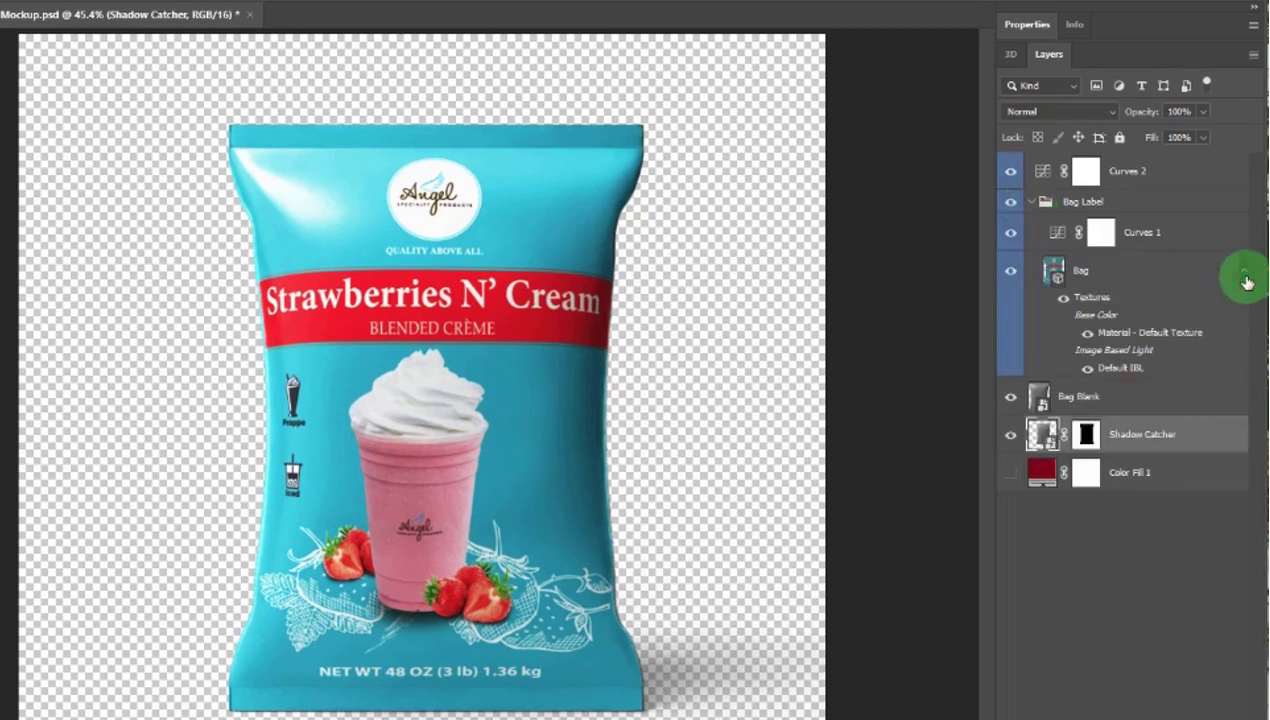
- In Material - Default Texture, add a Grid Patterns pattern fill and hide the label art
{"action": "double_click", "coordinate": [1150, 334]}
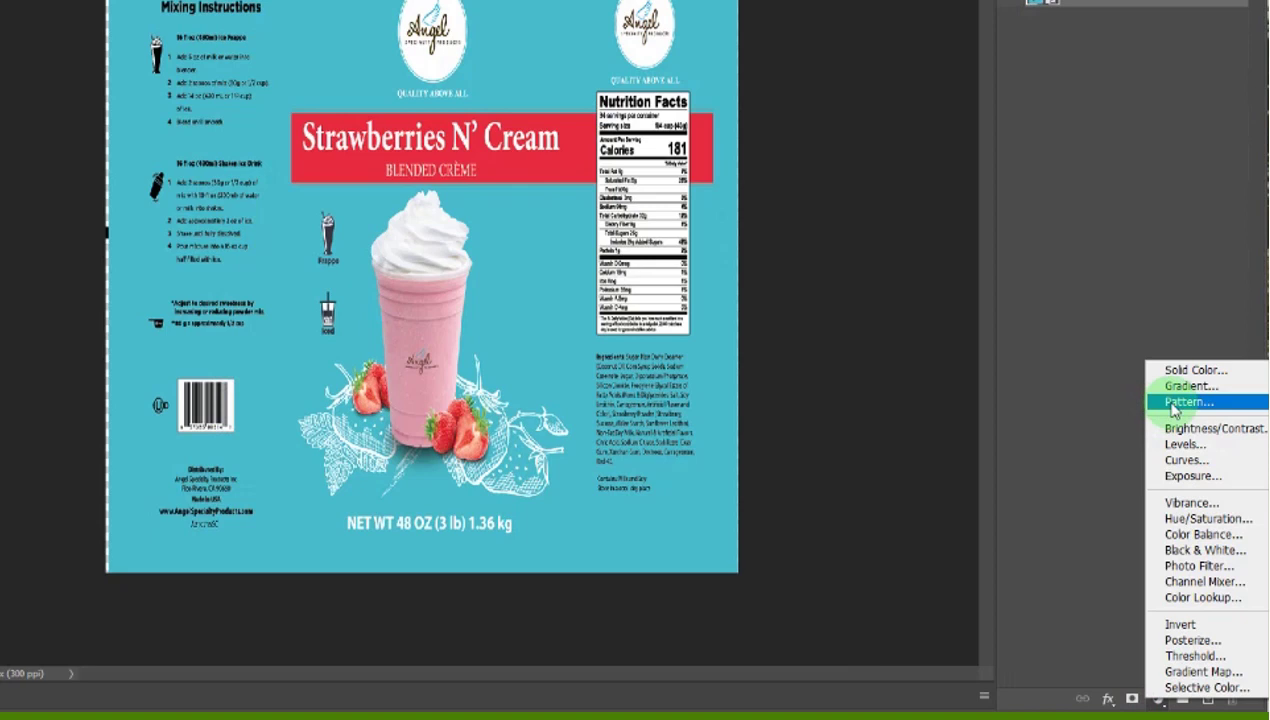
{"action": "key", "text": "Escape"}
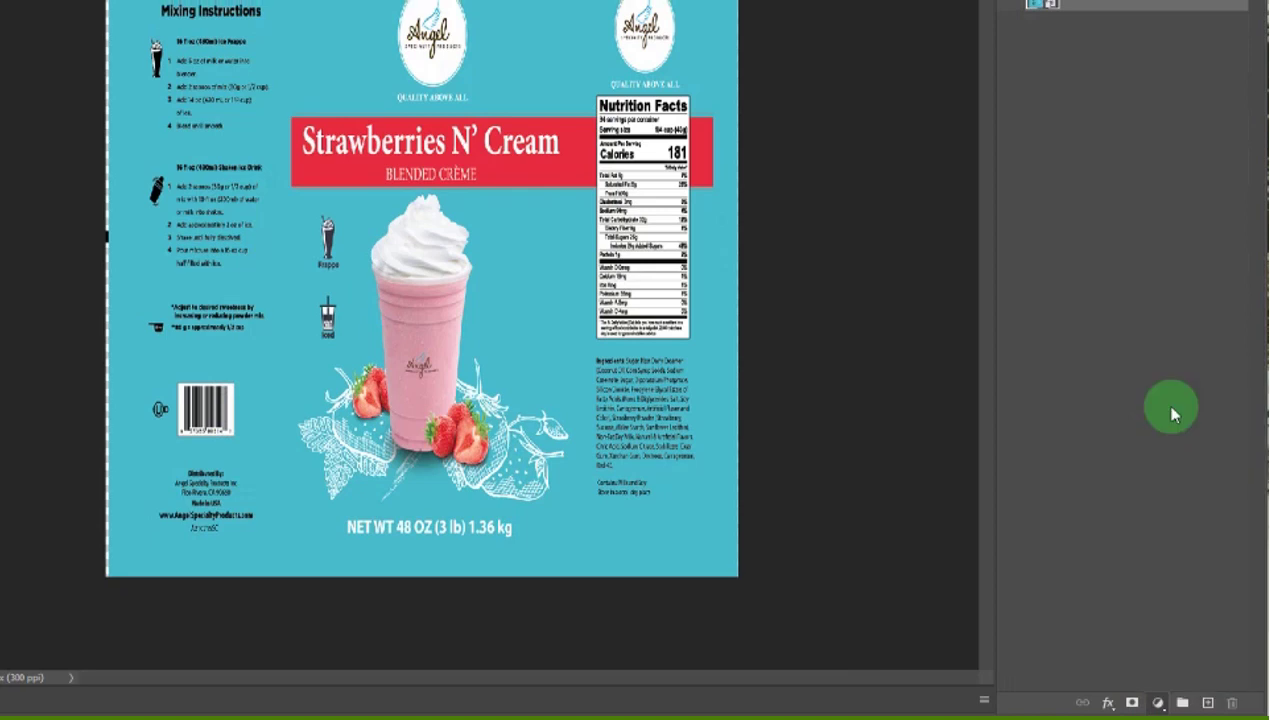
{"action": "left_click", "coordinate": [303, 192]}
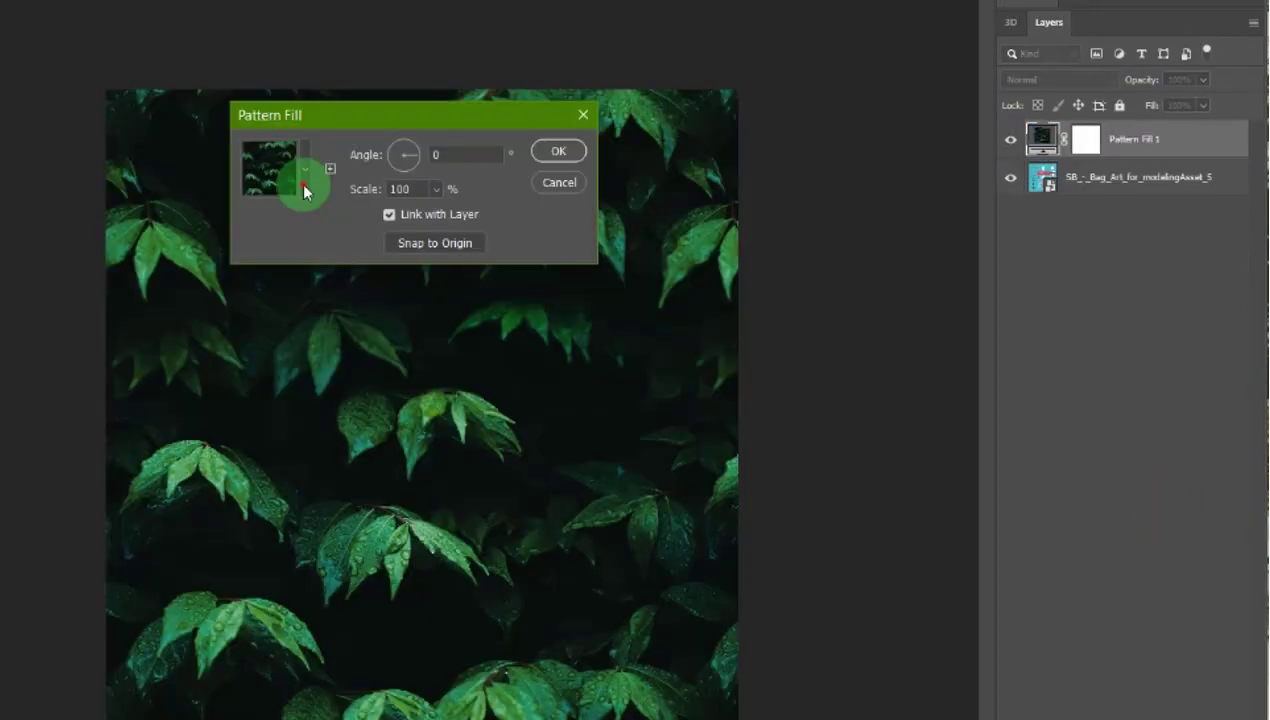
{"action": "left_click", "coordinate": [150, 306]}
{"action": "left_click", "coordinate": [101, 334]}
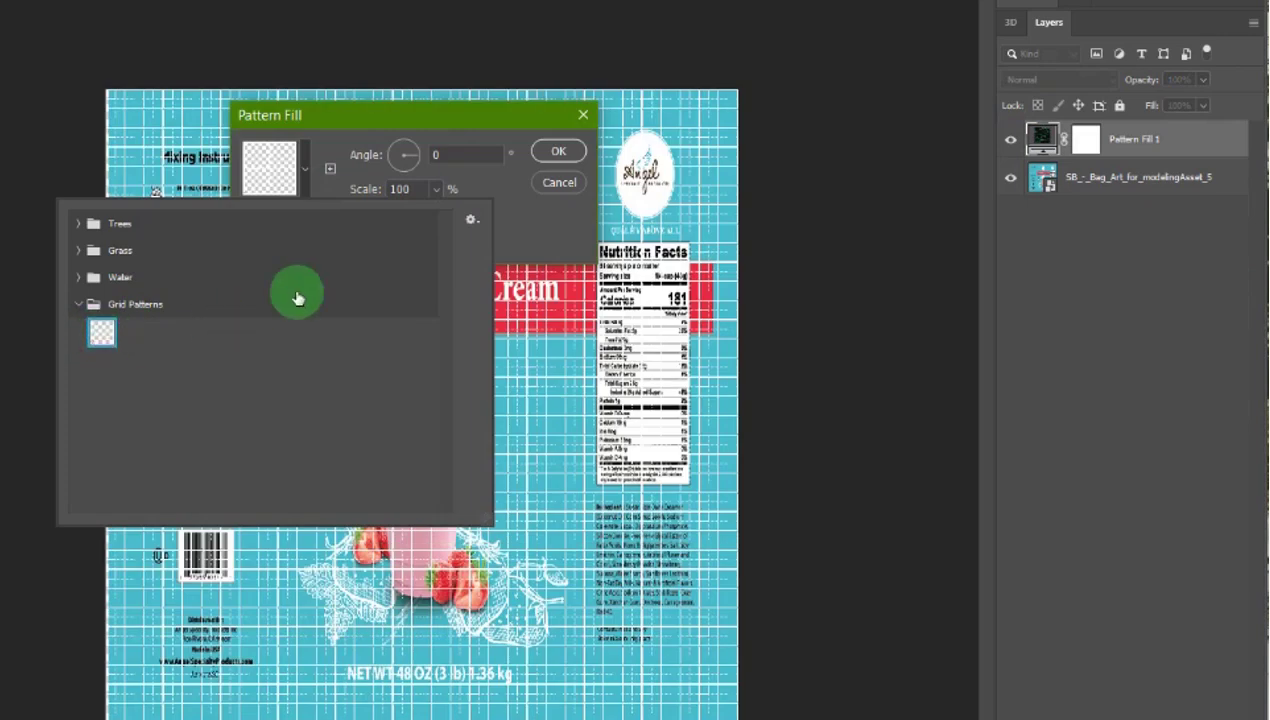
{"action": "left_click", "coordinate": [528, 183]}
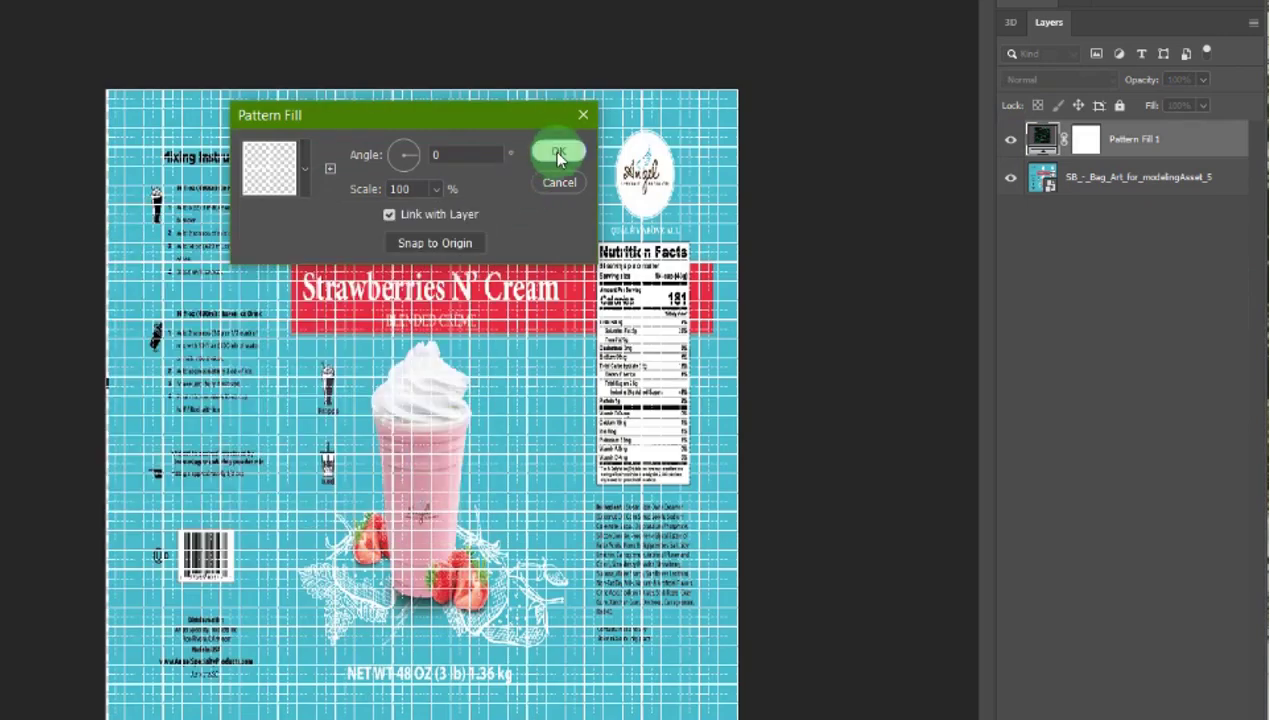
{"action": "left_click", "coordinate": [558, 153]}
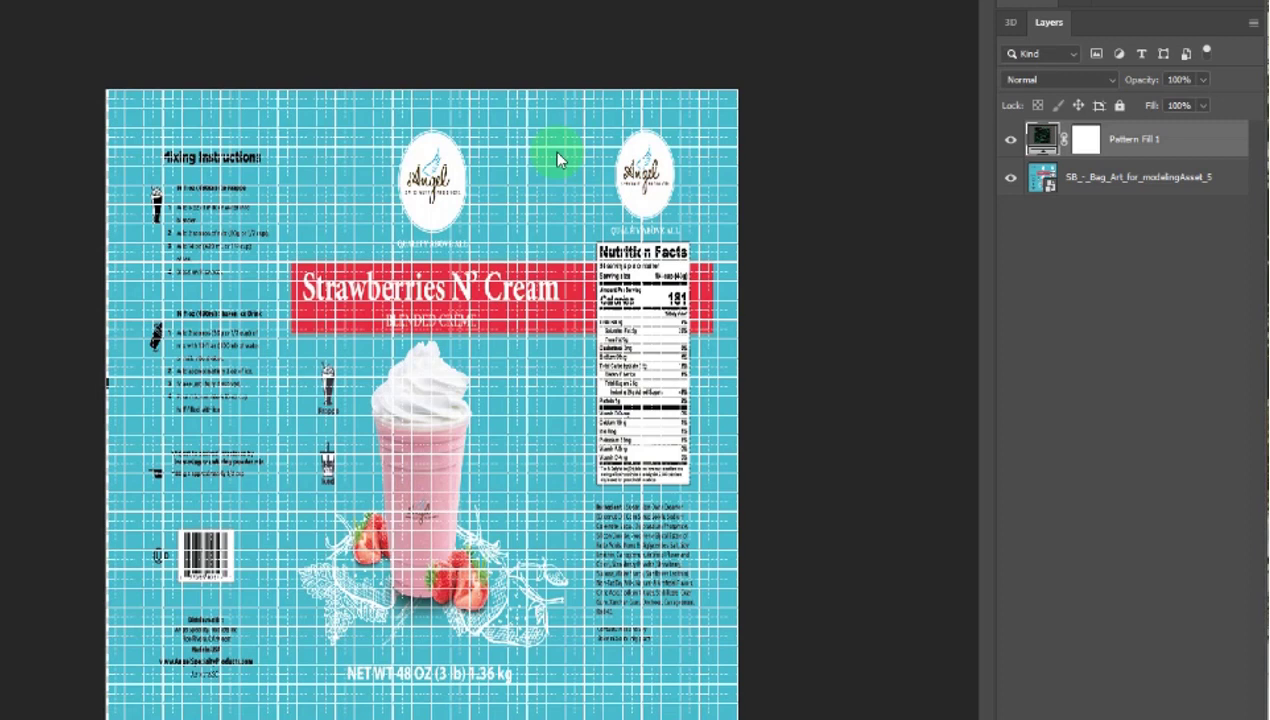
{"action": "left_click", "coordinate": [1012, 182]}
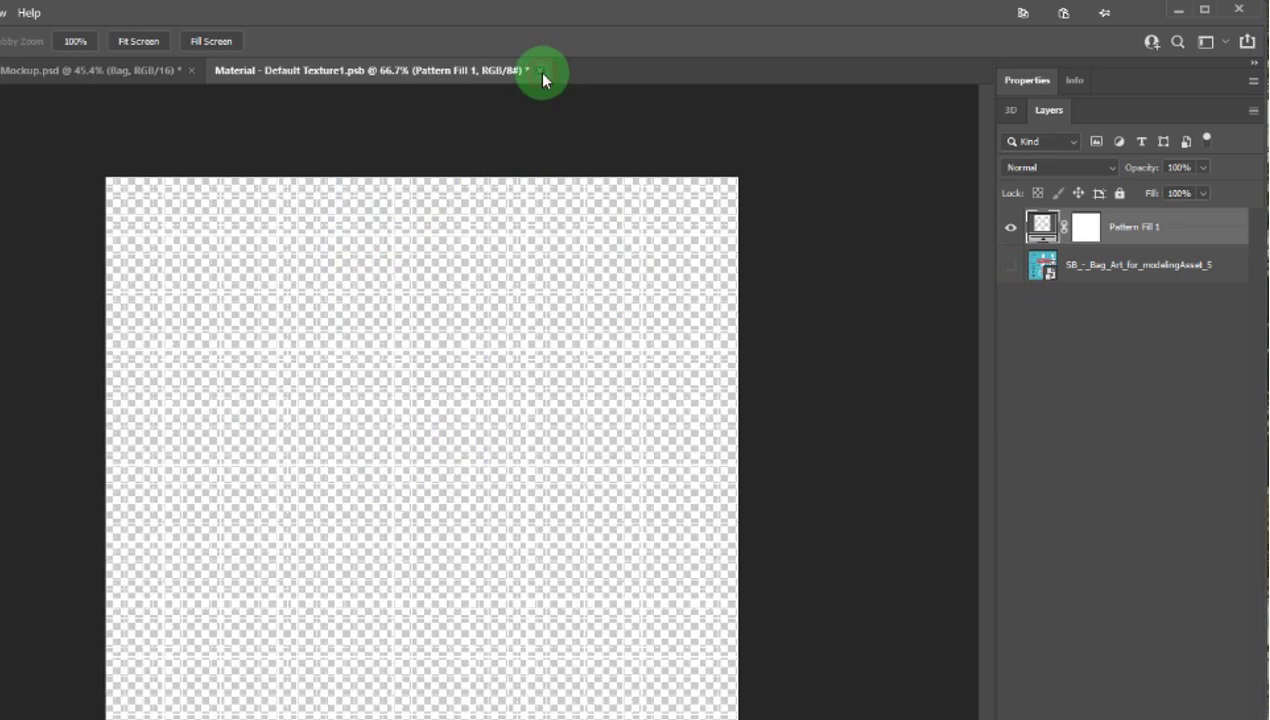
- Save and close the grid texture, show the red Color Fill 1 backdrop, and select Shadow Catcher
{"action": "left_click", "coordinate": [540, 72]}
{"action": "left_click", "coordinate": [342, 359]}
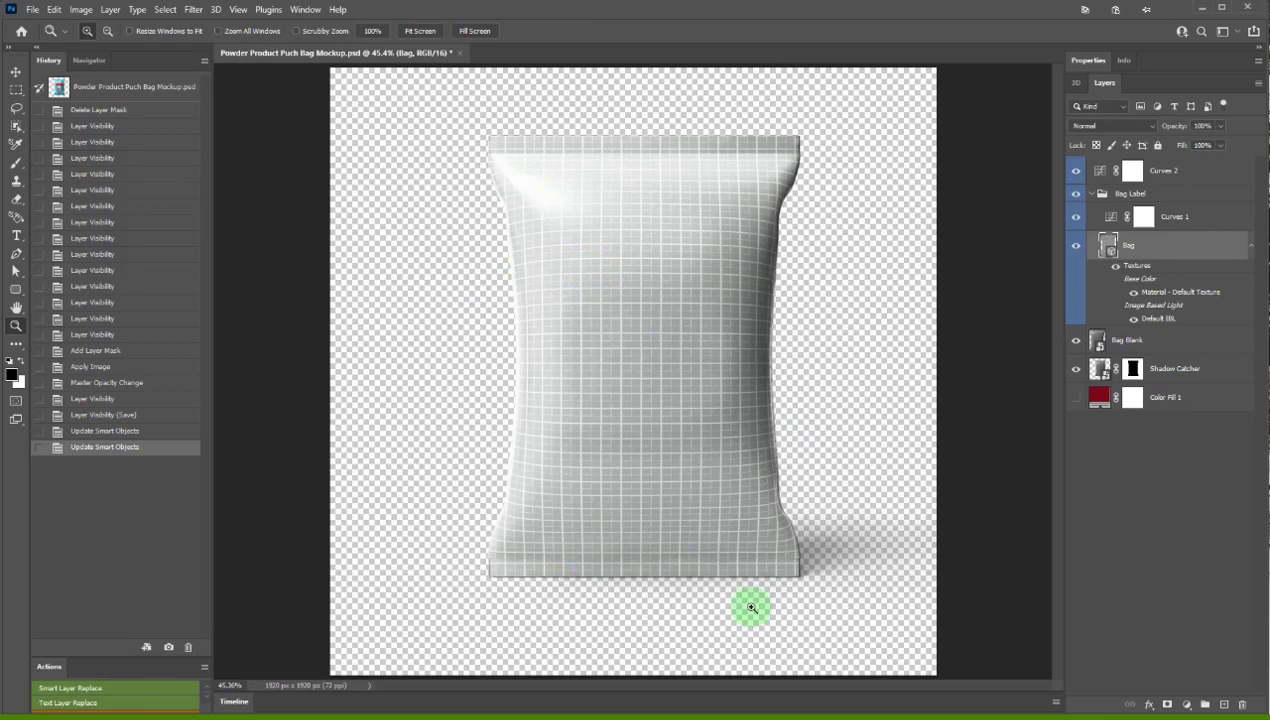
{"action": "left_click", "coordinate": [1076, 400]}
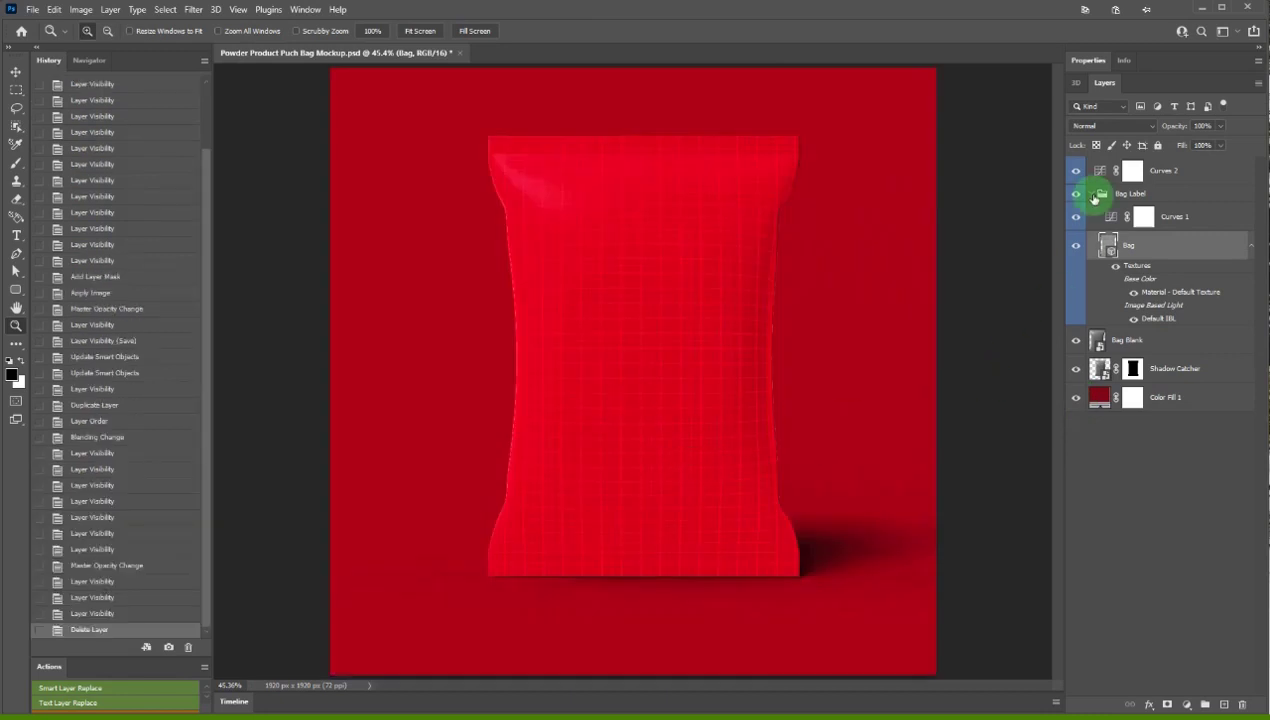
{"action": "left_click", "coordinate": [1093, 195]}
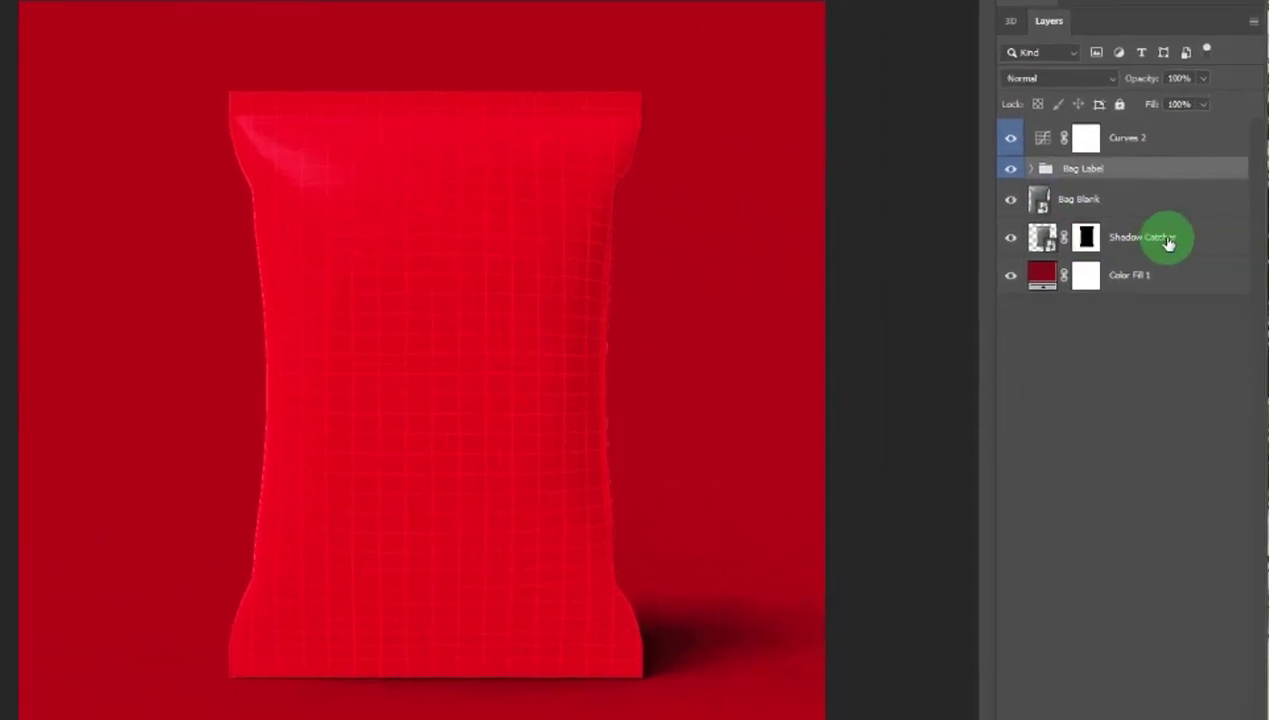
{"action": "left_click", "coordinate": [1168, 240]}
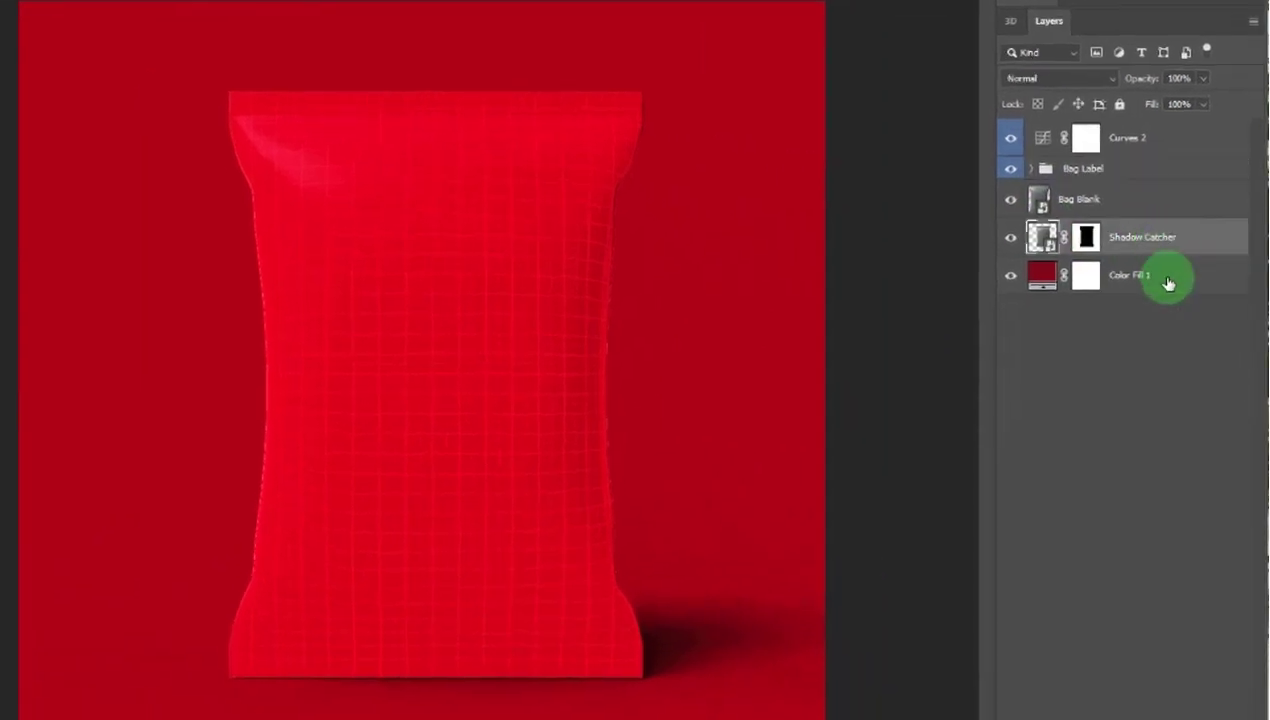
- Group Shadow Catcher and Color Fill 1 as green-tagged 'Backdrop' and move the mask onto it
{"action": "left_click", "coordinate": [1168, 282], "text": "shift"}
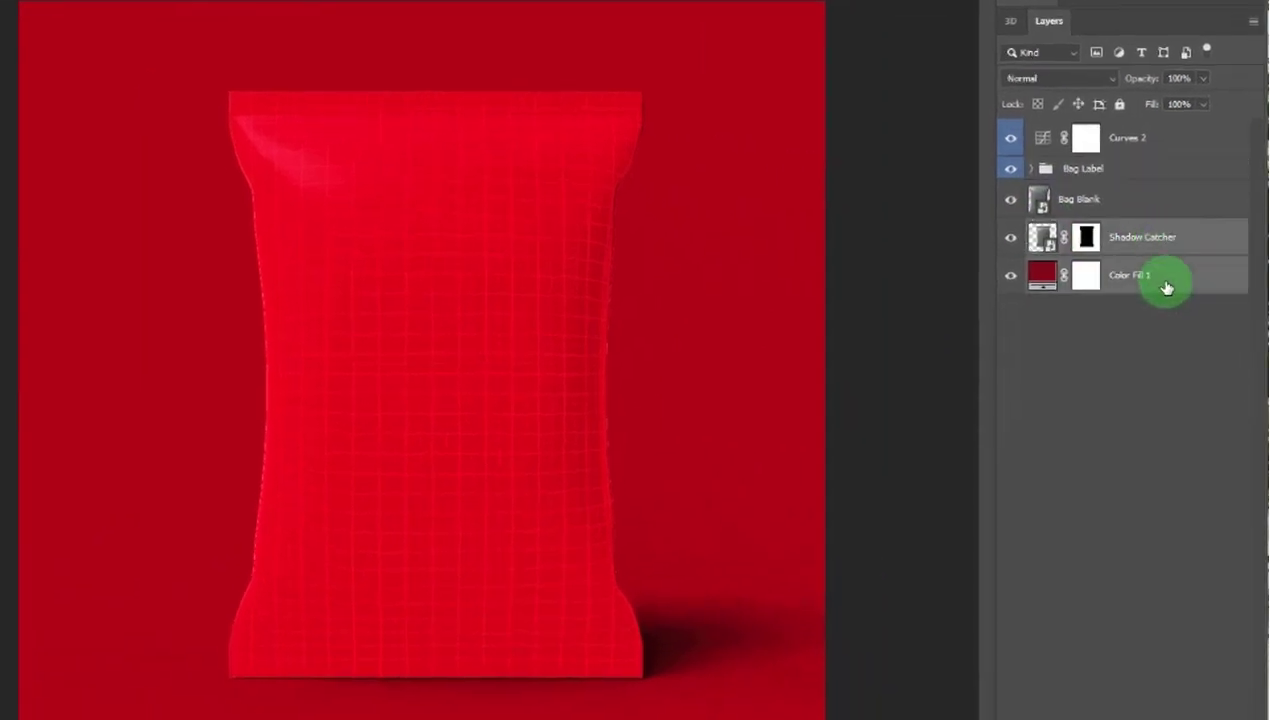
{"action": "left_click", "coordinate": [1253, 21]}
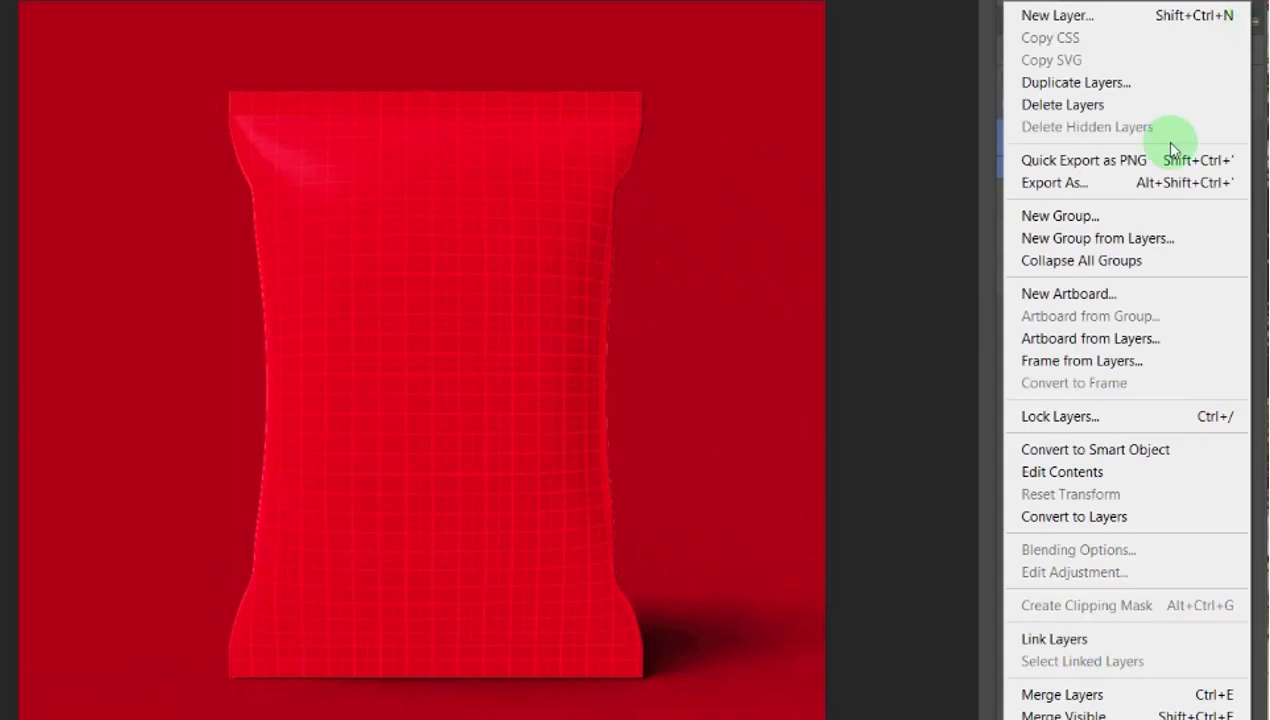
{"action": "left_click", "coordinate": [1121, 240]}
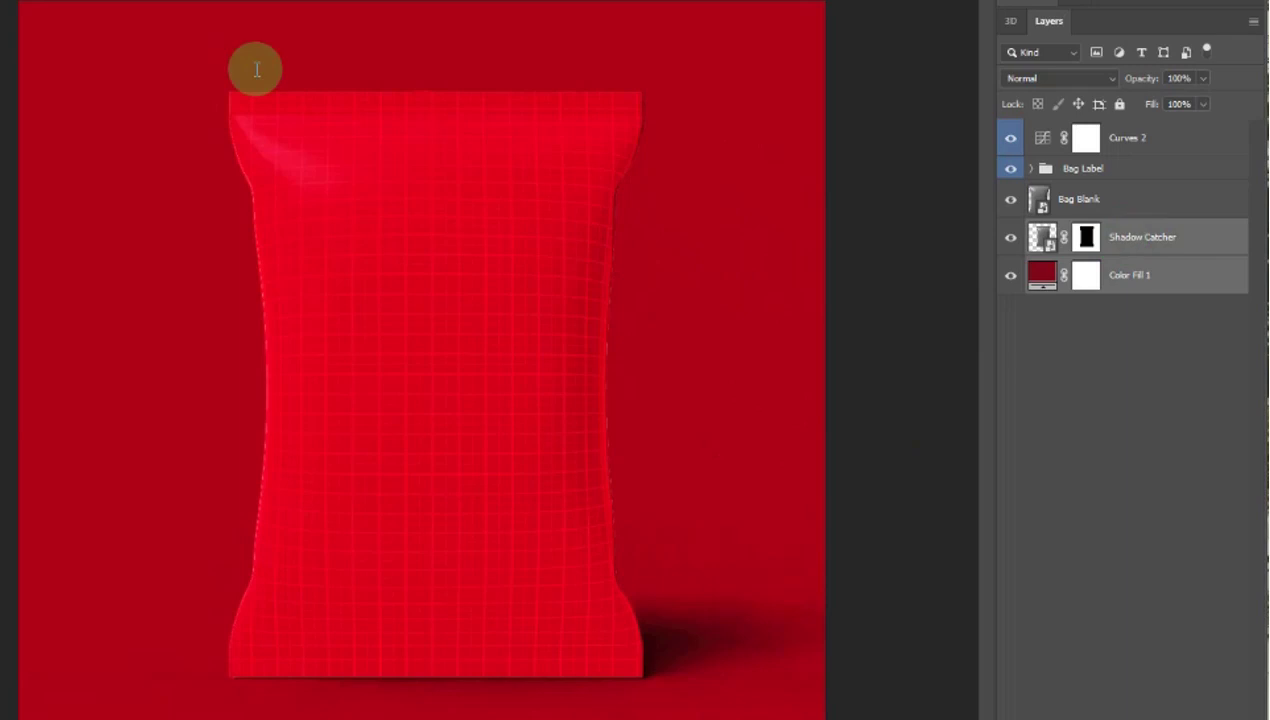
{"action": "type", "text": "Backdrop"}
{"action": "left_click", "coordinate": [193, 100]}
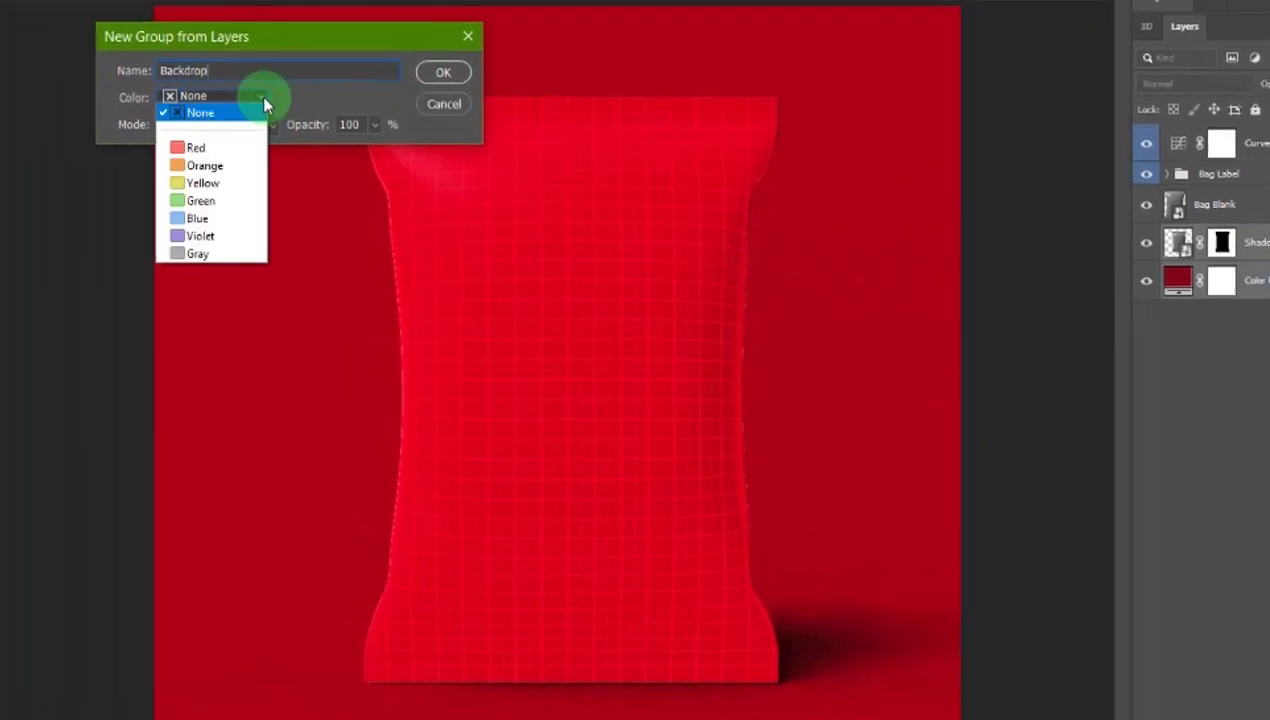
{"action": "left_click", "coordinate": [165, 201]}
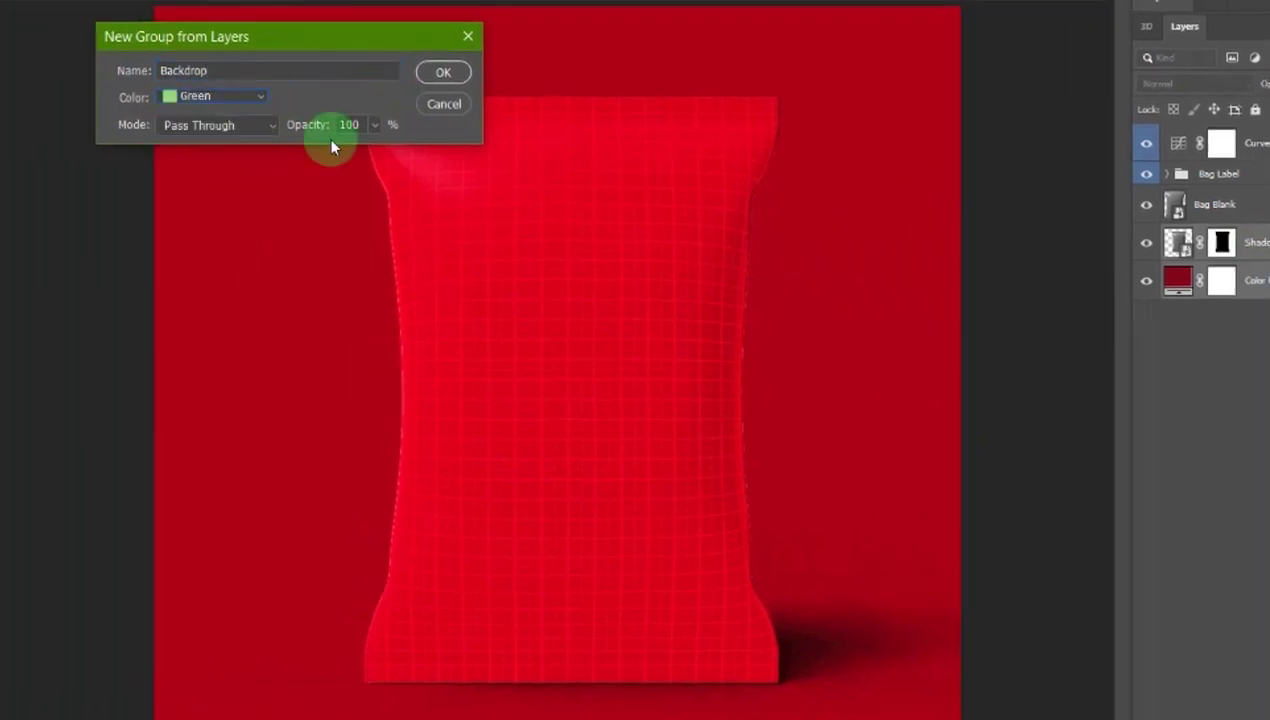
{"action": "left_click", "coordinate": [427, 78]}
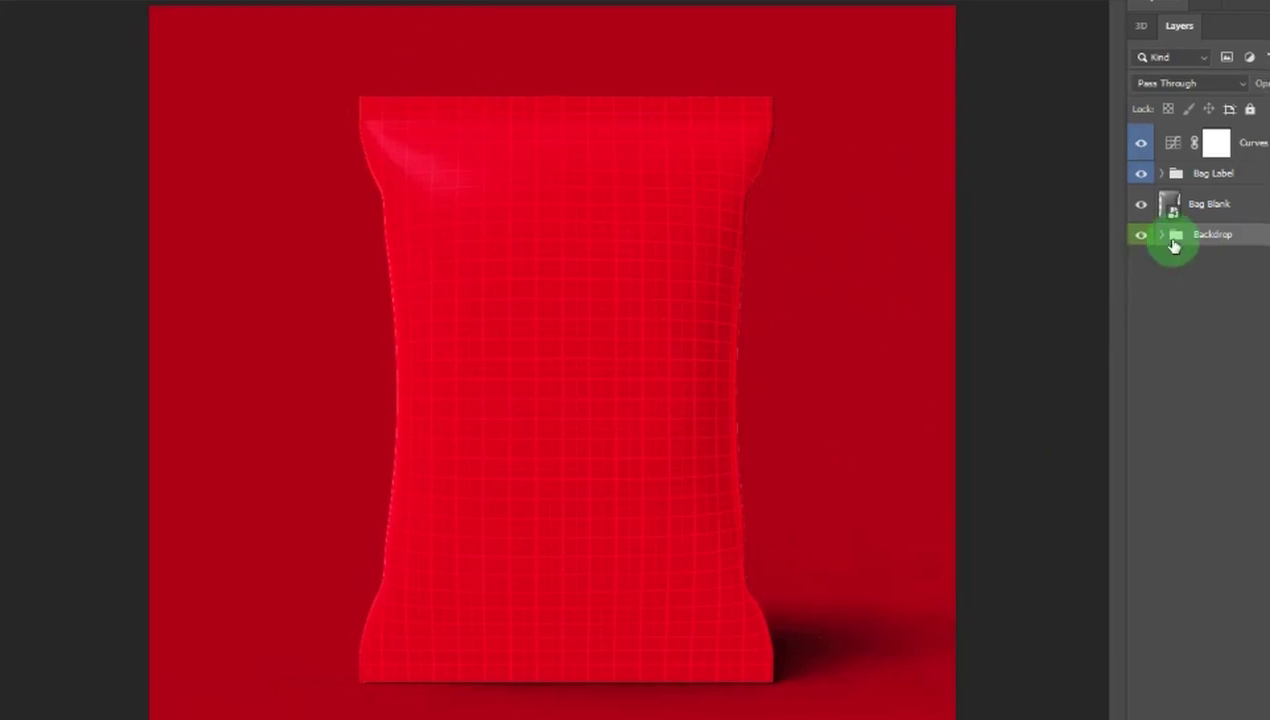
{"action": "left_click", "coordinate": [1161, 234]}
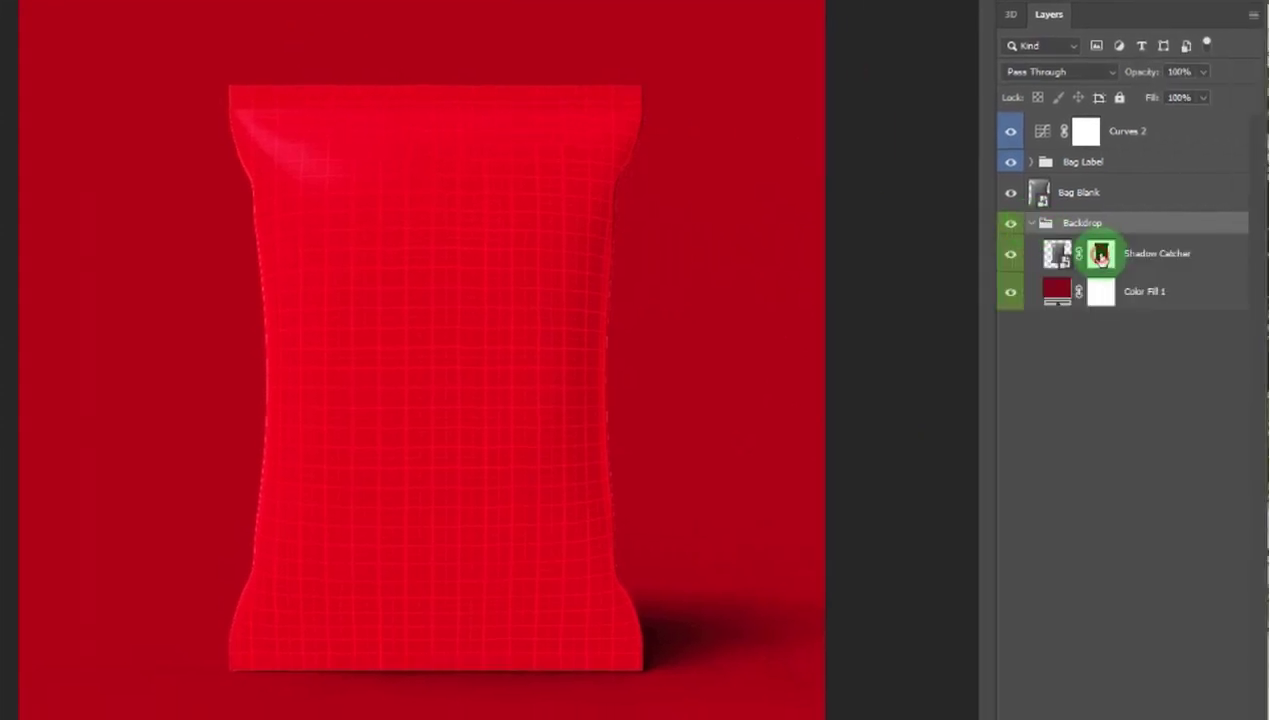
{"action": "left_click_drag", "start_coordinate": [1101, 256], "coordinate": [1120, 224]}
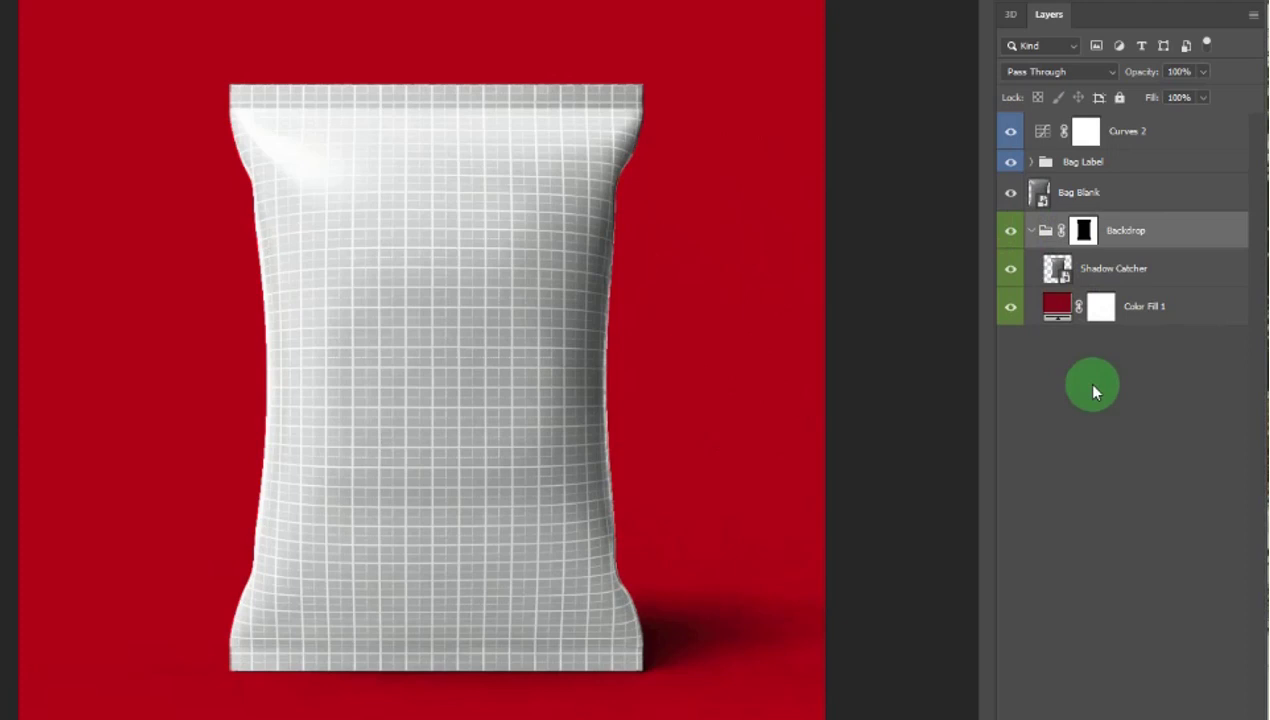
- Change the Color Fill 1 backdrop colour to a deep blue-purple
{"action": "double_click", "coordinate": [1059, 308]}
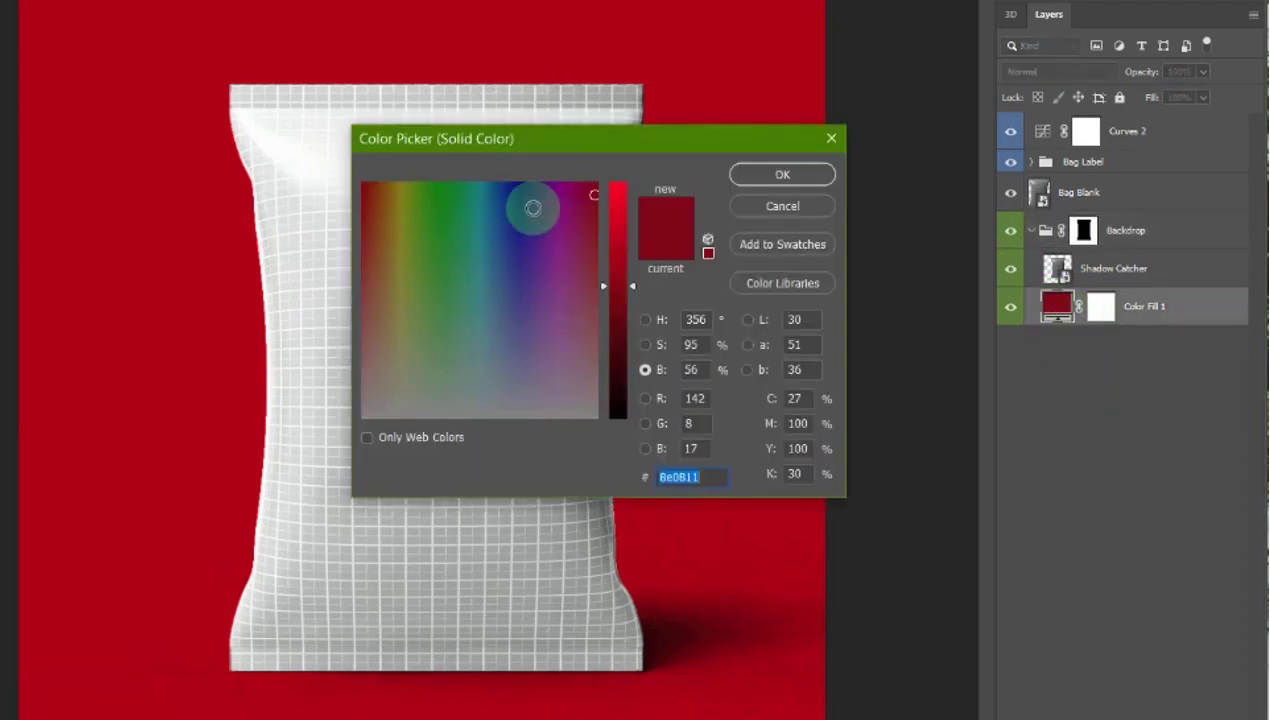
{"action": "left_click", "coordinate": [529, 207]}
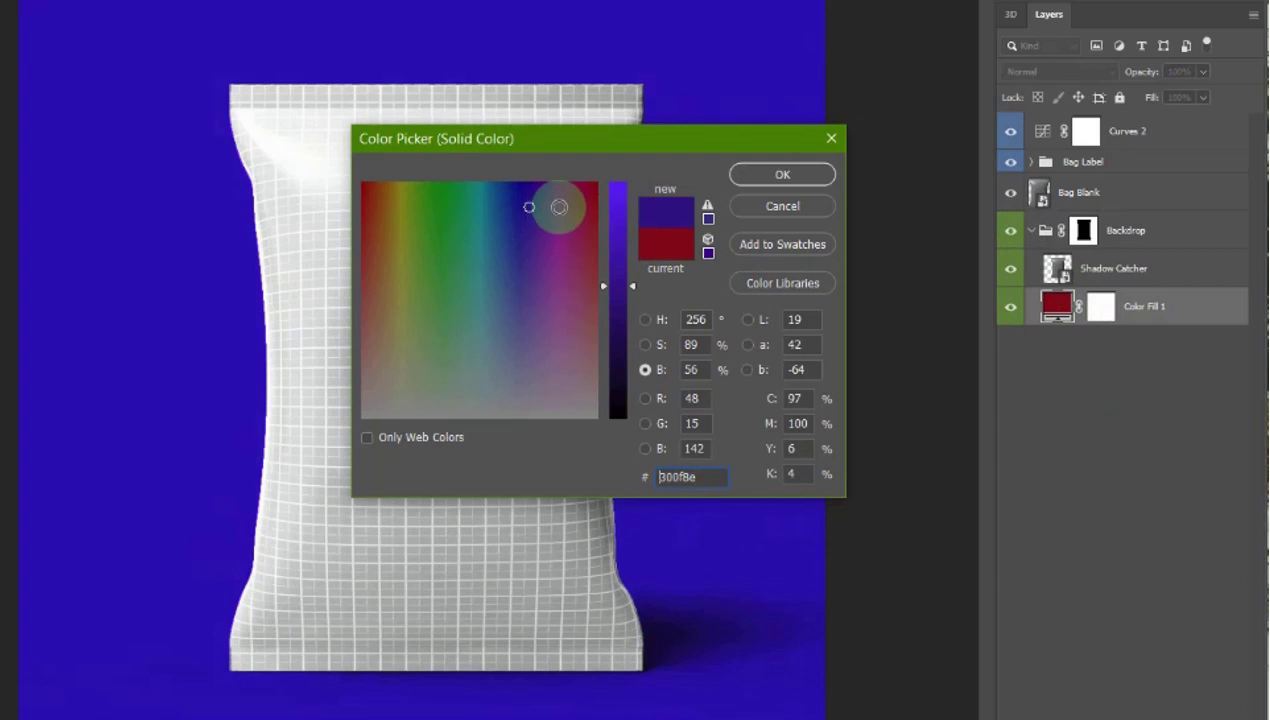
{"action": "left_click", "coordinate": [531, 220]}
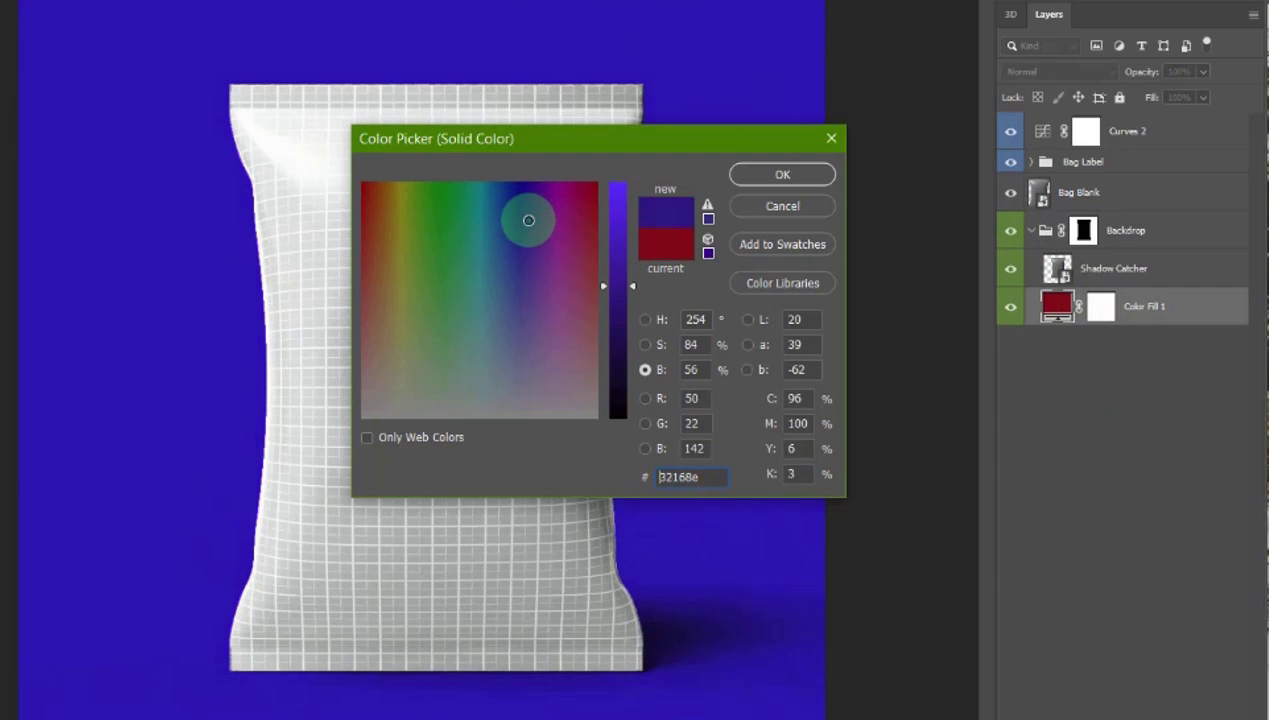
{"action": "left_click", "coordinate": [781, 177]}
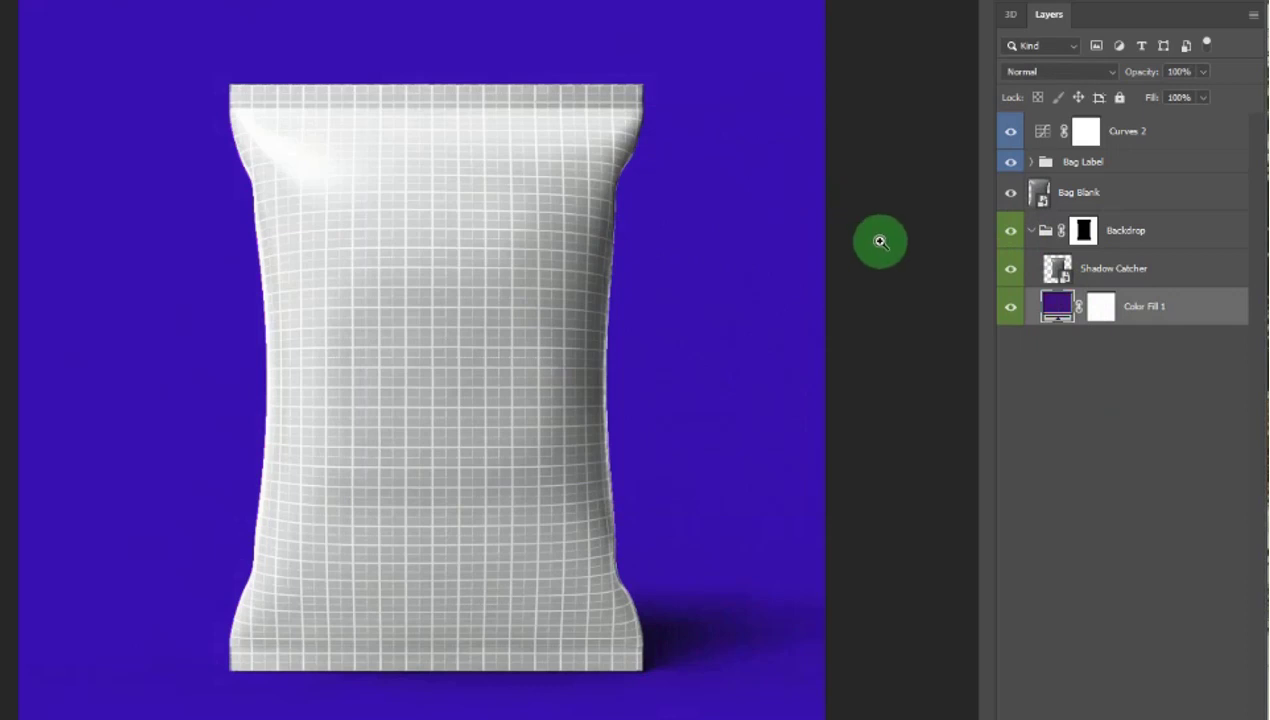
- Hide the backdrop fill, expand the Bag Label group, and select the Bag layer
{"action": "left_click", "coordinate": [1010, 314]}
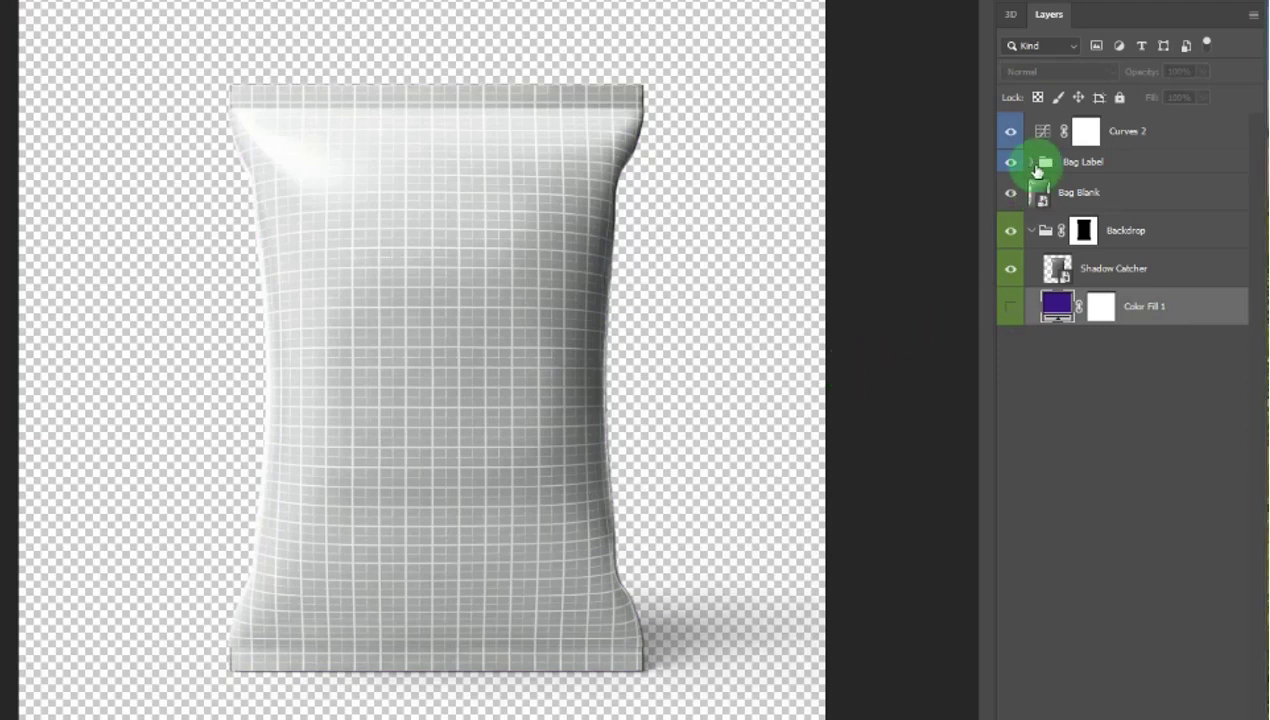
{"action": "left_click", "coordinate": [1033, 162]}
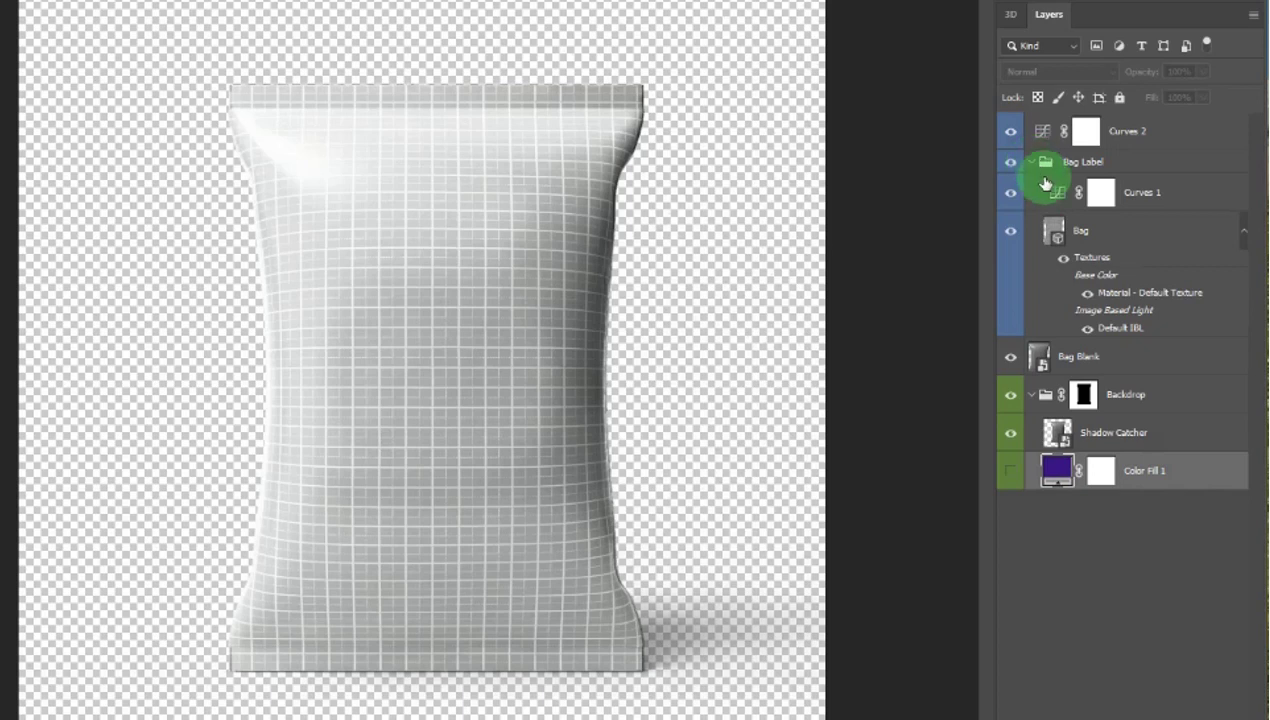
{"action": "left_click", "coordinate": [1150, 242]}
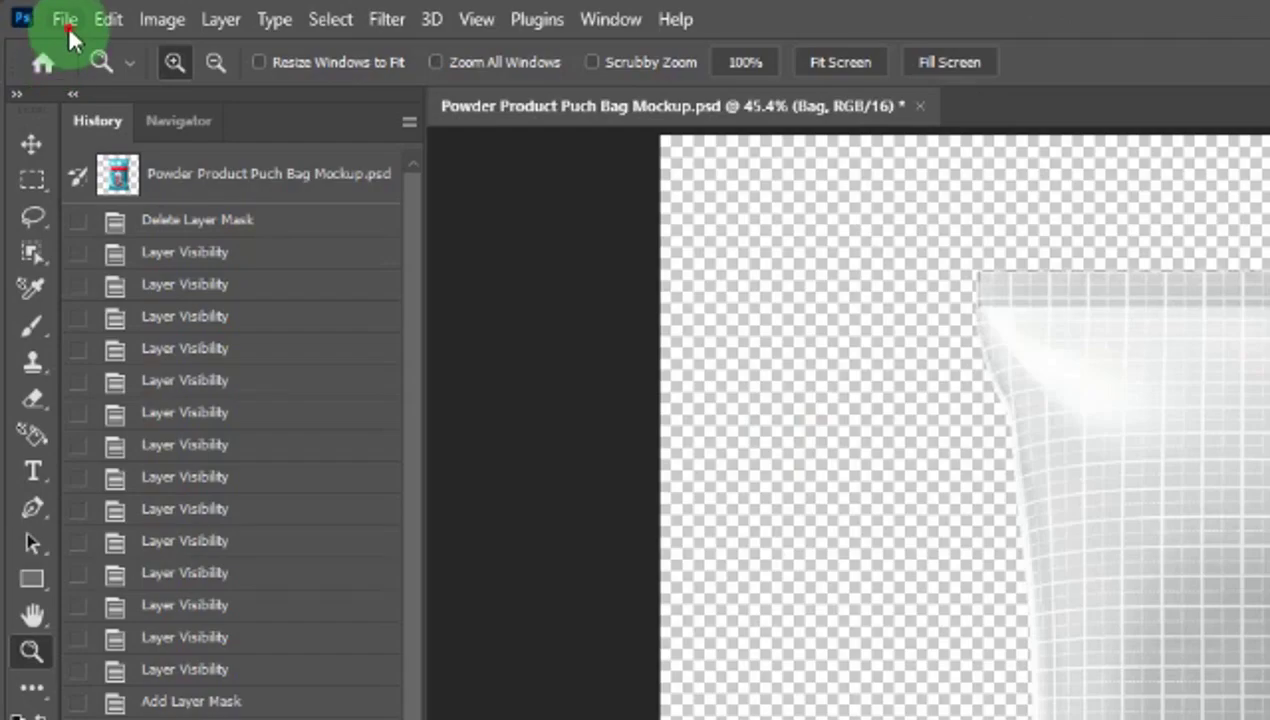
- Launch Smart Layer Replace on the default material texture with the four label images as sources
{"action": "left_click", "coordinate": [67, 22]}
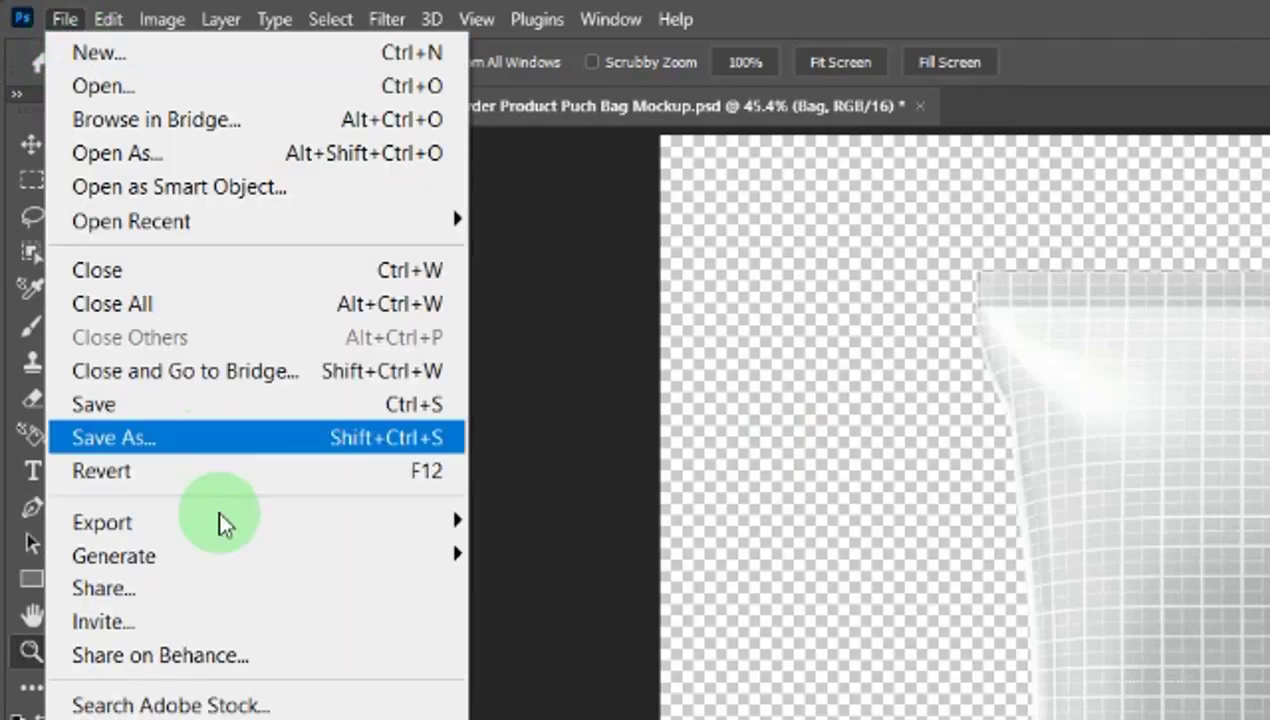
{"action": "mouse_move", "coordinate": [217, 509]}
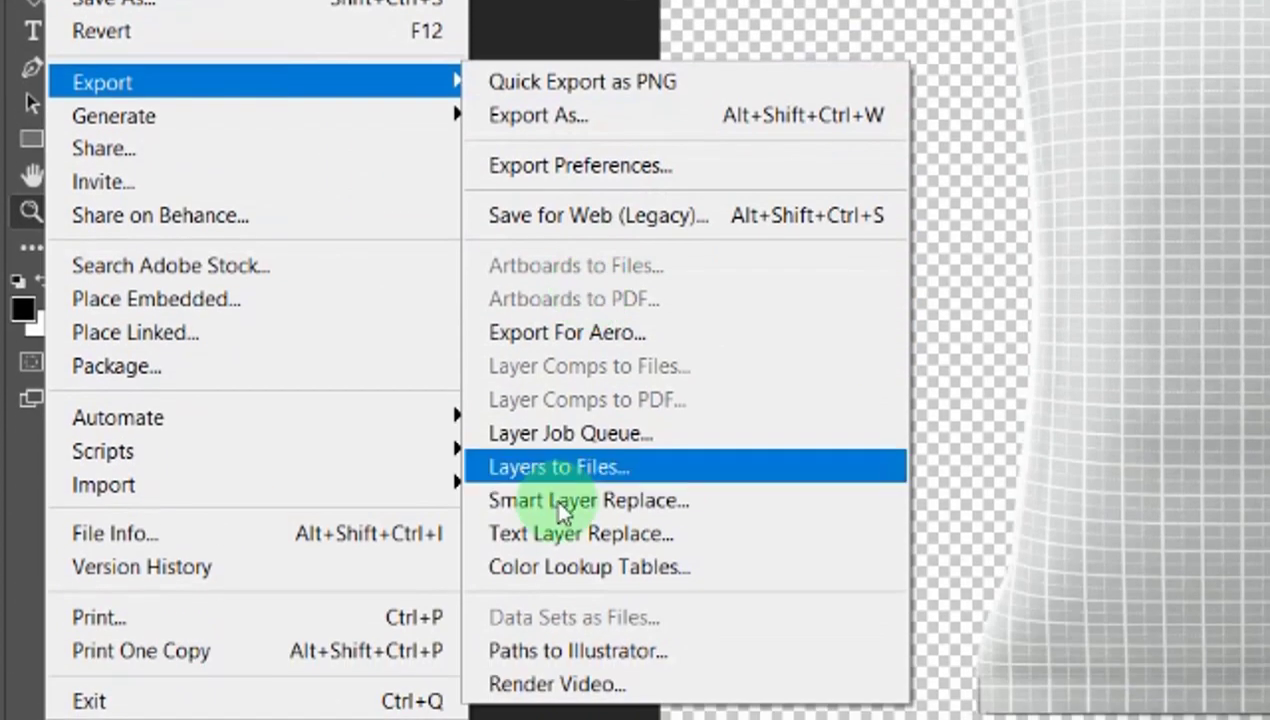
{"action": "left_click", "coordinate": [558, 503]}
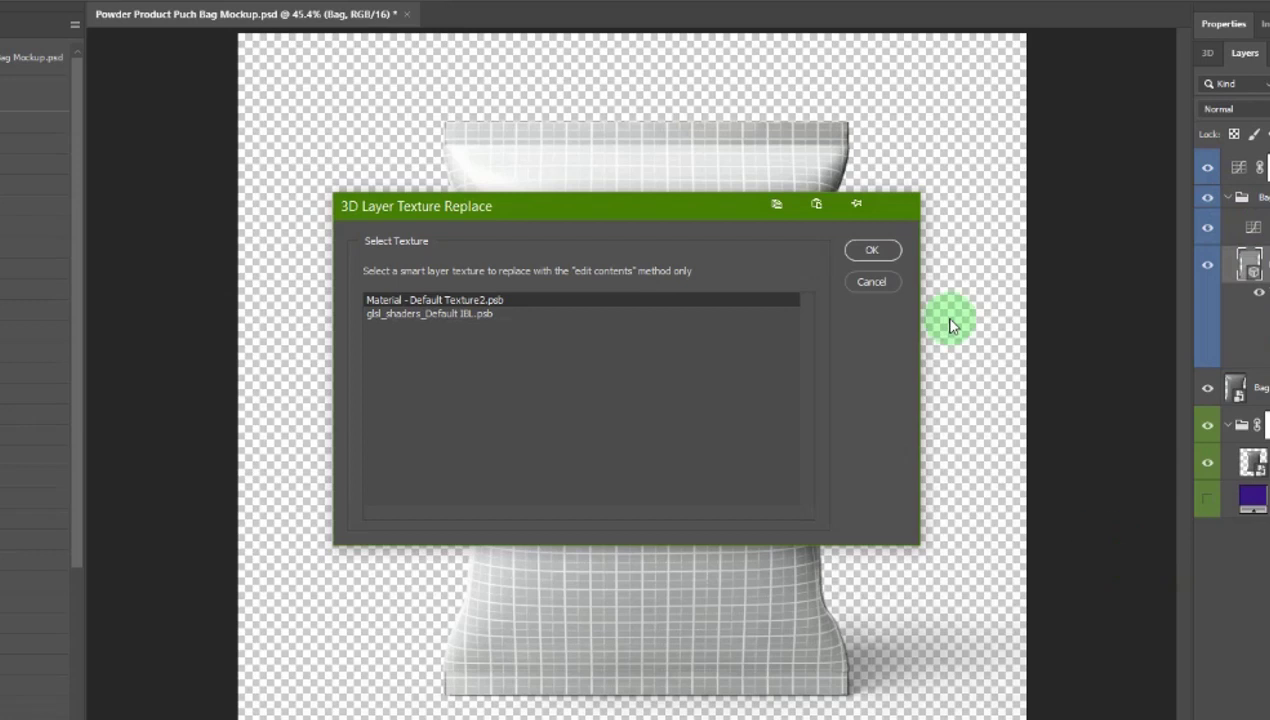
{"action": "left_click", "coordinate": [886, 256]}
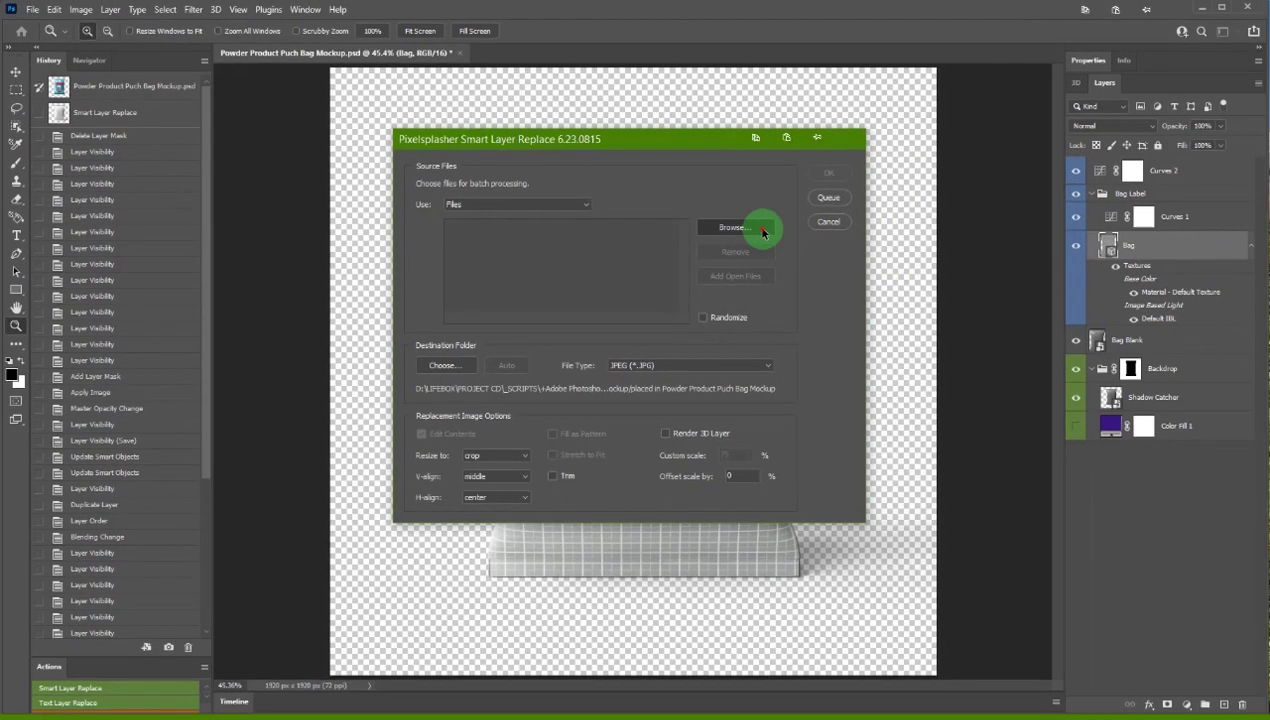
{"action": "left_click", "coordinate": [762, 231]}
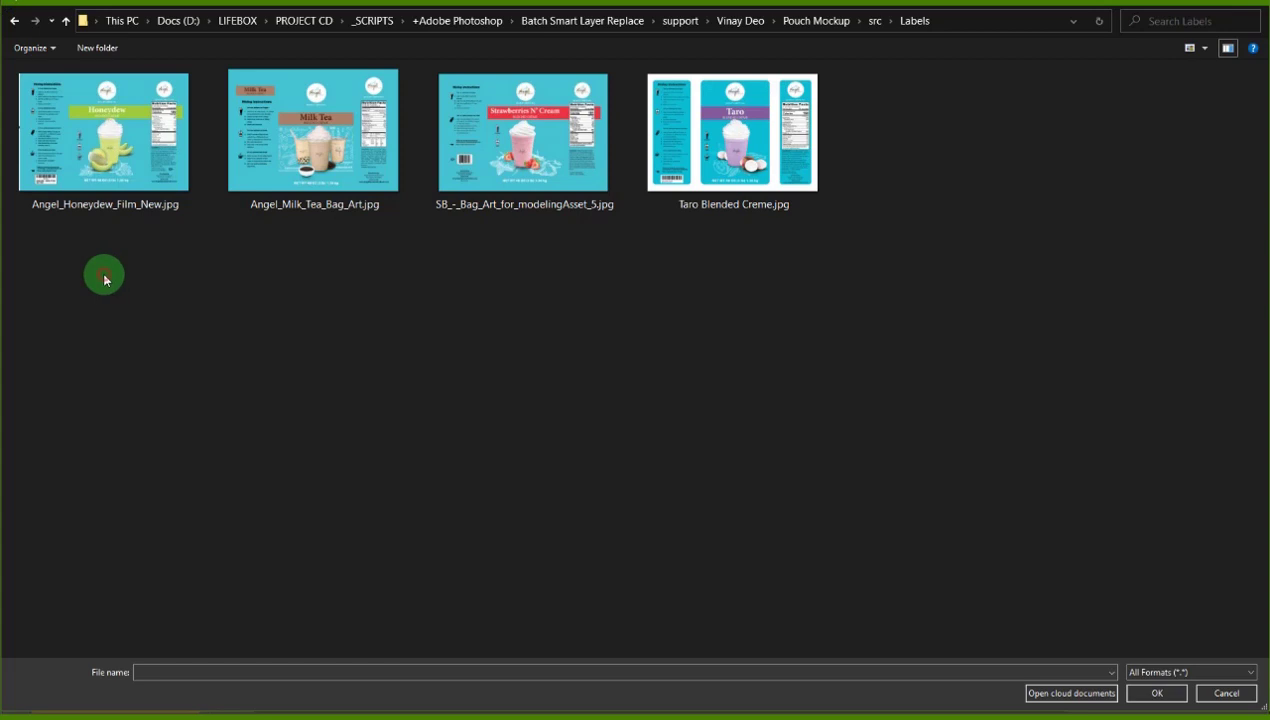
{"action": "left_click_drag", "start_coordinate": [105, 275], "coordinate": [790, 185]}
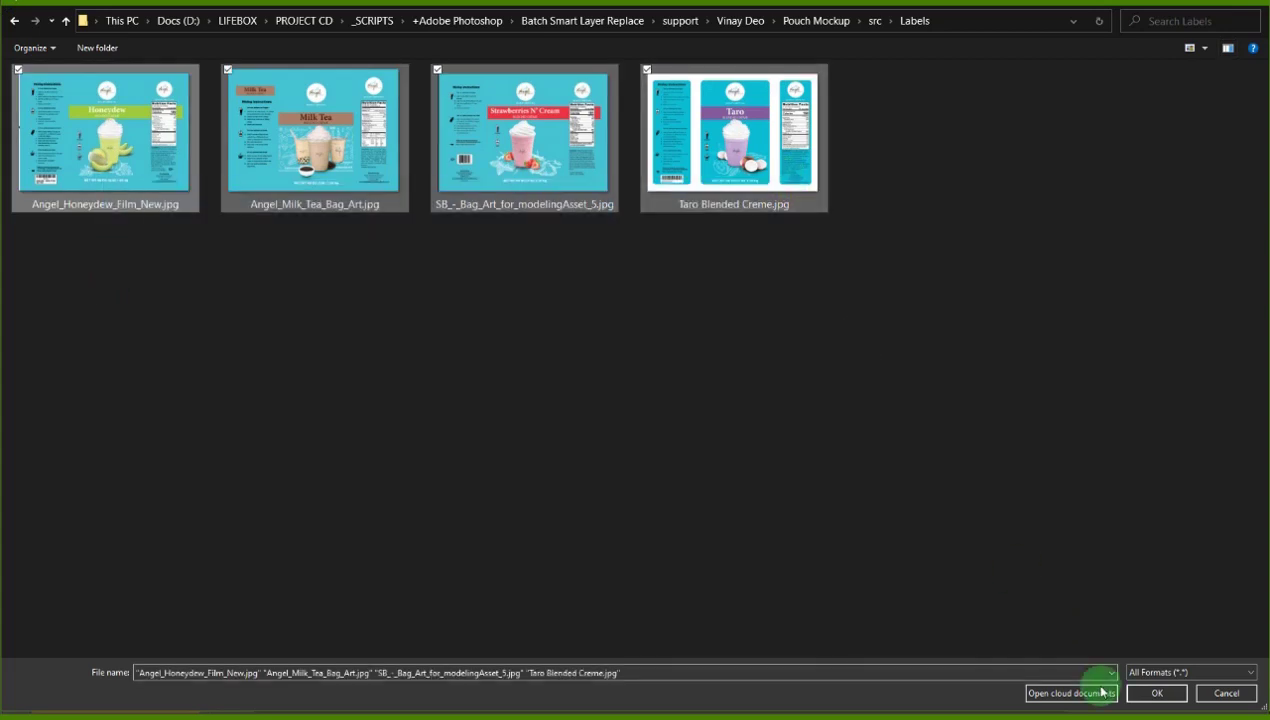
{"action": "left_click", "coordinate": [1150, 690]}
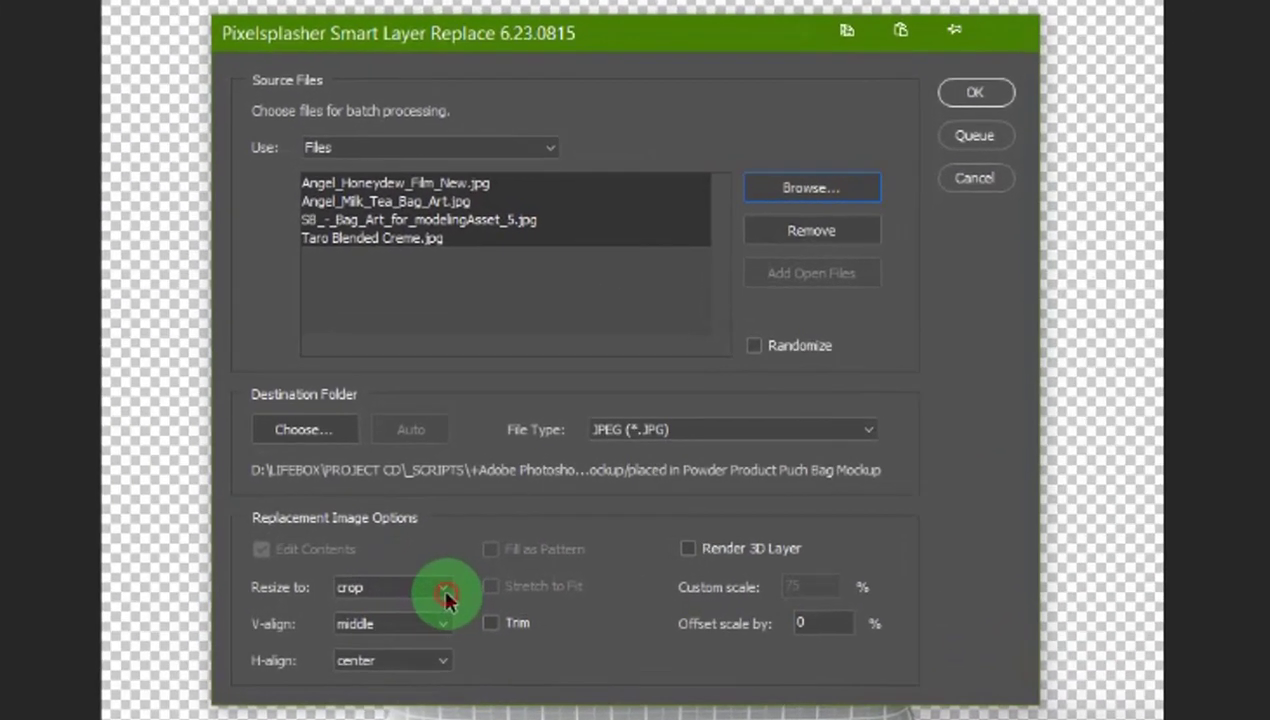
- Set replacements to resize to fit with Stretch to Fit, and start the batch
{"action": "left_click", "coordinate": [466, 551]}
{"action": "left_click", "coordinate": [417, 626]}
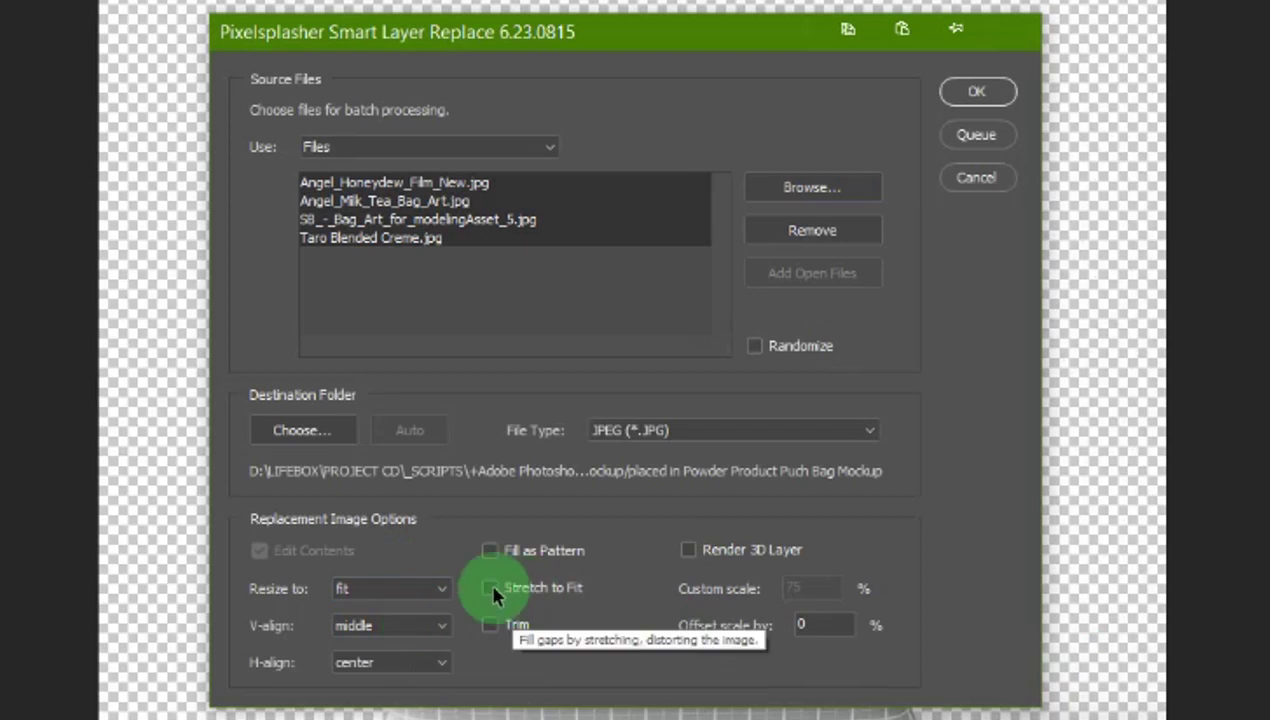
{"action": "left_click", "coordinate": [491, 589]}
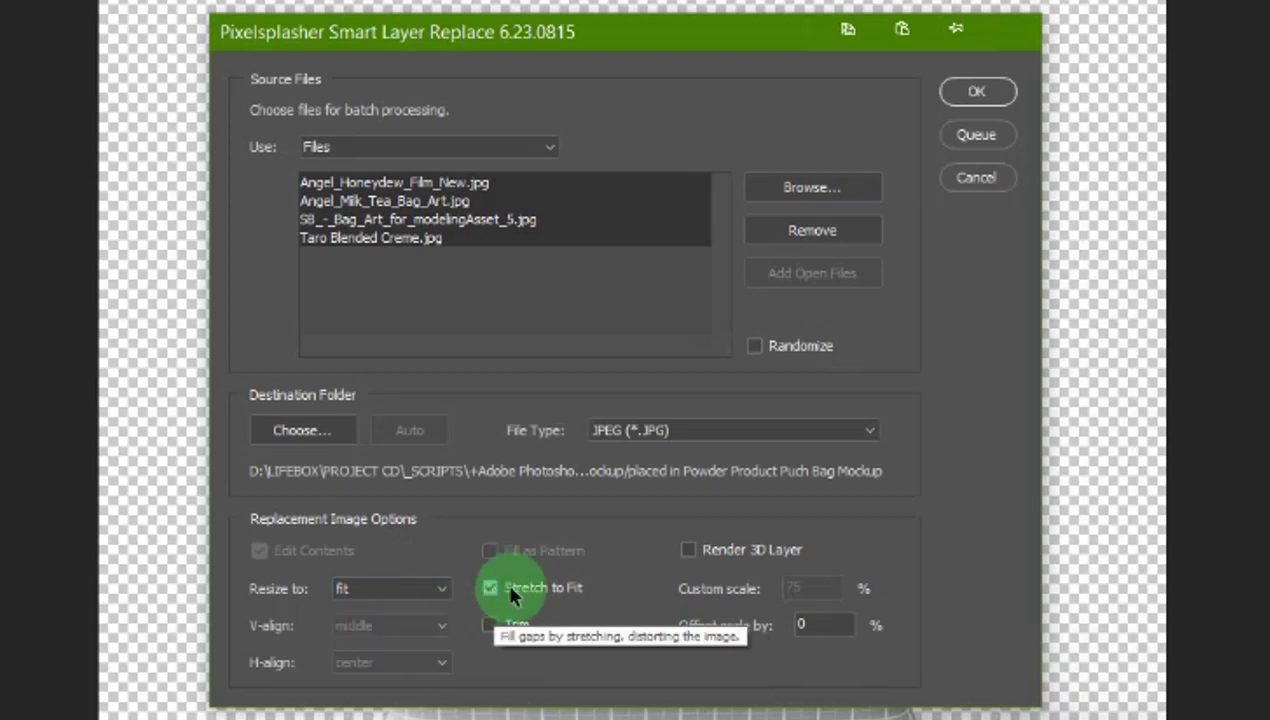
{"action": "left_click", "coordinate": [490, 588]}
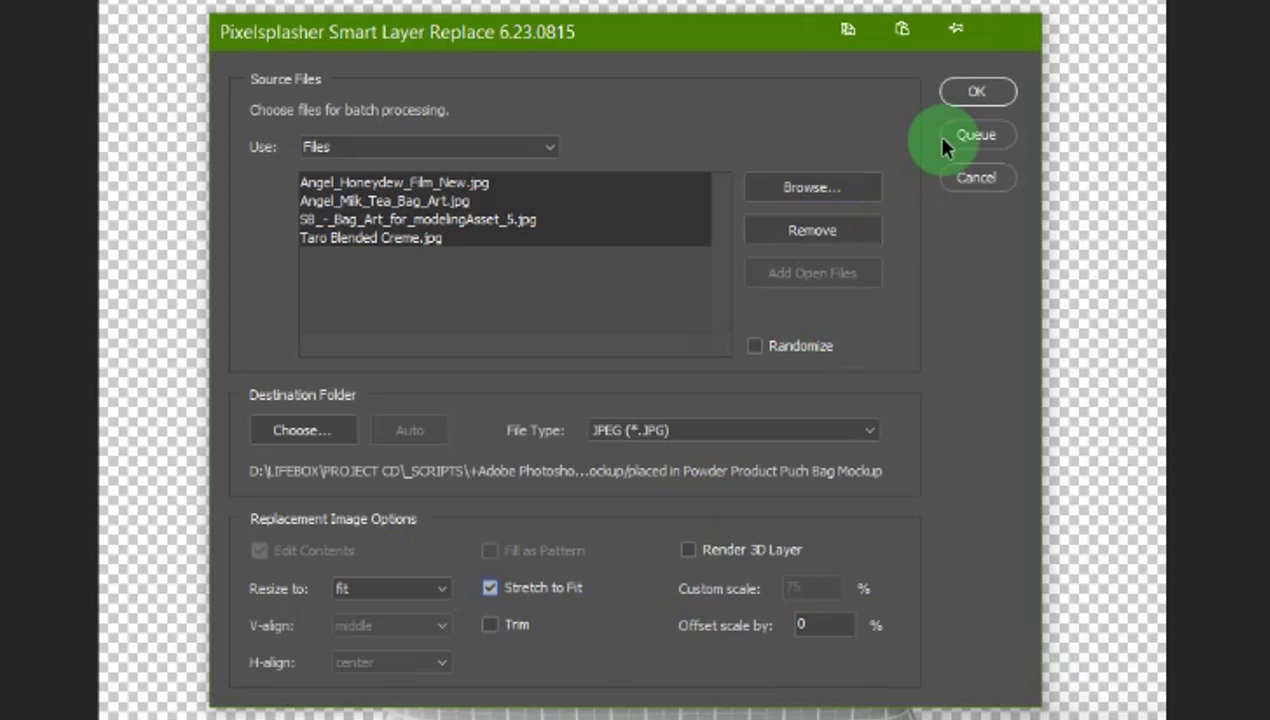
{"action": "left_click", "coordinate": [971, 99]}
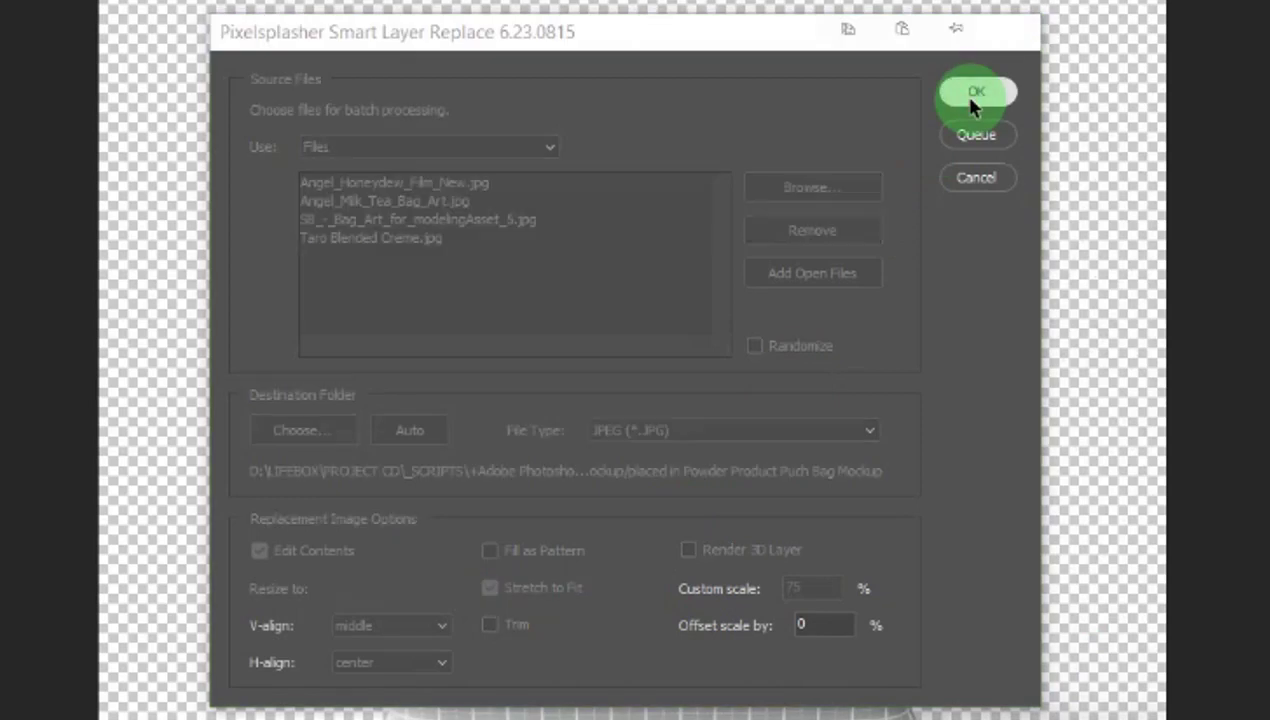